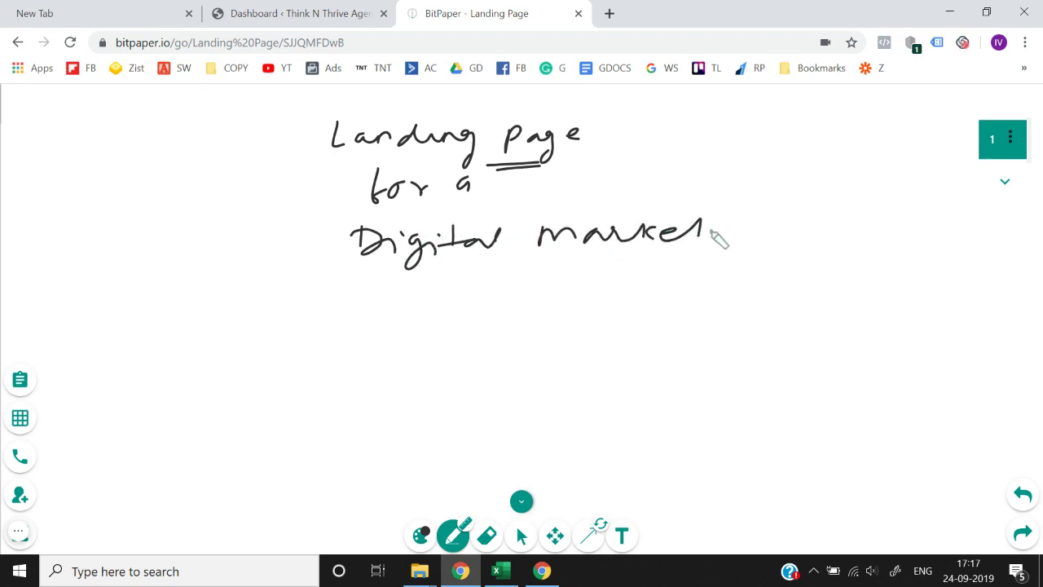
- Finish handwriting the heading "Landing page for a Digital Marketing agency" and underline its last two lines
{"action": "mouse_move", "coordinate": [528, 289]}
{"action": "left_mouse_down"}
{"action": "mouse_move", "coordinate": [561, 280]}
{"action": "mouse_move", "coordinate": [615, 291]}
{"action": "mouse_move", "coordinate": [653, 277]}
{"action": "mouse_move", "coordinate": [629, 297]}
{"action": "left_mouse_up"}
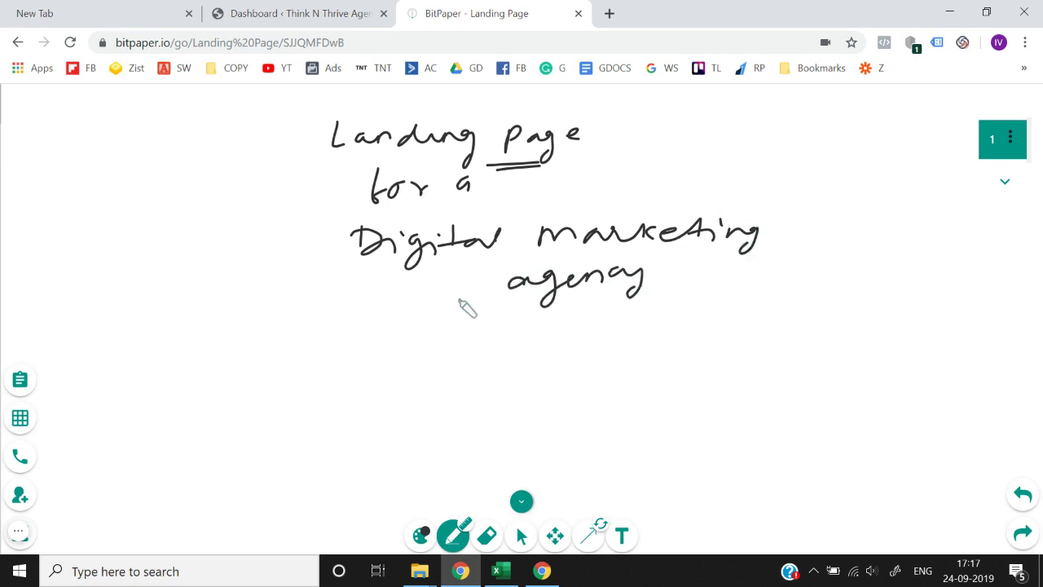
{"action": "left_click_drag", "start_coordinate": [407, 280], "coordinate": [642, 277]}
{"action": "left_click_drag", "start_coordinate": [462, 315], "coordinate": [591, 314]}
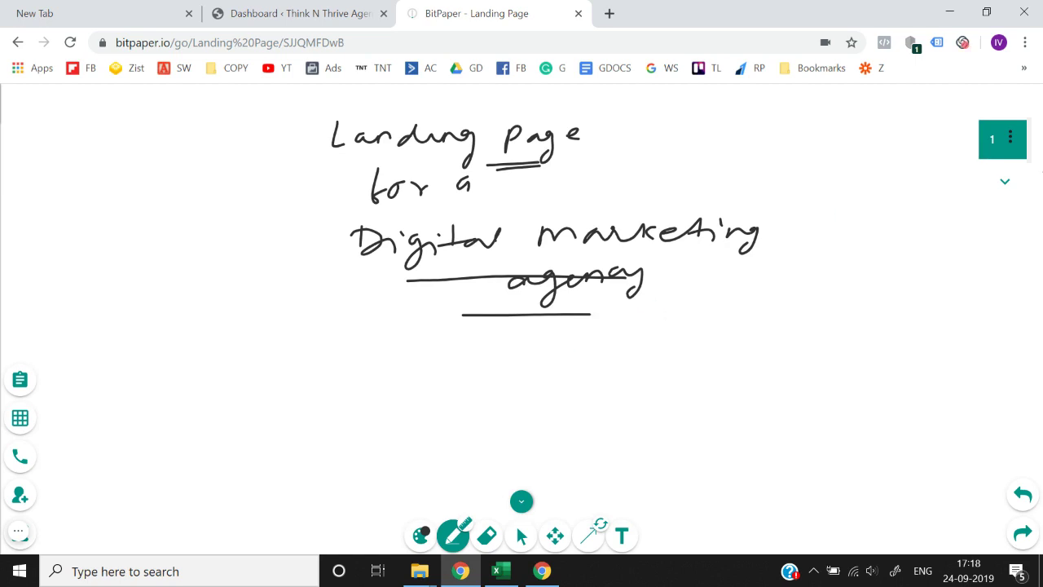
- On a new page 2, draw two diverging arrows labelled "google ads" and "facebook ads/ any other platform", separated by a vertical line
{"action": "left_click", "coordinate": [1006, 188]}
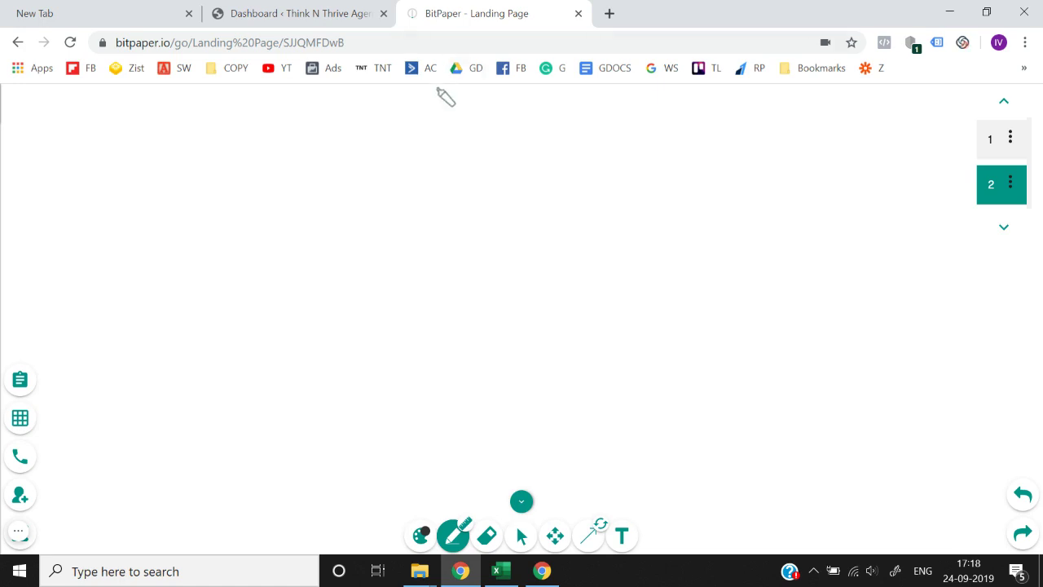
{"action": "left_click_drag", "start_coordinate": [442, 106], "coordinate": [380, 158]}
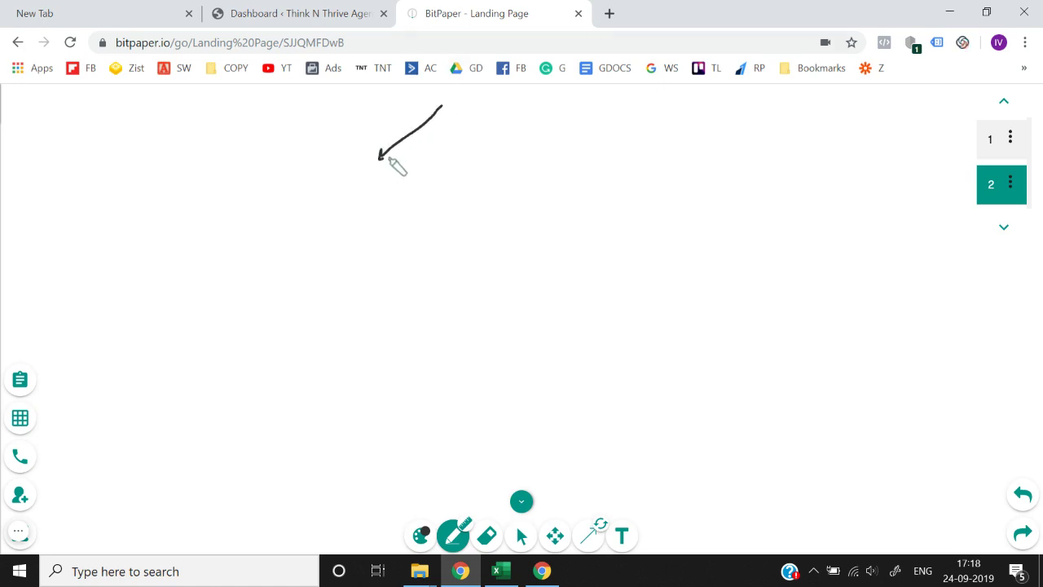
{"action": "left_click_drag", "start_coordinate": [440, 106], "coordinate": [504, 150]}
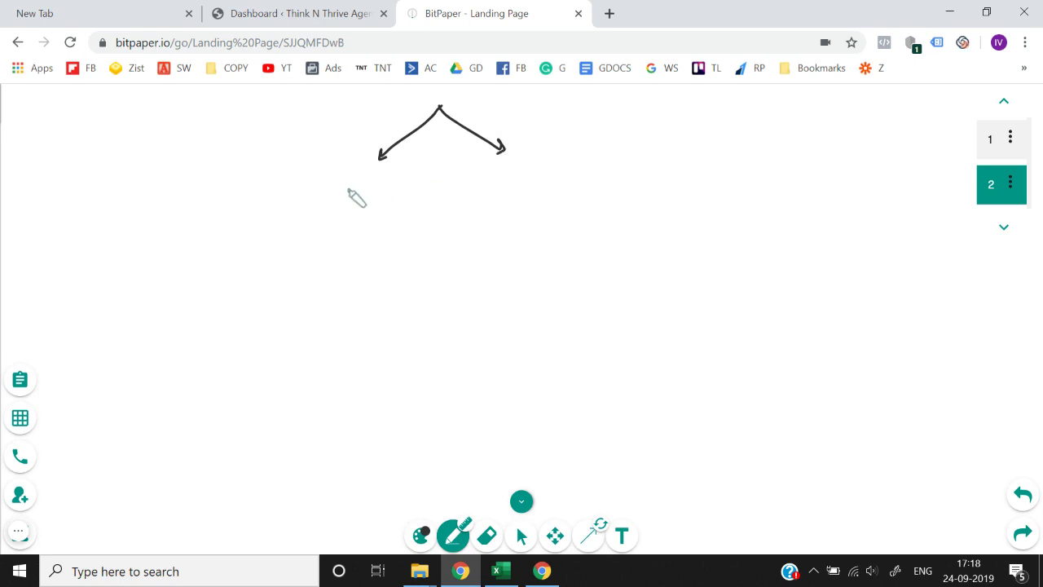
{"action": "mouse_move", "coordinate": [352, 179]}
{"action": "left_mouse_down"}
{"action": "mouse_move", "coordinate": [339, 212]}
{"action": "mouse_move", "coordinate": [379, 194]}
{"action": "mouse_move", "coordinate": [441, 191]}
{"action": "left_mouse_up"}
{"action": "mouse_move", "coordinate": [370, 227]}
{"action": "left_mouse_down"}
{"action": "mouse_move", "coordinate": [423, 236]}
{"action": "mouse_move", "coordinate": [413, 230]}
{"action": "left_mouse_up"}
{"action": "left_click_drag", "start_coordinate": [461, 156], "coordinate": [460, 264]}
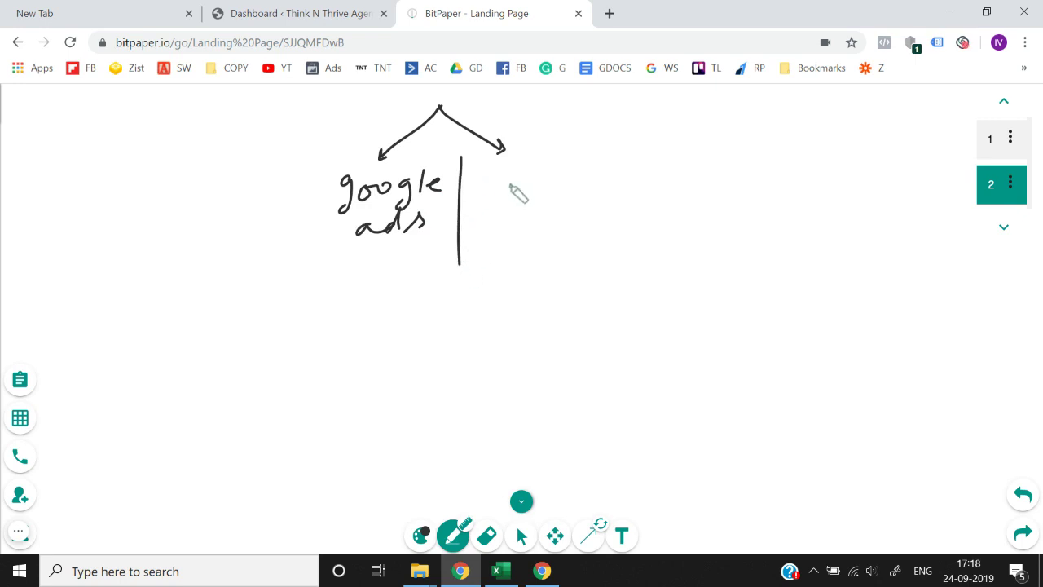
{"action": "mouse_move", "coordinate": [502, 167]}
{"action": "left_mouse_down"}
{"action": "mouse_move", "coordinate": [530, 191]}
{"action": "mouse_move", "coordinate": [587, 205]}
{"action": "mouse_move", "coordinate": [633, 190]}
{"action": "mouse_move", "coordinate": [738, 195]}
{"action": "mouse_move", "coordinate": [775, 161]}
{"action": "mouse_move", "coordinate": [584, 247]}
{"action": "mouse_move", "coordinate": [603, 235]}
{"action": "mouse_move", "coordinate": [687, 244]}
{"action": "mouse_move", "coordinate": [707, 225]}
{"action": "mouse_move", "coordinate": [720, 250]}
{"action": "mouse_move", "coordinate": [806, 236]}
{"action": "mouse_move", "coordinate": [835, 220]}
{"action": "mouse_move", "coordinate": [853, 239]}
{"action": "mouse_move", "coordinate": [892, 228]}
{"action": "mouse_move", "coordinate": [908, 242]}
{"action": "mouse_move", "coordinate": [978, 240]}
{"action": "mouse_move", "coordinate": [970, 263]}
{"action": "left_mouse_up"}
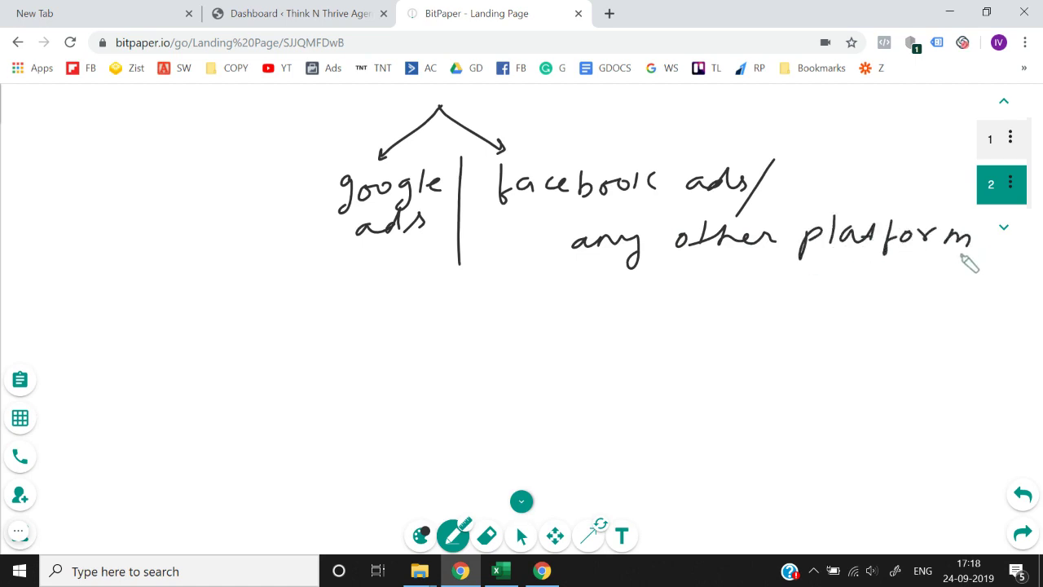
- Write "2 types" below the ad platforms, underline it and draw two arrows branching down from the line
{"action": "left_click_drag", "start_coordinate": [420, 292], "coordinate": [444, 310]}
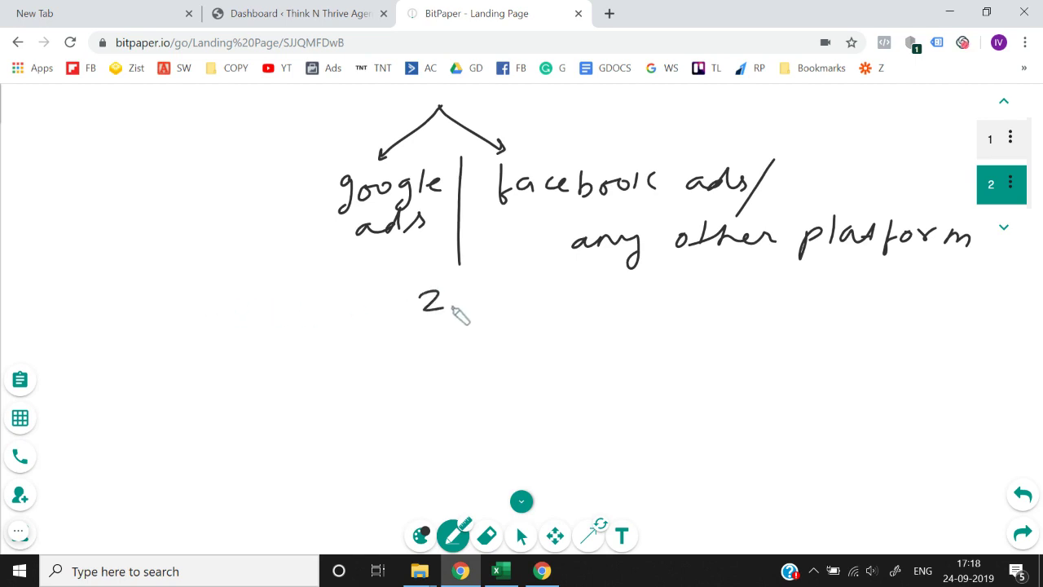
{"action": "mouse_move", "coordinate": [486, 282]}
{"action": "left_mouse_down"}
{"action": "mouse_move", "coordinate": [488, 306]}
{"action": "mouse_move", "coordinate": [513, 317]}
{"action": "mouse_move", "coordinate": [596, 308]}
{"action": "left_mouse_up"}
{"action": "mouse_move", "coordinate": [451, 351]}
{"action": "left_mouse_down"}
{"action": "mouse_move", "coordinate": [569, 336]}
{"action": "mouse_move", "coordinate": [417, 377]}
{"action": "mouse_move", "coordinate": [541, 367]}
{"action": "left_mouse_up"}
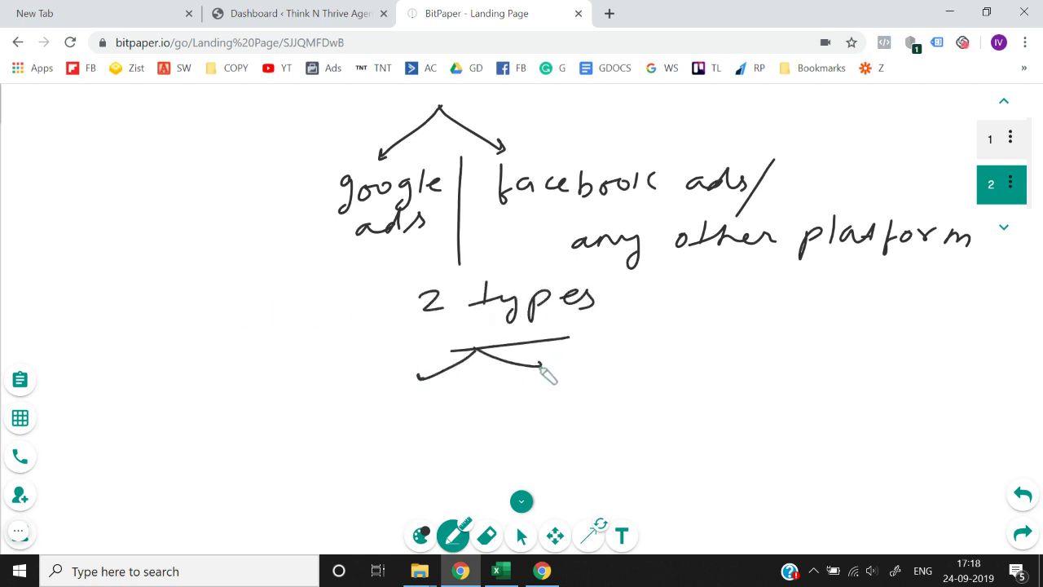
- Label the two branches under "2 types" as "Lead magnet funnel" and "work with us funnel", with a vertical line between them
{"action": "mouse_move", "coordinate": [319, 390]}
{"action": "left_mouse_down"}
{"action": "mouse_move", "coordinate": [338, 408]}
{"action": "mouse_move", "coordinate": [400, 396]}
{"action": "mouse_move", "coordinate": [407, 383]}
{"action": "left_mouse_up"}
{"action": "mouse_move", "coordinate": [306, 447]}
{"action": "left_mouse_down"}
{"action": "mouse_move", "coordinate": [368, 424]}
{"action": "mouse_move", "coordinate": [379, 456]}
{"action": "mouse_move", "coordinate": [435, 424]}
{"action": "left_mouse_up"}
{"action": "mouse_move", "coordinate": [352, 456]}
{"action": "left_mouse_down"}
{"action": "mouse_move", "coordinate": [350, 477]}
{"action": "mouse_move", "coordinate": [383, 481]}
{"action": "mouse_move", "coordinate": [466, 451]}
{"action": "left_mouse_up"}
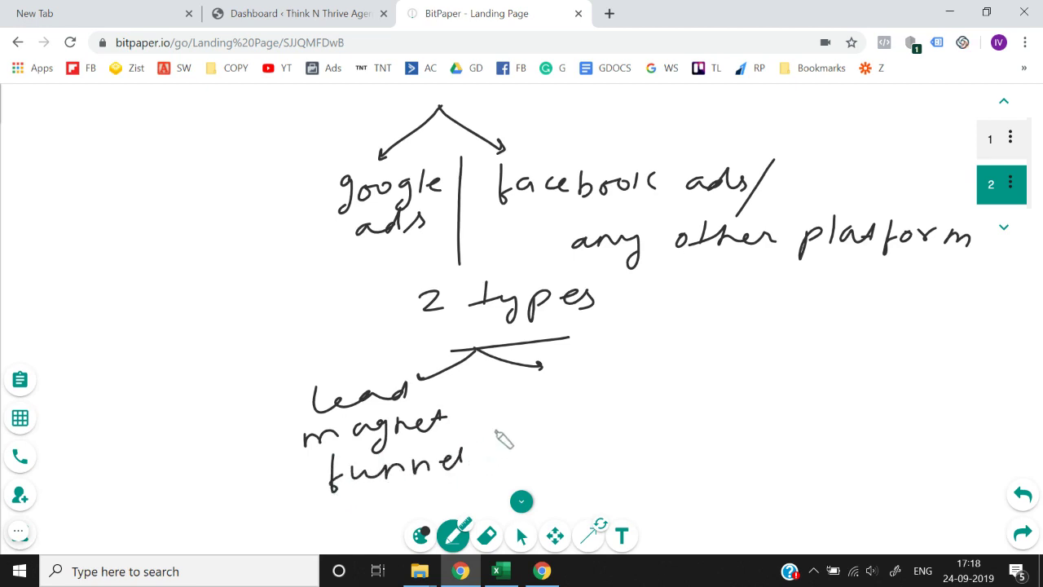
{"action": "left_click_drag", "start_coordinate": [517, 394], "coordinate": [507, 475]}
{"action": "left_click_drag", "start_coordinate": [550, 398], "coordinate": [766, 398]}
{"action": "mouse_move", "coordinate": [621, 430]}
{"action": "left_mouse_down"}
{"action": "mouse_move", "coordinate": [699, 441]}
{"action": "mouse_move", "coordinate": [769, 421]}
{"action": "mouse_move", "coordinate": [807, 425]}
{"action": "left_mouse_up"}
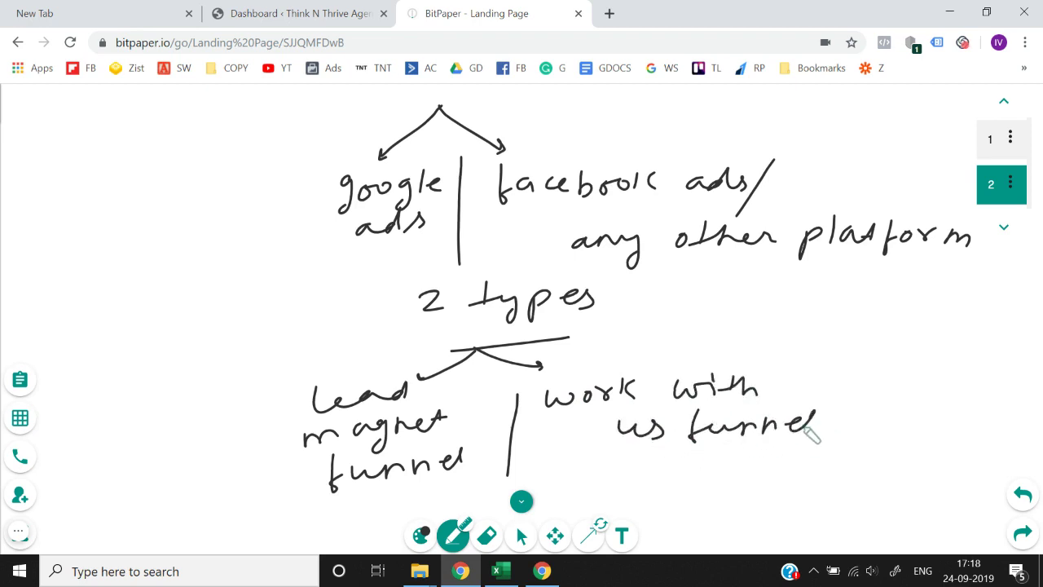
- On a new page 3, write the underlined heading "Lead magnet funnel" and draw three arrows branching down from it
{"action": "left_click", "coordinate": [1004, 230]}
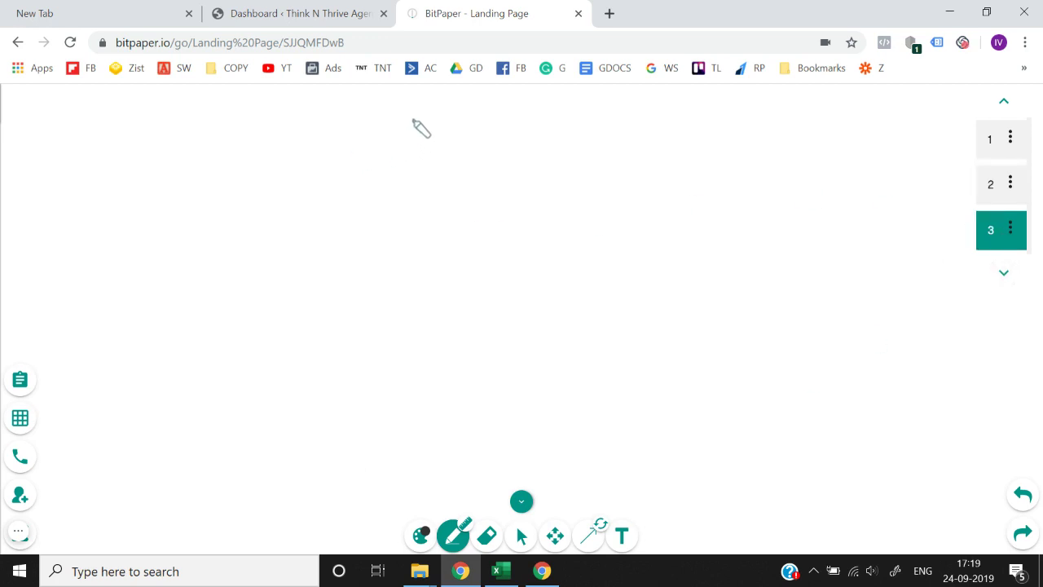
{"action": "mouse_move", "coordinate": [414, 120]}
{"action": "left_mouse_down"}
{"action": "mouse_move", "coordinate": [438, 144]}
{"action": "mouse_move", "coordinate": [591, 136]}
{"action": "mouse_move", "coordinate": [597, 155]}
{"action": "mouse_move", "coordinate": [654, 127]}
{"action": "mouse_move", "coordinate": [804, 128]}
{"action": "mouse_move", "coordinate": [559, 184]}
{"action": "mouse_move", "coordinate": [548, 213]}
{"action": "mouse_move", "coordinate": [492, 242]}
{"action": "left_mouse_up"}
{"action": "left_click_drag", "start_coordinate": [577, 181], "coordinate": [572, 242]}
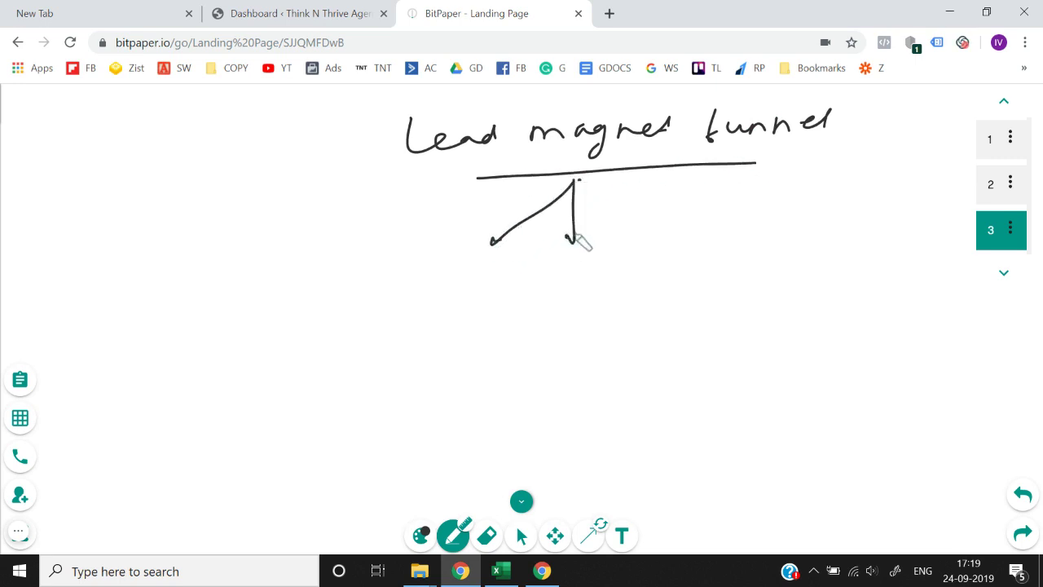
{"action": "left_click_drag", "start_coordinate": [581, 179], "coordinate": [662, 232]}
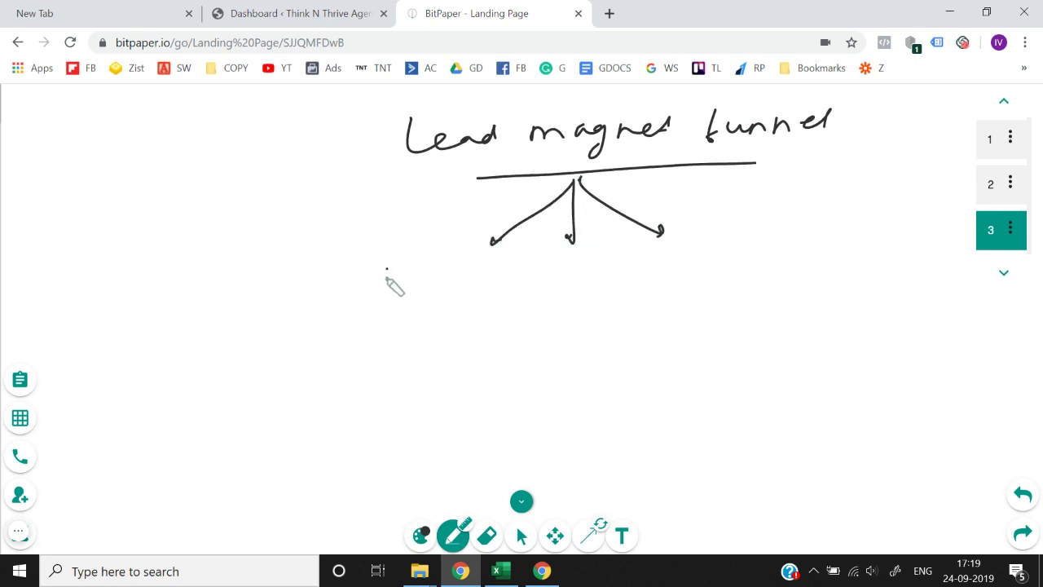
- Label the three arrows "Landing page", "Submitt form" and "Thankyou page [work with us page]"
{"action": "mouse_move", "coordinate": [380, 270]}
{"action": "left_mouse_down"}
{"action": "mouse_move", "coordinate": [457, 295]}
{"action": "mouse_move", "coordinate": [541, 278]}
{"action": "left_mouse_up"}
{"action": "mouse_move", "coordinate": [394, 326]}
{"action": "left_mouse_down"}
{"action": "mouse_move", "coordinate": [438, 334]}
{"action": "mouse_move", "coordinate": [459, 356]}
{"action": "mouse_move", "coordinate": [485, 336]}
{"action": "left_mouse_up"}
{"action": "mouse_move", "coordinate": [585, 277]}
{"action": "left_mouse_down"}
{"action": "mouse_move", "coordinate": [575, 303]}
{"action": "mouse_move", "coordinate": [609, 306]}
{"action": "mouse_move", "coordinate": [594, 324]}
{"action": "mouse_move", "coordinate": [646, 320]}
{"action": "mouse_move", "coordinate": [589, 364]}
{"action": "mouse_move", "coordinate": [643, 350]}
{"action": "mouse_move", "coordinate": [672, 363]}
{"action": "left_mouse_up"}
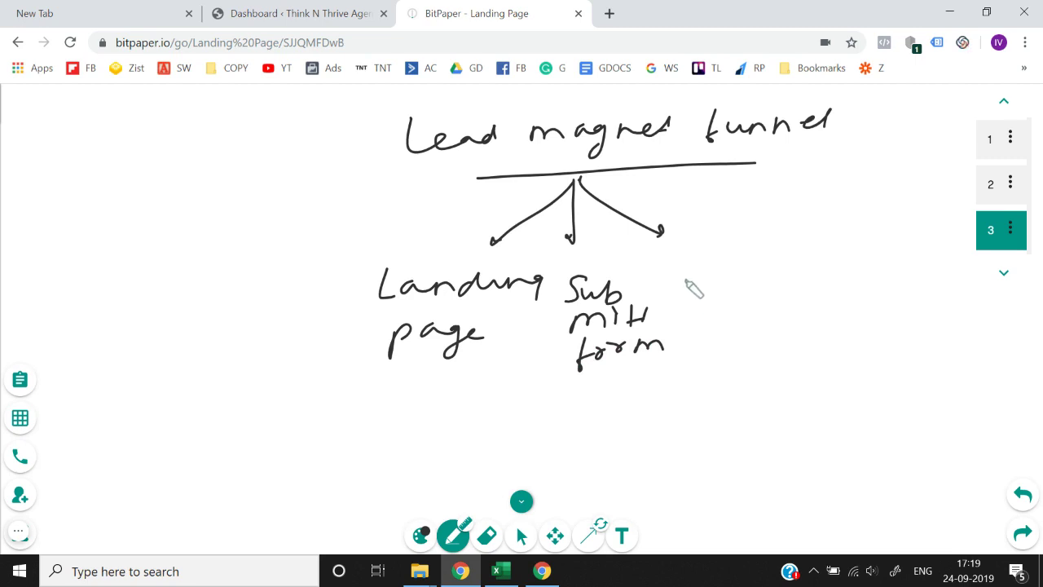
{"action": "mouse_move", "coordinate": [685, 277]}
{"action": "left_mouse_down"}
{"action": "mouse_move", "coordinate": [763, 305]}
{"action": "mouse_move", "coordinate": [820, 298]}
{"action": "mouse_move", "coordinate": [900, 320]}
{"action": "mouse_move", "coordinate": [953, 307]}
{"action": "mouse_move", "coordinate": [987, 317]}
{"action": "mouse_move", "coordinate": [983, 307]}
{"action": "left_mouse_up"}
{"action": "mouse_move", "coordinate": [737, 335]}
{"action": "left_mouse_down"}
{"action": "mouse_move", "coordinate": [714, 375]}
{"action": "mouse_move", "coordinate": [815, 355]}
{"action": "mouse_move", "coordinate": [971, 363]}
{"action": "mouse_move", "coordinate": [761, 400]}
{"action": "mouse_move", "coordinate": [823, 396]}
{"action": "mouse_move", "coordinate": [838, 409]}
{"action": "mouse_move", "coordinate": [836, 400]}
{"action": "left_mouse_up"}
{"action": "left_click_drag", "start_coordinate": [854, 380], "coordinate": [848, 422]}
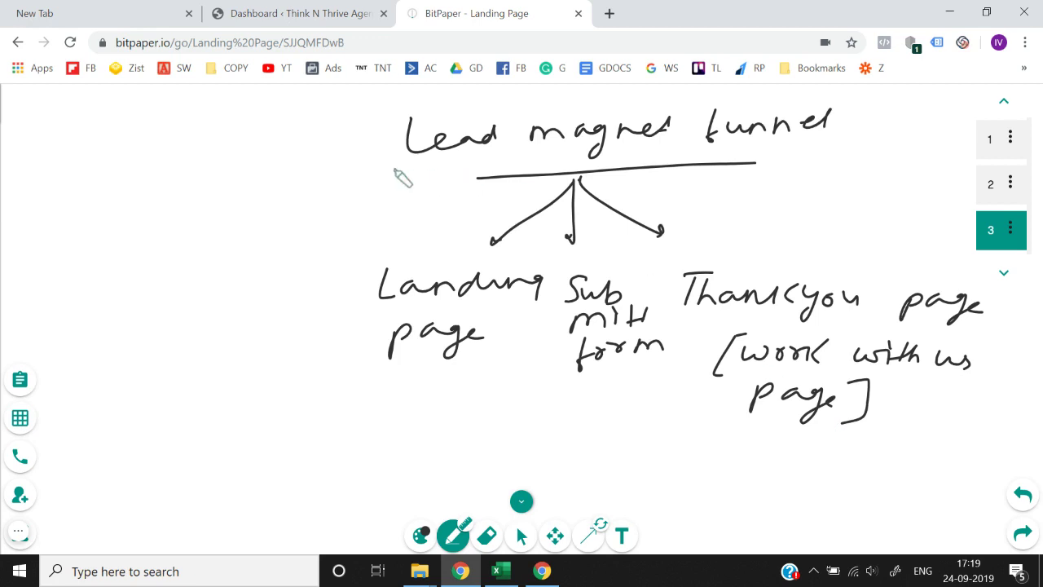
- Draw a vertical divider beside the lead magnet diagram and write "Work with us funnel" on its empty side with an arrow pointing down
{"action": "left_click_drag", "start_coordinate": [315, 123], "coordinate": [333, 410]}
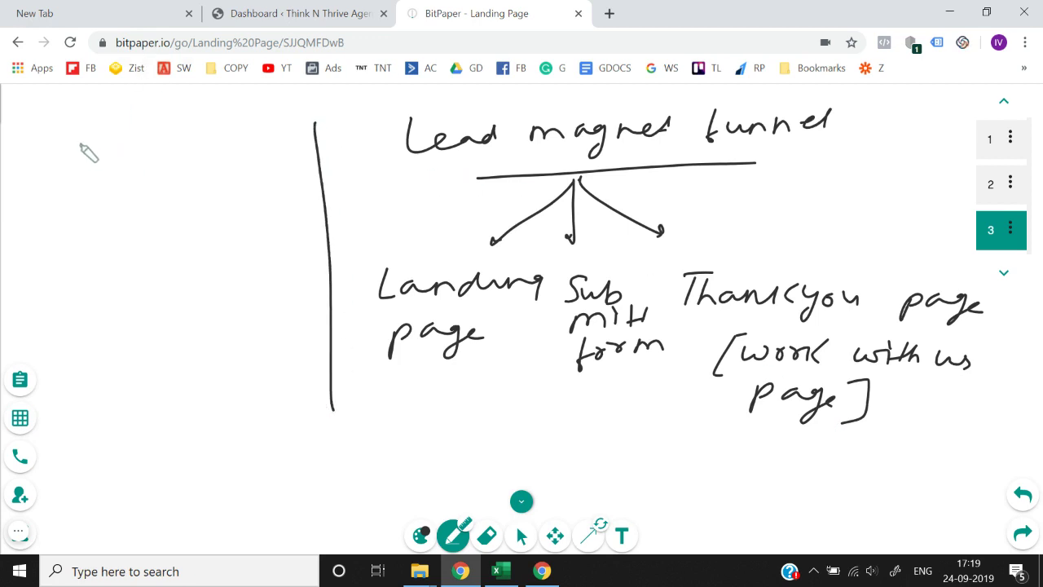
{"action": "mouse_move", "coordinate": [79, 140]}
{"action": "left_mouse_down"}
{"action": "mouse_move", "coordinate": [146, 155]}
{"action": "mouse_move", "coordinate": [275, 144]}
{"action": "left_mouse_up"}
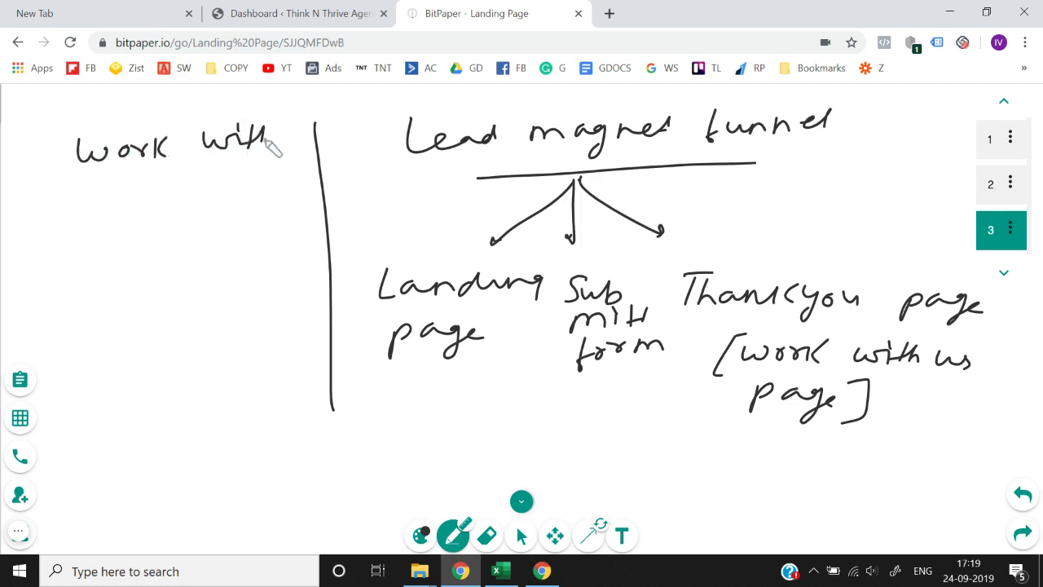
{"action": "mouse_move", "coordinate": [133, 184]}
{"action": "left_mouse_down"}
{"action": "mouse_move", "coordinate": [151, 195]}
{"action": "mouse_move", "coordinate": [199, 169]}
{"action": "mouse_move", "coordinate": [219, 197]}
{"action": "mouse_move", "coordinate": [283, 197]}
{"action": "left_mouse_up"}
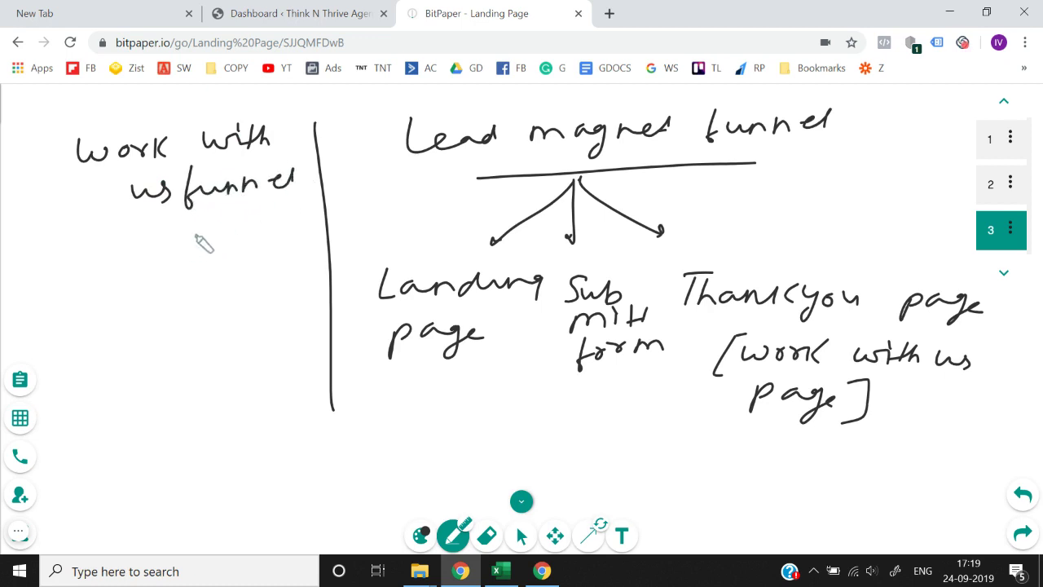
{"action": "left_click_drag", "start_coordinate": [194, 234], "coordinate": [181, 277]}
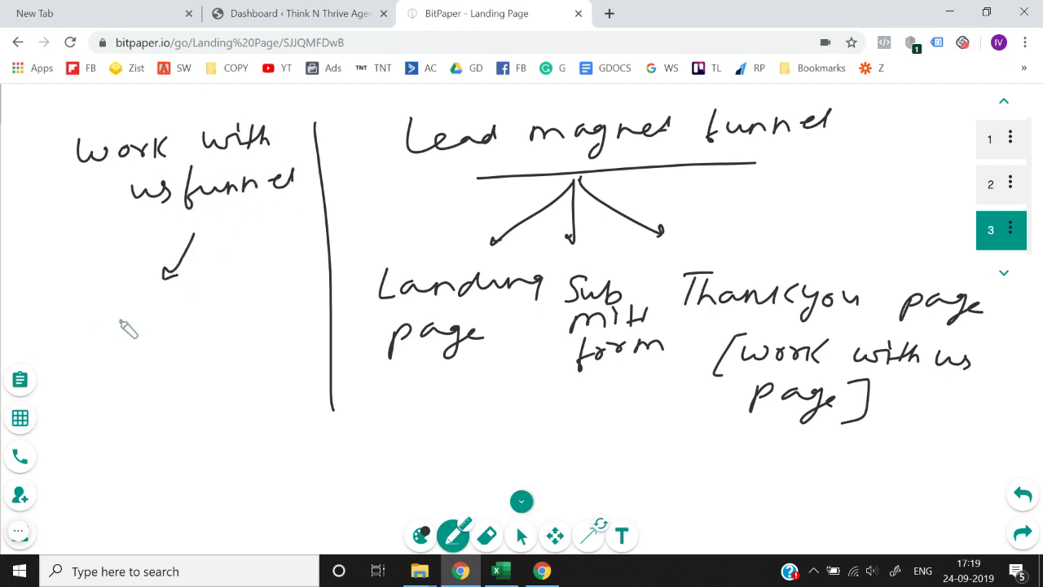
- Draw two boxes labelled "L.P" and "T.Y" below the work with us arrow, linked by an arrow from the first to the second
{"action": "left_click_drag", "start_coordinate": [120, 303], "coordinate": [114, 383]}
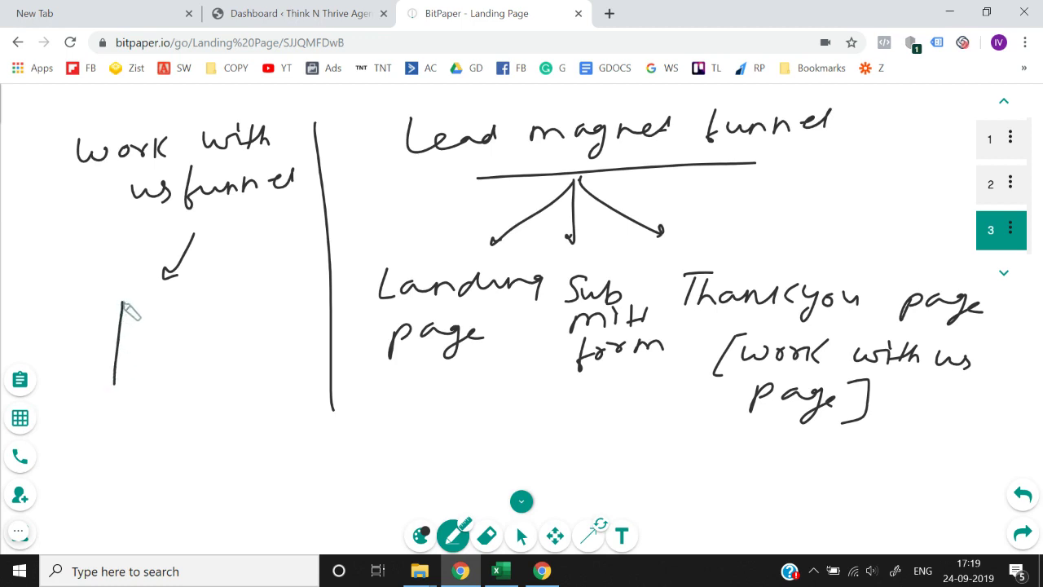
{"action": "mouse_move", "coordinate": [122, 300]}
{"action": "left_mouse_down"}
{"action": "mouse_move", "coordinate": [190, 364]}
{"action": "mouse_move", "coordinate": [132, 374]}
{"action": "left_mouse_up"}
{"action": "mouse_move", "coordinate": [132, 322]}
{"action": "left_mouse_down"}
{"action": "mouse_move", "coordinate": [147, 349]}
{"action": "mouse_move", "coordinate": [169, 334]}
{"action": "mouse_move", "coordinate": [236, 327]}
{"action": "mouse_move", "coordinate": [276, 298]}
{"action": "left_mouse_up"}
{"action": "left_click", "coordinate": [155, 335]}
{"action": "mouse_move", "coordinate": [263, 300]}
{"action": "left_mouse_down"}
{"action": "mouse_move", "coordinate": [261, 328]}
{"action": "mouse_move", "coordinate": [296, 305]}
{"action": "left_mouse_up"}
{"action": "left_click", "coordinate": [274, 322]}
{"action": "mouse_move", "coordinate": [237, 286]}
{"action": "left_mouse_down"}
{"action": "mouse_move", "coordinate": [305, 278]}
{"action": "mouse_move", "coordinate": [241, 358]}
{"action": "left_mouse_up"}
{"action": "left_click_drag", "start_coordinate": [305, 279], "coordinate": [307, 350]}
{"action": "left_click_drag", "start_coordinate": [306, 350], "coordinate": [241, 360]}
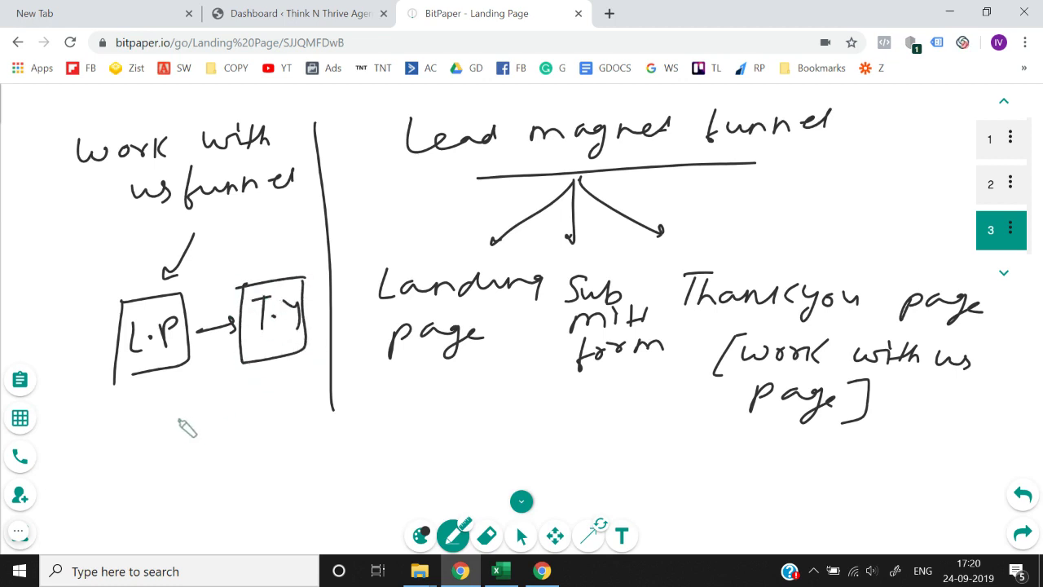
- Draw arrows down from the L.P and T.Y boxes and label them "Services" and "T.Y."
{"action": "left_click_drag", "start_coordinate": [163, 374], "coordinate": [158, 403]}
{"action": "mouse_move", "coordinate": [125, 462]}
{"action": "left_mouse_down"}
{"action": "mouse_move", "coordinate": [122, 471]}
{"action": "mouse_move", "coordinate": [215, 458]}
{"action": "left_mouse_up"}
{"action": "left_click_drag", "start_coordinate": [220, 450], "coordinate": [225, 457]}
{"action": "left_click_drag", "start_coordinate": [234, 440], "coordinate": [230, 455]}
{"action": "left_click_drag", "start_coordinate": [282, 372], "coordinate": [278, 412]}
{"action": "left_click_drag", "start_coordinate": [272, 403], "coordinate": [285, 401]}
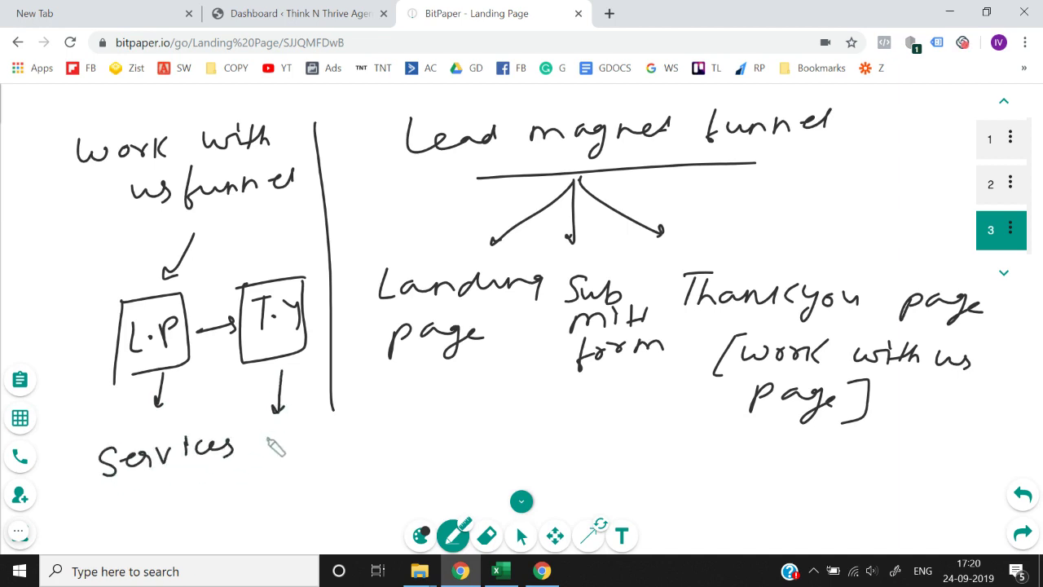
{"action": "left_click_drag", "start_coordinate": [257, 433], "coordinate": [282, 430]}
{"action": "mouse_move", "coordinate": [270, 432]}
{"action": "left_mouse_down"}
{"action": "mouse_move", "coordinate": [269, 457]}
{"action": "mouse_move", "coordinate": [303, 447]}
{"action": "left_mouse_up"}
{"action": "left_click", "coordinate": [281, 445]}
{"action": "left_click_drag", "start_coordinate": [313, 429], "coordinate": [308, 465]}
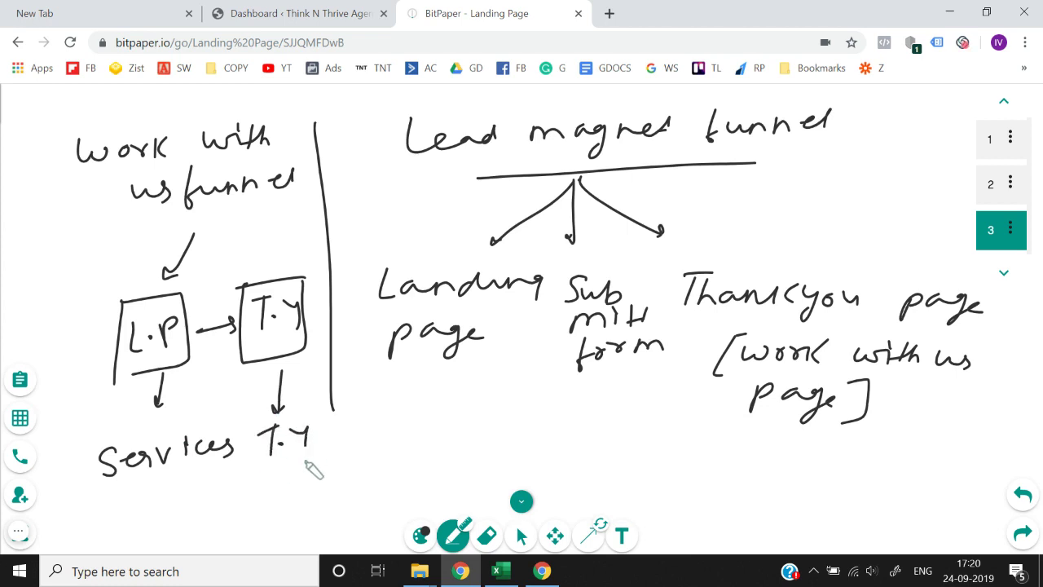
{"action": "left_click", "coordinate": [322, 445]}
- Draw one outline around the whole lead magnet funnel diagram and another around the work with us funnel diagram
{"action": "left_click_drag", "start_coordinate": [373, 112], "coordinate": [401, 414]}
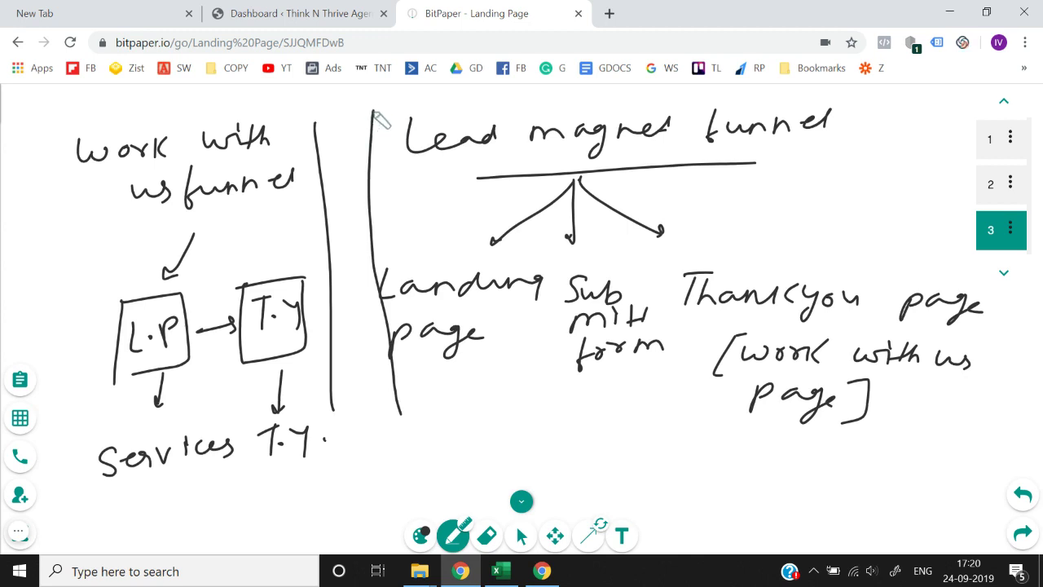
{"action": "left_click_drag", "start_coordinate": [374, 103], "coordinate": [885, 85]}
{"action": "mouse_move", "coordinate": [970, 221]}
{"action": "left_mouse_down"}
{"action": "mouse_move", "coordinate": [876, 424]}
{"action": "mouse_move", "coordinate": [430, 424]}
{"action": "mouse_move", "coordinate": [397, 413]}
{"action": "left_mouse_up"}
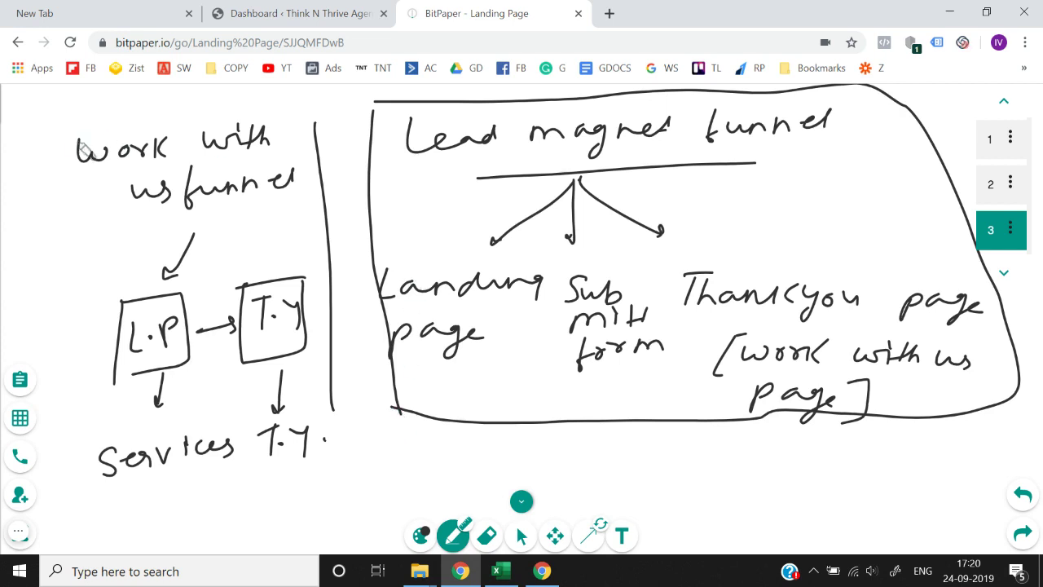
{"action": "left_click_drag", "start_coordinate": [56, 139], "coordinate": [91, 494]}
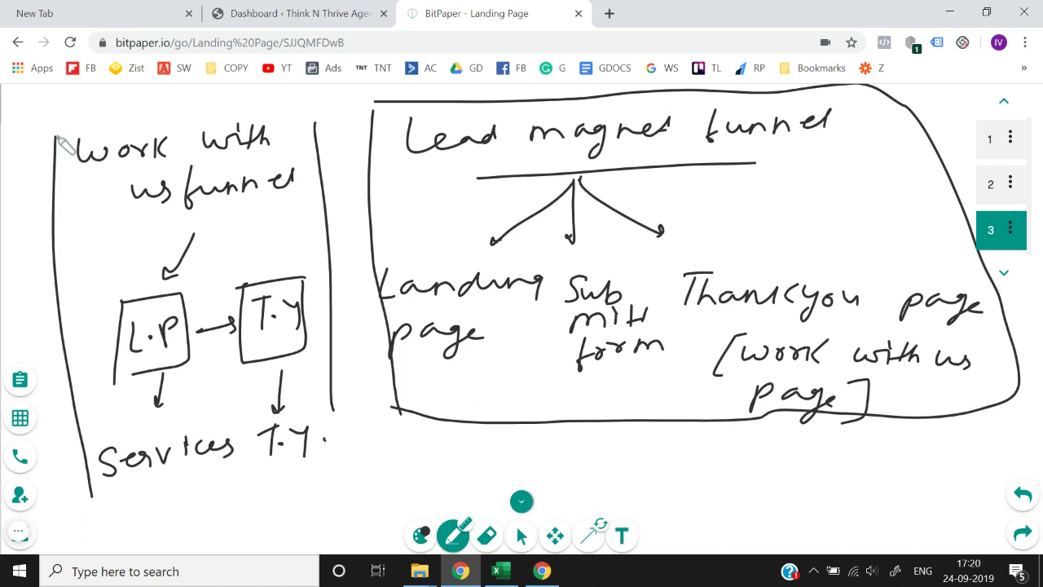
{"action": "mouse_move", "coordinate": [59, 137]}
{"action": "left_mouse_down"}
{"action": "mouse_move", "coordinate": [296, 131]}
{"action": "mouse_move", "coordinate": [350, 345]}
{"action": "mouse_move", "coordinate": [372, 509]}
{"action": "mouse_move", "coordinate": [87, 508]}
{"action": "left_mouse_up"}
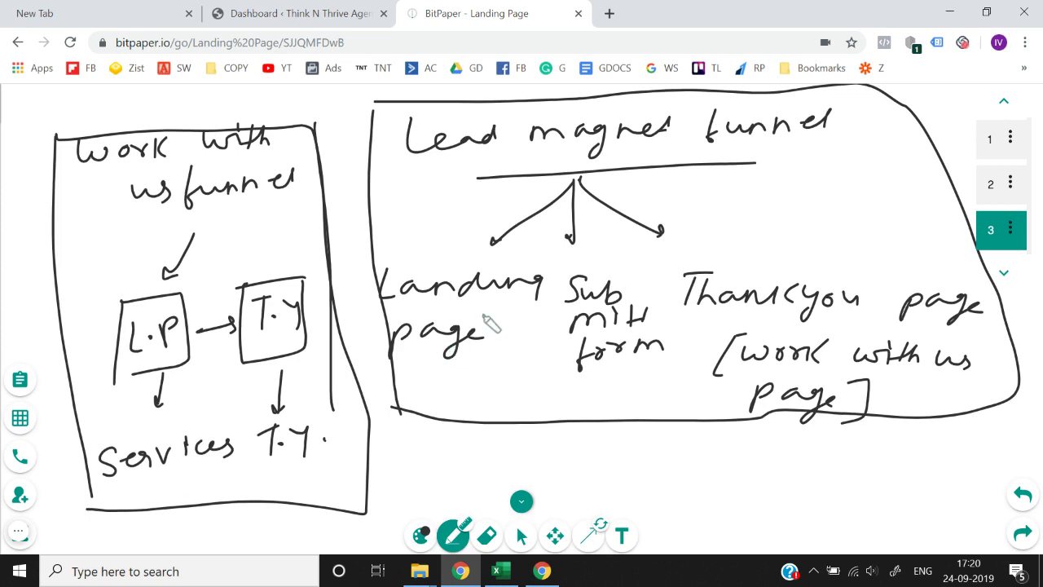
- Draw separate loops around the "Landing page" and "Submitt form" labels in the lead magnet funnel
{"action": "mouse_move", "coordinate": [554, 252]}
{"action": "left_mouse_down"}
{"action": "mouse_move", "coordinate": [380, 342]}
{"action": "mouse_move", "coordinate": [539, 344]}
{"action": "mouse_move", "coordinate": [559, 275]}
{"action": "left_mouse_up"}
{"action": "mouse_move", "coordinate": [616, 261]}
{"action": "left_mouse_down"}
{"action": "mouse_move", "coordinate": [601, 264]}
{"action": "mouse_move", "coordinate": [659, 400]}
{"action": "mouse_move", "coordinate": [689, 350]}
{"action": "left_mouse_up"}
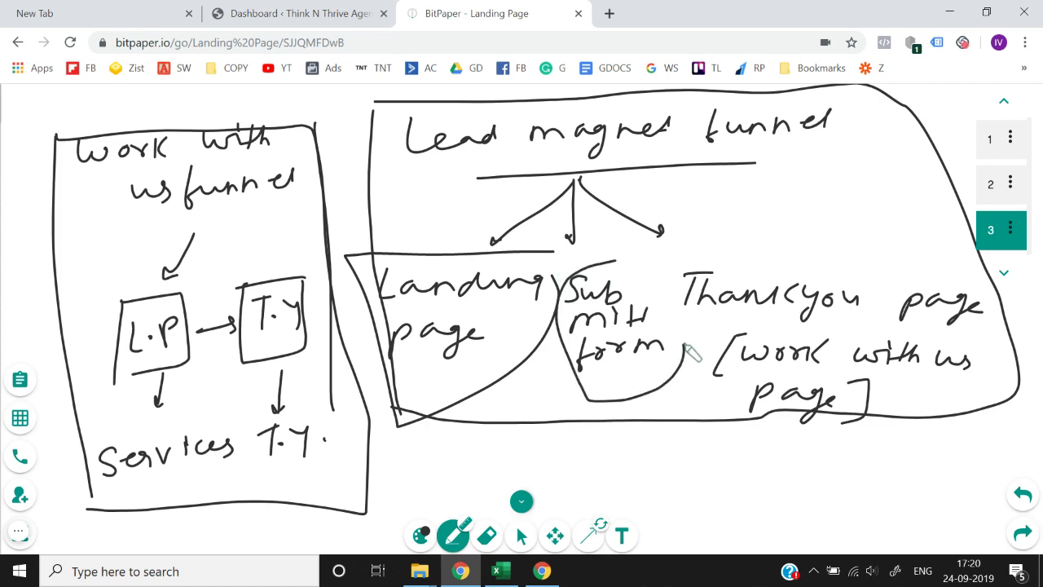
- On a new page 4, write "Lead magnet" with a double arrow down to "Revenue", and draw an arrow rising from "Revenue"
{"action": "left_click", "coordinate": [1009, 275]}
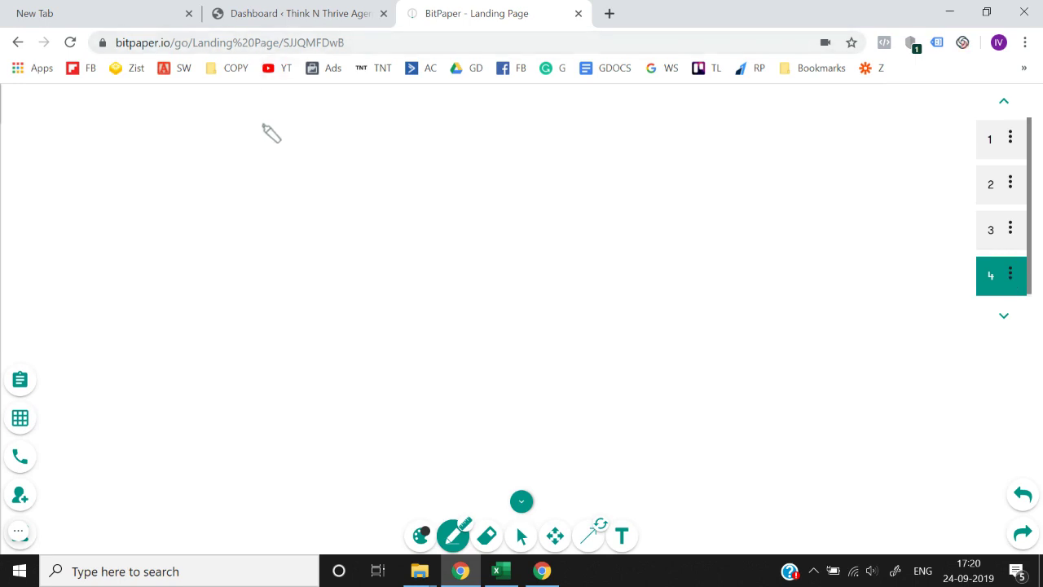
{"action": "mouse_move", "coordinate": [264, 127]}
{"action": "left_mouse_down"}
{"action": "mouse_move", "coordinate": [282, 148]}
{"action": "mouse_move", "coordinate": [388, 152]}
{"action": "mouse_move", "coordinate": [433, 135]}
{"action": "mouse_move", "coordinate": [442, 161]}
{"action": "mouse_move", "coordinate": [512, 141]}
{"action": "left_mouse_up"}
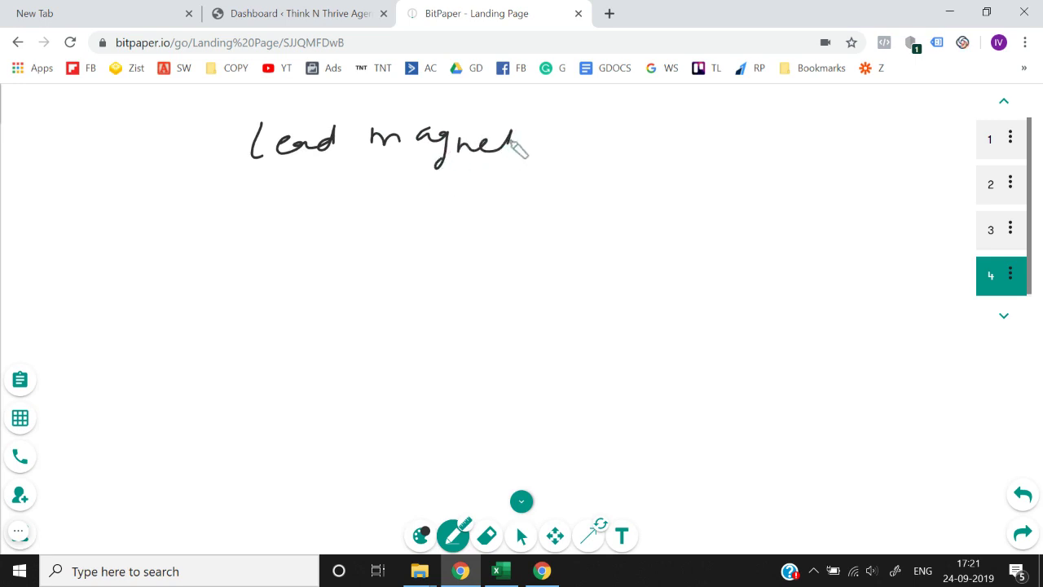
{"action": "left_click", "coordinate": [317, 190]}
{"action": "left_click_drag", "start_coordinate": [332, 172], "coordinate": [328, 194]}
{"action": "left_click_drag", "start_coordinate": [341, 170], "coordinate": [339, 194]}
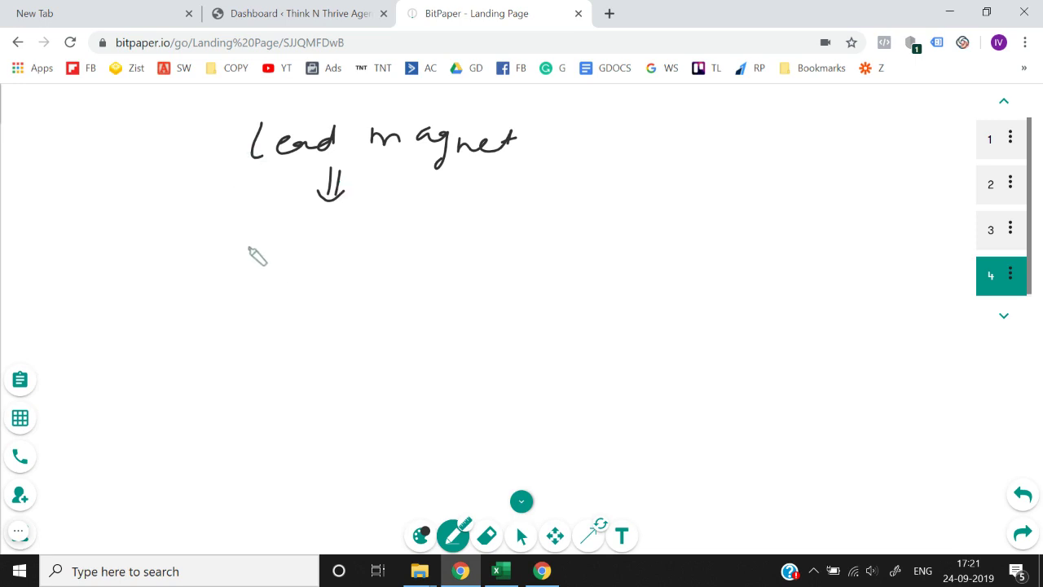
{"action": "mouse_move", "coordinate": [250, 241]}
{"action": "left_mouse_down"}
{"action": "mouse_move", "coordinate": [250, 252]}
{"action": "mouse_move", "coordinate": [412, 247]}
{"action": "mouse_move", "coordinate": [531, 194]}
{"action": "mouse_move", "coordinate": [521, 212]}
{"action": "left_mouse_up"}
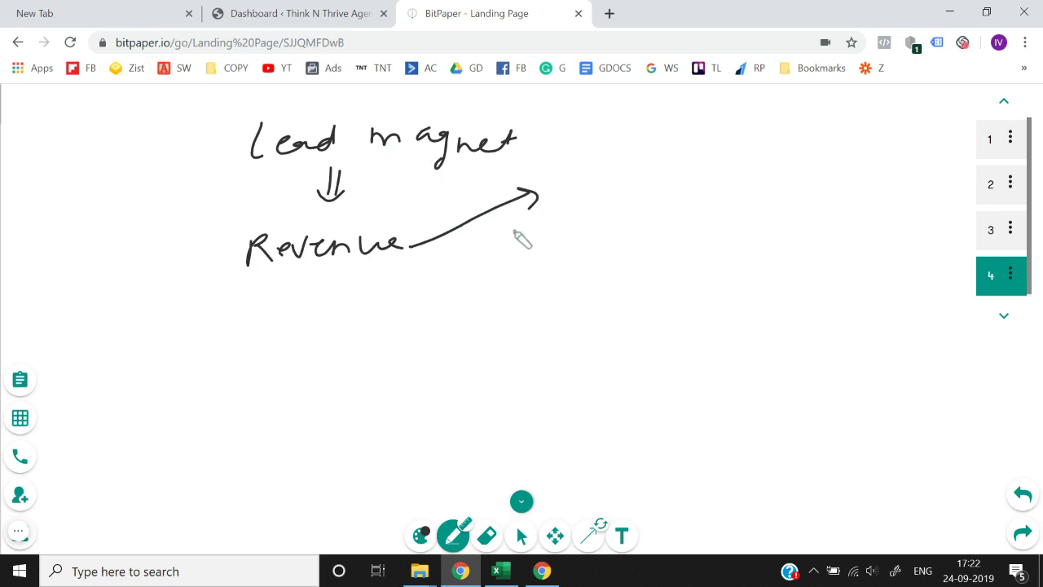
- Write "10 pages" beside "Revenue" with an arrow down to "11 Ways to double Revenue with paid ads", underlining "ads"
{"action": "mouse_move", "coordinate": [529, 230]}
{"action": "left_mouse_down"}
{"action": "mouse_move", "coordinate": [526, 251]}
{"action": "mouse_move", "coordinate": [546, 234]}
{"action": "mouse_move", "coordinate": [661, 244]}
{"action": "mouse_move", "coordinate": [724, 220]}
{"action": "mouse_move", "coordinate": [712, 235]}
{"action": "left_mouse_up"}
{"action": "left_click_drag", "start_coordinate": [582, 264], "coordinate": [569, 296]}
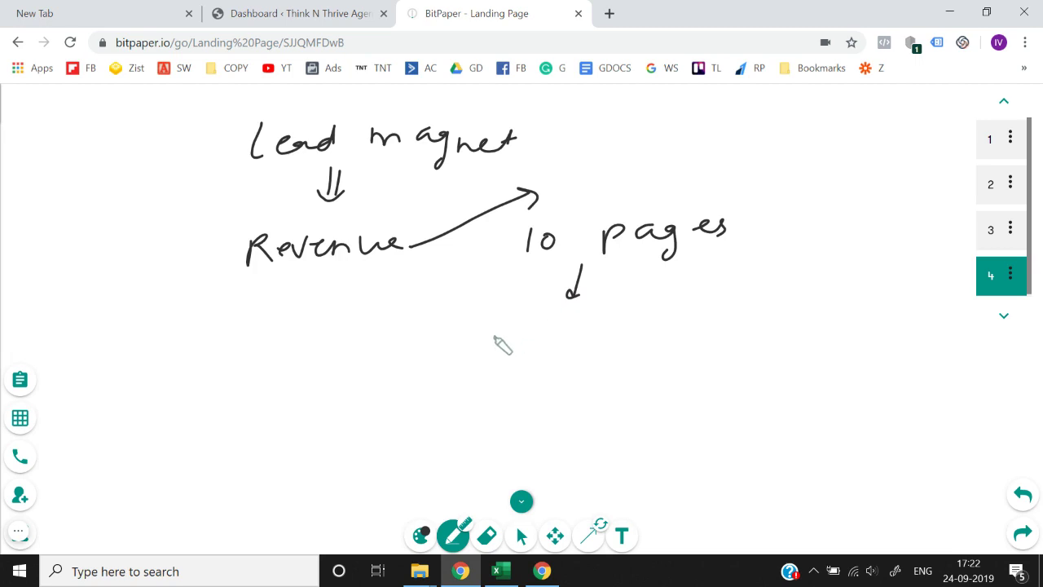
{"action": "mouse_move", "coordinate": [490, 323]}
{"action": "left_mouse_down"}
{"action": "mouse_move", "coordinate": [488, 344]}
{"action": "mouse_move", "coordinate": [506, 343]}
{"action": "mouse_move", "coordinate": [574, 315]}
{"action": "mouse_move", "coordinate": [628, 328]}
{"action": "mouse_move", "coordinate": [623, 357]}
{"action": "left_mouse_up"}
{"action": "mouse_move", "coordinate": [652, 323]}
{"action": "left_mouse_down"}
{"action": "mouse_move", "coordinate": [810, 332]}
{"action": "mouse_move", "coordinate": [832, 314]}
{"action": "left_mouse_up"}
{"action": "mouse_move", "coordinate": [539, 365]}
{"action": "left_mouse_down"}
{"action": "mouse_move", "coordinate": [538, 396]}
{"action": "mouse_move", "coordinate": [610, 377]}
{"action": "mouse_move", "coordinate": [635, 387]}
{"action": "mouse_move", "coordinate": [668, 381]}
{"action": "mouse_move", "coordinate": [784, 352]}
{"action": "mouse_move", "coordinate": [925, 352]}
{"action": "mouse_move", "coordinate": [955, 336]}
{"action": "mouse_move", "coordinate": [710, 413]}
{"action": "mouse_move", "coordinate": [769, 405]}
{"action": "mouse_move", "coordinate": [745, 433]}
{"action": "mouse_move", "coordinate": [779, 422]}
{"action": "left_mouse_up"}
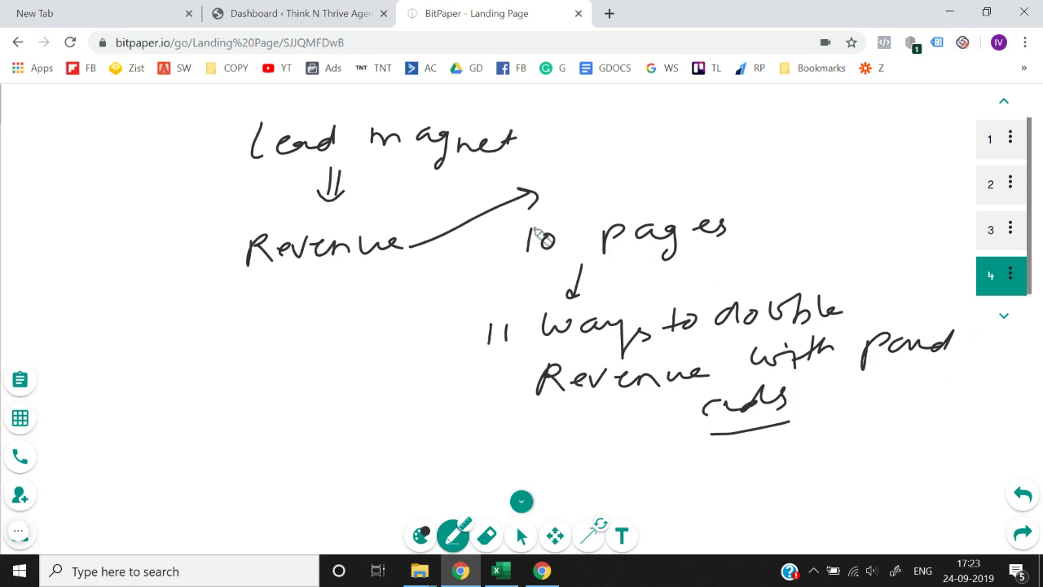
- Draw an outline around "10 pages" and a box around the "11 Ways to double Revenue with paid ads" text
{"action": "mouse_move", "coordinate": [778, 208]}
{"action": "left_mouse_down"}
{"action": "mouse_move", "coordinate": [564, 235]}
{"action": "mouse_move", "coordinate": [754, 264]}
{"action": "mouse_move", "coordinate": [847, 227]}
{"action": "left_mouse_up"}
{"action": "mouse_move", "coordinate": [440, 310]}
{"action": "left_mouse_down"}
{"action": "mouse_move", "coordinate": [494, 297]}
{"action": "mouse_move", "coordinate": [511, 448]}
{"action": "mouse_move", "coordinate": [643, 438]}
{"action": "left_mouse_up"}
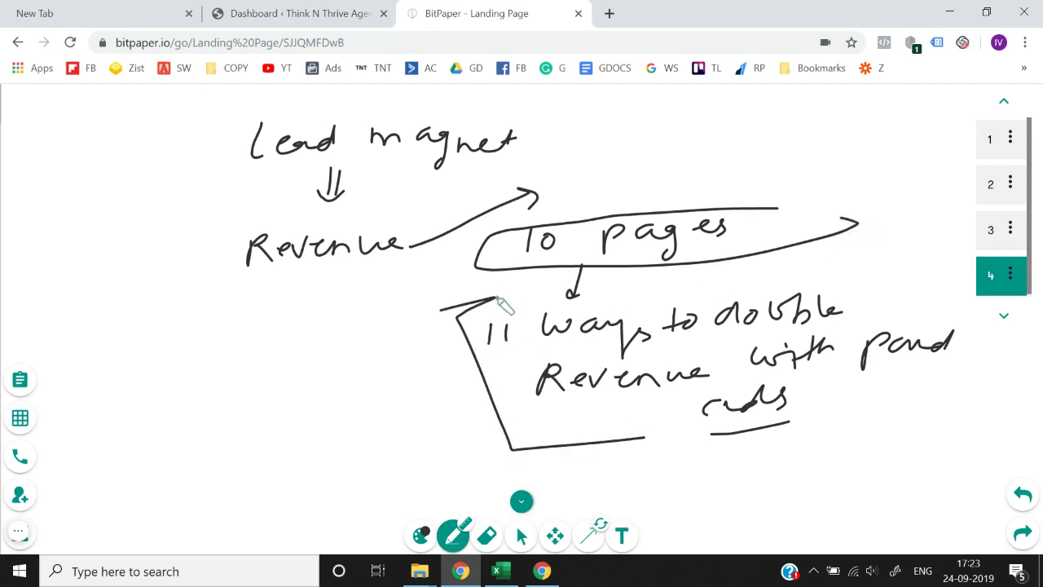
{"action": "mouse_move", "coordinate": [495, 295]}
{"action": "left_mouse_down"}
{"action": "mouse_move", "coordinate": [988, 244]}
{"action": "mouse_move", "coordinate": [987, 417]}
{"action": "mouse_move", "coordinate": [667, 421]}
{"action": "left_mouse_up"}
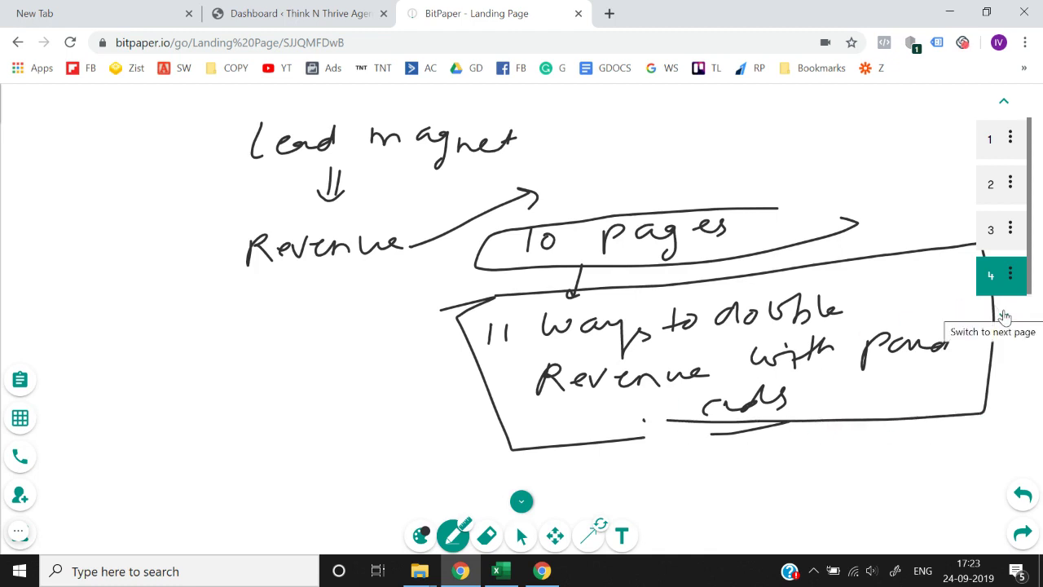
- On a new page 5, write the heading "Finally Revelaed" in square brackets and draw a long line beneath it
{"action": "left_click", "coordinate": [1004, 315]}
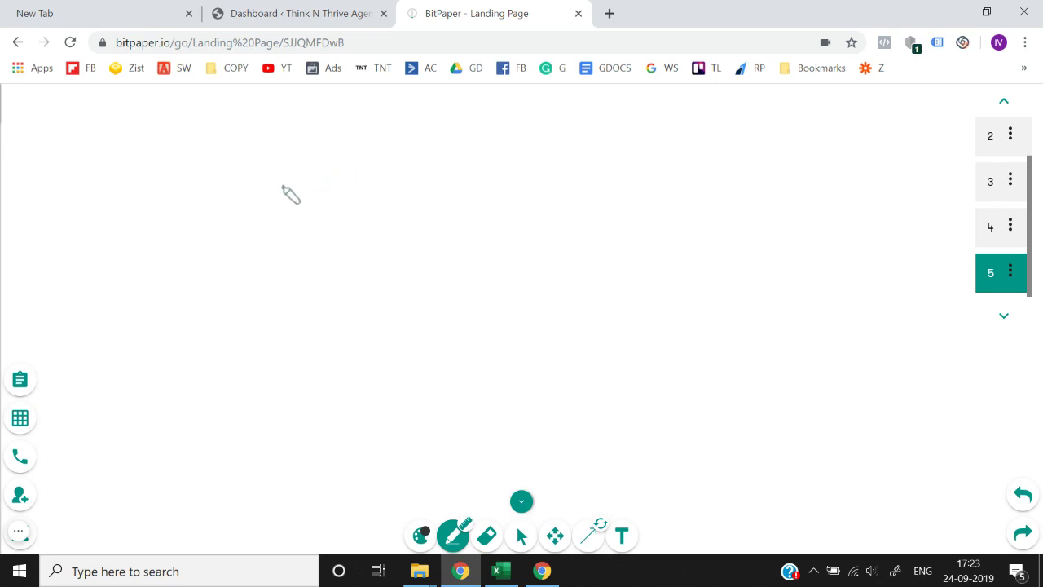
{"action": "left_click", "coordinate": [385, 124]}
{"action": "mouse_move", "coordinate": [369, 167]}
{"action": "left_mouse_down"}
{"action": "mouse_move", "coordinate": [449, 185]}
{"action": "mouse_move", "coordinate": [468, 171]}
{"action": "mouse_move", "coordinate": [481, 193]}
{"action": "mouse_move", "coordinate": [524, 196]}
{"action": "mouse_move", "coordinate": [616, 166]}
{"action": "mouse_move", "coordinate": [722, 181]}
{"action": "mouse_move", "coordinate": [721, 151]}
{"action": "left_mouse_up"}
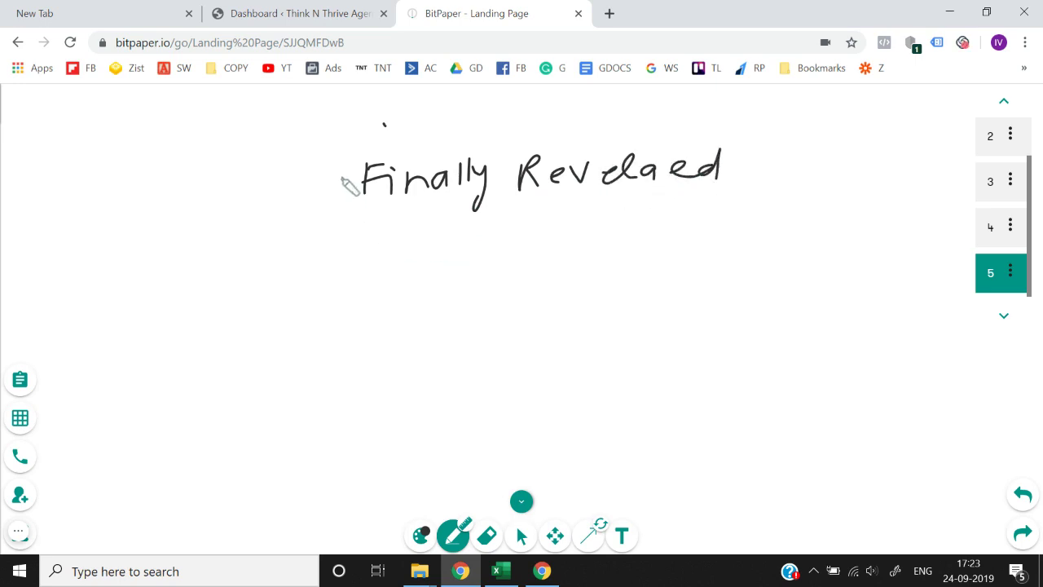
{"action": "left_click_drag", "start_coordinate": [334, 148], "coordinate": [334, 200]}
{"action": "mouse_move", "coordinate": [699, 143]}
{"action": "left_mouse_down"}
{"action": "mouse_move", "coordinate": [725, 180]}
{"action": "mouse_move", "coordinate": [714, 198]}
{"action": "left_mouse_up"}
{"action": "left_click_drag", "start_coordinate": [263, 266], "coordinate": [445, 244]}
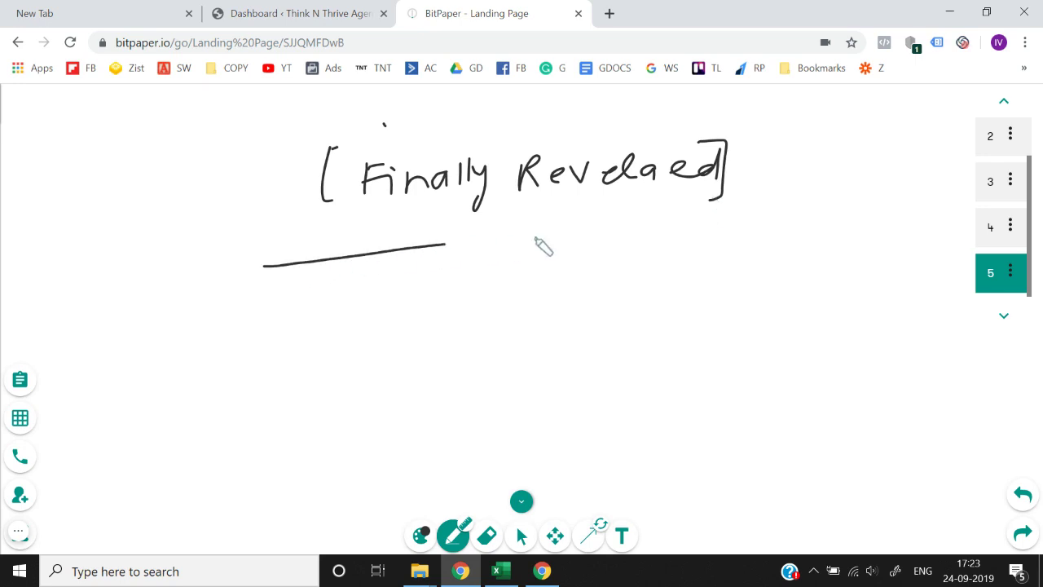
{"action": "left_click_drag", "start_coordinate": [535, 240], "coordinate": [738, 233]}
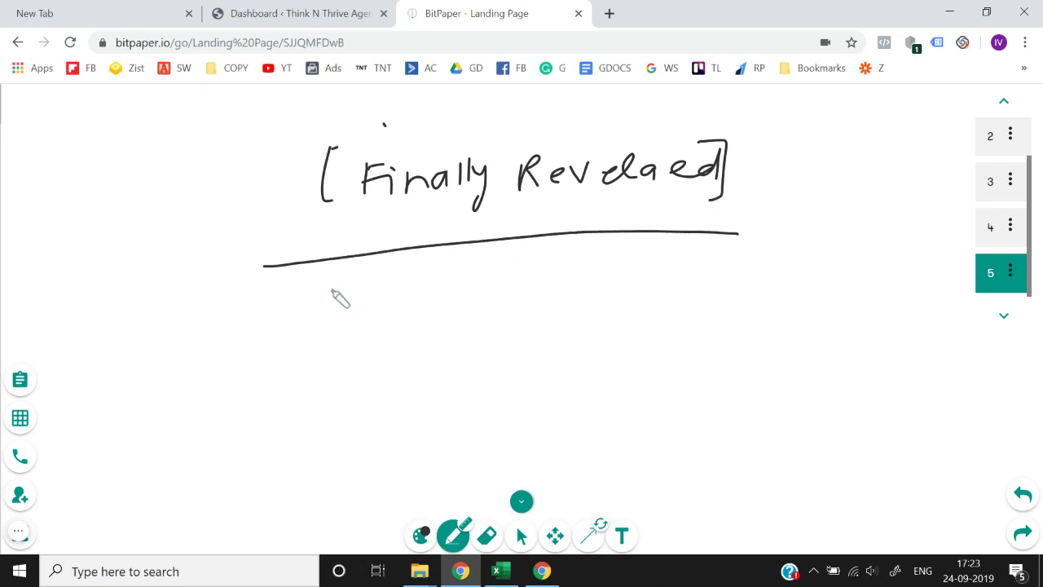
- Below the line, write "E-book by Think n thrive Reveals" and begin the following line with "11"
{"action": "mouse_move", "coordinate": [329, 286]}
{"action": "left_mouse_down"}
{"action": "mouse_move", "coordinate": [368, 281]}
{"action": "mouse_move", "coordinate": [341, 312]}
{"action": "left_mouse_up"}
{"action": "mouse_move", "coordinate": [357, 279]}
{"action": "left_mouse_down"}
{"action": "mouse_move", "coordinate": [359, 312]}
{"action": "mouse_move", "coordinate": [380, 310]}
{"action": "left_mouse_up"}
{"action": "mouse_move", "coordinate": [389, 295]}
{"action": "left_mouse_down"}
{"action": "mouse_move", "coordinate": [390, 309]}
{"action": "mouse_move", "coordinate": [407, 289]}
{"action": "mouse_move", "coordinate": [576, 315]}
{"action": "mouse_move", "coordinate": [644, 284]}
{"action": "mouse_move", "coordinate": [680, 299]}
{"action": "mouse_move", "coordinate": [755, 289]}
{"action": "mouse_move", "coordinate": [903, 303]}
{"action": "left_mouse_up"}
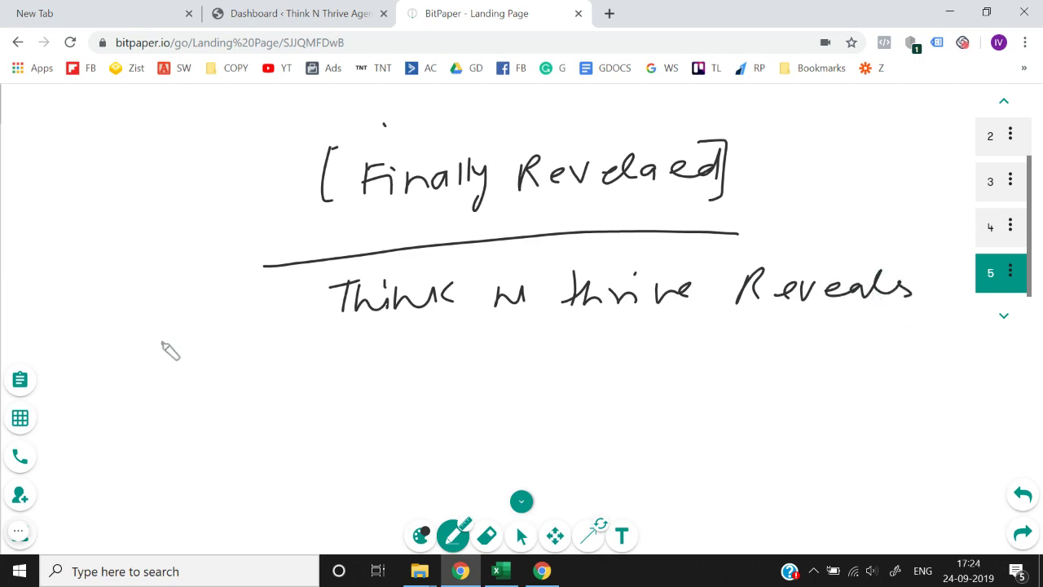
{"action": "mouse_move", "coordinate": [186, 358]}
{"action": "left_mouse_down"}
{"action": "mouse_move", "coordinate": [186, 385]}
{"action": "mouse_move", "coordinate": [200, 384]}
{"action": "left_mouse_up"}
{"action": "left_click_drag", "start_coordinate": [157, 296], "coordinate": [159, 326]}
{"action": "left_click_drag", "start_coordinate": [163, 313], "coordinate": [186, 312]}
{"action": "mouse_move", "coordinate": [194, 289]}
{"action": "left_mouse_down"}
{"action": "mouse_move", "coordinate": [194, 318]}
{"action": "mouse_move", "coordinate": [250, 315]}
{"action": "mouse_move", "coordinate": [285, 298]}
{"action": "mouse_move", "coordinate": [306, 303]}
{"action": "mouse_move", "coordinate": [324, 337]}
{"action": "left_mouse_up"}
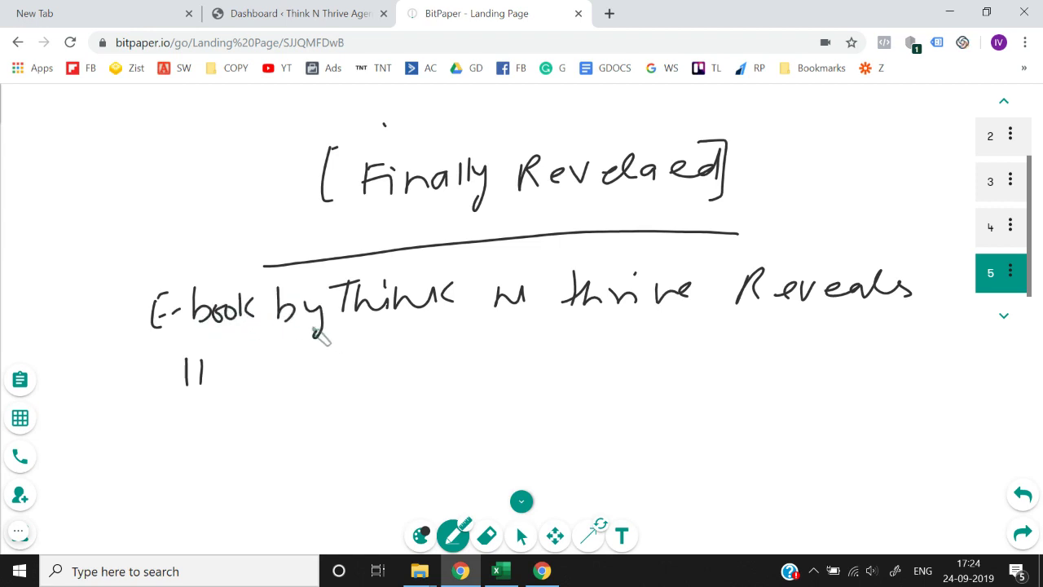
- Continue the headline after "11" with "sureshot ways to double revenue in 120 days with"
{"action": "mouse_move", "coordinate": [239, 377]}
{"action": "left_mouse_down"}
{"action": "mouse_move", "coordinate": [259, 357]}
{"action": "mouse_move", "coordinate": [296, 386]}
{"action": "mouse_move", "coordinate": [375, 368]}
{"action": "mouse_move", "coordinate": [388, 388]}
{"action": "mouse_move", "coordinate": [559, 356]}
{"action": "mouse_move", "coordinate": [617, 370]}
{"action": "mouse_move", "coordinate": [870, 353]}
{"action": "left_mouse_up"}
{"action": "mouse_move", "coordinate": [216, 454]}
{"action": "left_mouse_down"}
{"action": "mouse_move", "coordinate": [243, 439]}
{"action": "mouse_move", "coordinate": [286, 447]}
{"action": "mouse_move", "coordinate": [312, 432]}
{"action": "left_mouse_up"}
{"action": "left_click_drag", "start_coordinate": [321, 430], "coordinate": [334, 427]}
{"action": "mouse_move", "coordinate": [372, 429]}
{"action": "left_mouse_down"}
{"action": "mouse_move", "coordinate": [398, 444]}
{"action": "mouse_move", "coordinate": [430, 440]}
{"action": "left_mouse_up"}
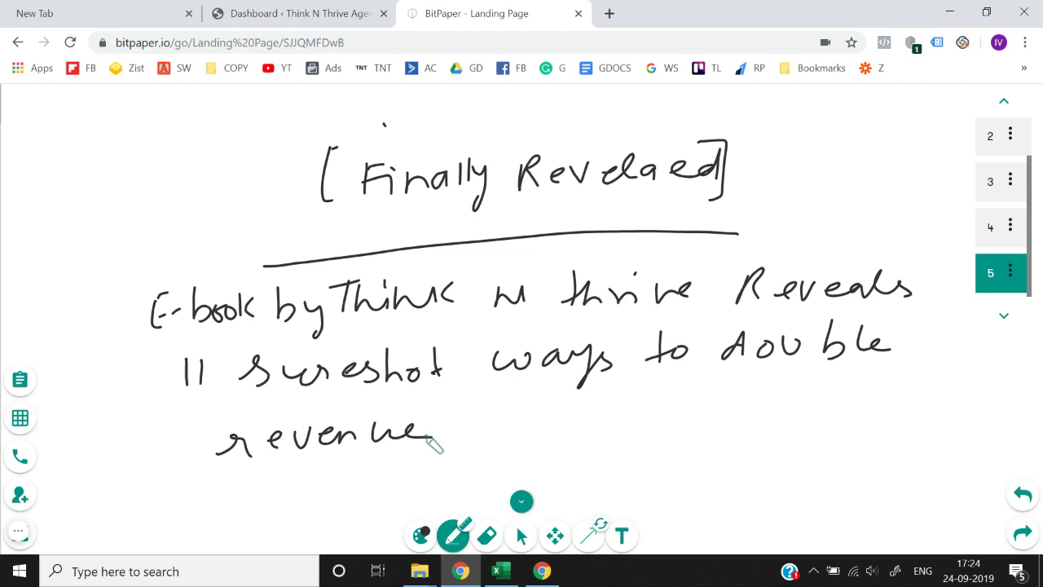
{"action": "left_click_drag", "start_coordinate": [459, 439], "coordinate": [608, 442]}
{"action": "mouse_move", "coordinate": [625, 430]}
{"action": "left_mouse_down"}
{"action": "mouse_move", "coordinate": [806, 433]}
{"action": "mouse_move", "coordinate": [880, 407]}
{"action": "mouse_move", "coordinate": [889, 431]}
{"action": "mouse_move", "coordinate": [917, 419]}
{"action": "left_mouse_up"}
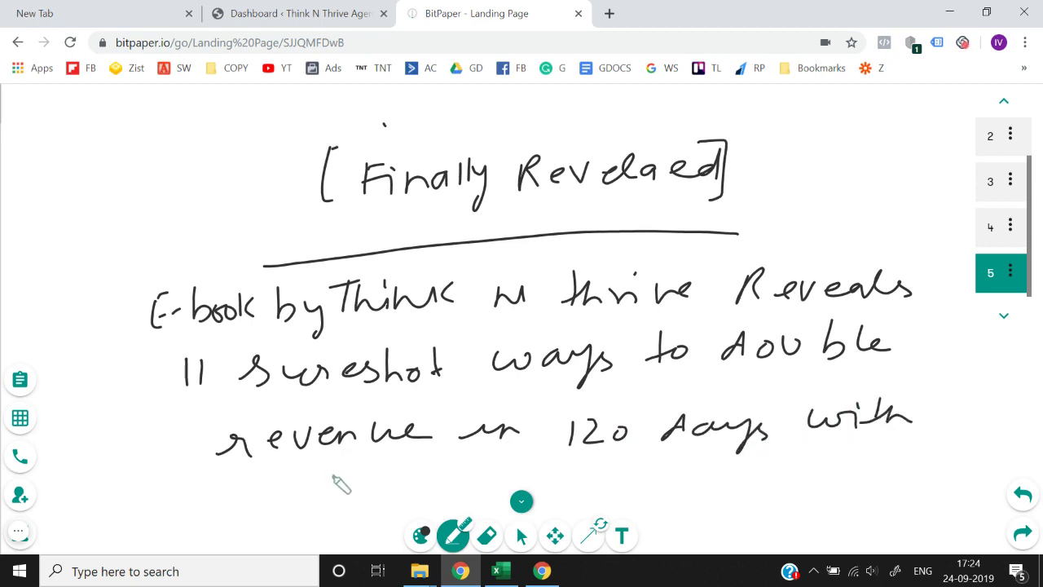
- Finish the headline with "paid ads" and add the call-to-action wordings "Click here to get your", with "Click" boxed, and "Yes! I want this ebook"
{"action": "mouse_move", "coordinate": [333, 489]}
{"action": "left_mouse_down"}
{"action": "mouse_move", "coordinate": [405, 481]}
{"action": "mouse_move", "coordinate": [418, 466]}
{"action": "mouse_move", "coordinate": [500, 464]}
{"action": "mouse_move", "coordinate": [554, 478]}
{"action": "mouse_move", "coordinate": [538, 483]}
{"action": "mouse_move", "coordinate": [563, 509]}
{"action": "mouse_move", "coordinate": [603, 514]}
{"action": "mouse_move", "coordinate": [616, 494]}
{"action": "mouse_move", "coordinate": [731, 514]}
{"action": "mouse_move", "coordinate": [758, 497]}
{"action": "mouse_move", "coordinate": [867, 491]}
{"action": "mouse_move", "coordinate": [890, 500]}
{"action": "mouse_move", "coordinate": [999, 488]}
{"action": "left_mouse_up"}
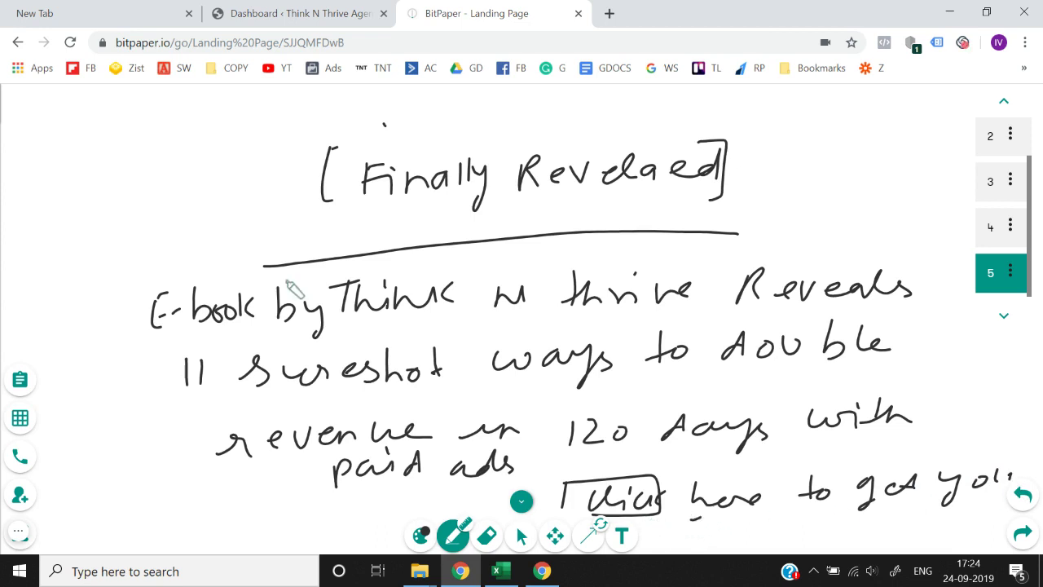
{"action": "left_click_drag", "start_coordinate": [88, 505], "coordinate": [108, 499]}
{"action": "mouse_move", "coordinate": [106, 536]}
{"action": "left_mouse_down"}
{"action": "mouse_move", "coordinate": [193, 507]}
{"action": "mouse_move", "coordinate": [221, 516]}
{"action": "mouse_move", "coordinate": [221, 536]}
{"action": "mouse_move", "coordinate": [268, 516]}
{"action": "mouse_move", "coordinate": [303, 517]}
{"action": "mouse_move", "coordinate": [296, 527]}
{"action": "mouse_move", "coordinate": [329, 508]}
{"action": "mouse_move", "coordinate": [420, 522]}
{"action": "mouse_move", "coordinate": [453, 499]}
{"action": "mouse_move", "coordinate": [485, 509]}
{"action": "mouse_move", "coordinate": [505, 497]}
{"action": "left_mouse_up"}
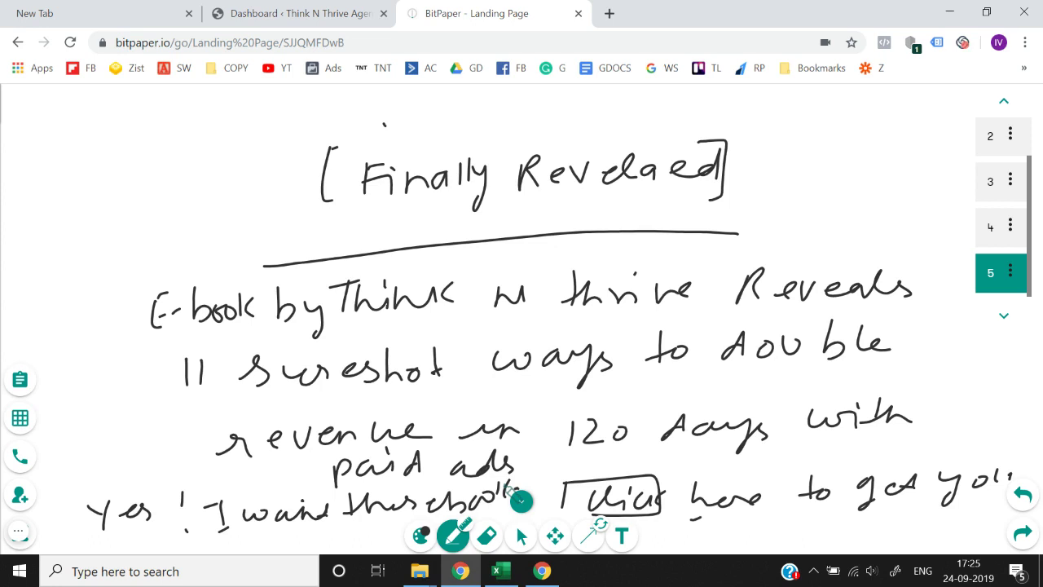
- On a new page 6, write the heading "Thank you page" and underline it
{"action": "left_click", "coordinate": [1005, 315]}
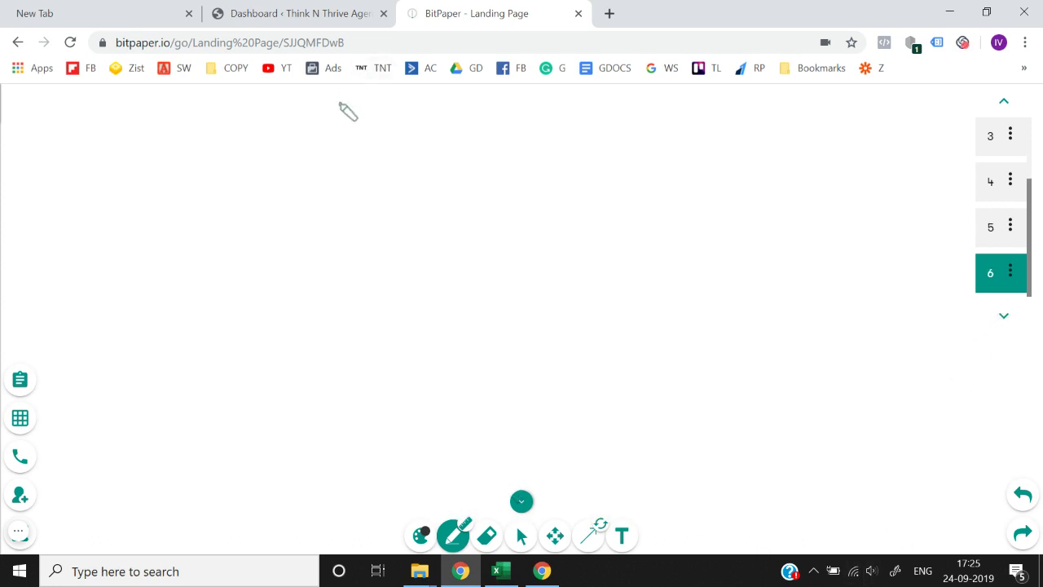
{"action": "mouse_move", "coordinate": [340, 121]}
{"action": "left_mouse_down"}
{"action": "mouse_move", "coordinate": [399, 163]}
{"action": "mouse_move", "coordinate": [445, 148]}
{"action": "mouse_move", "coordinate": [582, 145]}
{"action": "left_mouse_up"}
{"action": "mouse_move", "coordinate": [664, 136]}
{"action": "left_mouse_down"}
{"action": "mouse_move", "coordinate": [741, 133]}
{"action": "mouse_move", "coordinate": [766, 146]}
{"action": "left_mouse_up"}
{"action": "left_click_drag", "start_coordinate": [322, 196], "coordinate": [705, 182]}
- Write "Thank you for opting in to download the ebook. You'll receive it in 10 mins." and box "Thank you for"
{"action": "mouse_move", "coordinate": [326, 223]}
{"action": "left_mouse_down"}
{"action": "mouse_move", "coordinate": [324, 245]}
{"action": "mouse_move", "coordinate": [625, 220]}
{"action": "mouse_move", "coordinate": [429, 265]}
{"action": "mouse_move", "coordinate": [334, 256]}
{"action": "mouse_move", "coordinate": [368, 242]}
{"action": "mouse_move", "coordinate": [443, 242]}
{"action": "mouse_move", "coordinate": [450, 252]}
{"action": "mouse_move", "coordinate": [508, 256]}
{"action": "mouse_move", "coordinate": [545, 247]}
{"action": "mouse_move", "coordinate": [582, 263]}
{"action": "mouse_move", "coordinate": [630, 242]}
{"action": "mouse_move", "coordinate": [675, 247]}
{"action": "mouse_move", "coordinate": [727, 232]}
{"action": "mouse_move", "coordinate": [880, 238]}
{"action": "left_mouse_up"}
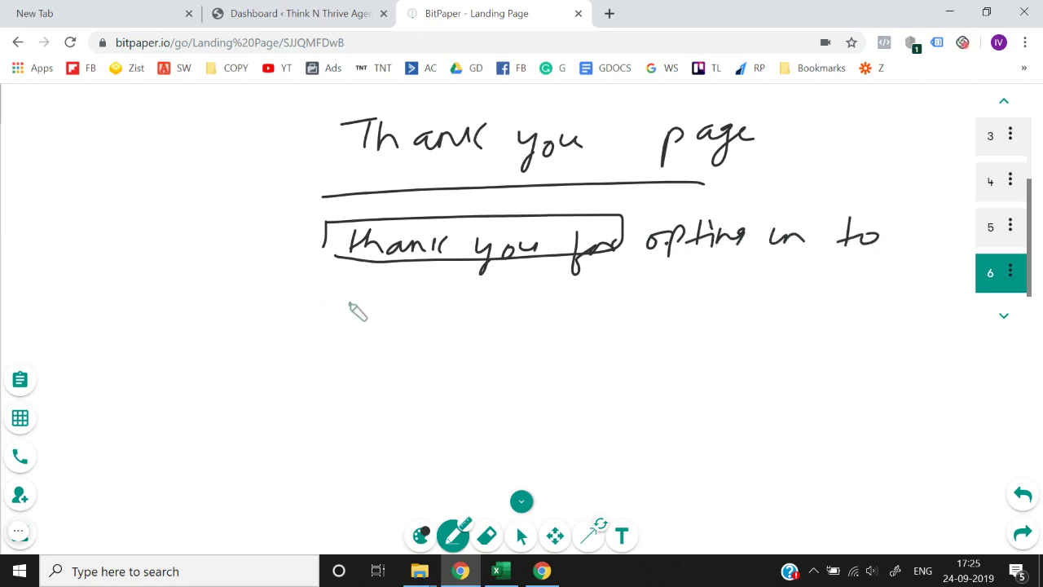
{"action": "mouse_move", "coordinate": [355, 287]}
{"action": "left_mouse_down"}
{"action": "mouse_move", "coordinate": [355, 306]}
{"action": "mouse_move", "coordinate": [462, 284]}
{"action": "mouse_move", "coordinate": [535, 294]}
{"action": "mouse_move", "coordinate": [582, 277]}
{"action": "mouse_move", "coordinate": [745, 293]}
{"action": "mouse_move", "coordinate": [782, 282]}
{"action": "mouse_move", "coordinate": [812, 285]}
{"action": "mouse_move", "coordinate": [815, 313]}
{"action": "mouse_move", "coordinate": [845, 284]}
{"action": "mouse_move", "coordinate": [870, 286]}
{"action": "mouse_move", "coordinate": [856, 290]}
{"action": "left_mouse_up"}
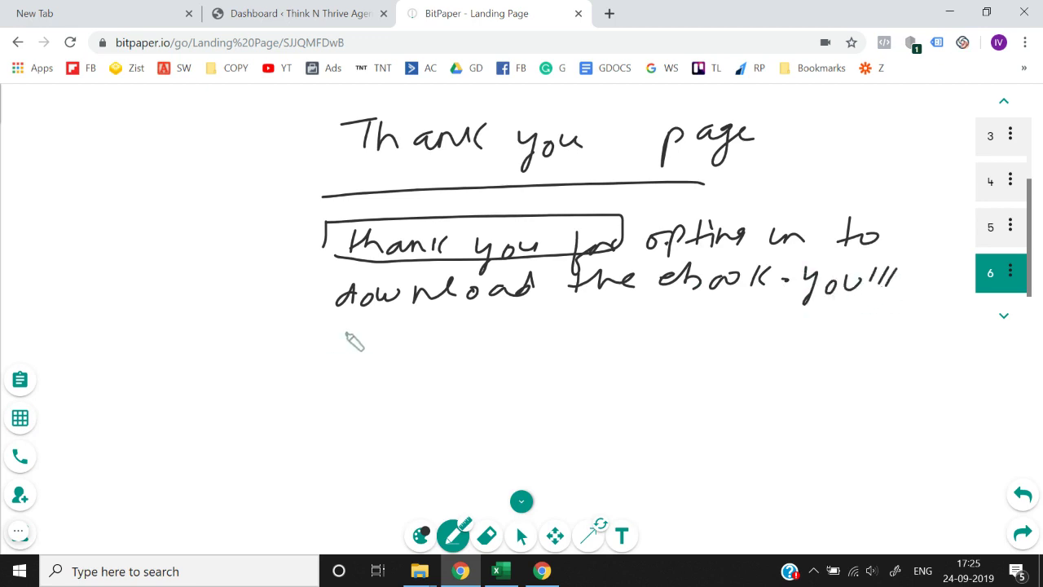
{"action": "mouse_move", "coordinate": [346, 334]}
{"action": "left_mouse_down"}
{"action": "mouse_move", "coordinate": [377, 342]}
{"action": "mouse_move", "coordinate": [414, 326]}
{"action": "mouse_move", "coordinate": [494, 322]}
{"action": "mouse_move", "coordinate": [866, 328]}
{"action": "mouse_move", "coordinate": [857, 323]}
{"action": "left_mouse_up"}
- Write "Watch this video before you go" with "Watch this" boxed, then draw a curved arrow down from "before" and a small rectangle for the video
{"action": "mouse_move", "coordinate": [401, 376]}
{"action": "left_mouse_down"}
{"action": "mouse_move", "coordinate": [399, 429]}
{"action": "mouse_move", "coordinate": [692, 422]}
{"action": "mouse_move", "coordinate": [400, 430]}
{"action": "mouse_move", "coordinate": [440, 402]}
{"action": "mouse_move", "coordinate": [554, 401]}
{"action": "mouse_move", "coordinate": [652, 419]}
{"action": "mouse_move", "coordinate": [690, 400]}
{"action": "mouse_move", "coordinate": [807, 399]}
{"action": "mouse_move", "coordinate": [882, 419]}
{"action": "mouse_move", "coordinate": [945, 393]}
{"action": "left_mouse_up"}
{"action": "mouse_move", "coordinate": [608, 427]}
{"action": "left_mouse_down"}
{"action": "mouse_move", "coordinate": [728, 465]}
{"action": "mouse_move", "coordinate": [762, 445]}
{"action": "left_mouse_up"}
{"action": "mouse_move", "coordinate": [952, 414]}
{"action": "left_mouse_down"}
{"action": "mouse_move", "coordinate": [866, 484]}
{"action": "mouse_move", "coordinate": [887, 486]}
{"action": "left_mouse_up"}
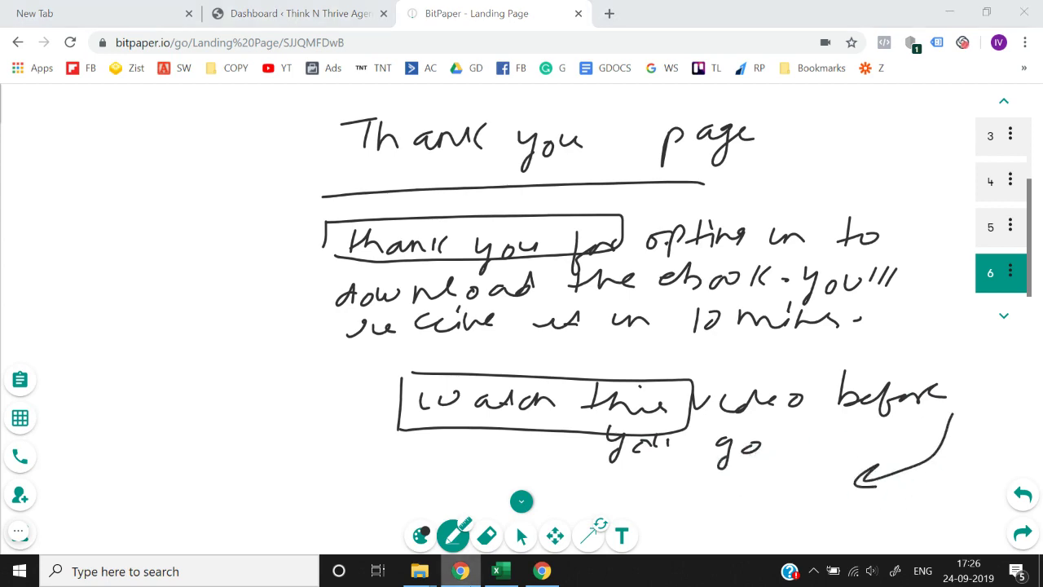
{"action": "left_click", "coordinate": [499, 572]}
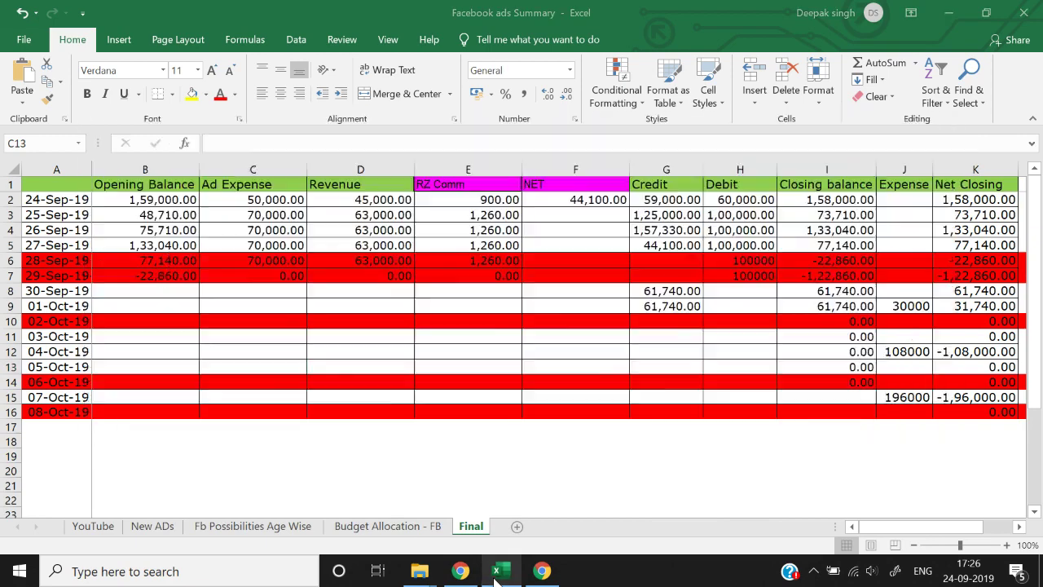
{"action": "left_click", "coordinate": [478, 573]}
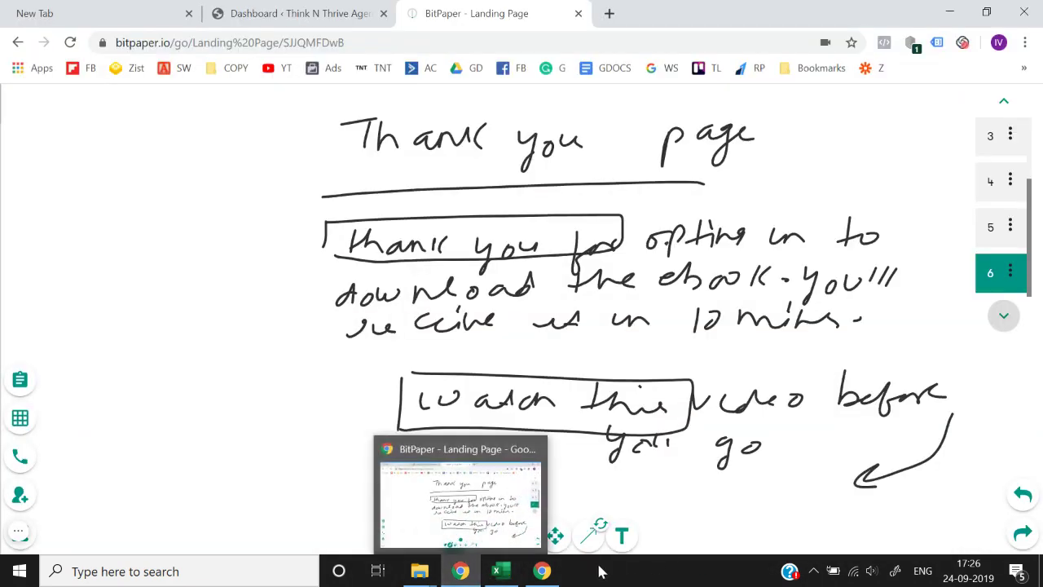
{"action": "mouse_move", "coordinate": [695, 539]}
{"action": "left_mouse_down"}
{"action": "mouse_move", "coordinate": [710, 512]}
{"action": "mouse_move", "coordinate": [791, 567]}
{"action": "mouse_move", "coordinate": [700, 549]}
{"action": "left_mouse_up"}
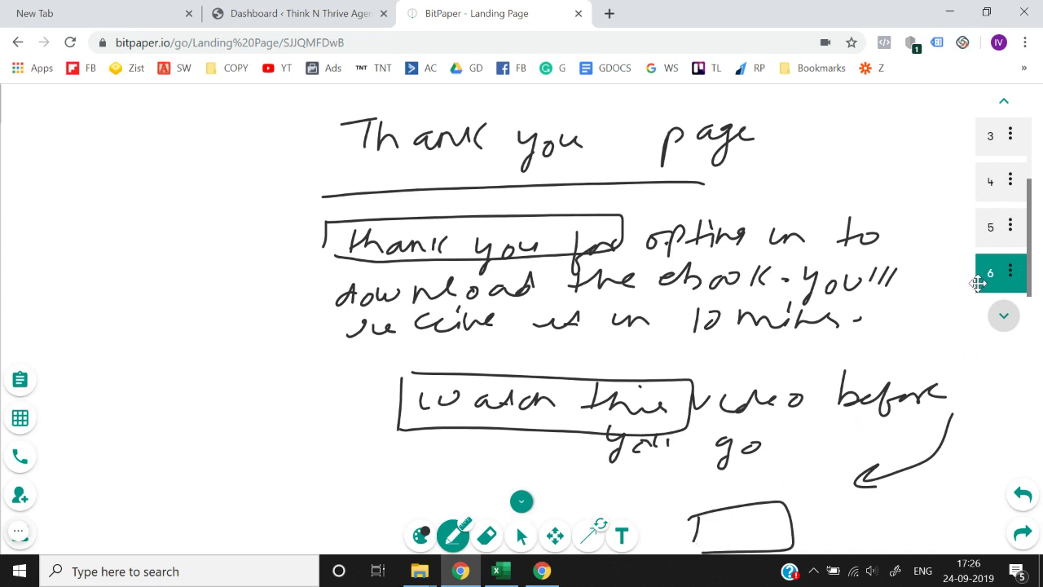
{"action": "left_click", "coordinate": [987, 228]}
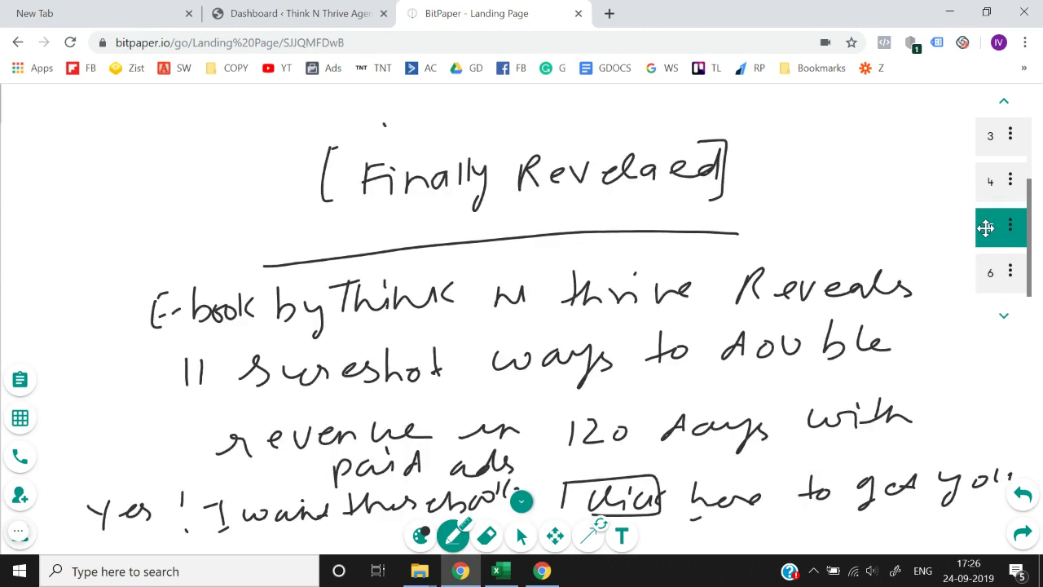
{"action": "left_click", "coordinate": [985, 274]}
{"action": "left_click", "coordinate": [990, 220]}
- Switch to the Think N Thrive Agency WordPress dashboard and start a new page
{"action": "left_click", "coordinate": [355, 8]}
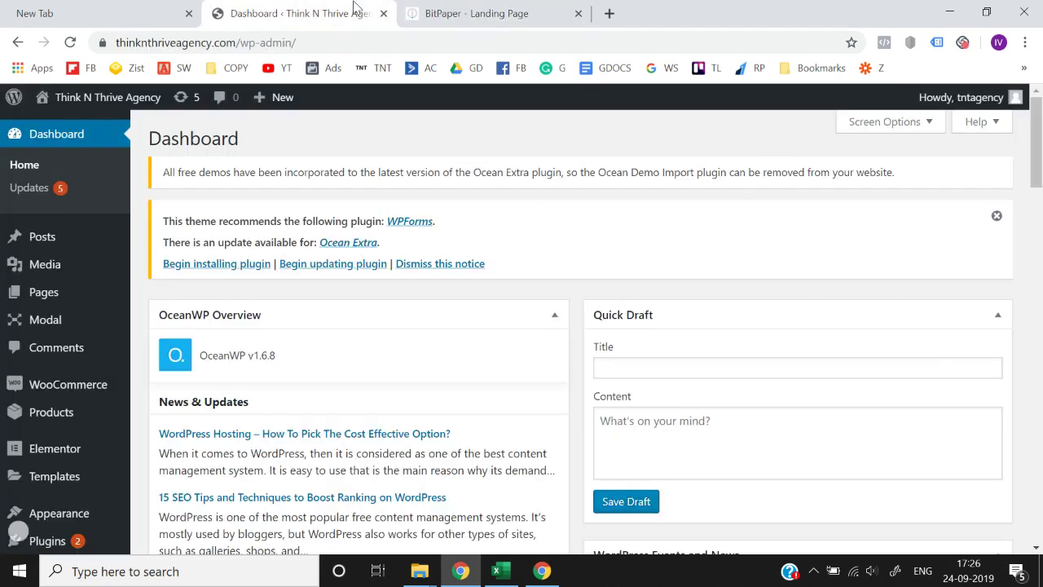
{"action": "mouse_move", "coordinate": [88, 308]}
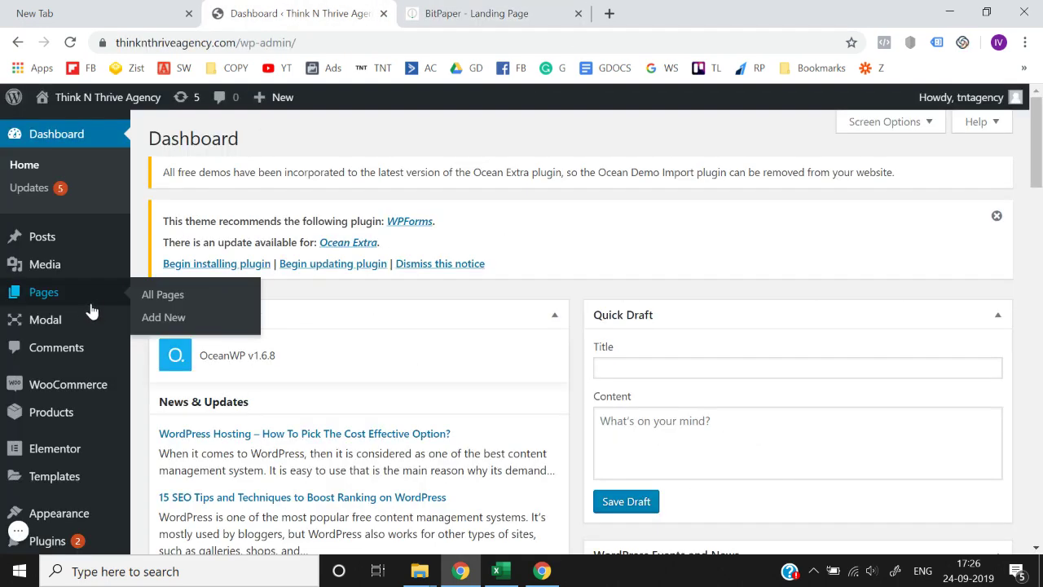
{"action": "left_click", "coordinate": [183, 326]}
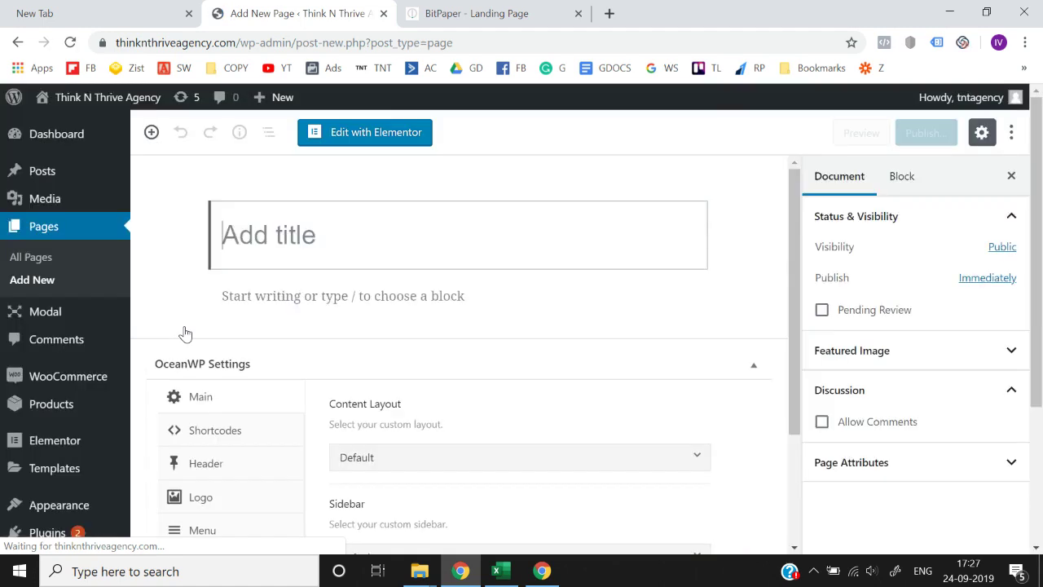
{"action": "left_click", "coordinate": [465, 11]}
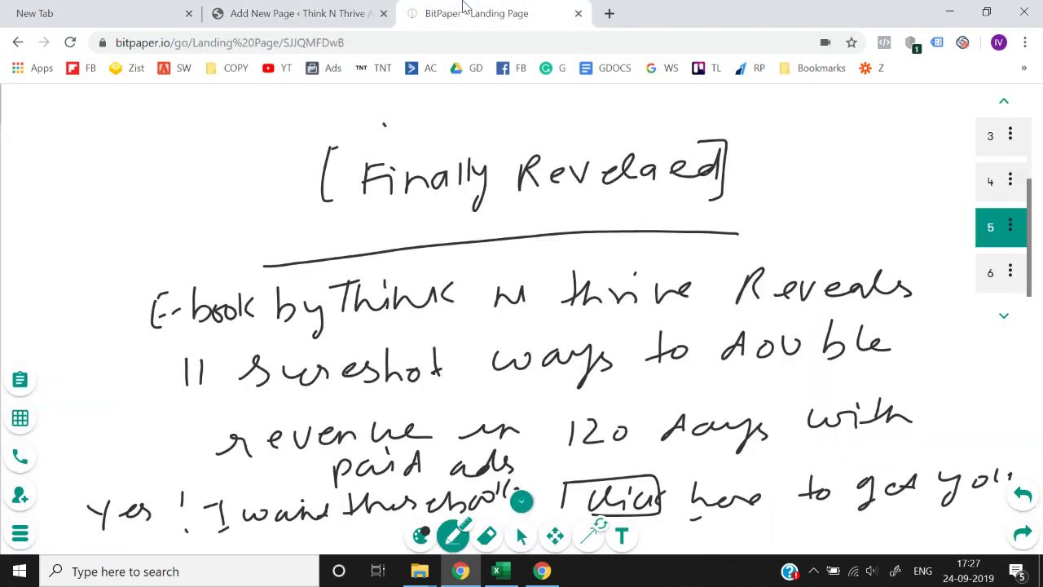
{"action": "left_click", "coordinate": [307, 11]}
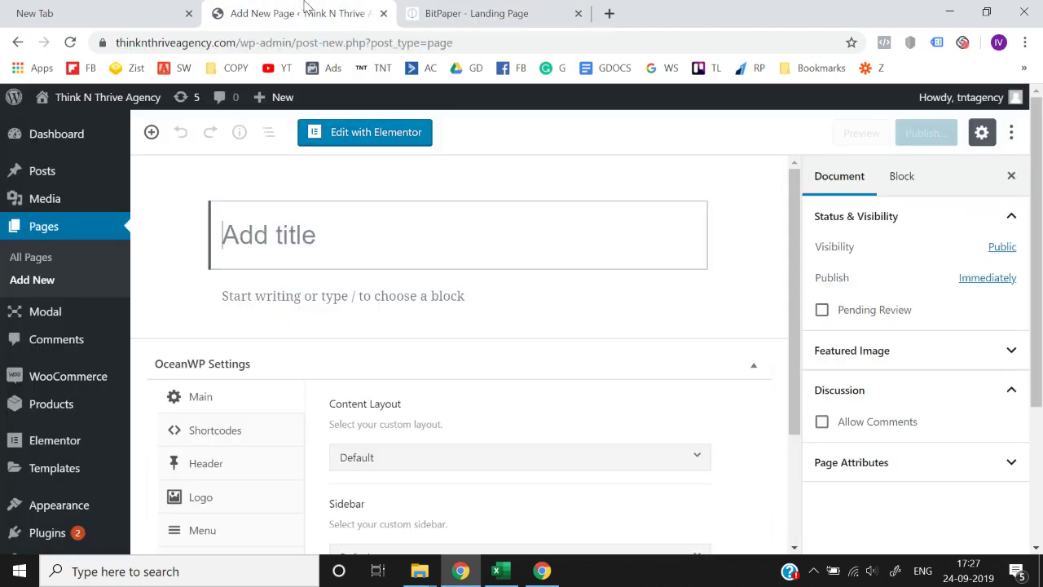
- Title the page "E-Book Landing Page" and publish it
{"action": "left_click", "coordinate": [322, 249]}
{"action": "type", "text": "E-B"}
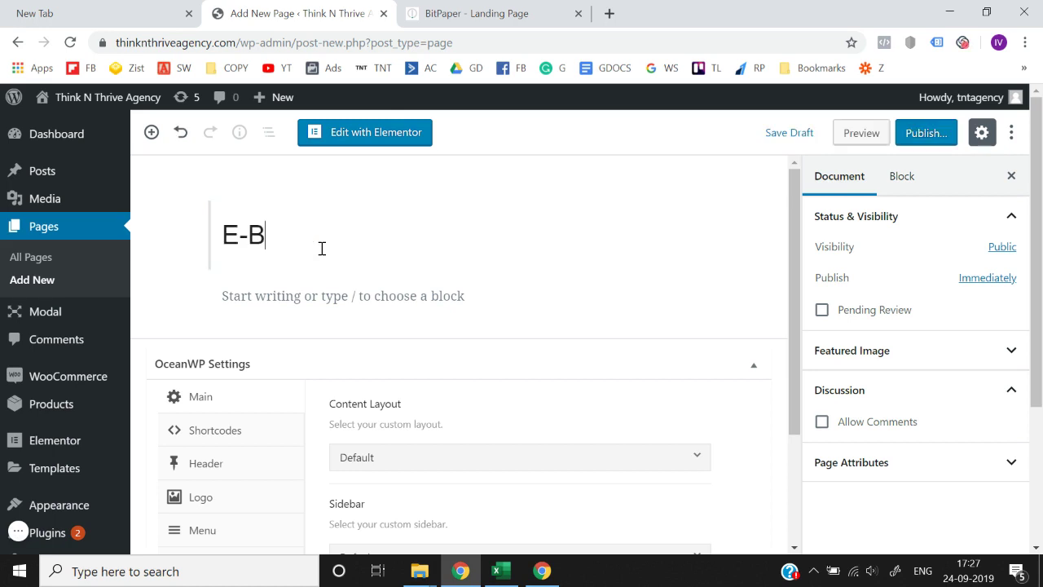
{"action": "type", "text": "ook Landi"}
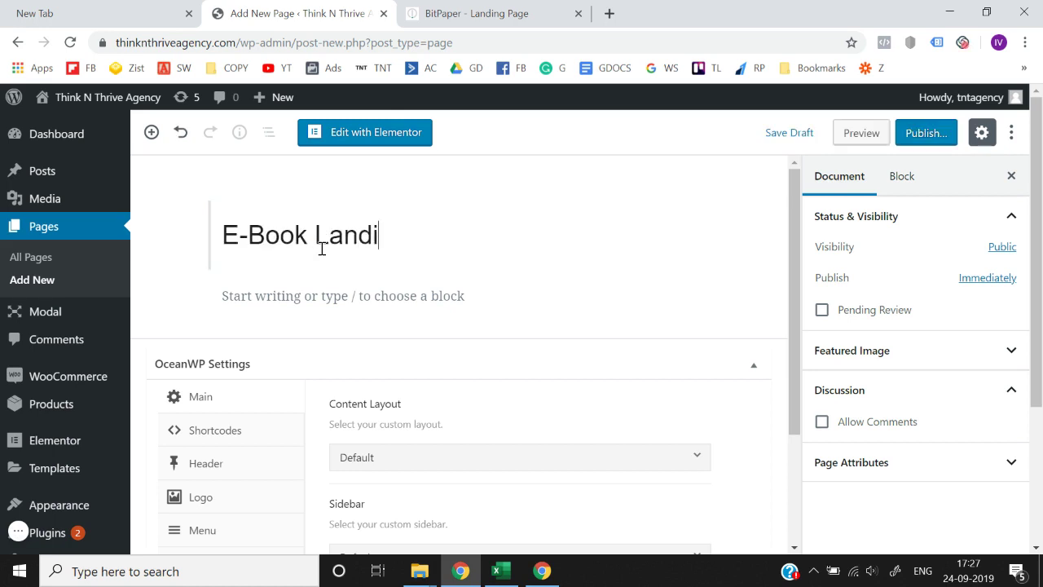
{"action": "type", "text": "ng Page"}
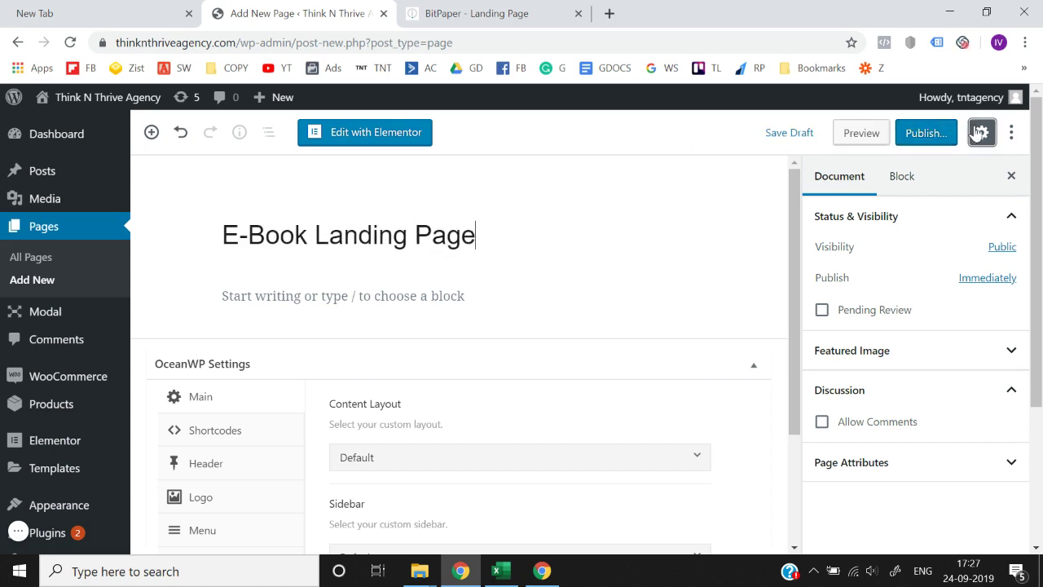
{"action": "left_click", "coordinate": [937, 133]}
{"action": "left_click", "coordinate": [930, 132]}
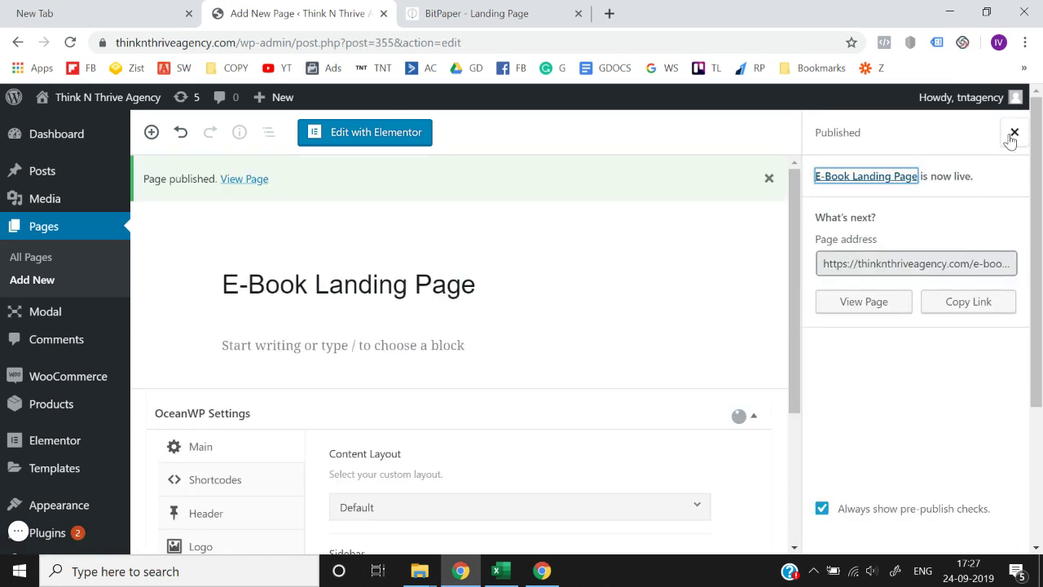
{"action": "left_click", "coordinate": [1015, 133]}
- Change the page's URL slug to "ebook" and update the page
{"action": "scroll", "coordinate": [866, 284], "scroll_direction": "down", "scroll_amount": 2}
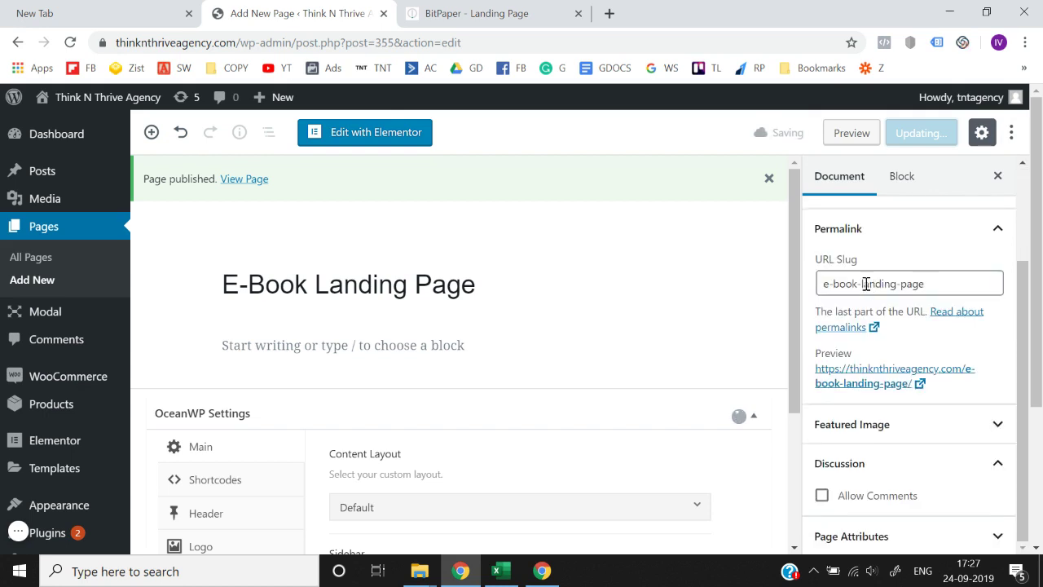
{"action": "triple_click", "coordinate": [944, 284]}
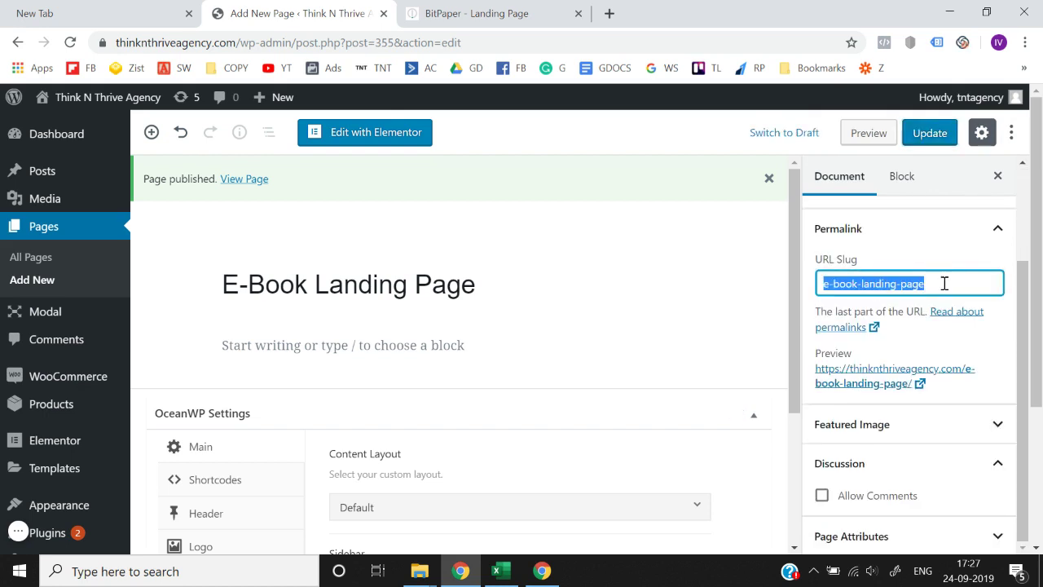
{"action": "type", "text": "ebook"}
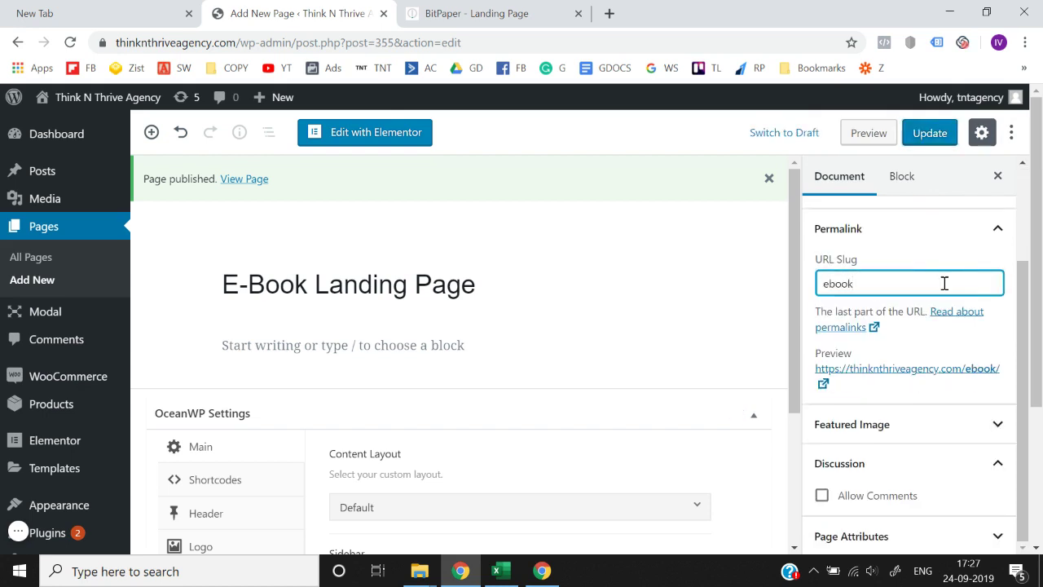
{"action": "left_click", "coordinate": [929, 133]}
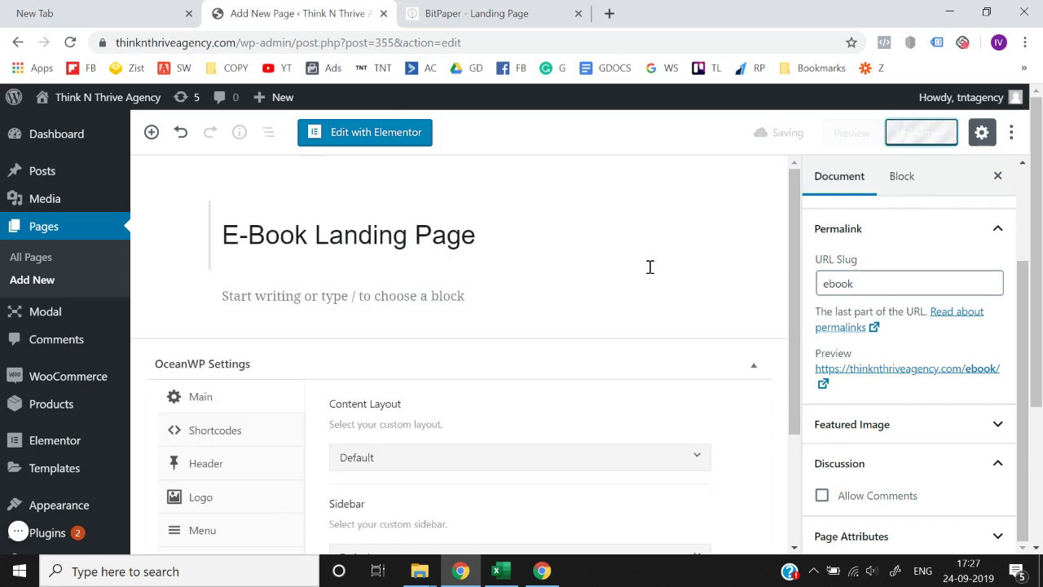
- Set the page's content layout to 100% Full Width in the OceanWP settings
{"action": "scroll", "coordinate": [649, 266], "scroll_direction": "down", "scroll_amount": 3}
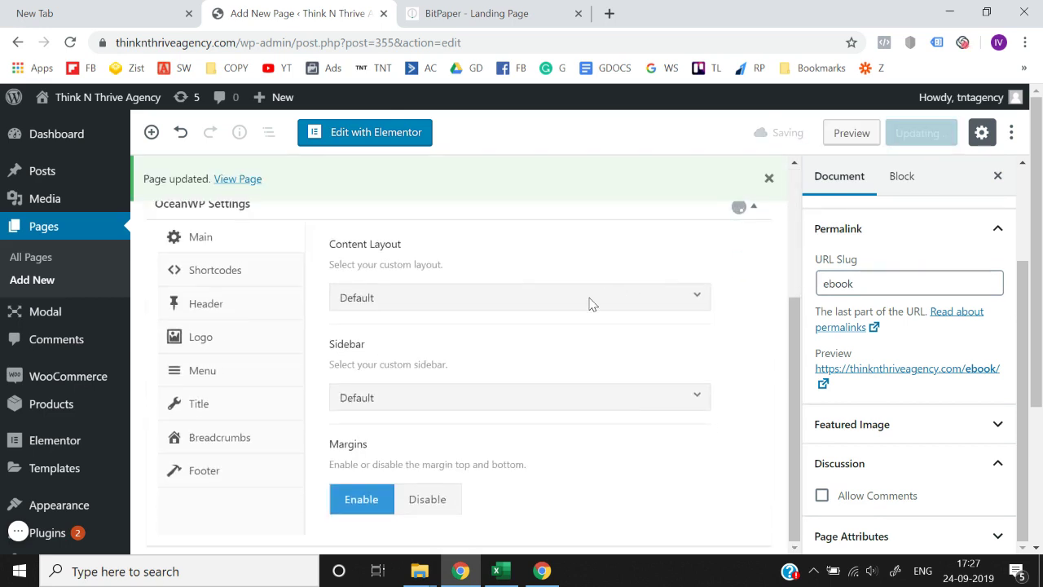
{"action": "left_click", "coordinate": [698, 298]}
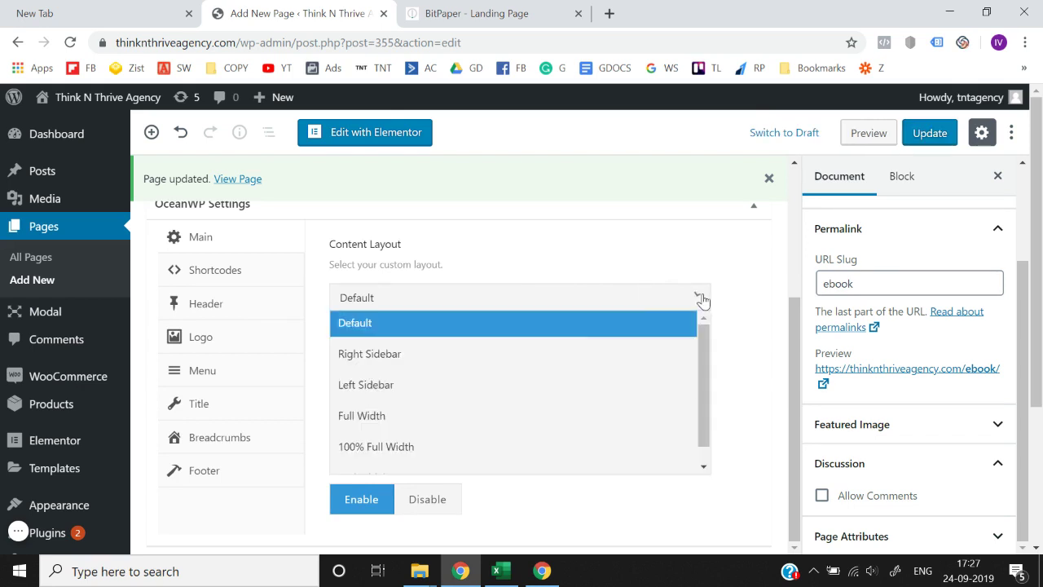
{"action": "left_click", "coordinate": [409, 445]}
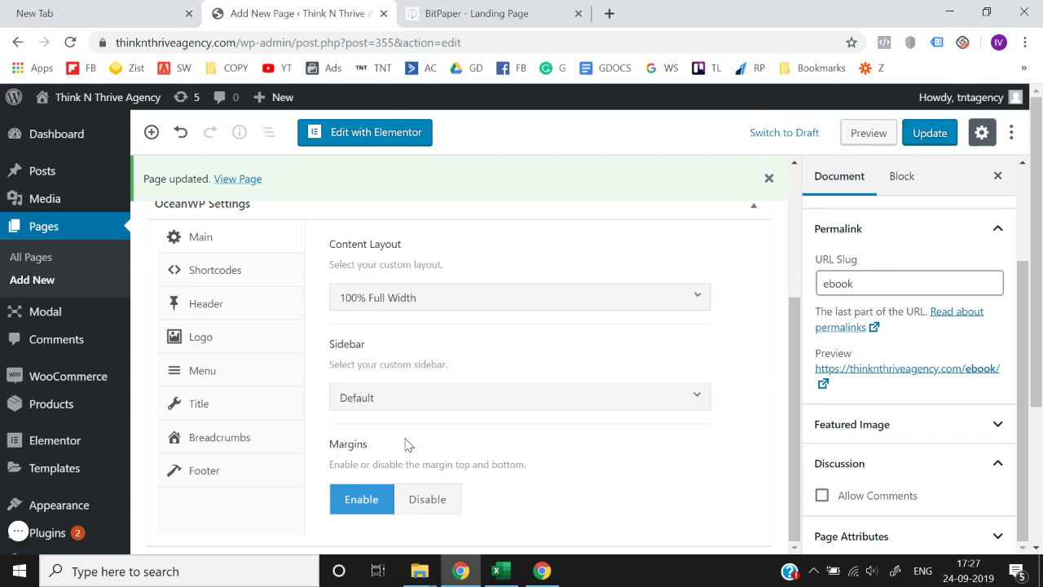
- Disable the page's top bar, header and footer widgets area in the OceanWP settings
{"action": "left_click", "coordinate": [222, 305]}
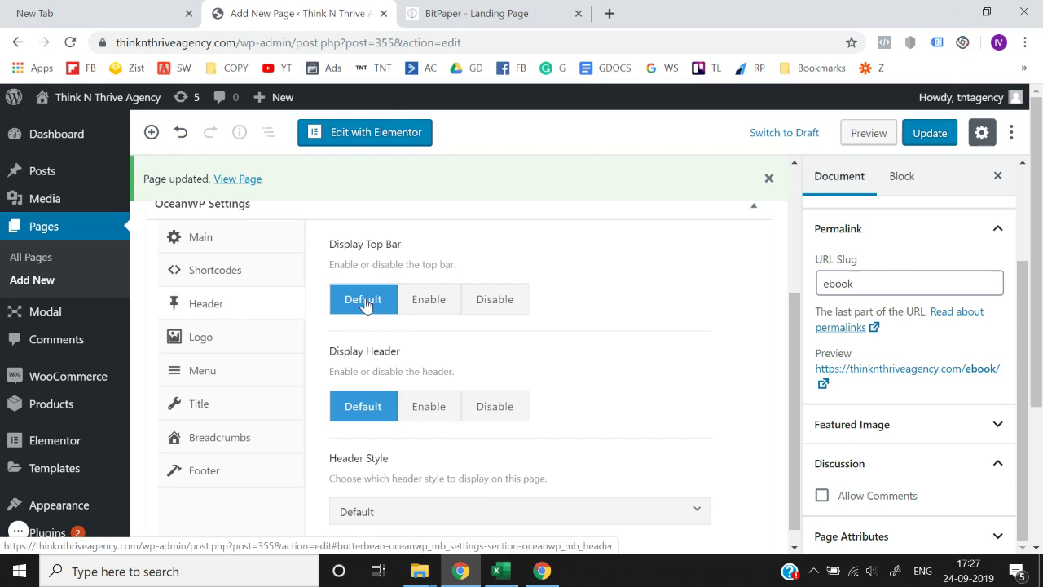
{"action": "left_click", "coordinate": [484, 313]}
{"action": "left_click", "coordinate": [493, 415]}
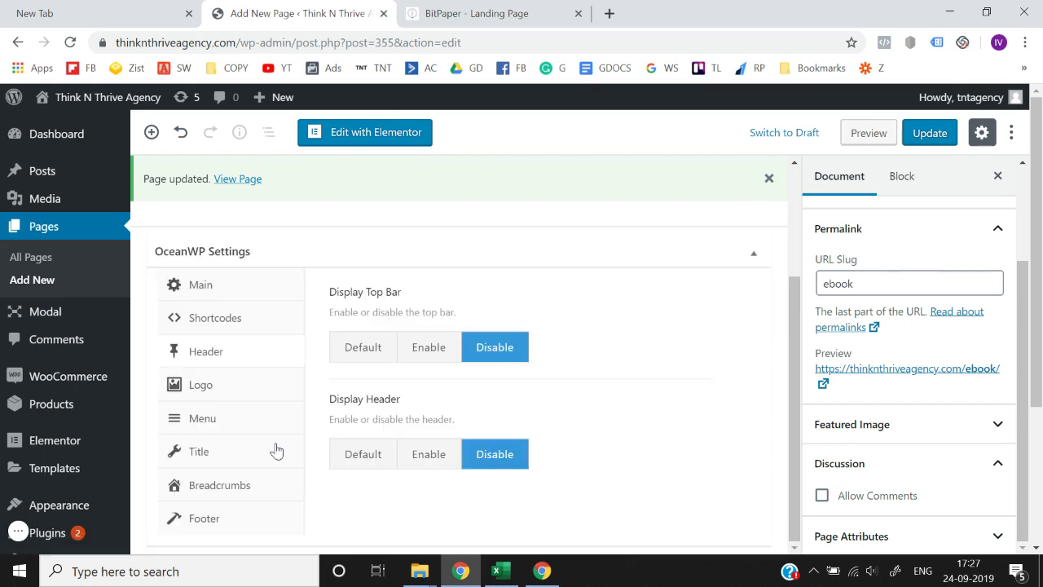
{"action": "left_click", "coordinate": [234, 522]}
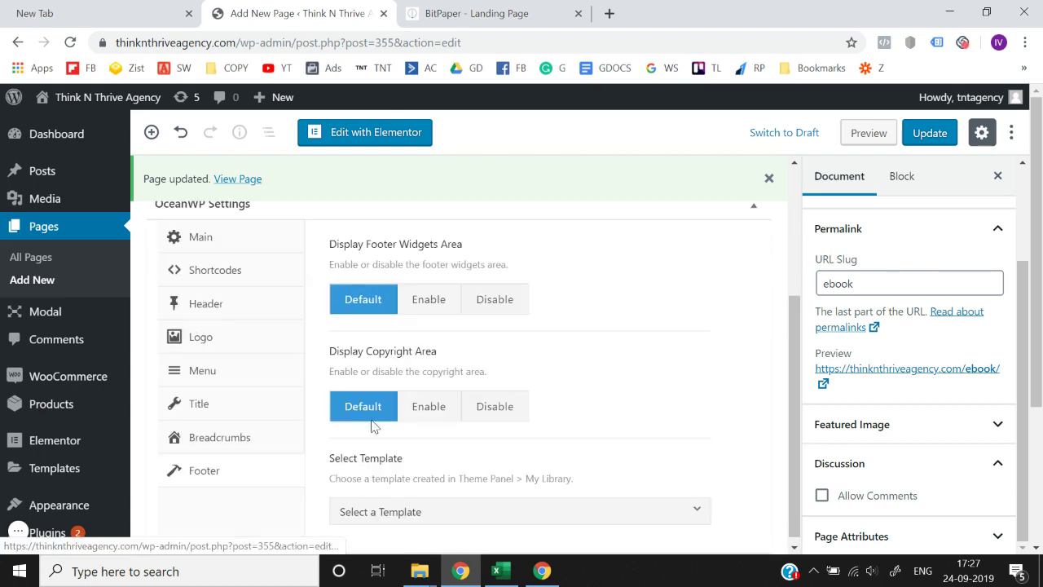
{"action": "left_click", "coordinate": [499, 309]}
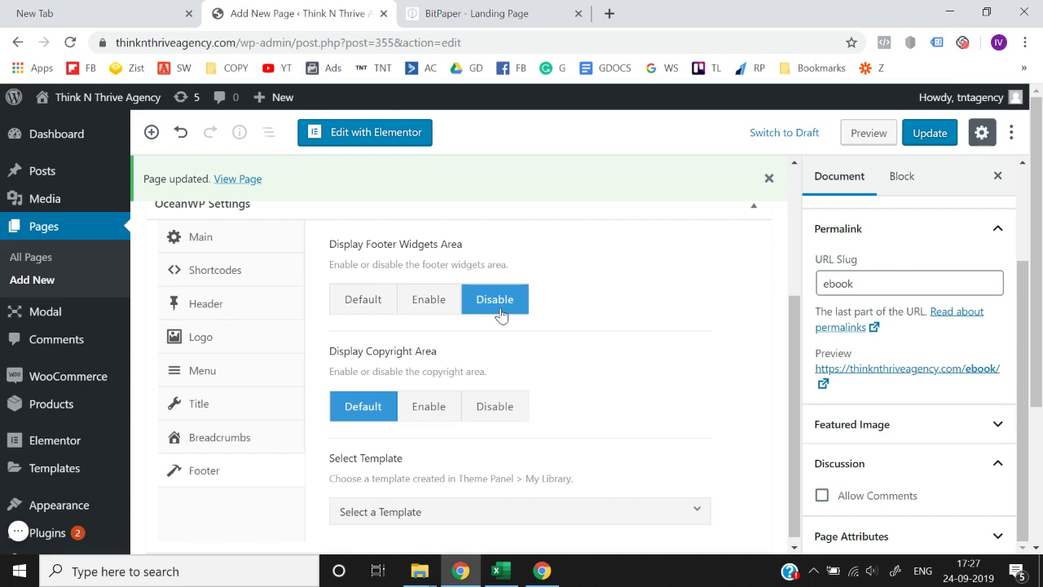
- Update the page with the new layout settings and close the document settings sidebar
{"action": "left_click", "coordinate": [929, 133]}
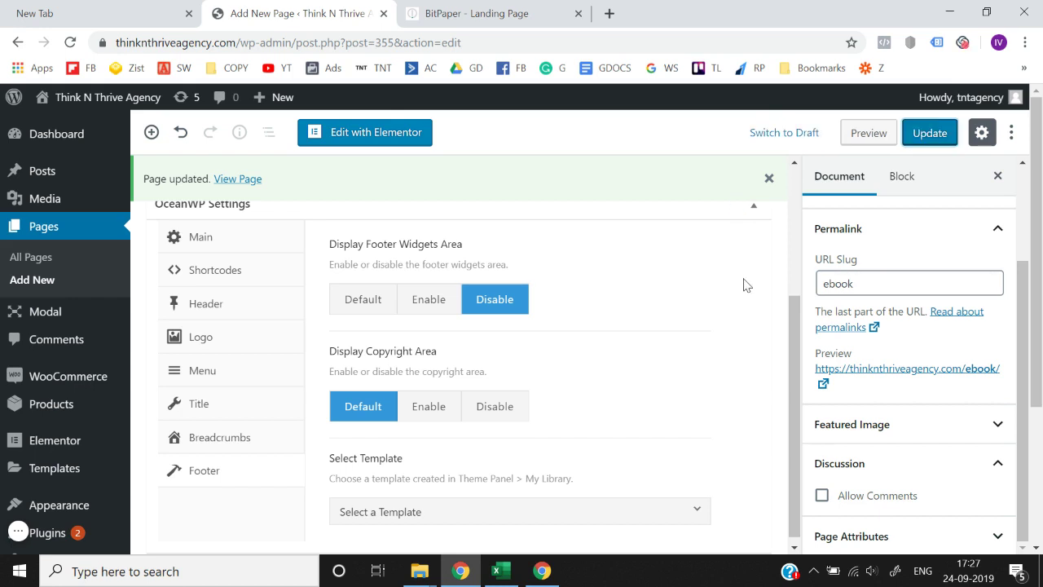
{"action": "scroll", "coordinate": [746, 284], "scroll_direction": "up", "scroll_amount": 2}
{"action": "left_click", "coordinate": [928, 133]}
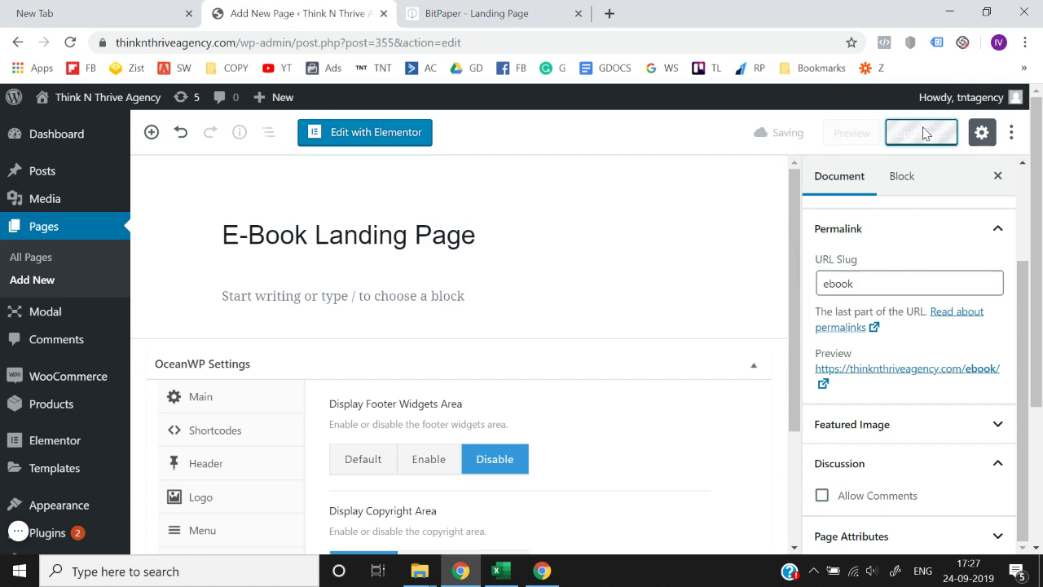
{"action": "left_click", "coordinate": [997, 178]}
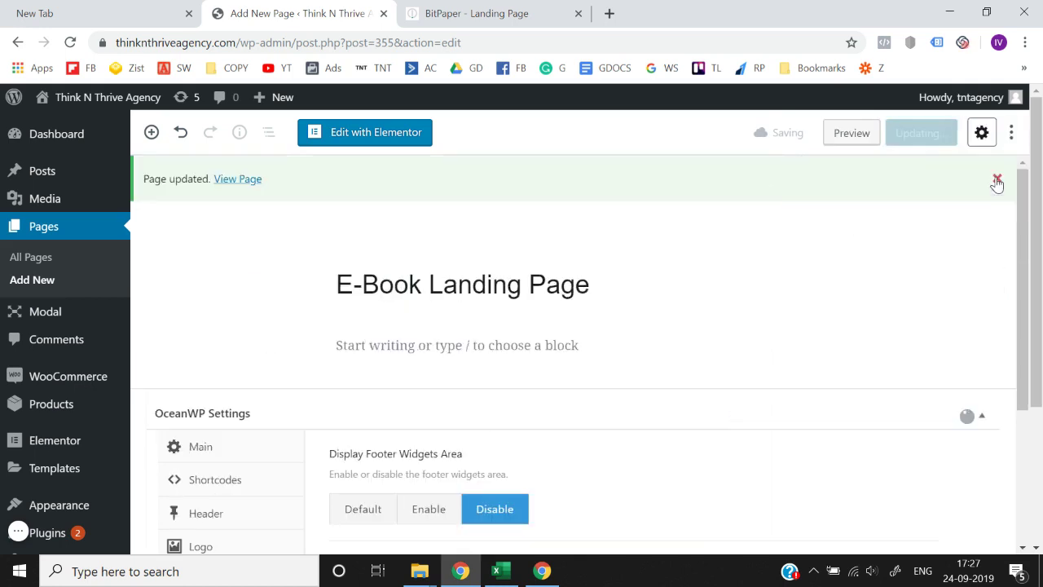
- Open the page in the Elementor editor and add a single-column section
{"action": "left_click", "coordinate": [342, 133]}
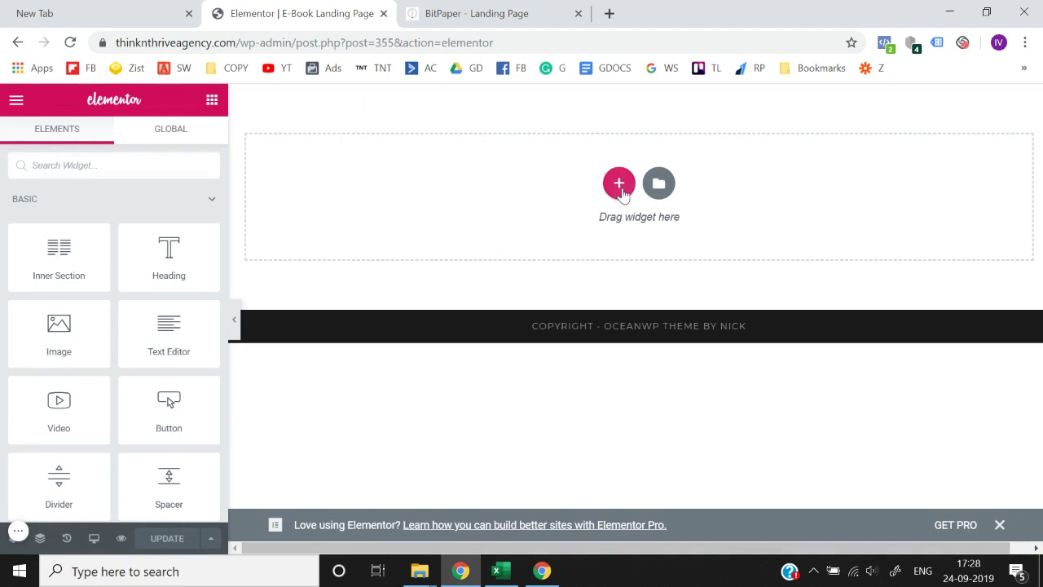
{"action": "left_click", "coordinate": [618, 184]}
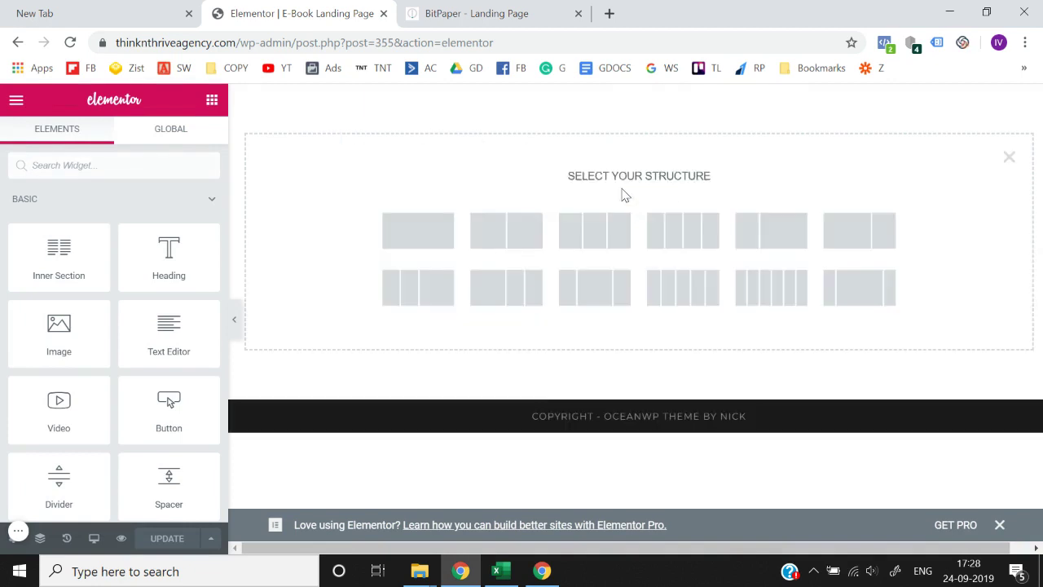
{"action": "left_click", "coordinate": [409, 247]}
- Find the Image widget by searching for "ima" and place it in the empty section
{"action": "left_click", "coordinate": [578, 108]}
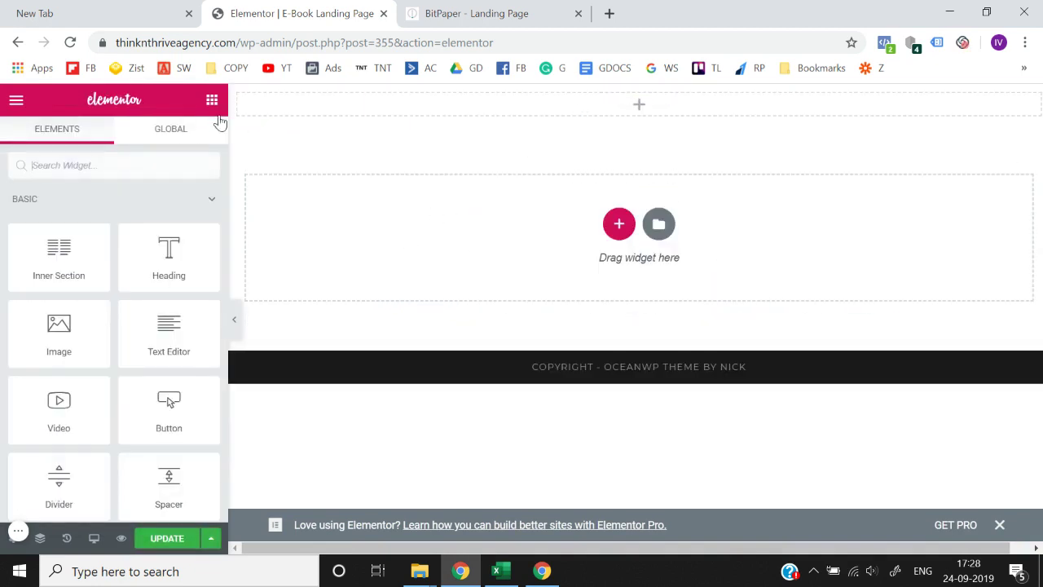
{"action": "type", "text": "ima"}
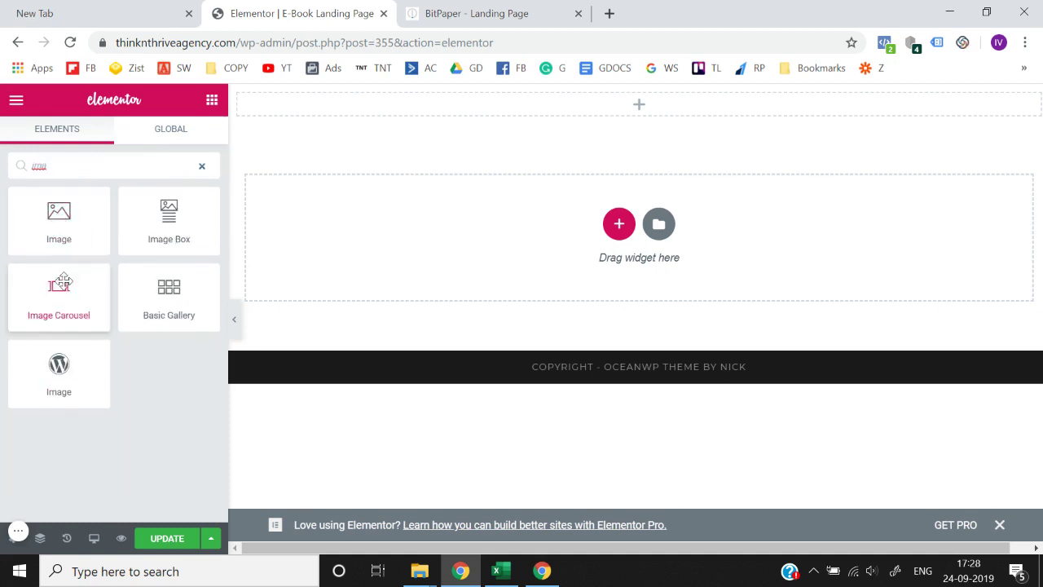
{"action": "left_click", "coordinate": [202, 167]}
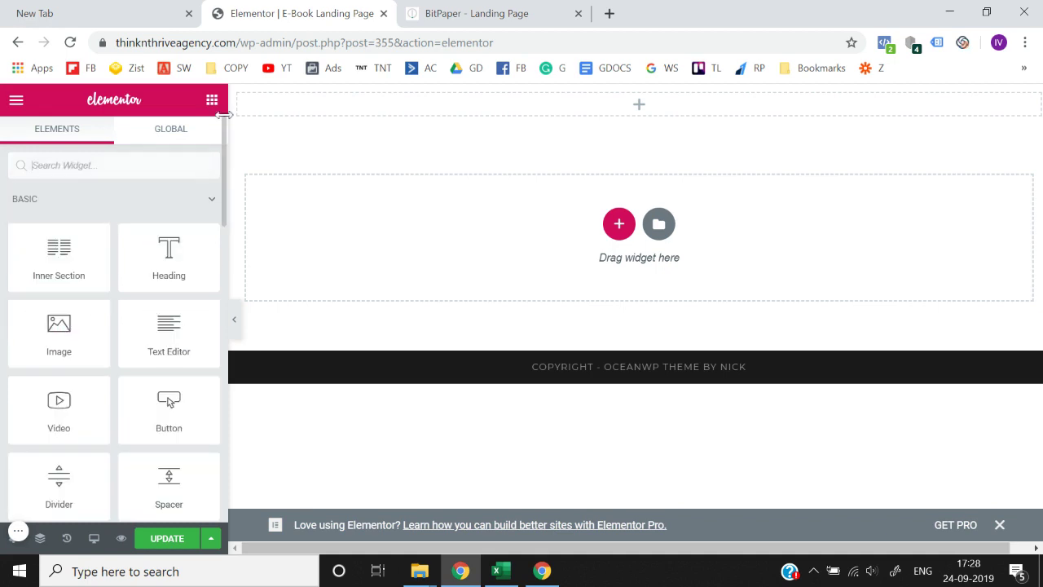
{"action": "type", "text": "ima"}
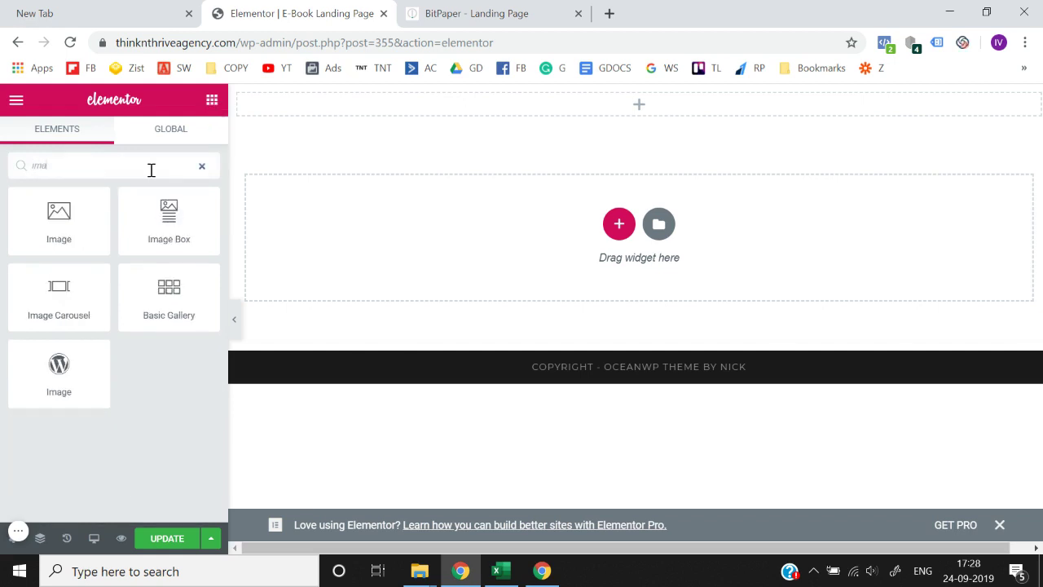
{"action": "left_click_drag", "start_coordinate": [73, 211], "coordinate": [616, 96]}
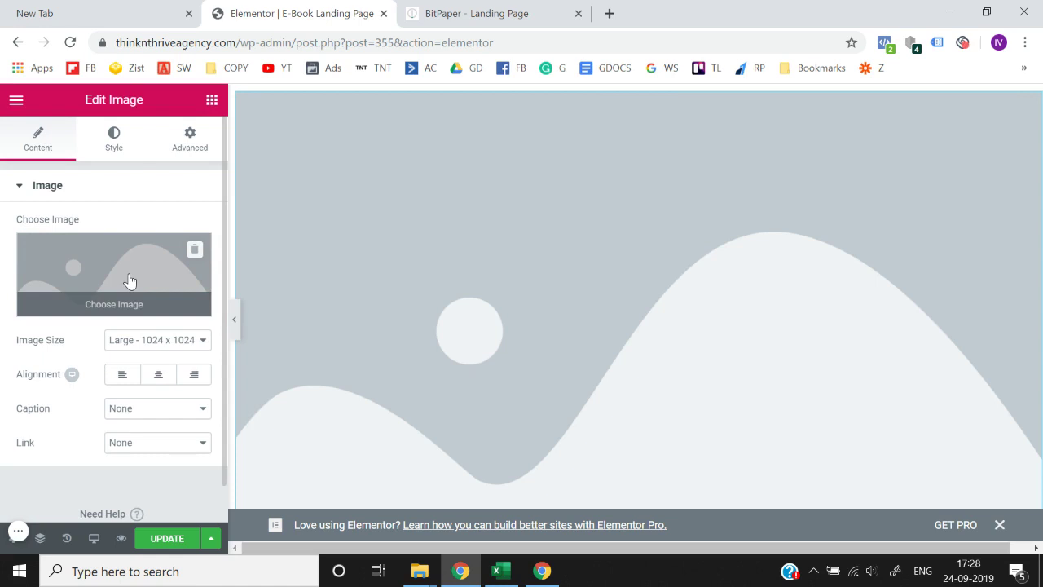
- Insert the logo thinknthrive-logo-1.png from the media library into the image widget
{"action": "left_click", "coordinate": [129, 282]}
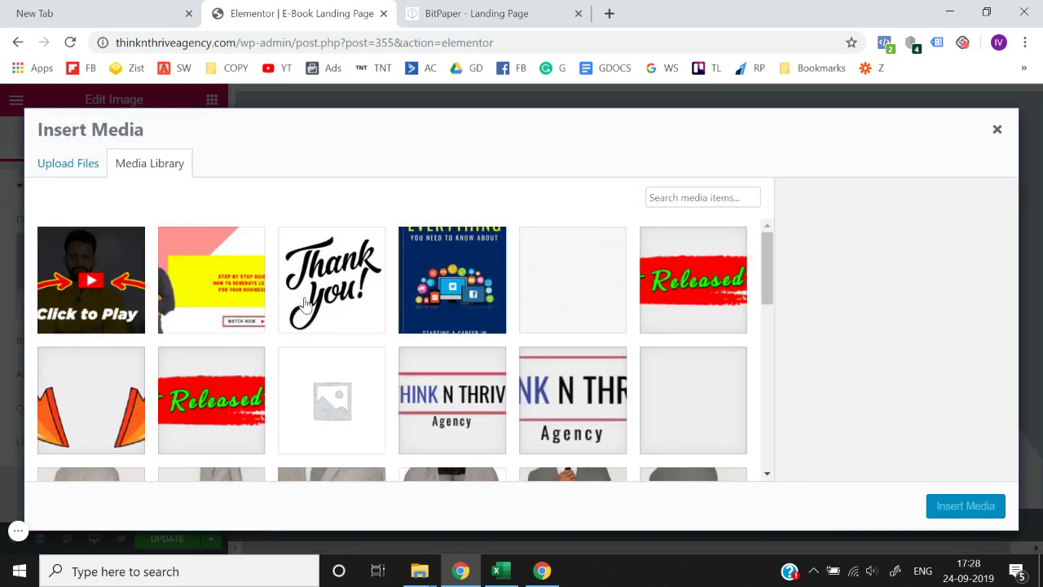
{"action": "left_click_drag", "start_coordinate": [768, 268], "coordinate": [773, 298]}
{"action": "left_click", "coordinate": [528, 304]}
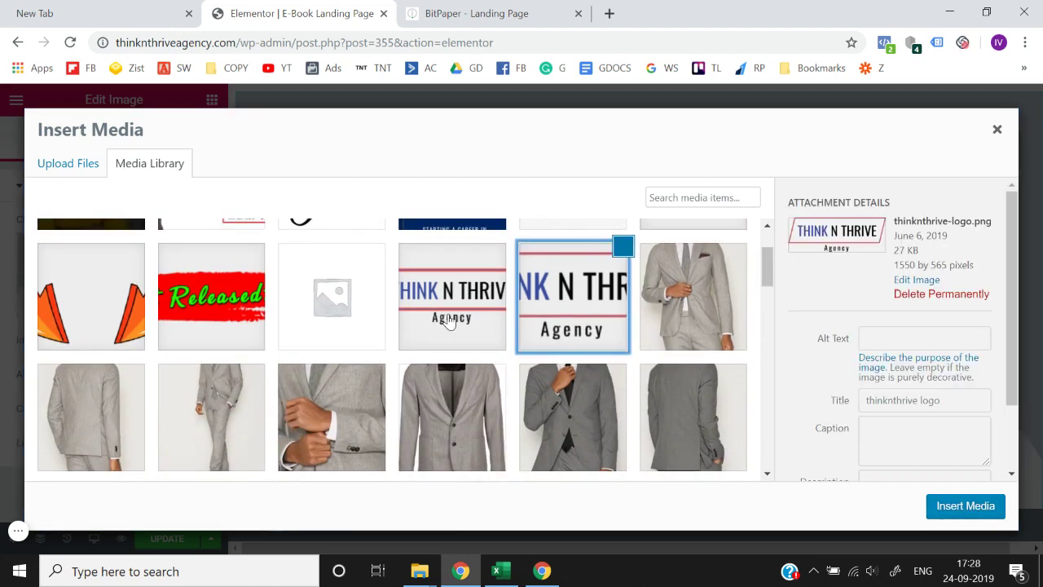
{"action": "left_click", "coordinate": [449, 321]}
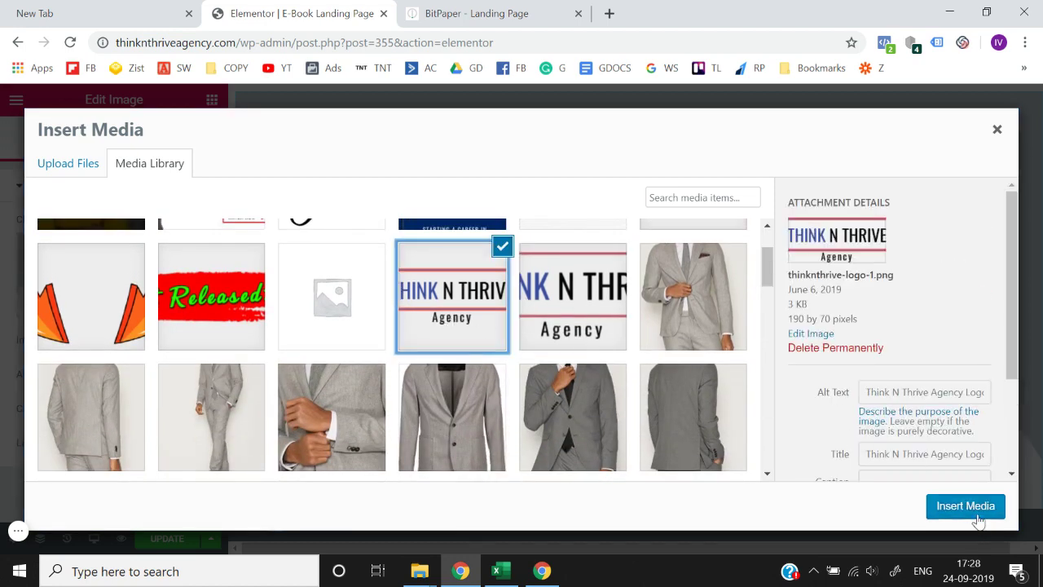
{"action": "left_click", "coordinate": [978, 513]}
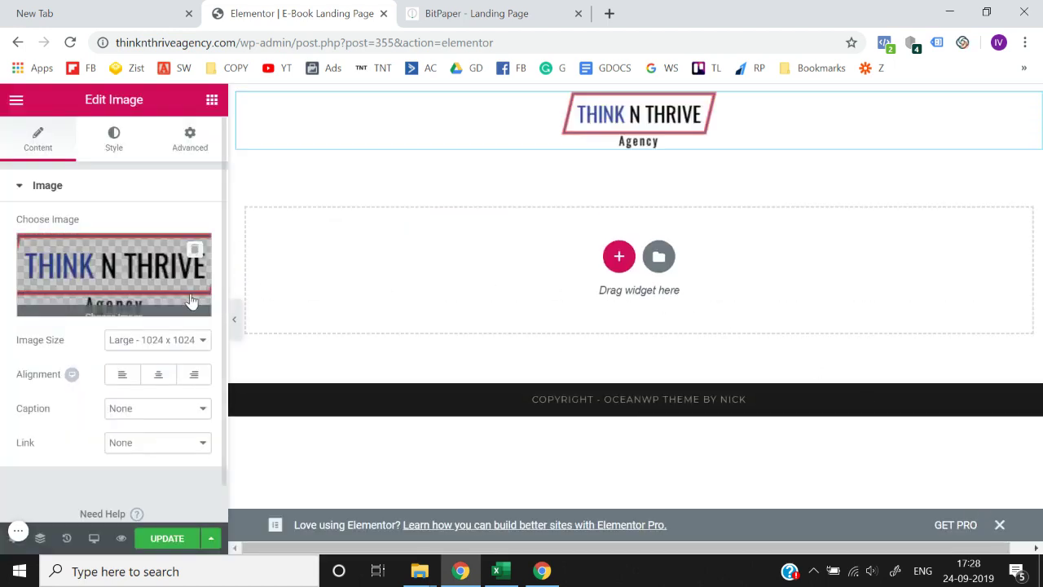
- Add a single-column section below the logo and set its boxed content width to 900
{"action": "left_click", "coordinate": [211, 100]}
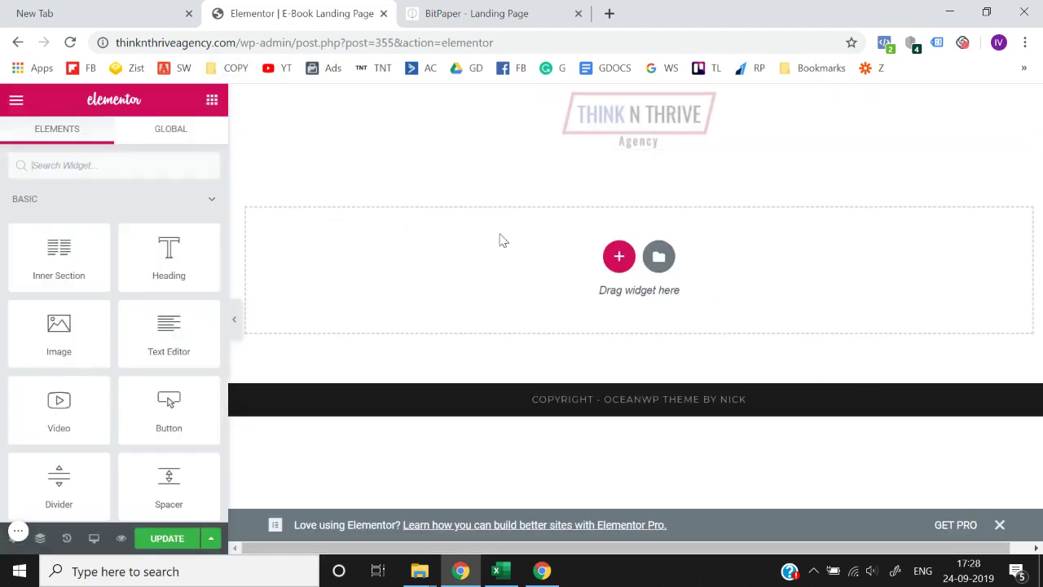
{"action": "left_click", "coordinate": [617, 257]}
{"action": "left_click", "coordinate": [416, 303]}
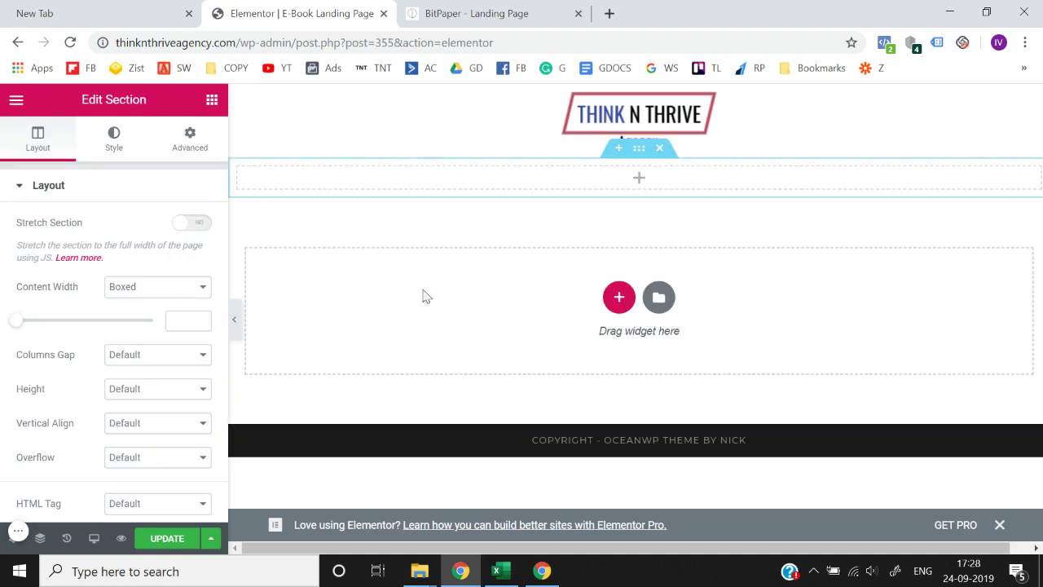
{"action": "left_click", "coordinate": [642, 177]}
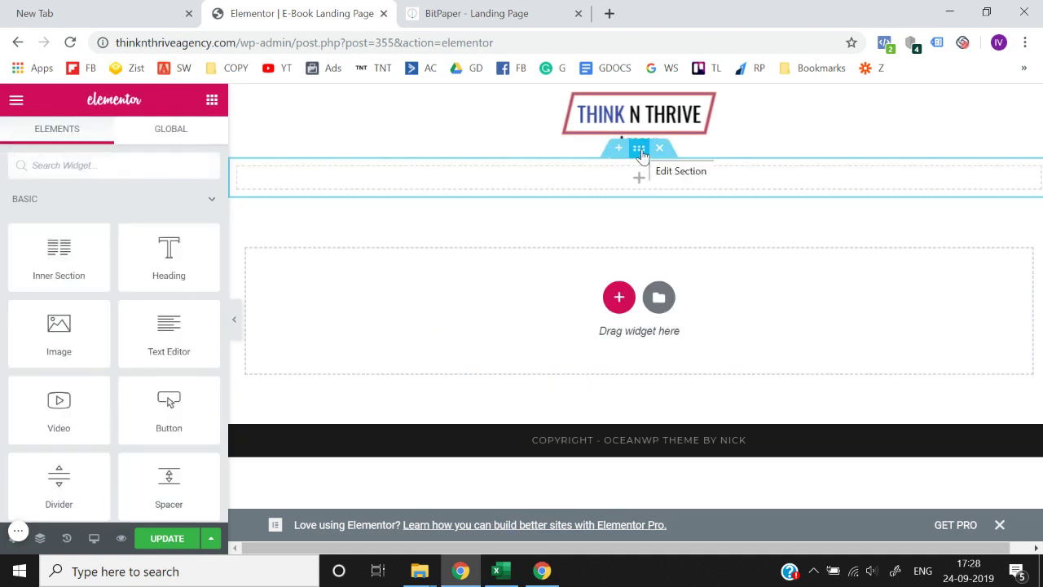
{"action": "left_click", "coordinate": [643, 155]}
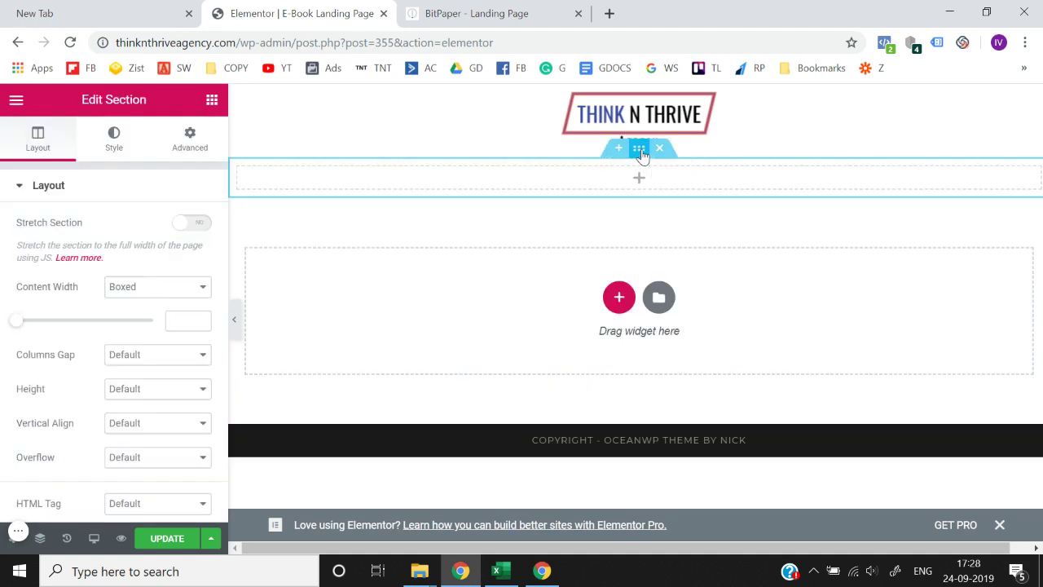
{"action": "left_click", "coordinate": [190, 323]}
{"action": "type", "text": "900"}
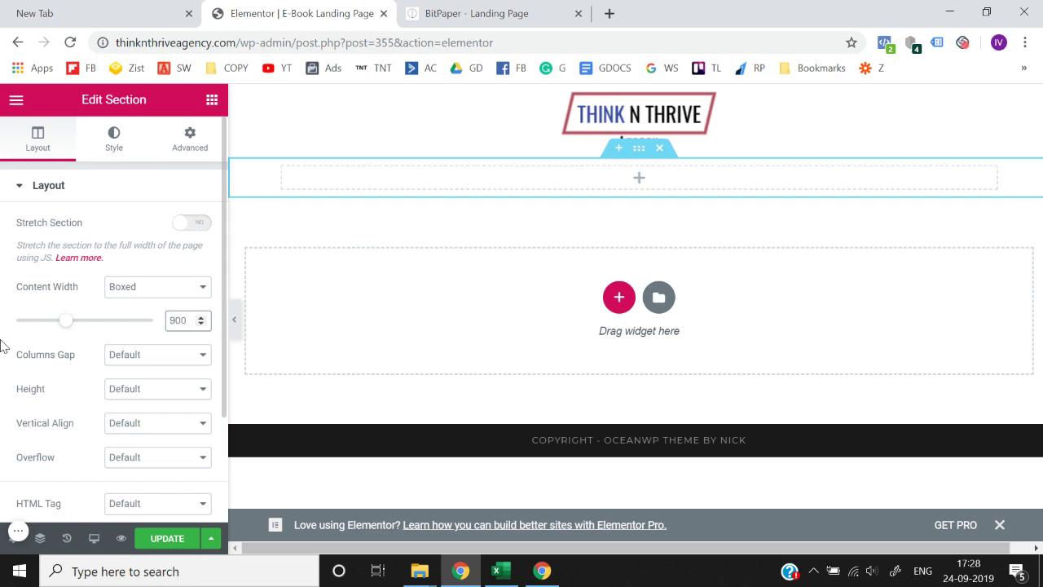
{"action": "left_click", "coordinate": [3, 345]}
- Add a Heading widget to the 900-wide section with the title "E-Book By Think N Thrive Reveals:", consulting the whiteboard for the wording
{"action": "left_click", "coordinate": [211, 101]}
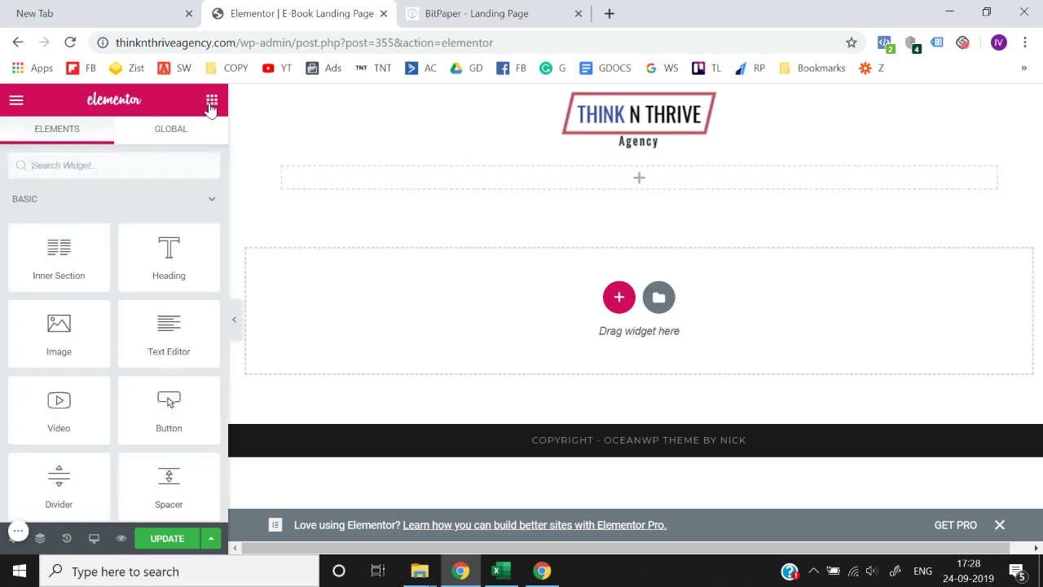
{"action": "left_click_drag", "start_coordinate": [160, 260], "coordinate": [624, 185]}
{"action": "key", "text": "ctrl+a"}
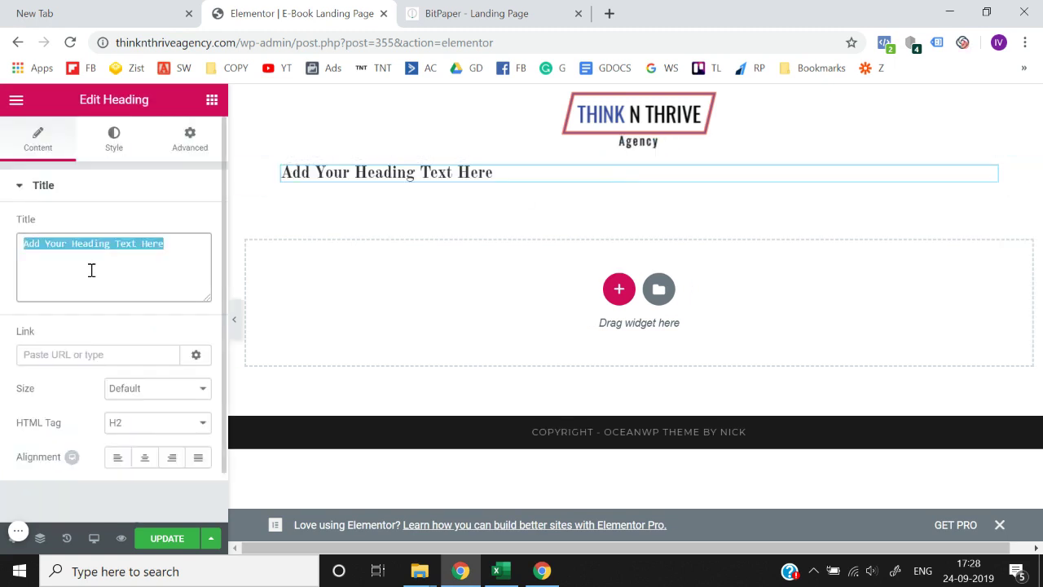
{"action": "key", "text": "Delete"}
{"action": "left_click", "coordinate": [460, 13]}
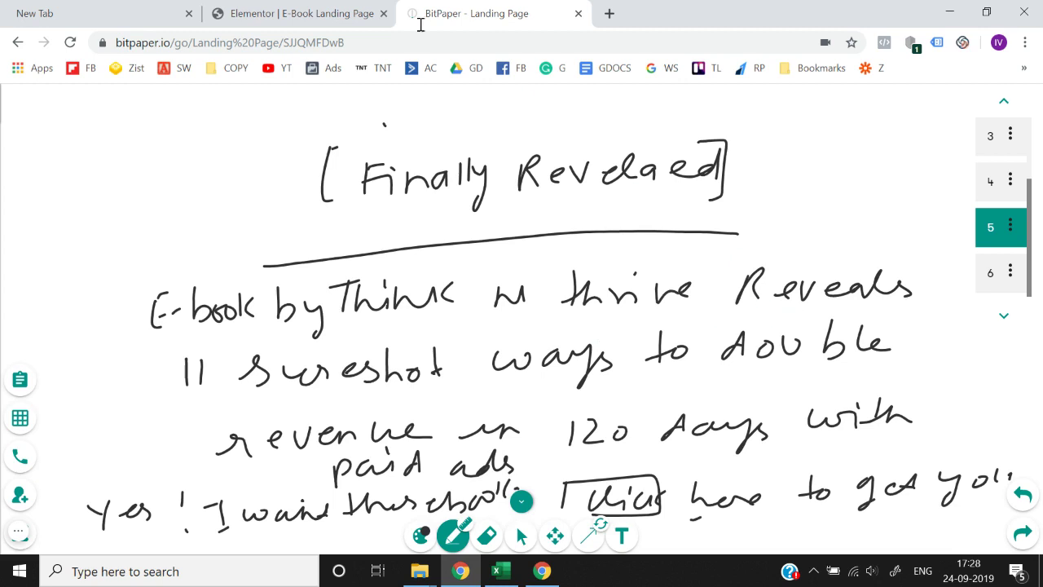
{"action": "left_click", "coordinate": [330, 13]}
{"action": "type", "text": "E-B"}
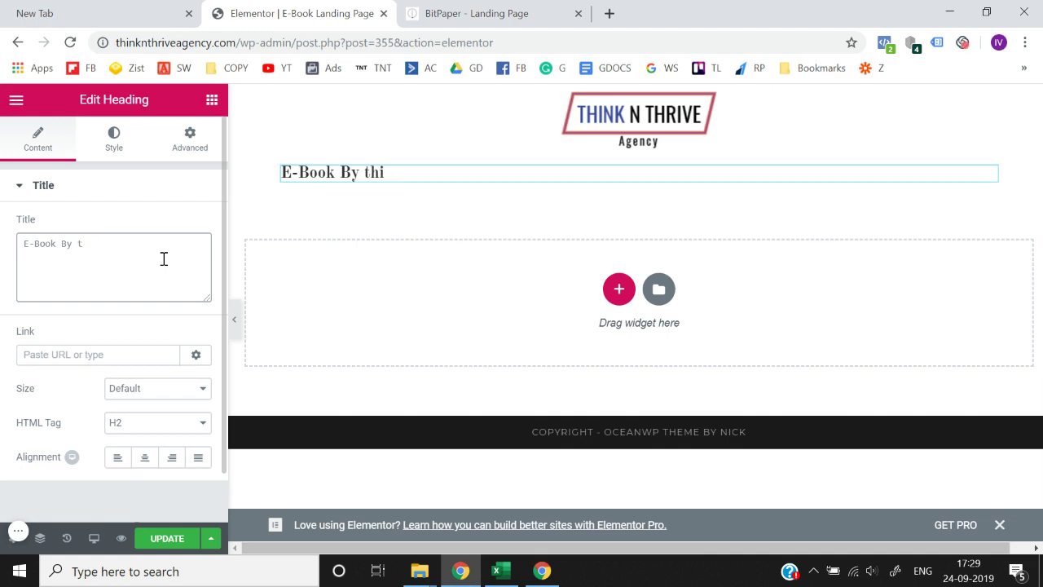
{"action": "type", "text": "ook By THIN"}
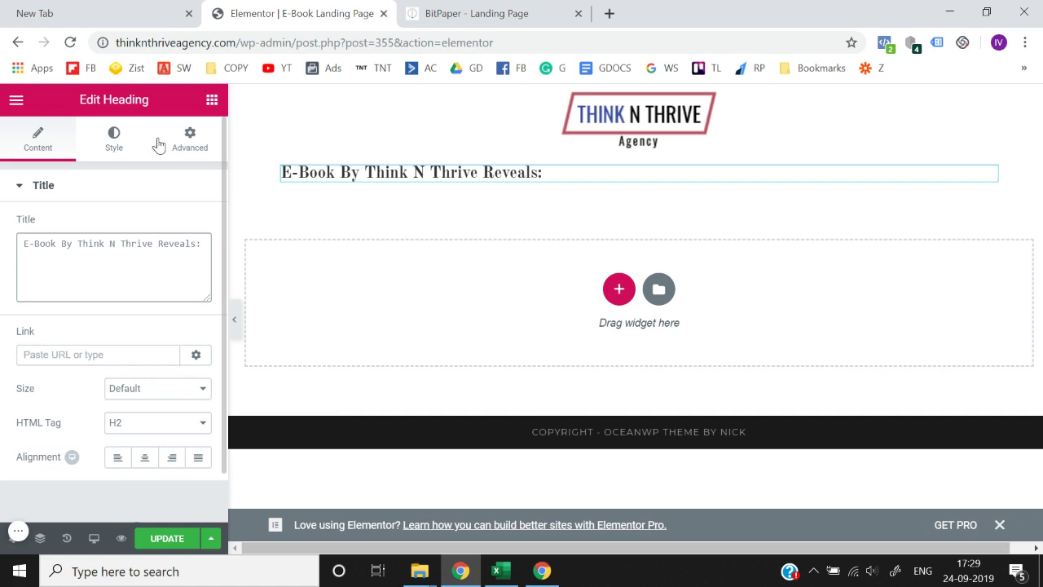
- Set the heading's font family to Nunito in its typography settings
{"action": "left_click", "coordinate": [113, 145]}
{"action": "left_click", "coordinate": [192, 261]}
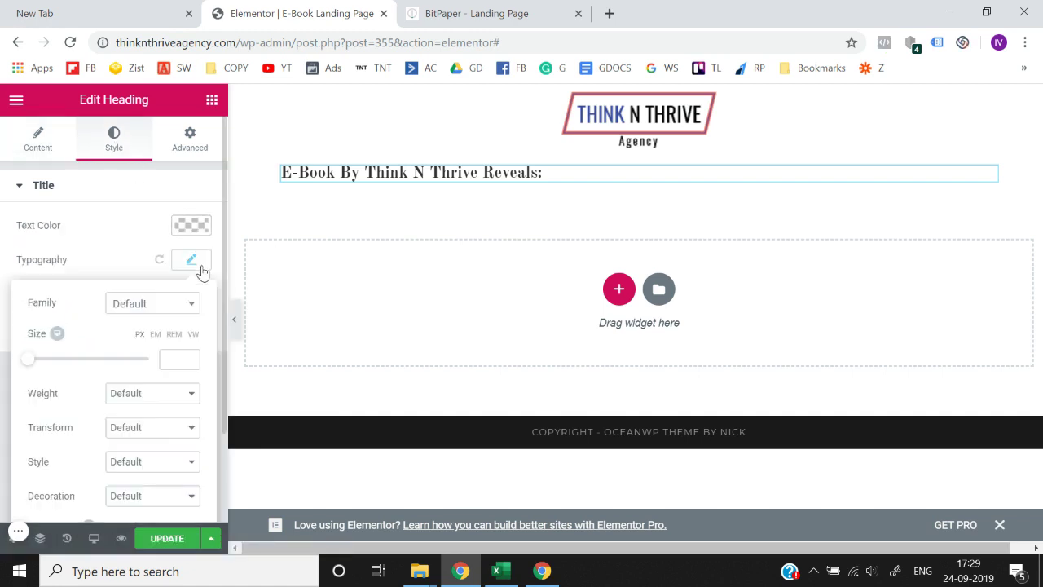
{"action": "left_click", "coordinate": [149, 304]}
{"action": "type", "text": "nuni"}
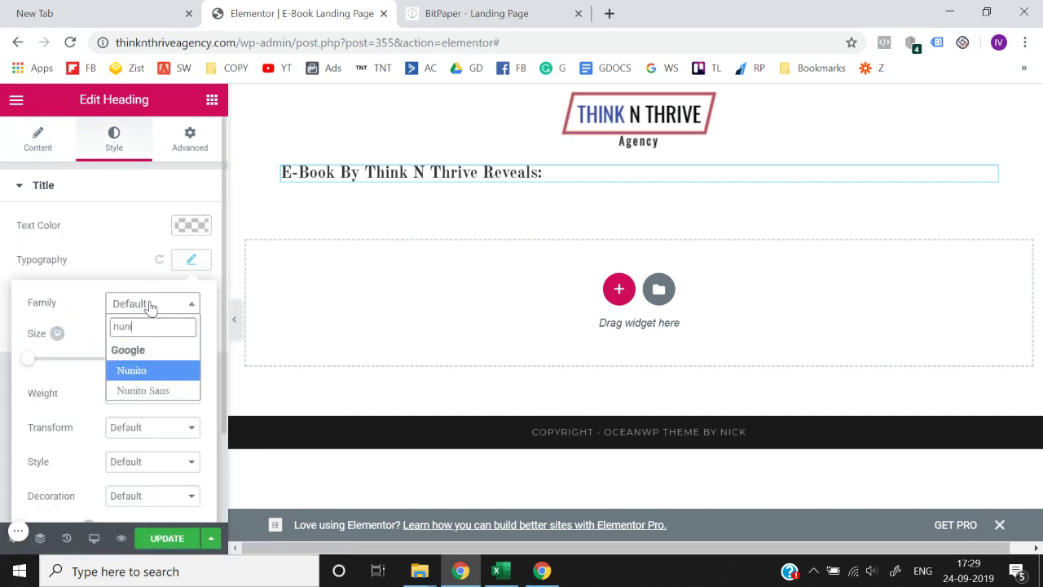
{"action": "left_click", "coordinate": [155, 371]}
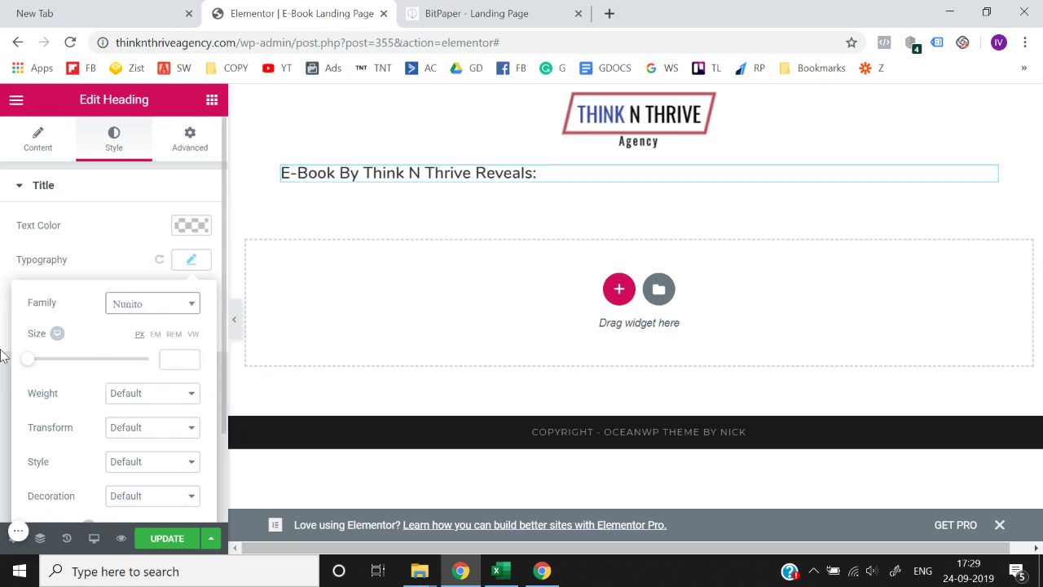
{"action": "scroll", "coordinate": [153, 401], "scroll_direction": "down", "scroll_amount": 1}
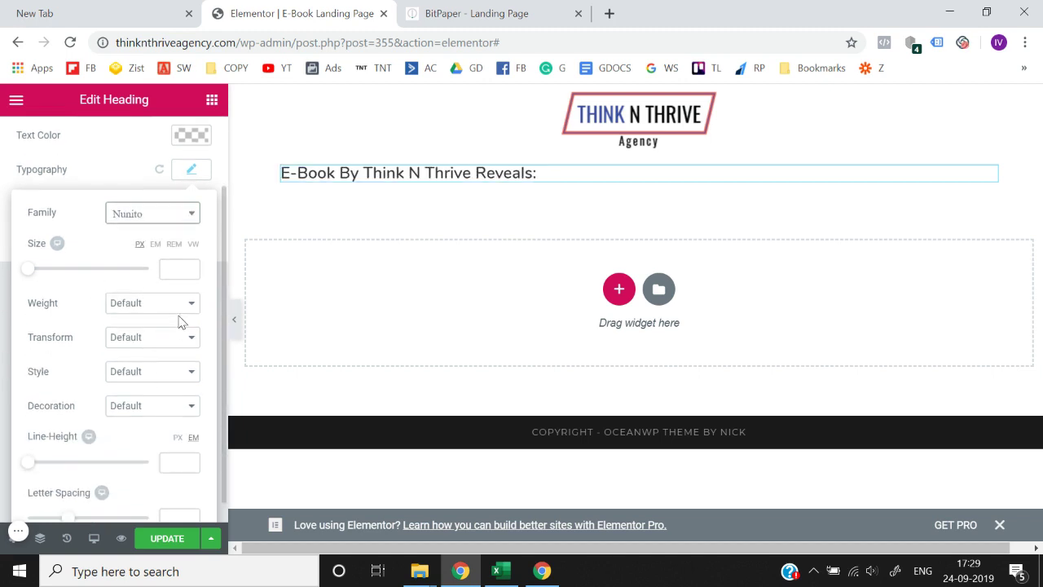
- Set the heading's font weight to 700 and its size to about 37 px in the typography settings
{"action": "left_click", "coordinate": [180, 304]}
{"action": "left_click", "coordinate": [152, 422]}
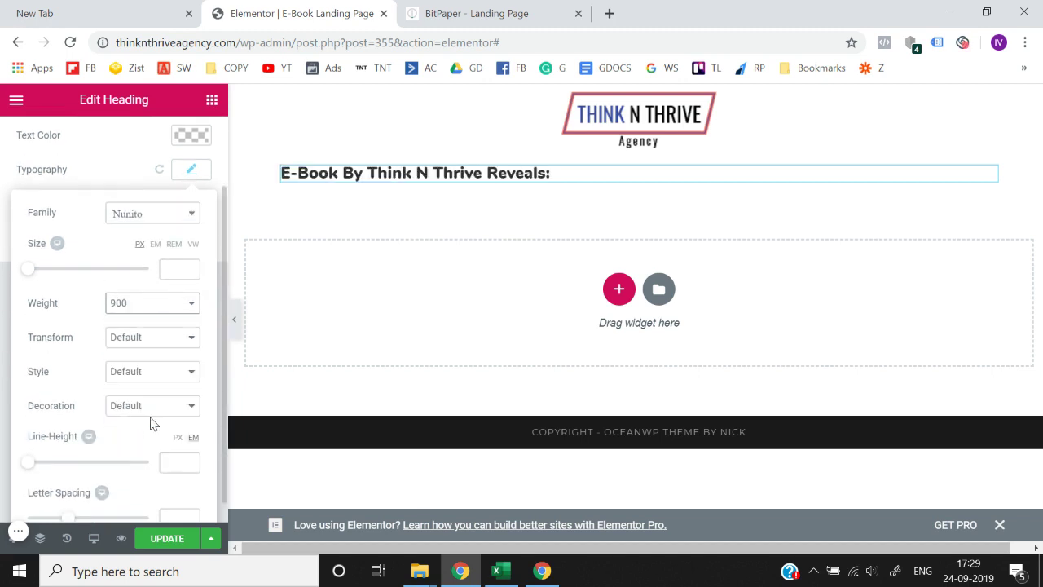
{"action": "left_click", "coordinate": [175, 300]}
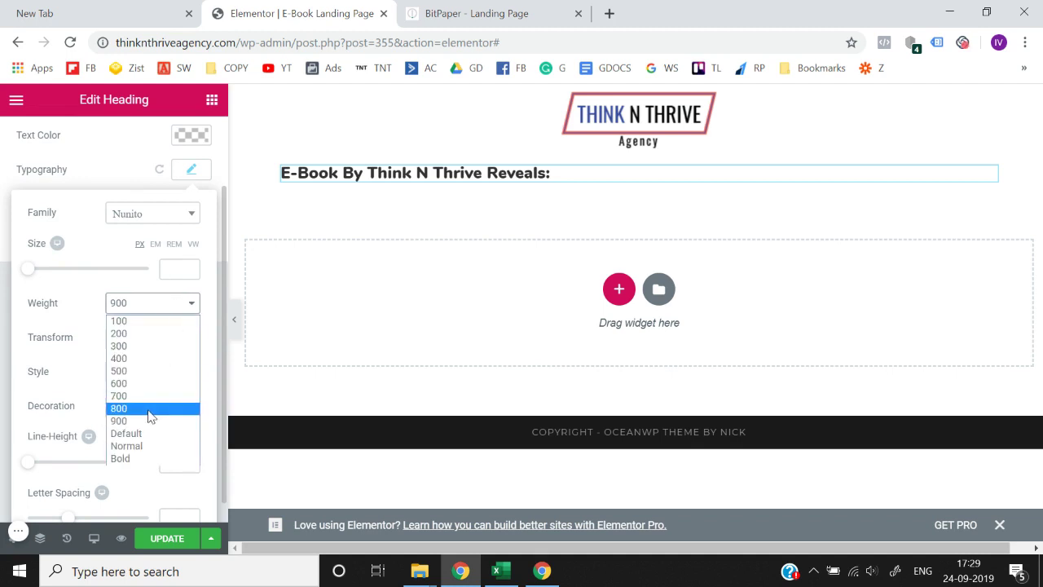
{"action": "left_click", "coordinate": [150, 417]}
{"action": "left_click", "coordinate": [161, 302]}
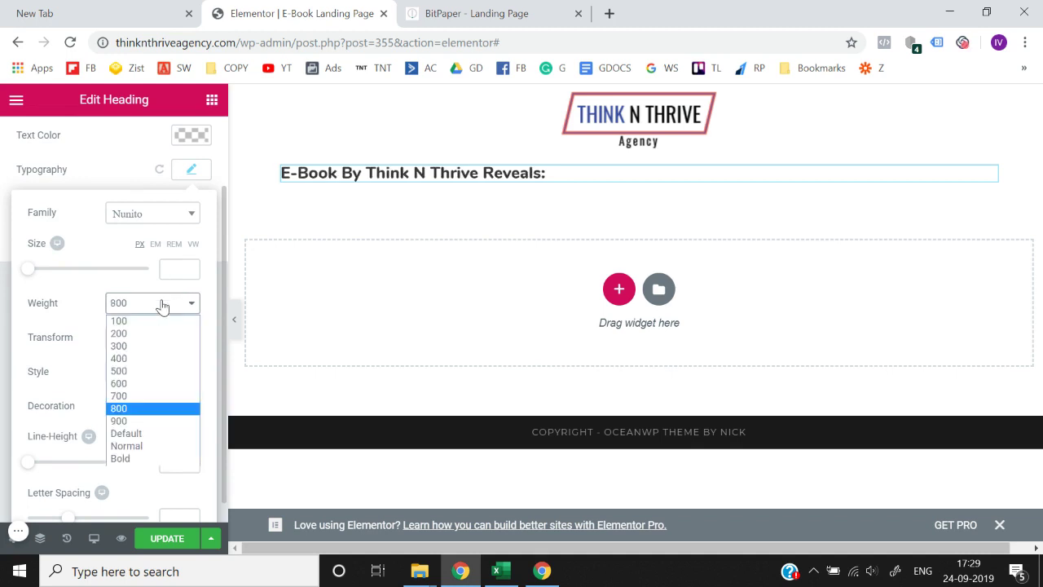
{"action": "left_click", "coordinate": [143, 397]}
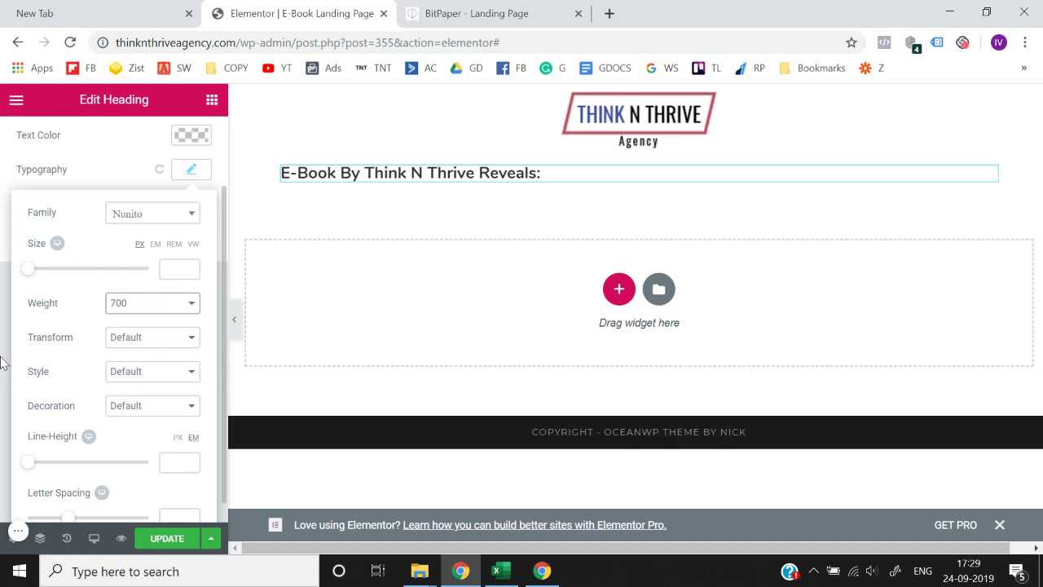
{"action": "left_click_drag", "start_coordinate": [33, 273], "coordinate": [55, 278]}
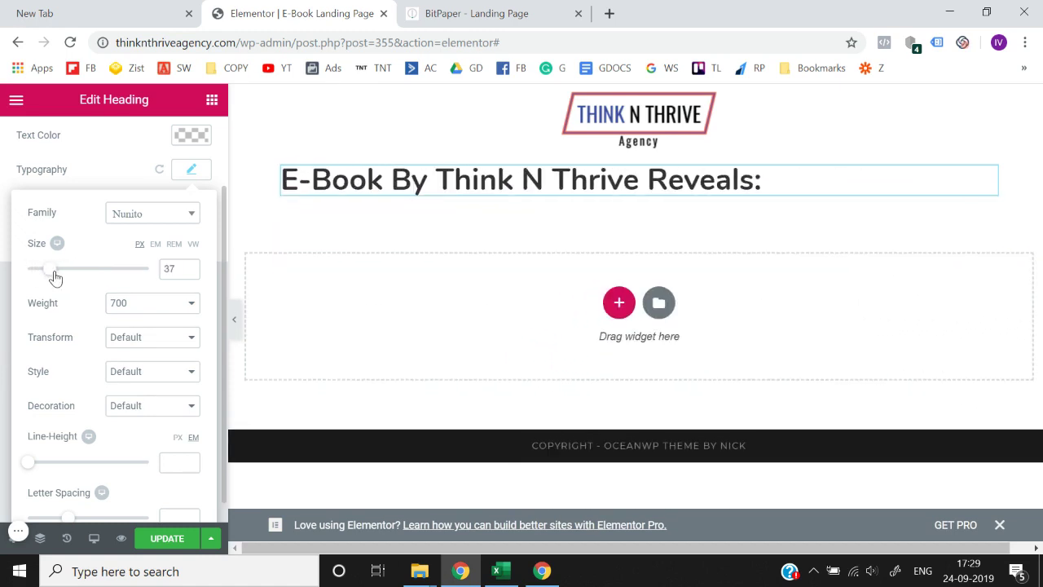
{"action": "left_click", "coordinate": [3, 280]}
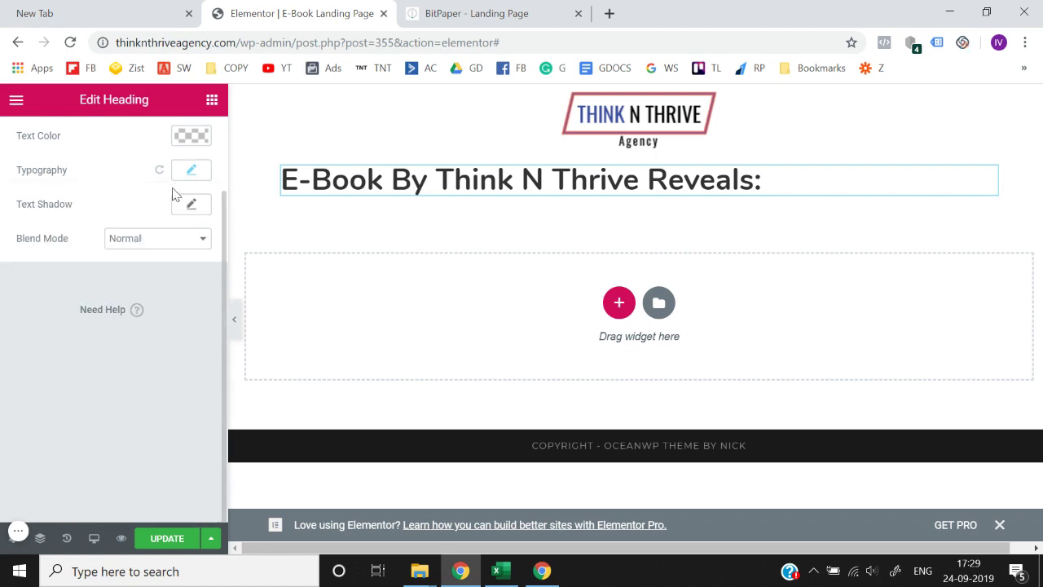
- Centre the "E-Book By Think N Thrive Reveals:" heading
{"action": "scroll", "coordinate": [194, 178], "scroll_direction": "up", "scroll_amount": 3}
{"action": "left_click", "coordinate": [18, 143]}
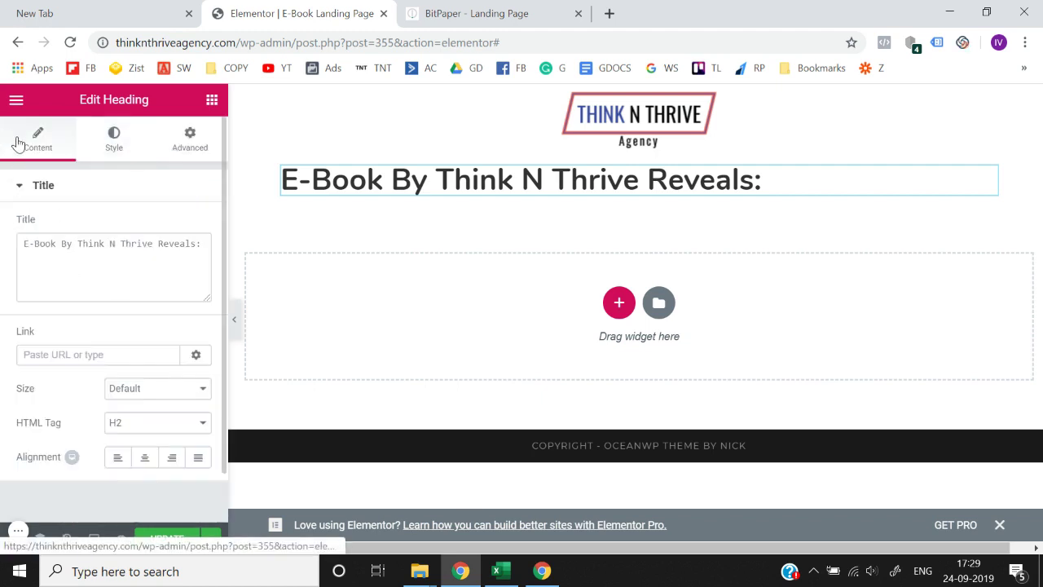
{"action": "left_click", "coordinate": [143, 457]}
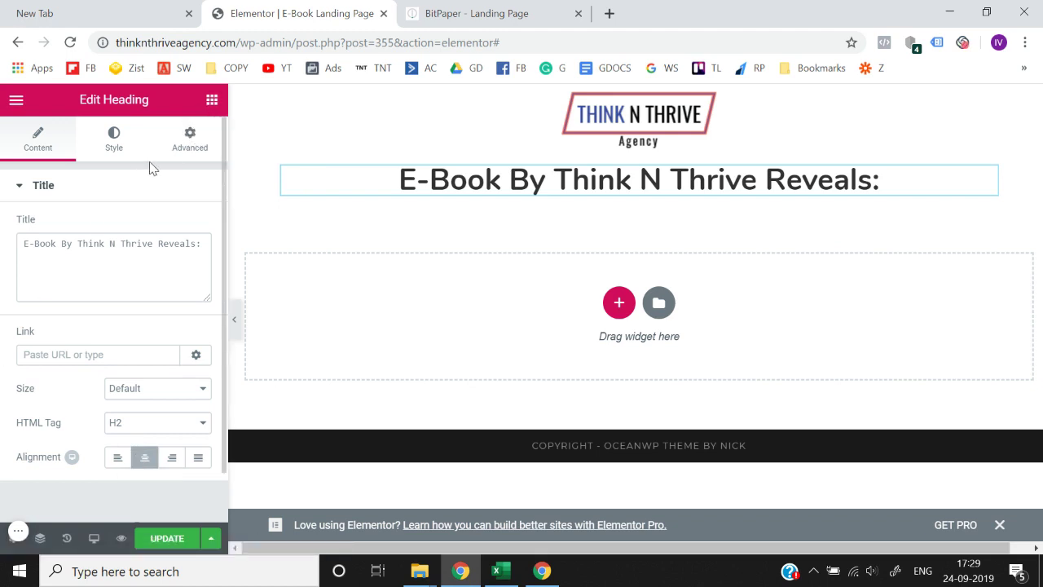
- Check the whiteboard for the next line of copy and add a second Heading widget beneath the first heading
{"action": "left_click", "coordinate": [500, 8]}
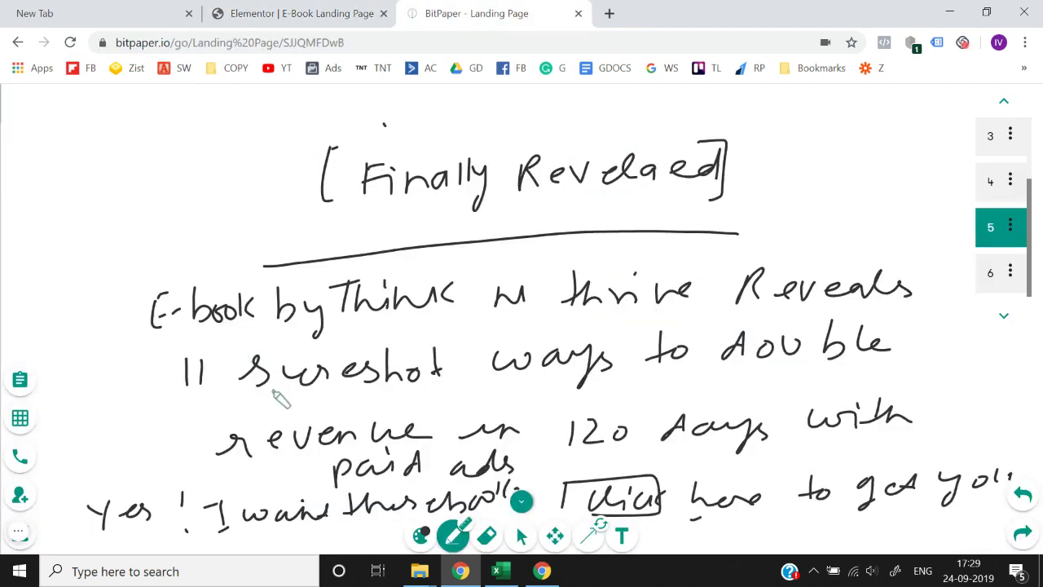
{"action": "left_click", "coordinate": [259, 9]}
{"action": "left_click", "coordinate": [217, 103]}
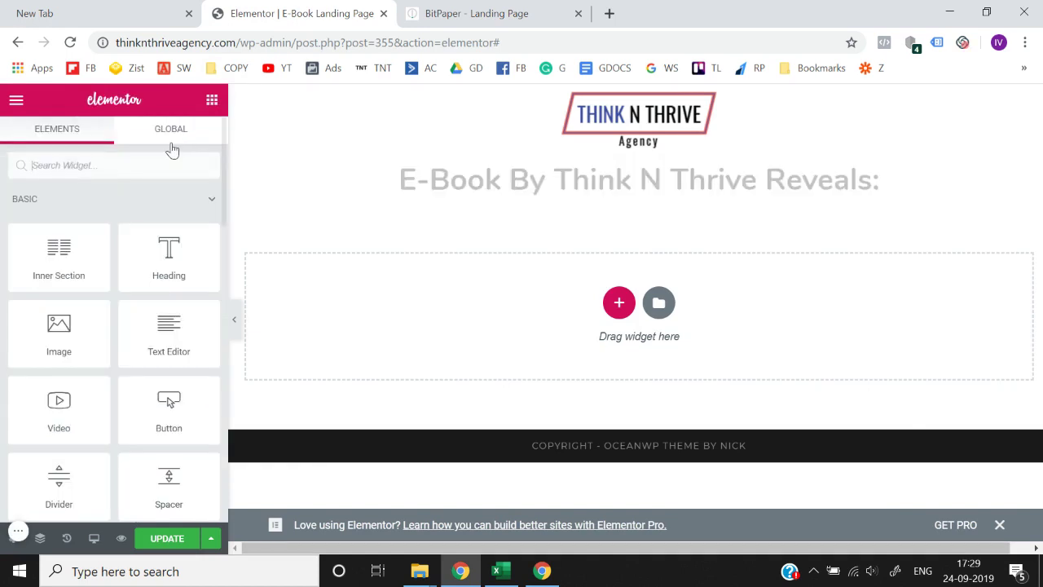
{"action": "left_click_drag", "start_coordinate": [161, 247], "coordinate": [601, 199]}
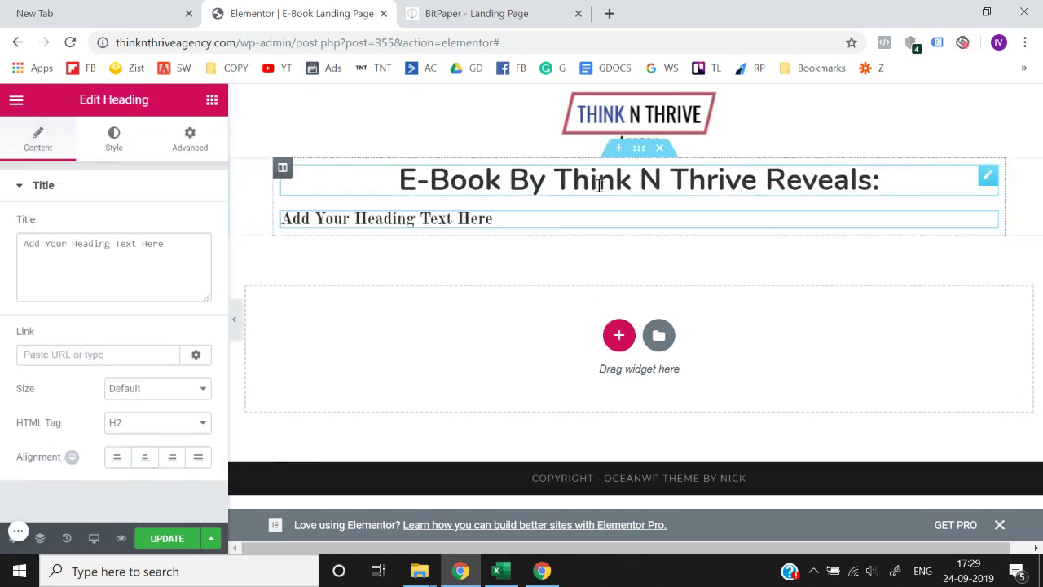
- Replace the new heading's placeholder title with "11 Sureshot Ways to", following the whiteboard wording
{"action": "left_click", "coordinate": [109, 247]}
{"action": "key", "text": "ctrl+a"}
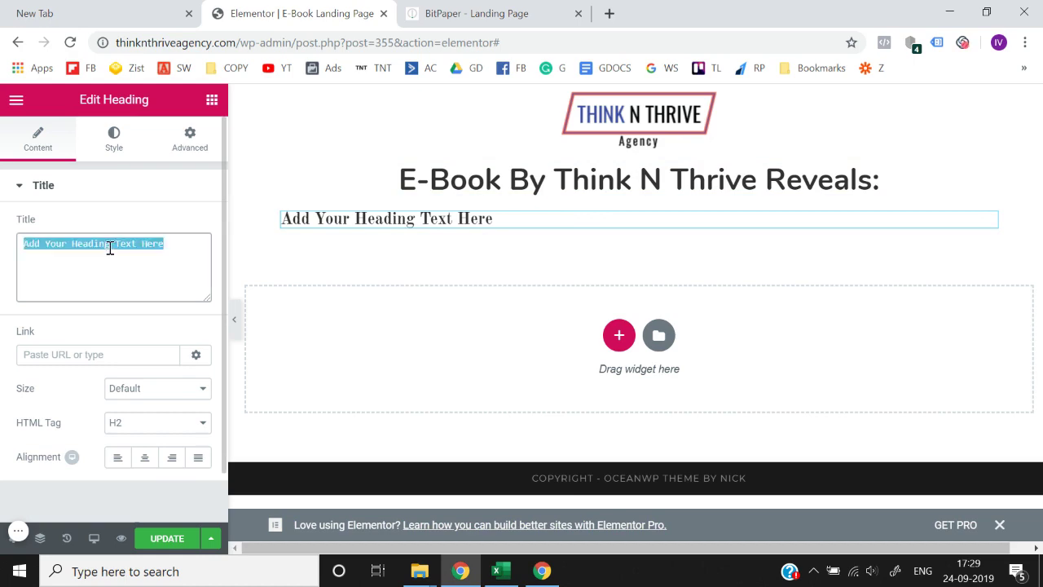
{"action": "left_click", "coordinate": [481, 13]}
{"action": "left_click", "coordinate": [295, 8]}
{"action": "type", "text": "11 "}
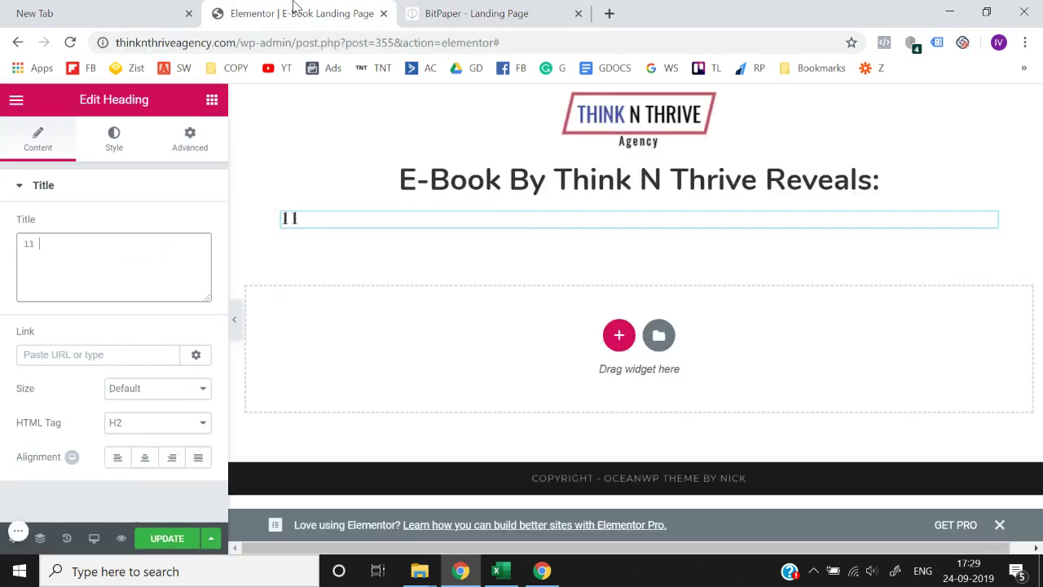
{"action": "type", "text": "Sureshot Ways to"}
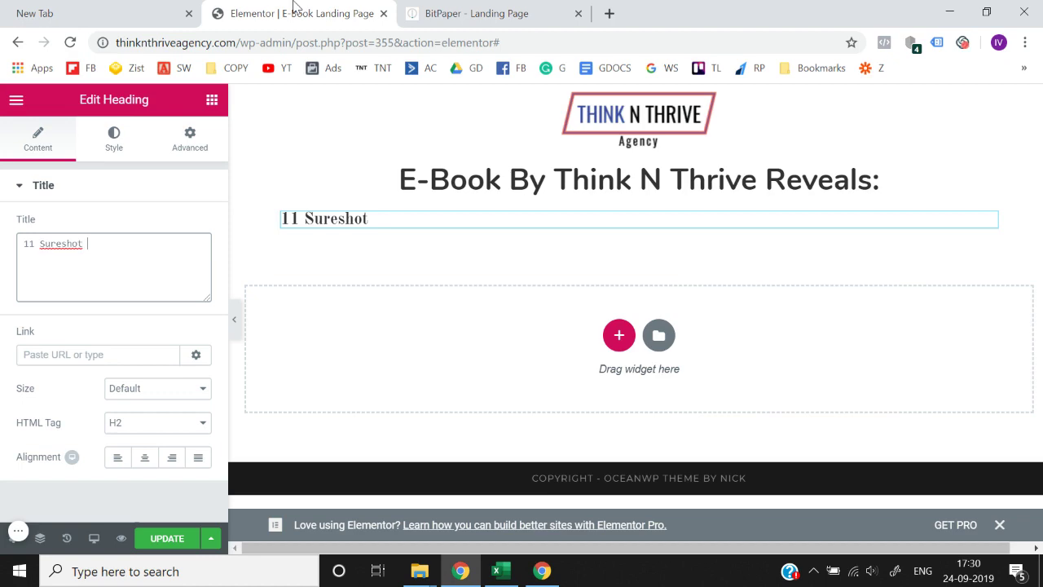
- Complete the second heading's title with "double Revenue in 120 Days with Paid ads", consulting the whiteboard for the wording
{"action": "left_click", "coordinate": [571, 4]}
{"action": "left_click", "coordinate": [249, 6]}
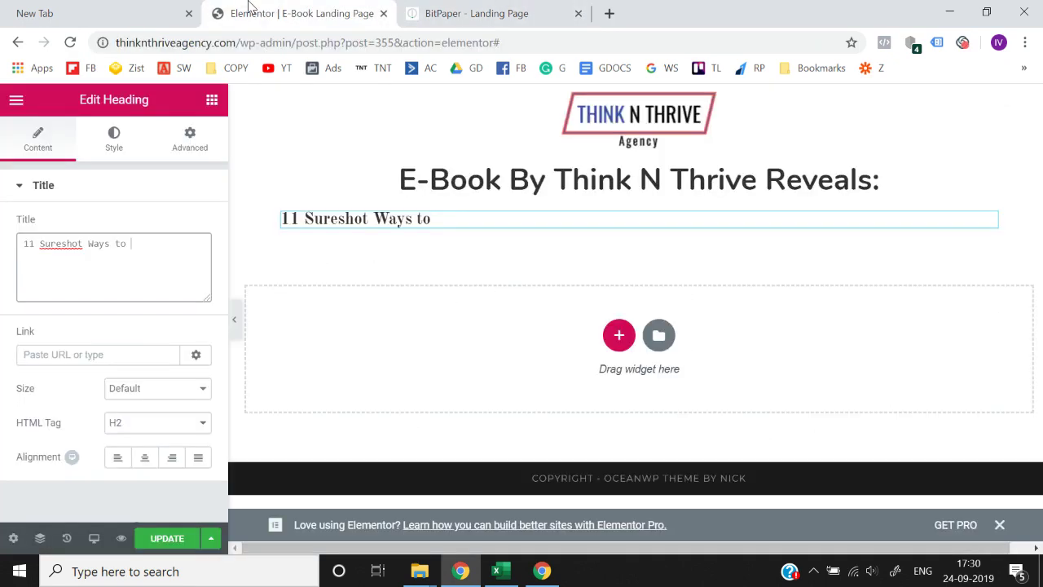
{"action": "type", "text": "double Reven"}
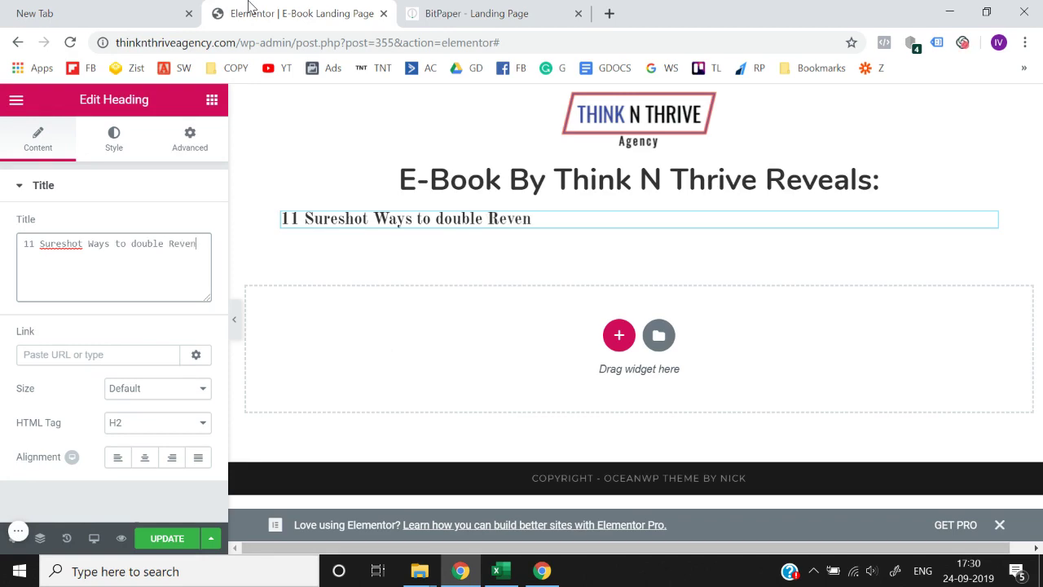
{"action": "type", "text": "ue"}
{"action": "left_click", "coordinate": [424, 8]}
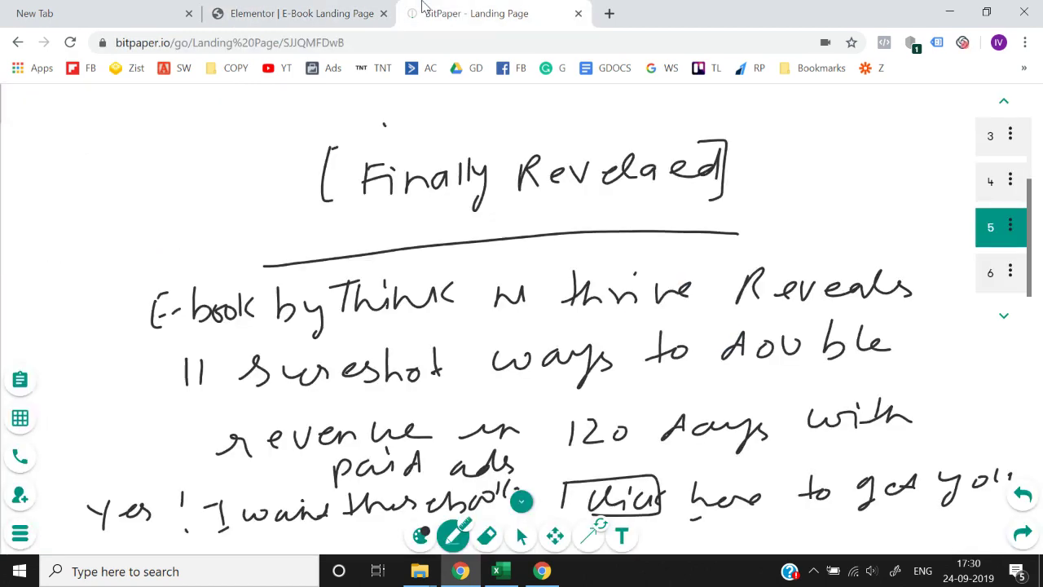
{"action": "left_click", "coordinate": [341, 7]}
{"action": "type", "text": "in 23"}
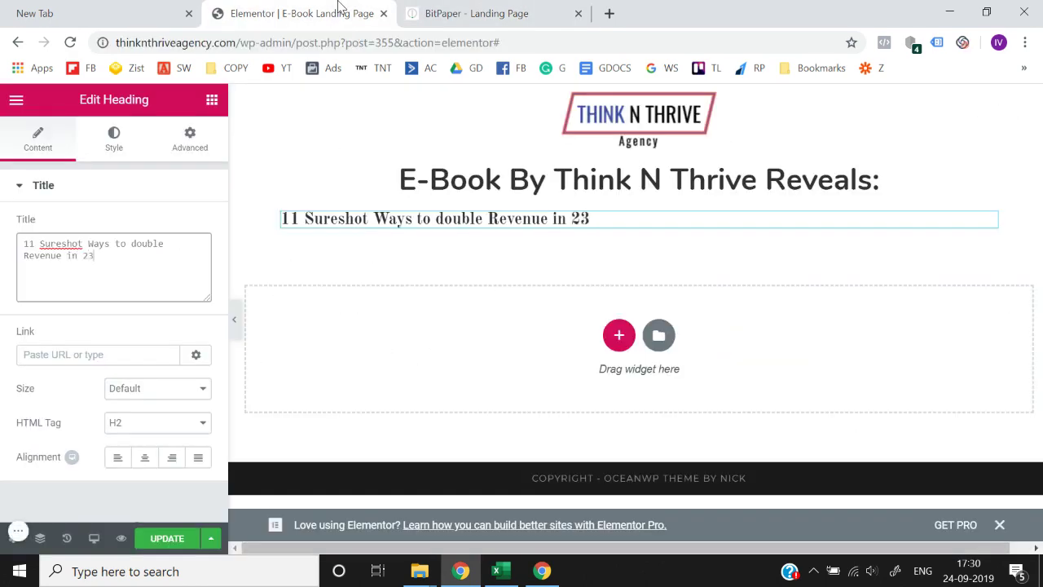
{"action": "key", "text": "BackSpace"}
{"action": "key", "text": "BackSpace"}
{"action": "type", "text": "120 Days"}
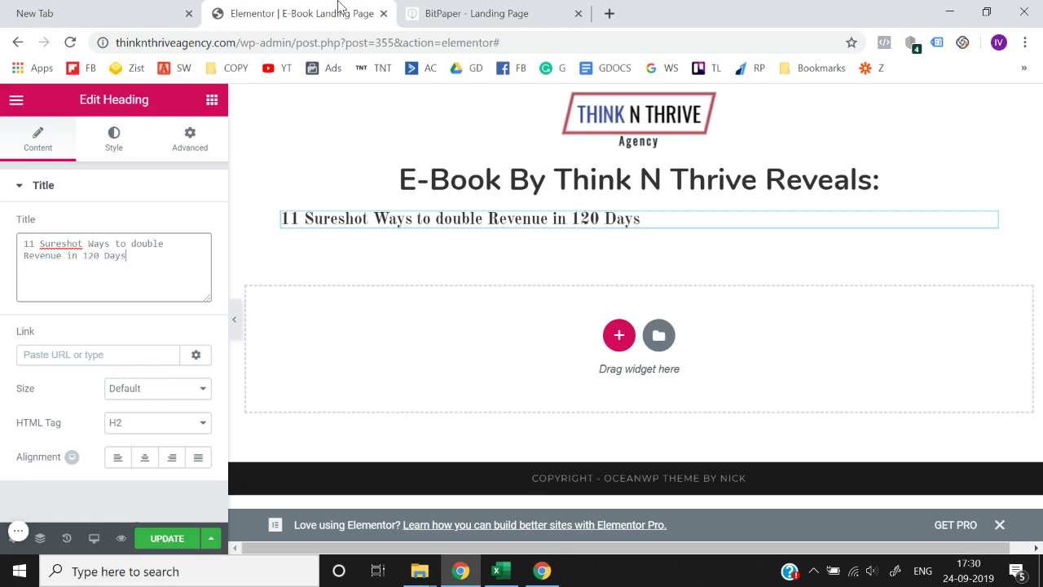
{"action": "type", "text": " with Paid ads"}
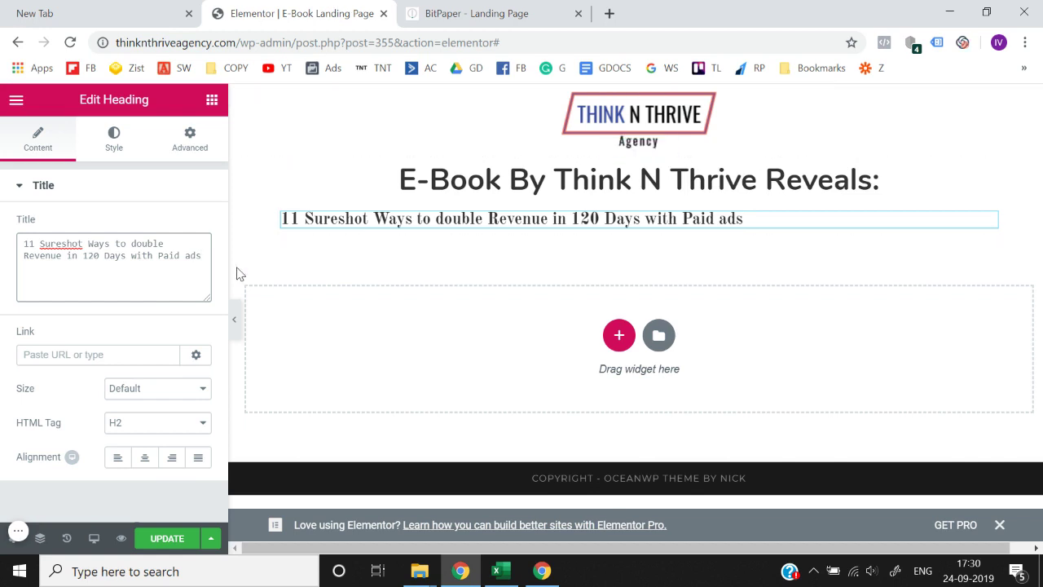
- Correct "Sureshot" to "Sure shot" in the second heading's title and centre the heading
{"action": "right_click", "coordinate": [62, 250]}
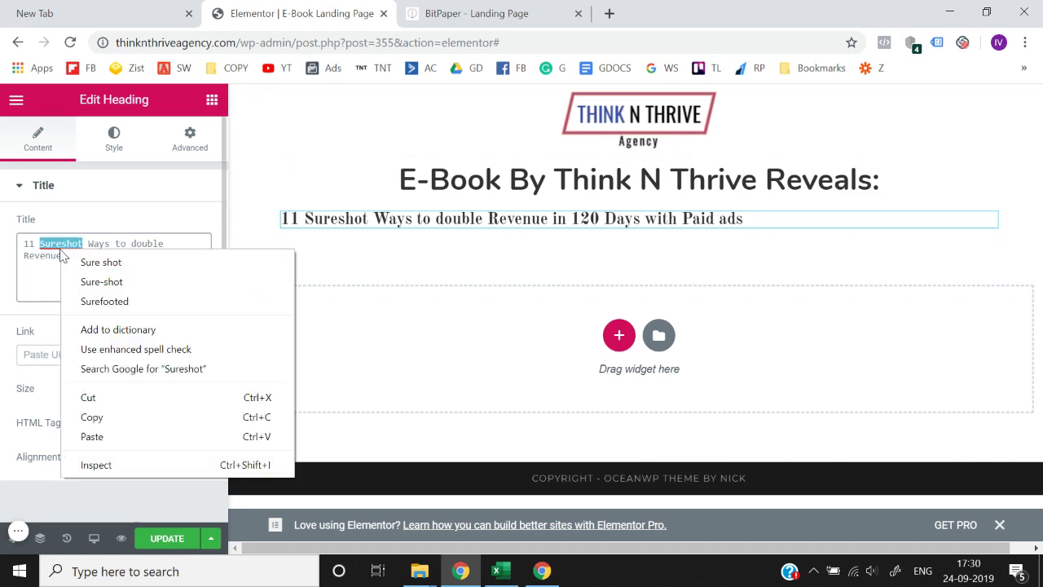
{"action": "left_click", "coordinate": [91, 263]}
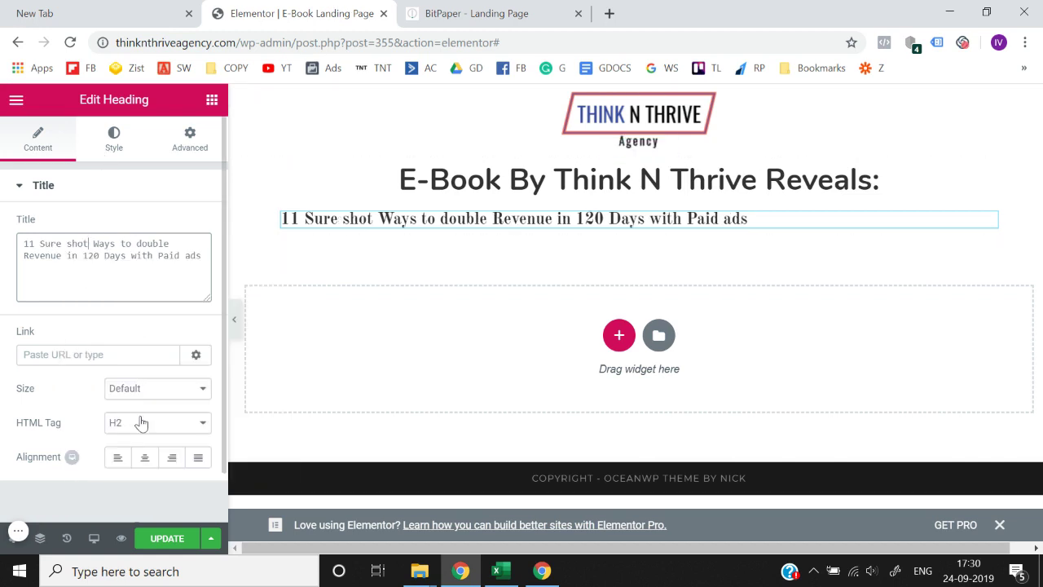
{"action": "left_click", "coordinate": [145, 457]}
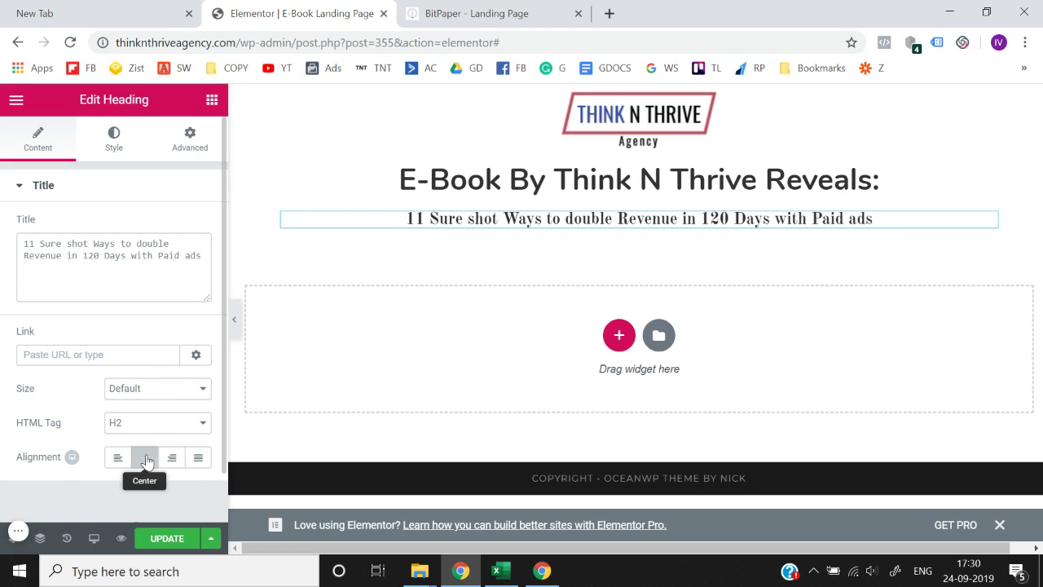
- Reduce the font size of the "E-Book By Think N Thrive Reveals:" heading to 31 px
{"action": "left_click", "coordinate": [474, 179]}
{"action": "left_click", "coordinate": [113, 140]}
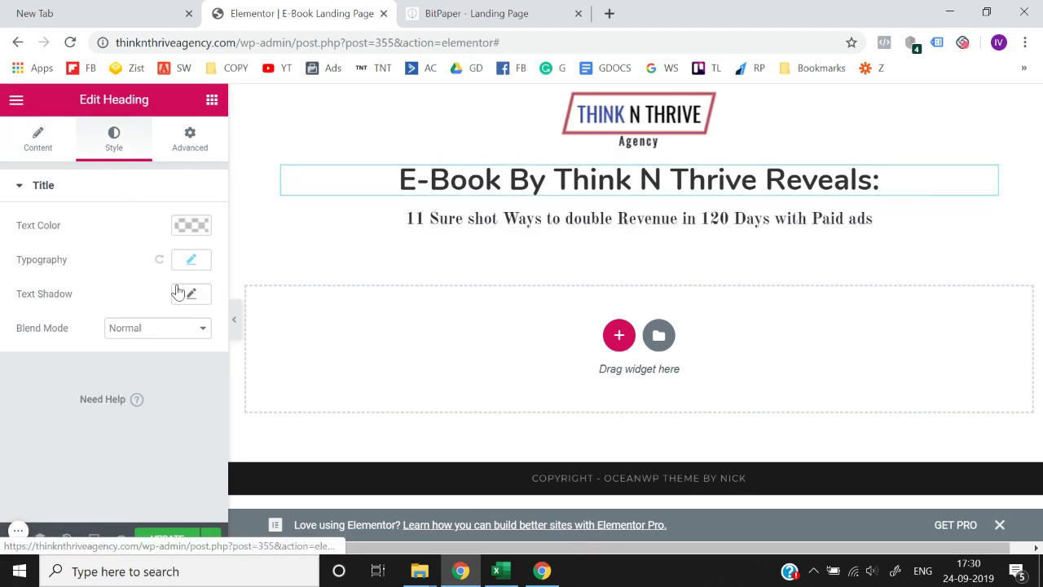
{"action": "left_click", "coordinate": [201, 263]}
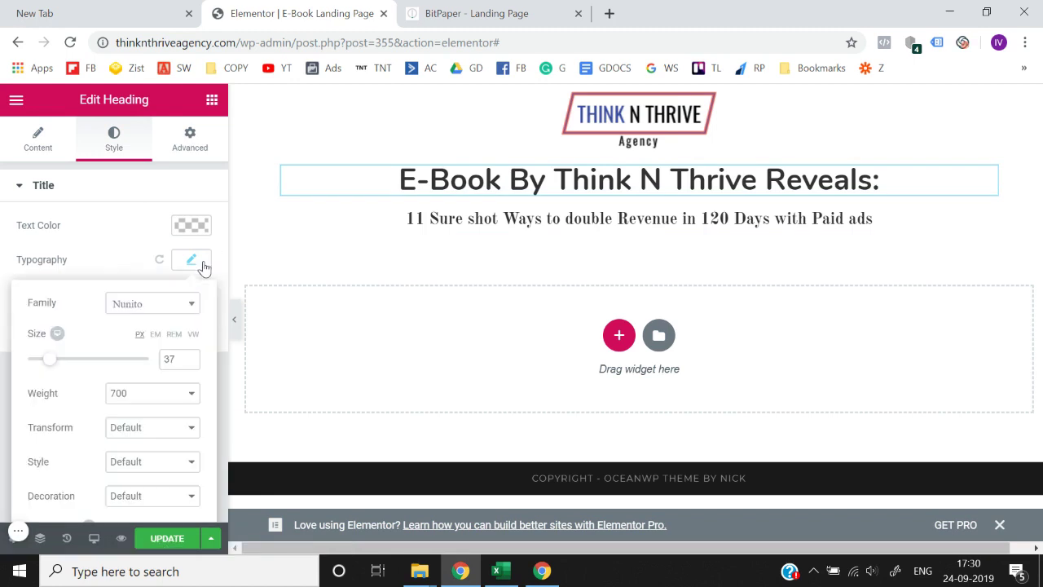
{"action": "left_click", "coordinate": [189, 363]}
{"action": "left_click", "coordinate": [189, 362]}
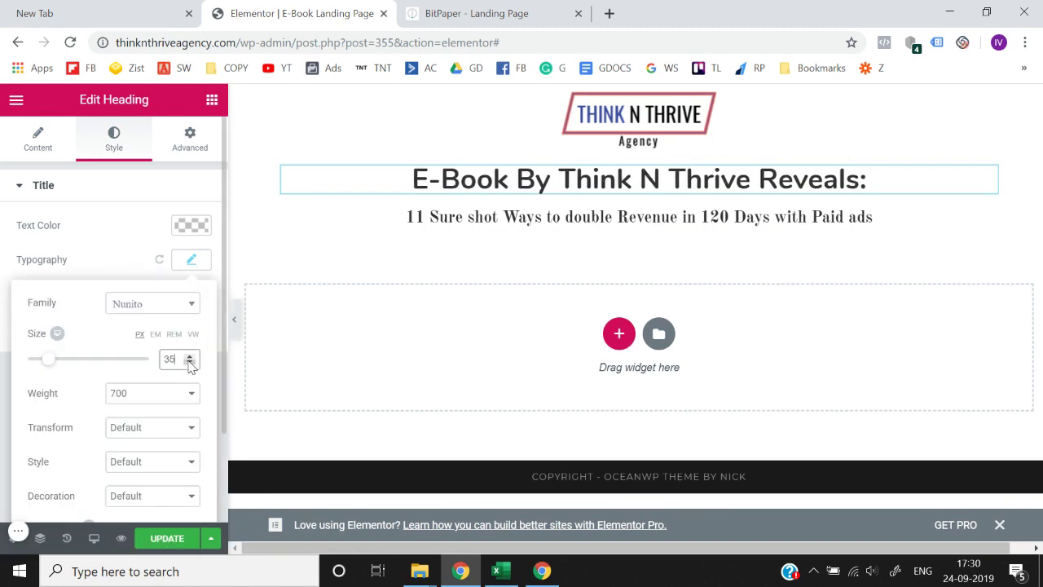
{"action": "left_click", "coordinate": [189, 363]}
{"action": "left_click", "coordinate": [189, 363]}
{"action": "left_click", "coordinate": [189, 363]}
{"action": "left_click", "coordinate": [189, 363]}
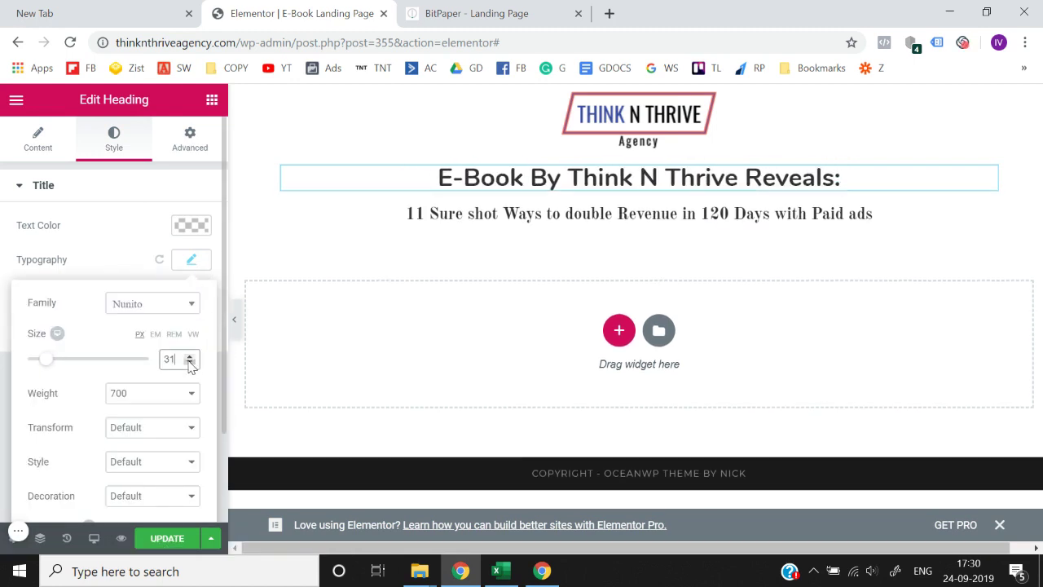
- Try dark grey, blue and black text colours on the first heading, then settle on a soft red
{"action": "left_click", "coordinate": [191, 225]}
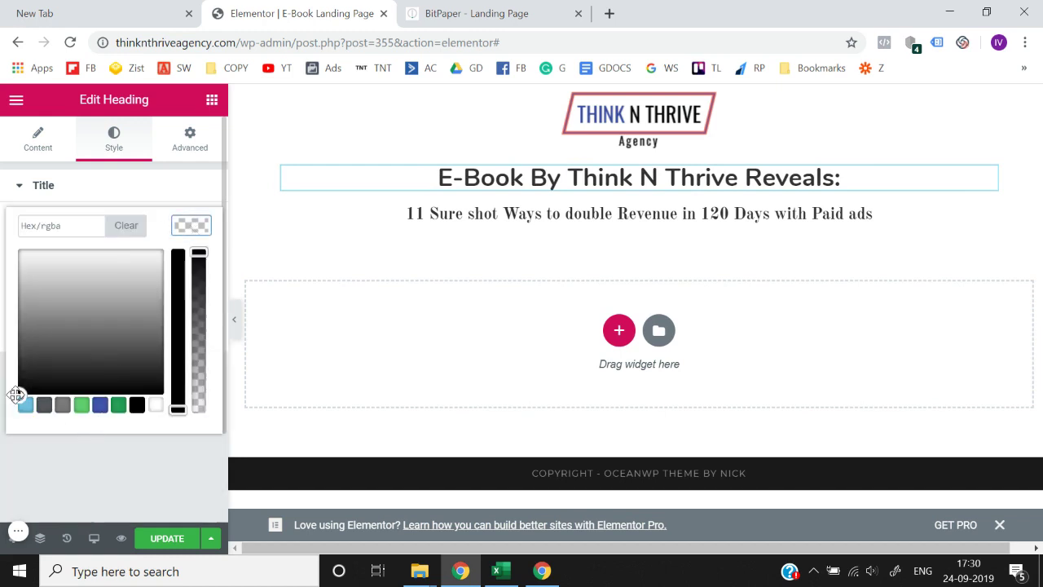
{"action": "left_click_drag", "start_coordinate": [15, 395], "coordinate": [81, 370]}
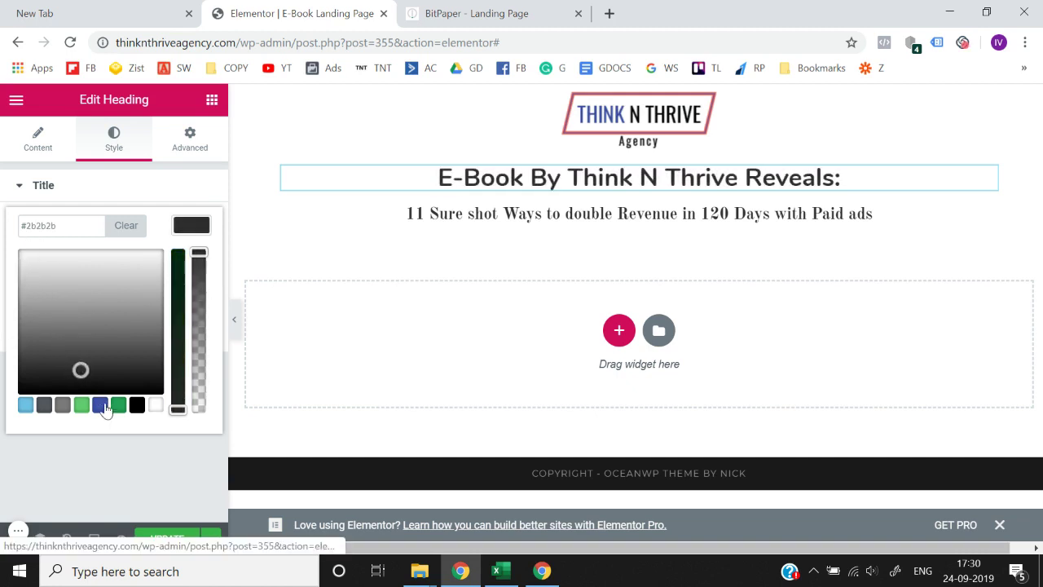
{"action": "left_click", "coordinate": [101, 406]}
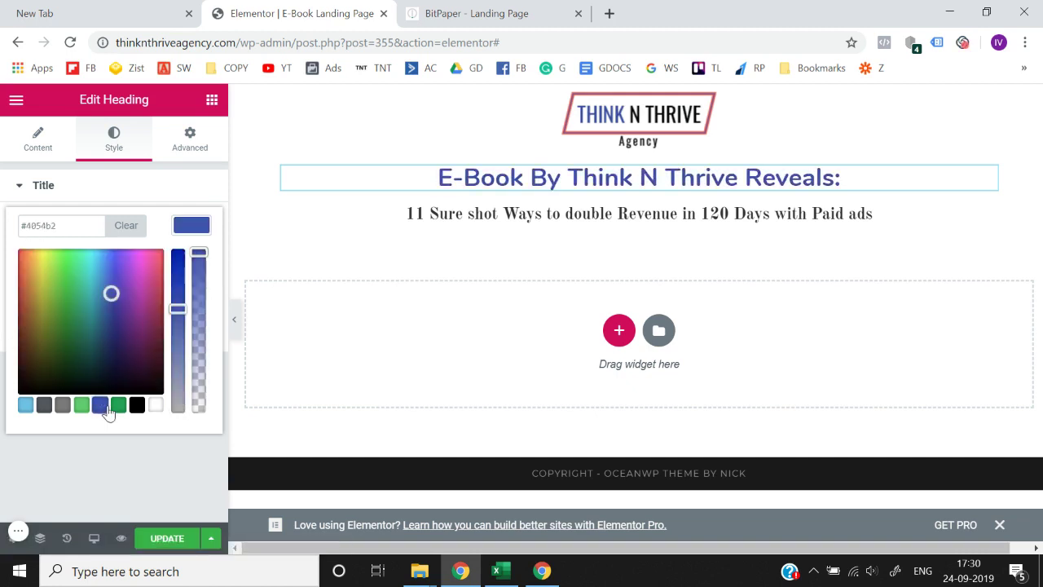
{"action": "left_click", "coordinate": [137, 405]}
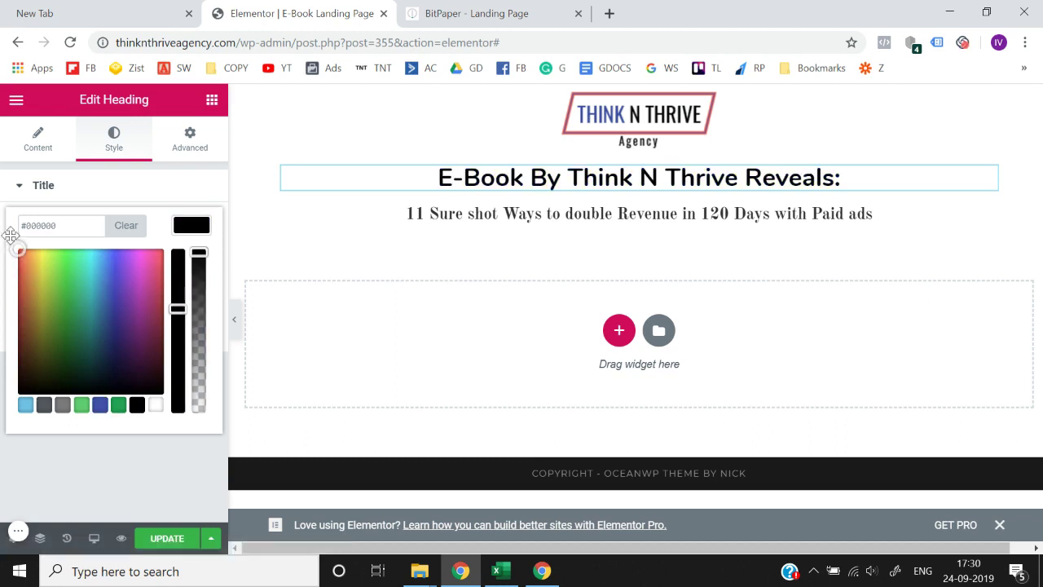
{"action": "mouse_move", "coordinate": [17, 253]}
{"action": "left_mouse_down"}
{"action": "mouse_move", "coordinate": [25, 284]}
{"action": "mouse_move", "coordinate": [16, 272]}
{"action": "left_mouse_up"}
{"action": "left_click", "coordinate": [226, 244]}
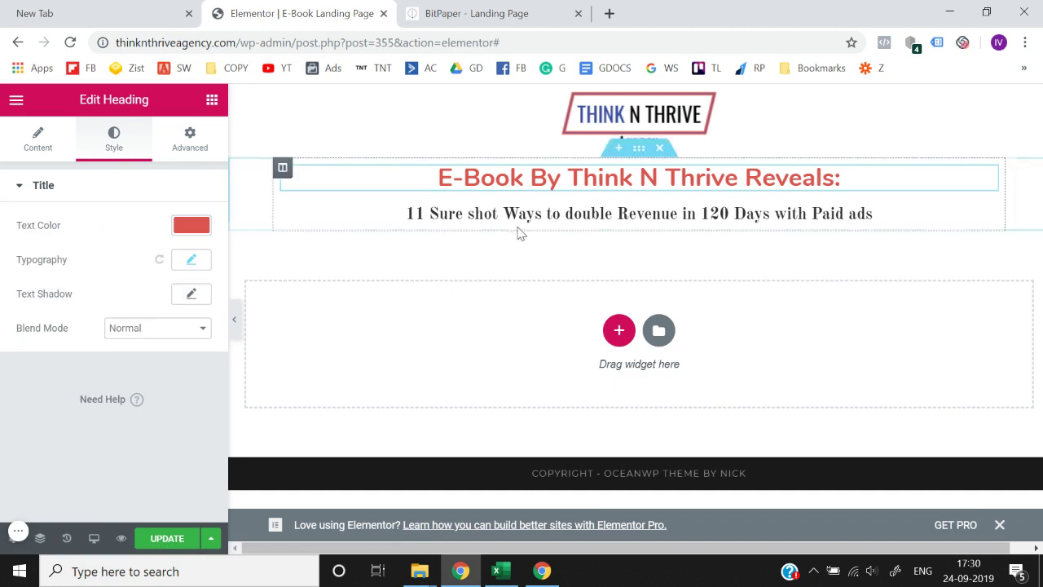
- Change the second heading's font family to Nunito
{"action": "left_click", "coordinate": [532, 216]}
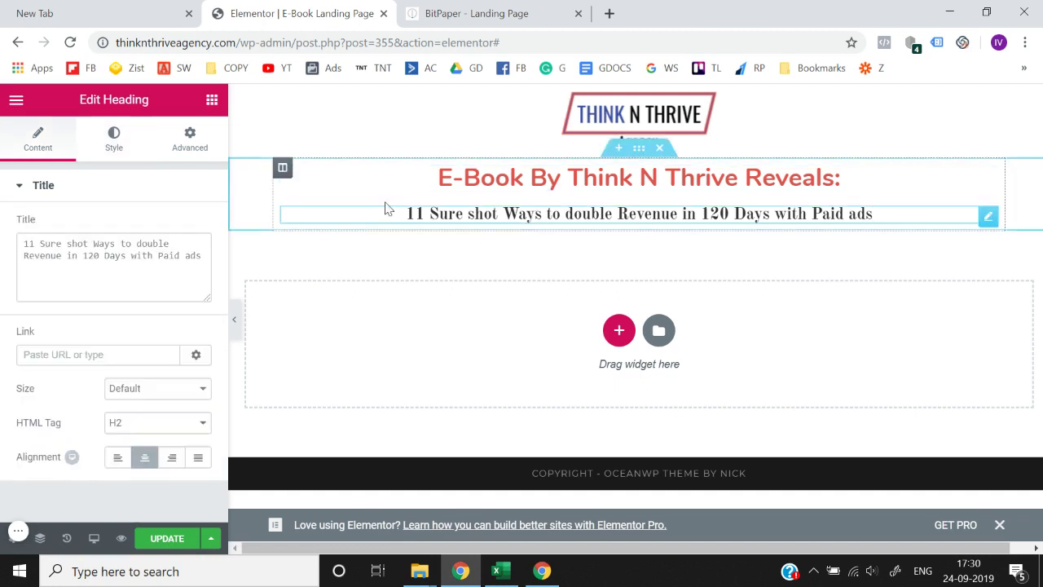
{"action": "left_click", "coordinate": [115, 143]}
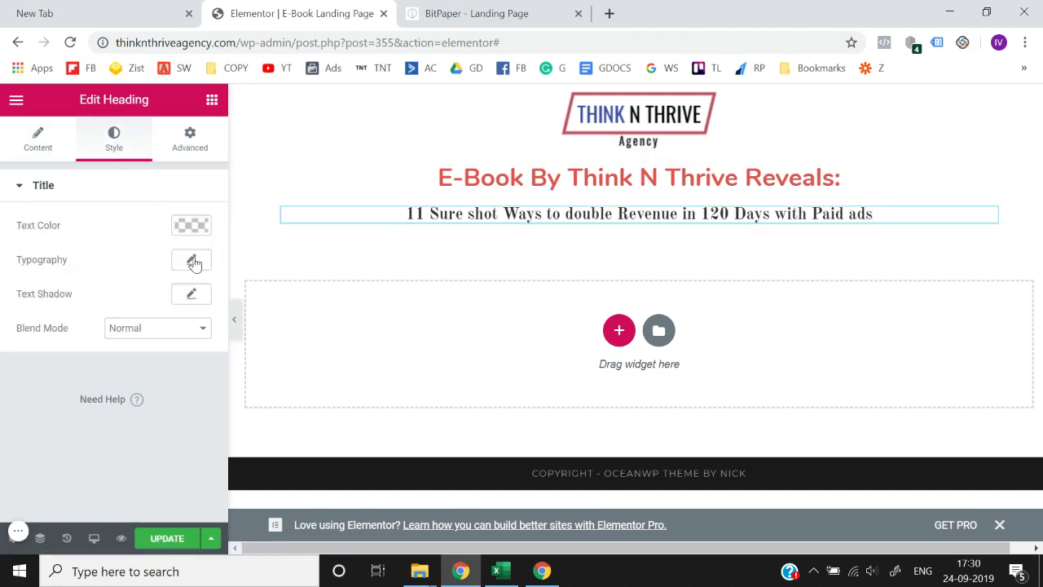
{"action": "left_click", "coordinate": [192, 261]}
{"action": "left_click", "coordinate": [162, 313]}
{"action": "type", "text": "nuni"}
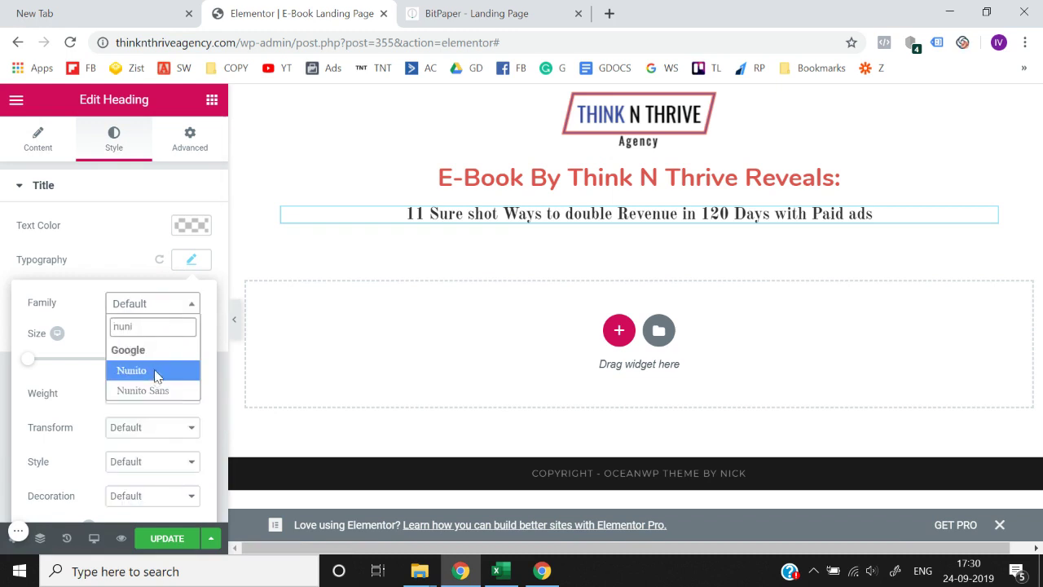
{"action": "left_click", "coordinate": [131, 371]}
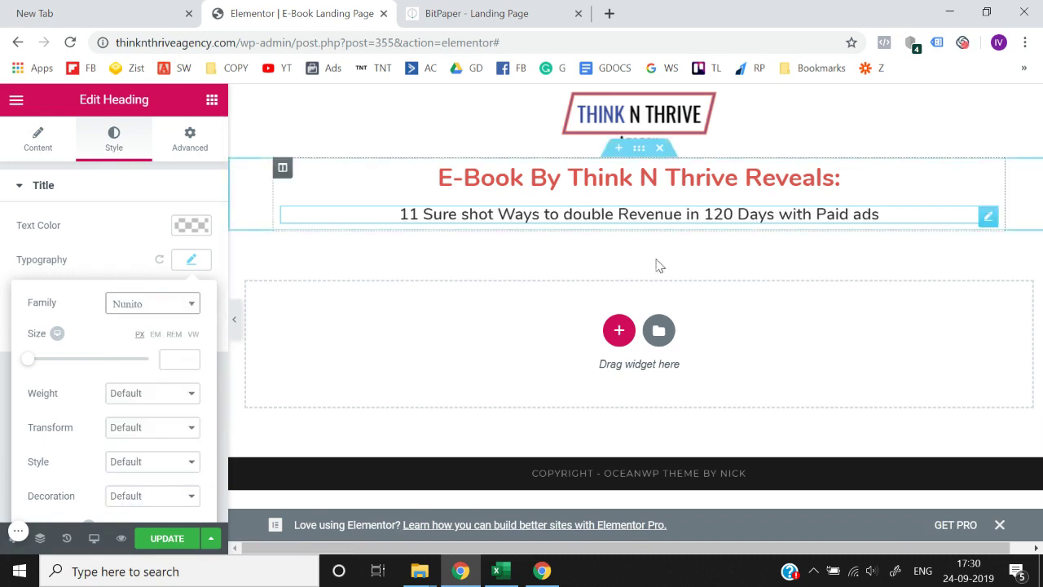
{"action": "scroll", "coordinate": [144, 400], "scroll_direction": "down", "scroll_amount": 1}
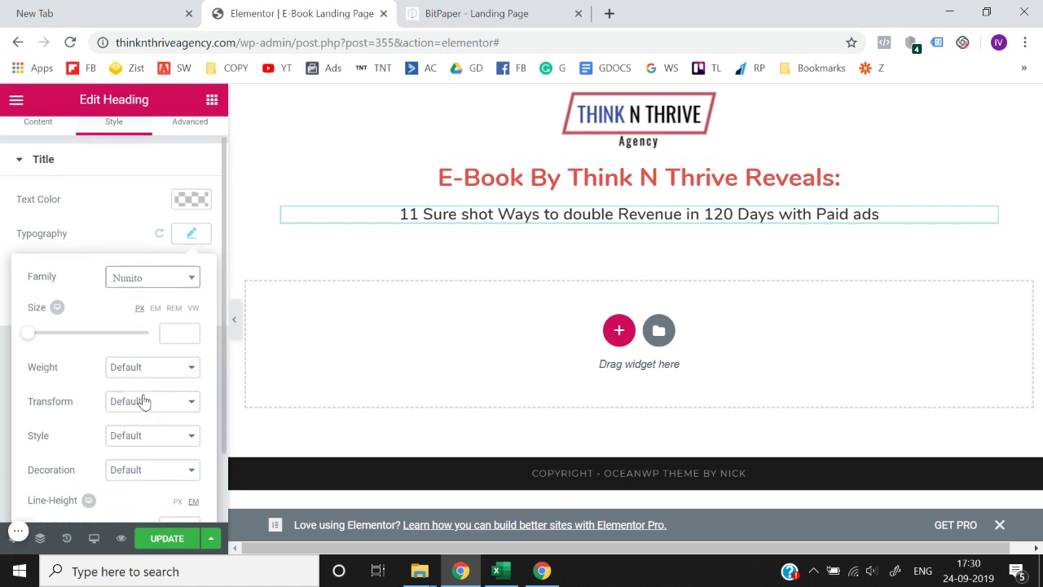
- Append "- Guaranteed" to the end of the second heading's text
{"action": "left_click", "coordinate": [902, 213]}
{"action": "type", "text": "-"}
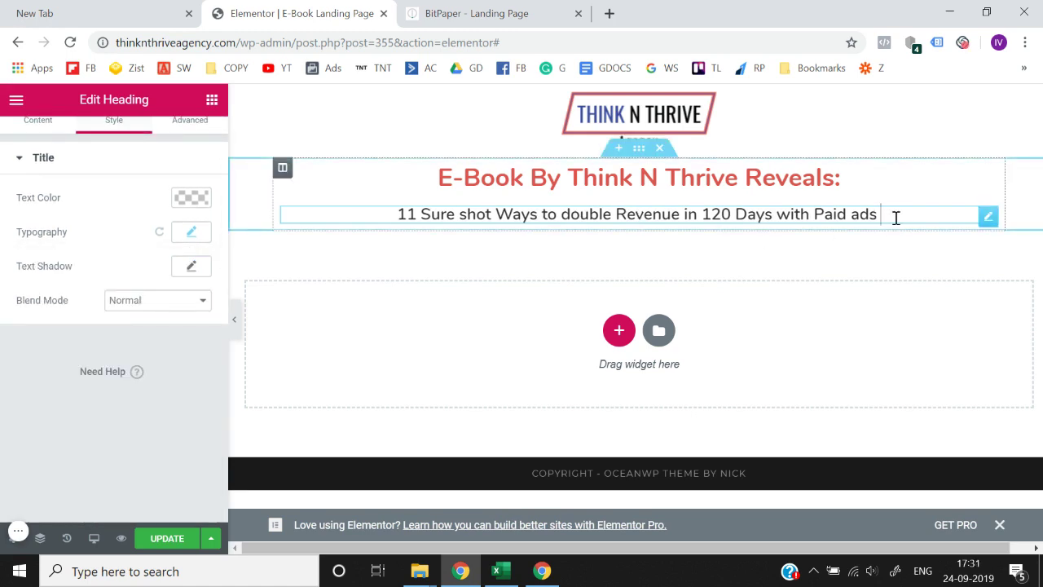
{"action": "type", "text": "aranteed"}
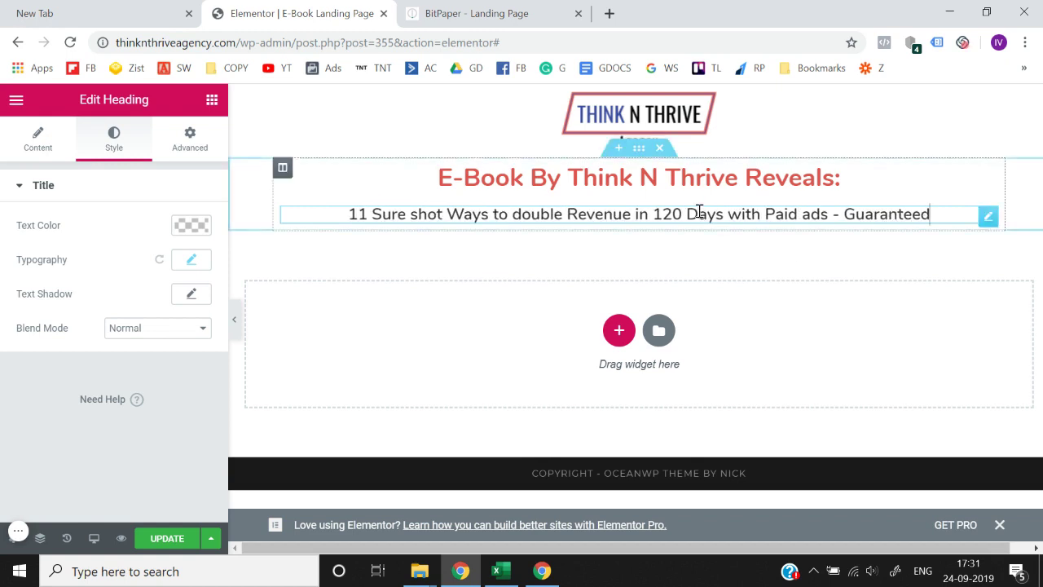
- Set the second heading's font size to 40 px and preview the page with the editing panel hidden
{"action": "left_click", "coordinate": [190, 260]}
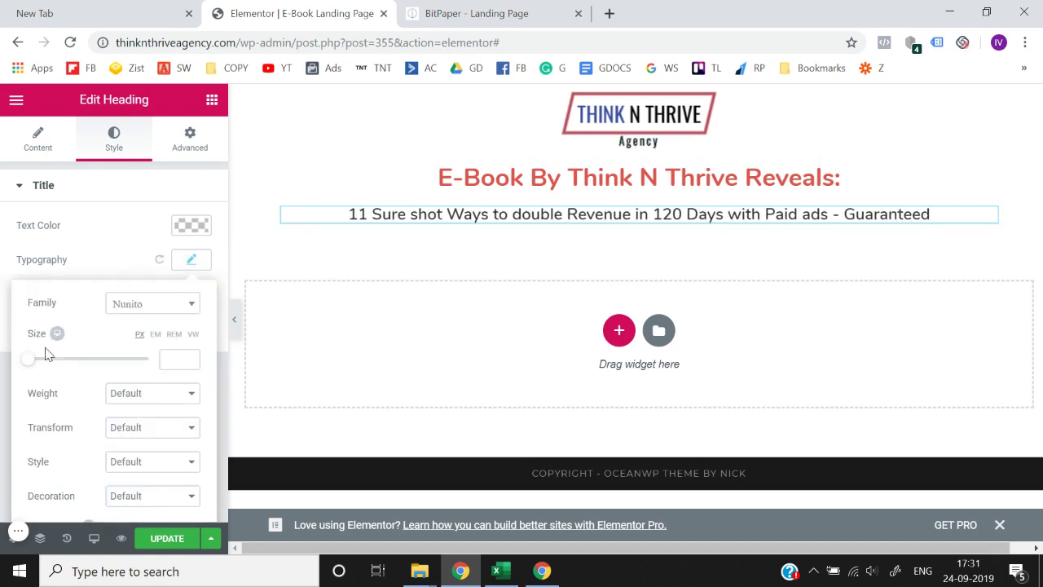
{"action": "left_click_drag", "start_coordinate": [29, 370], "coordinate": [52, 377]}
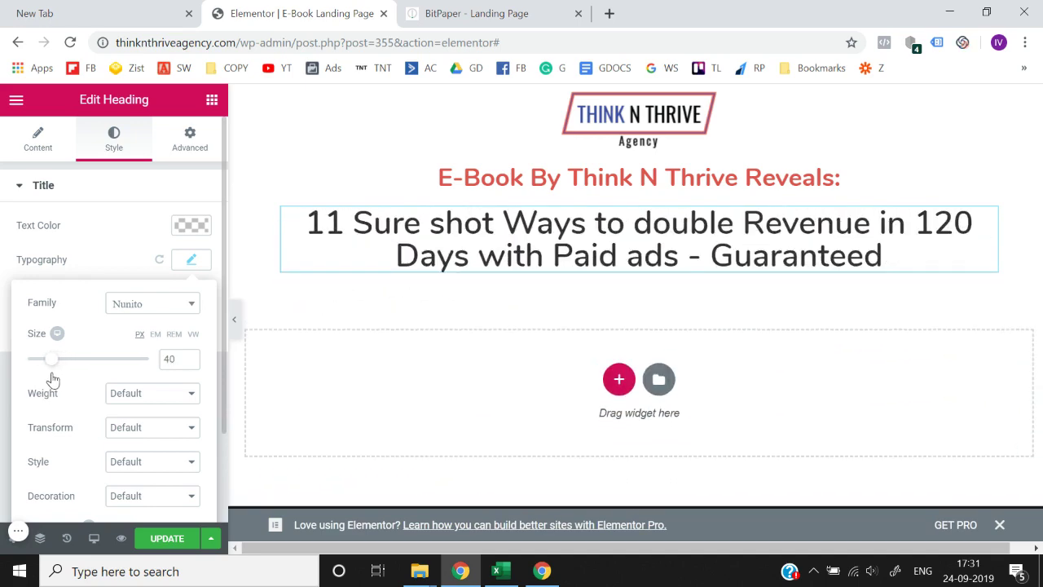
{"action": "left_click", "coordinate": [212, 99]}
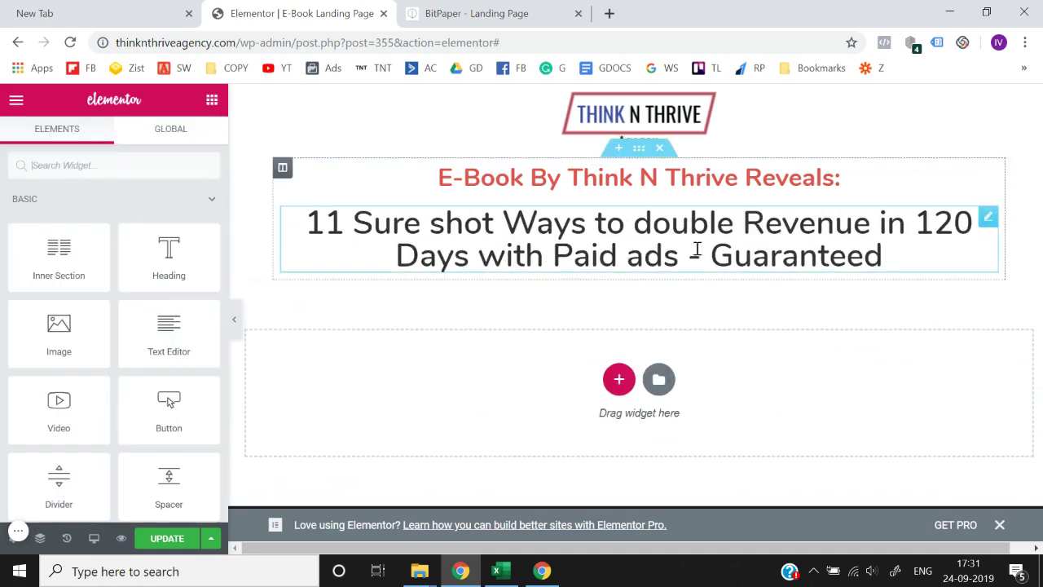
{"action": "left_click", "coordinate": [234, 330]}
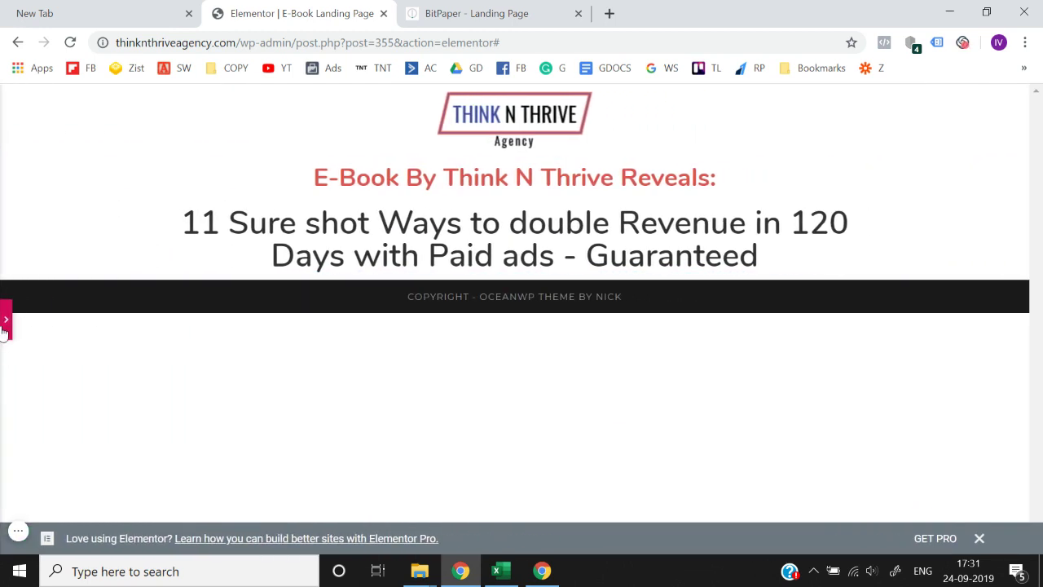
{"action": "left_click", "coordinate": [4, 326]}
- Set the second heading's line height to 1 em
{"action": "left_click", "coordinate": [372, 197]}
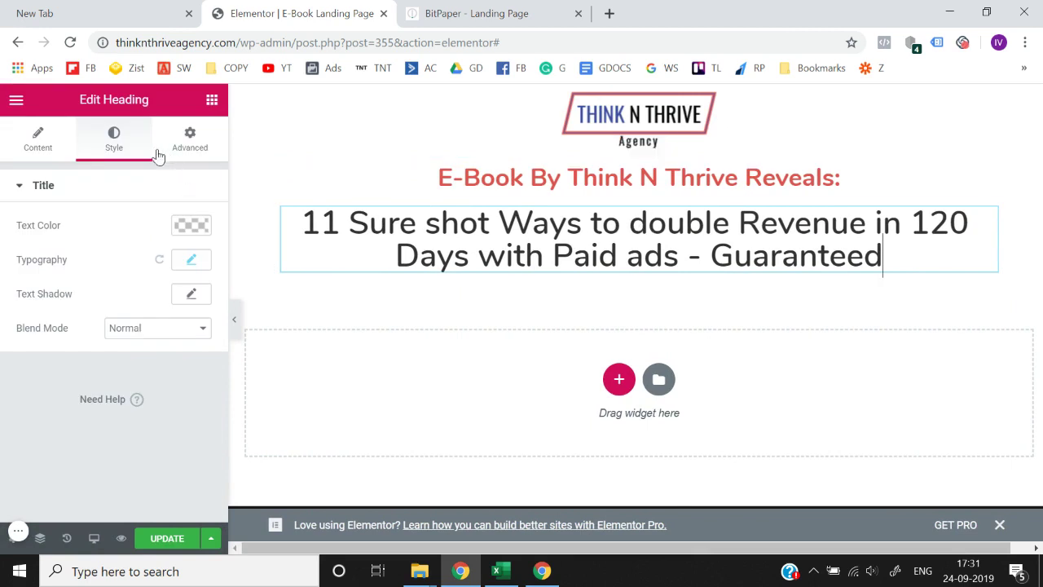
{"action": "left_click", "coordinate": [194, 155]}
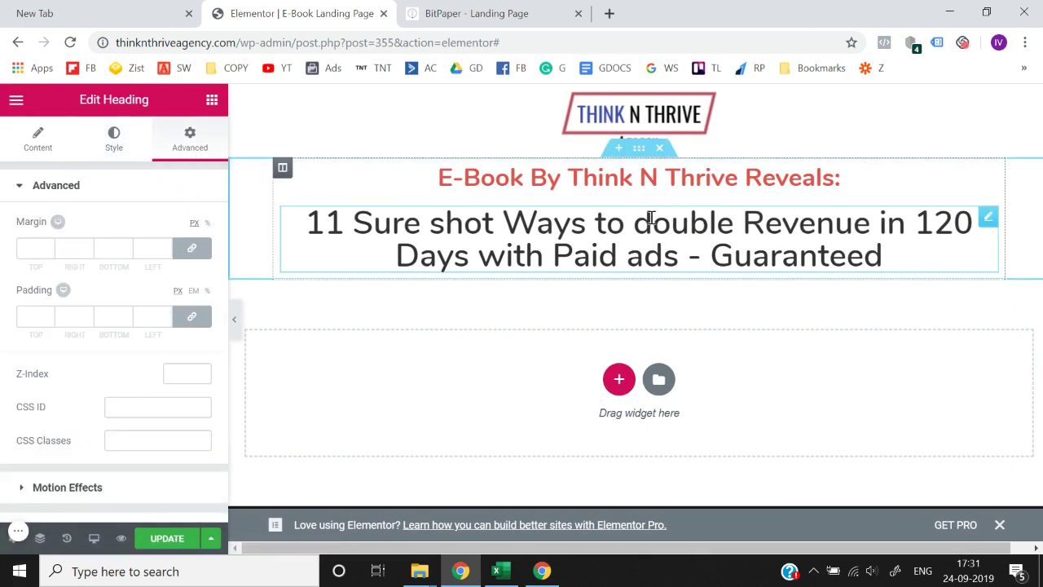
{"action": "left_click", "coordinate": [114, 149]}
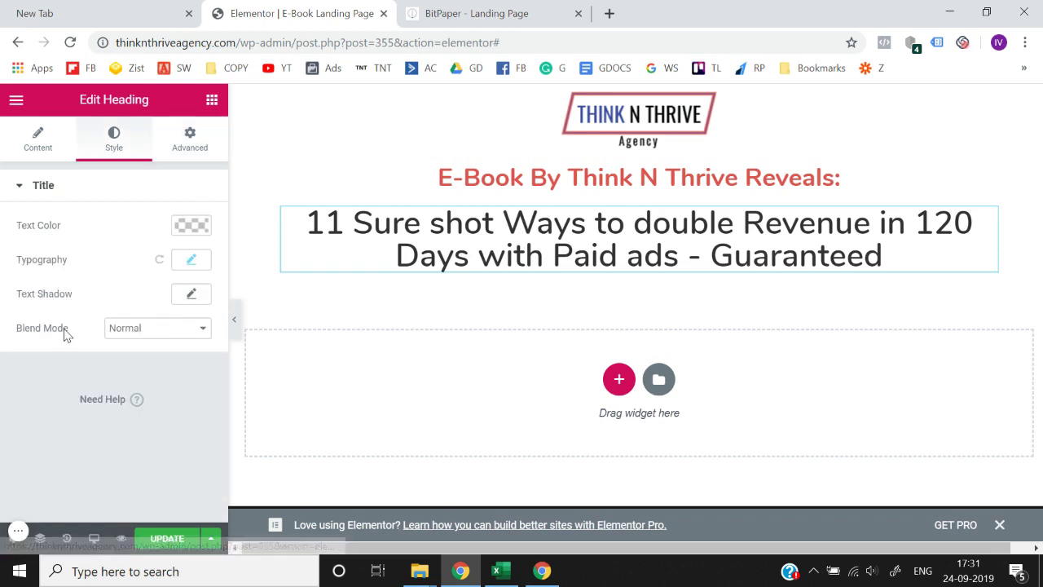
{"action": "left_click", "coordinate": [192, 260]}
{"action": "scroll", "coordinate": [136, 366], "scroll_direction": "down", "scroll_amount": 2}
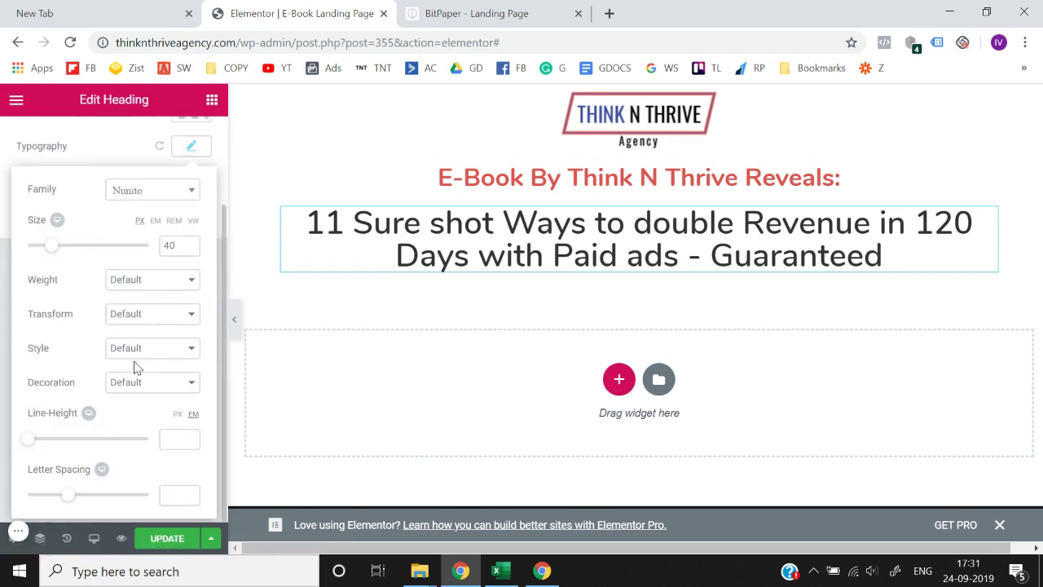
{"action": "left_click_drag", "start_coordinate": [27, 444], "coordinate": [37, 455]}
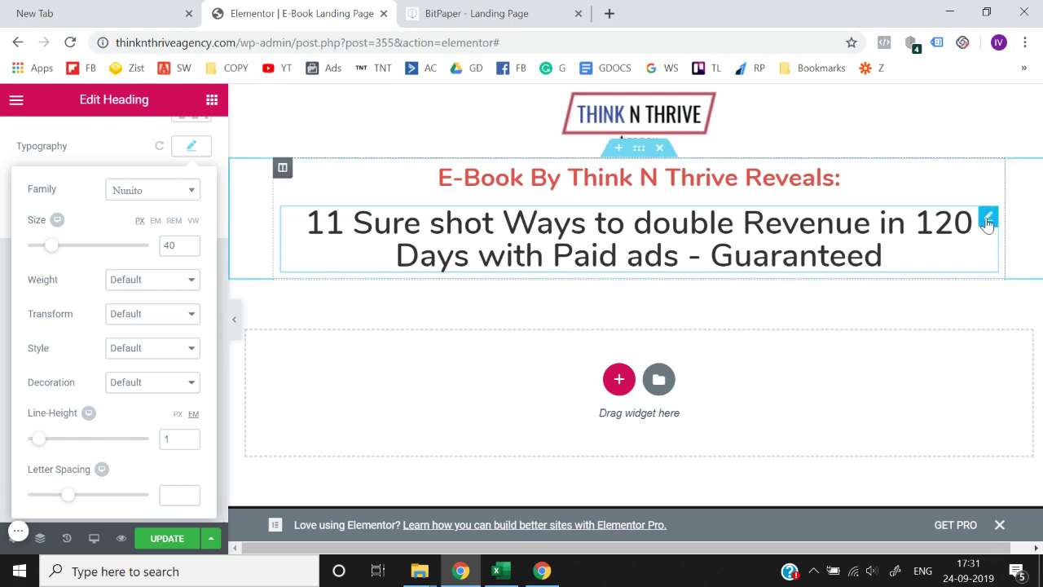
{"action": "left_click", "coordinate": [987, 220]}
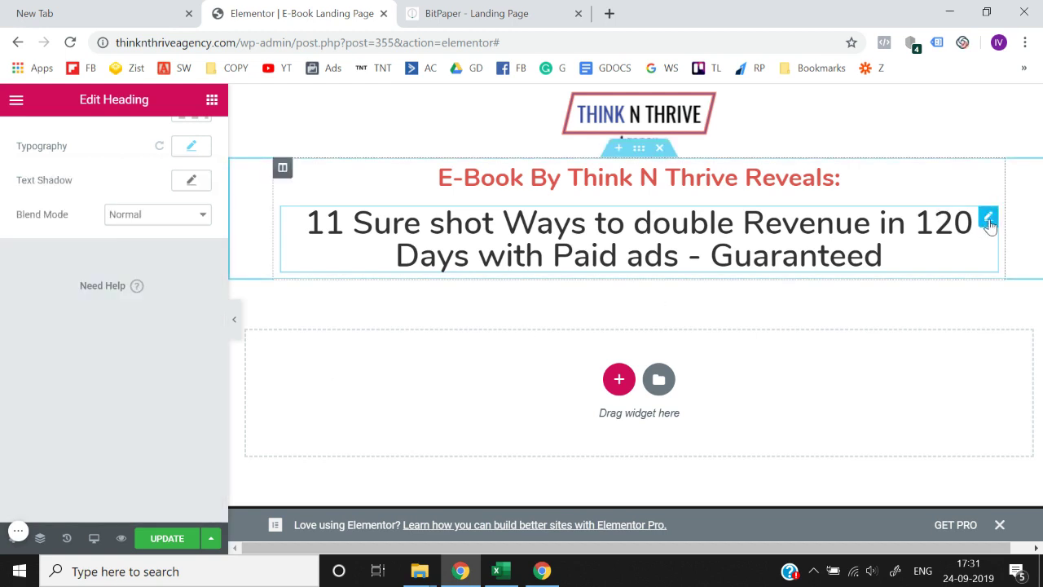
- Unlink the second heading's padding values, set the top padding to 24 px and update the page
{"action": "left_click", "coordinate": [749, 214]}
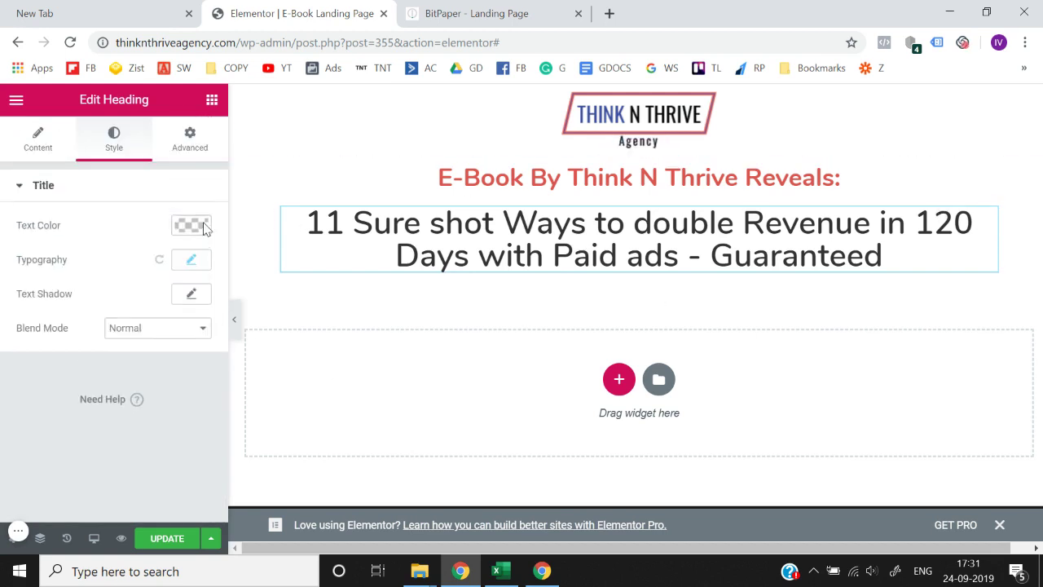
{"action": "left_click", "coordinate": [190, 140]}
{"action": "double_click", "coordinate": [198, 324]}
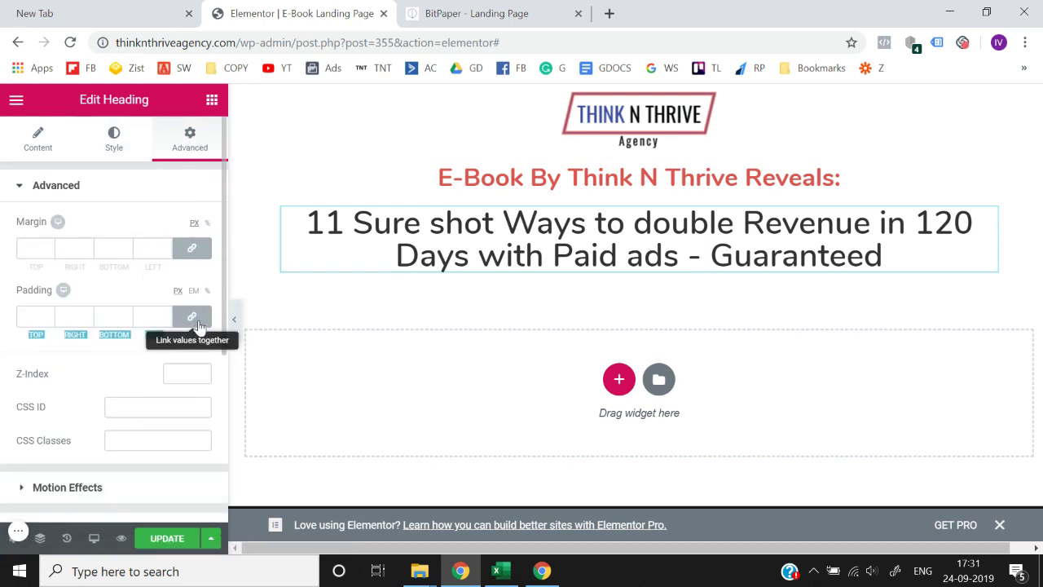
{"action": "left_click", "coordinate": [198, 324]}
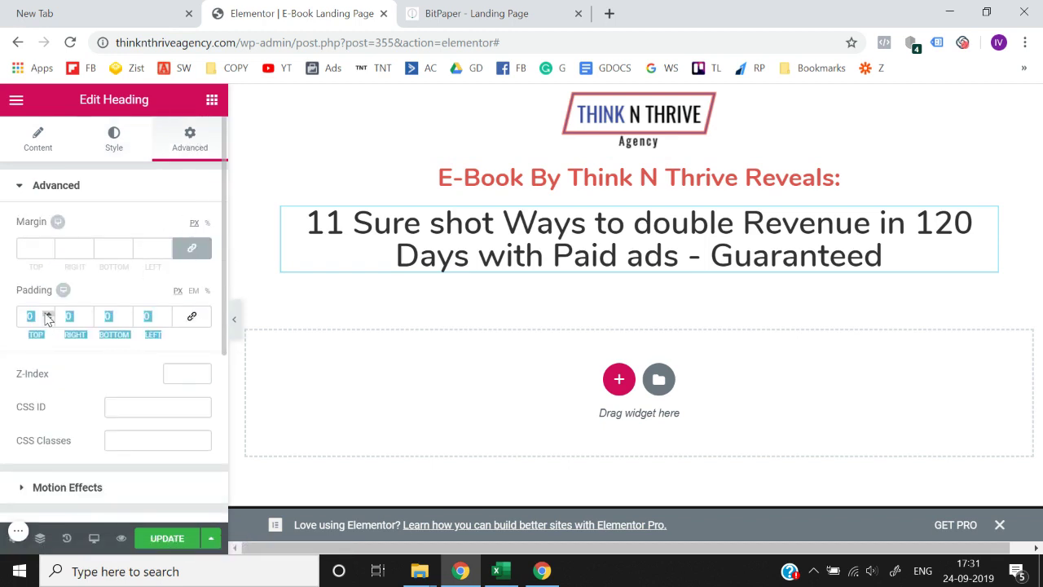
{"action": "left_click_drag", "start_coordinate": [48, 316], "coordinate": [49, 316]}
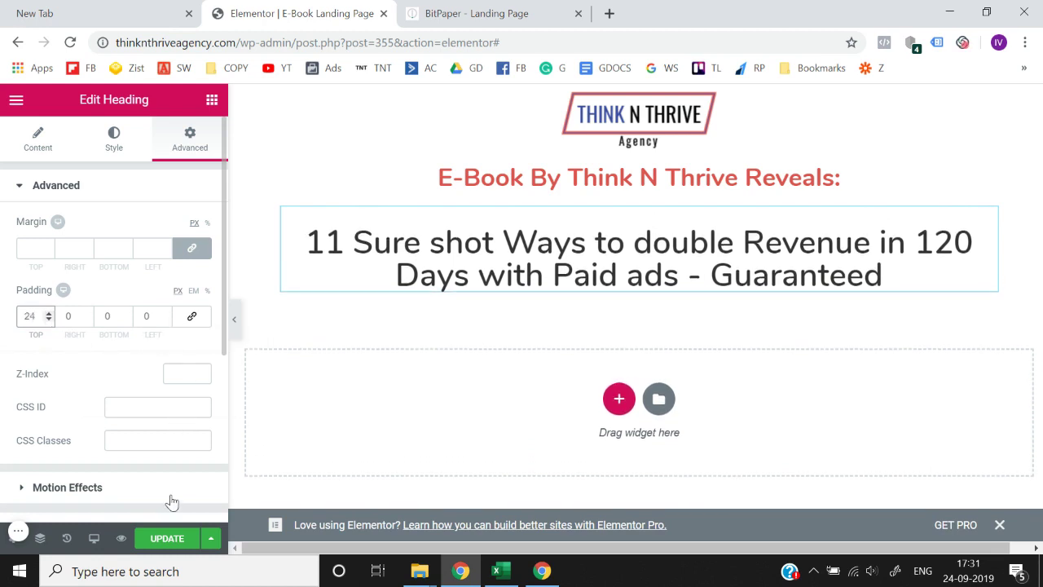
{"action": "left_click", "coordinate": [169, 538]}
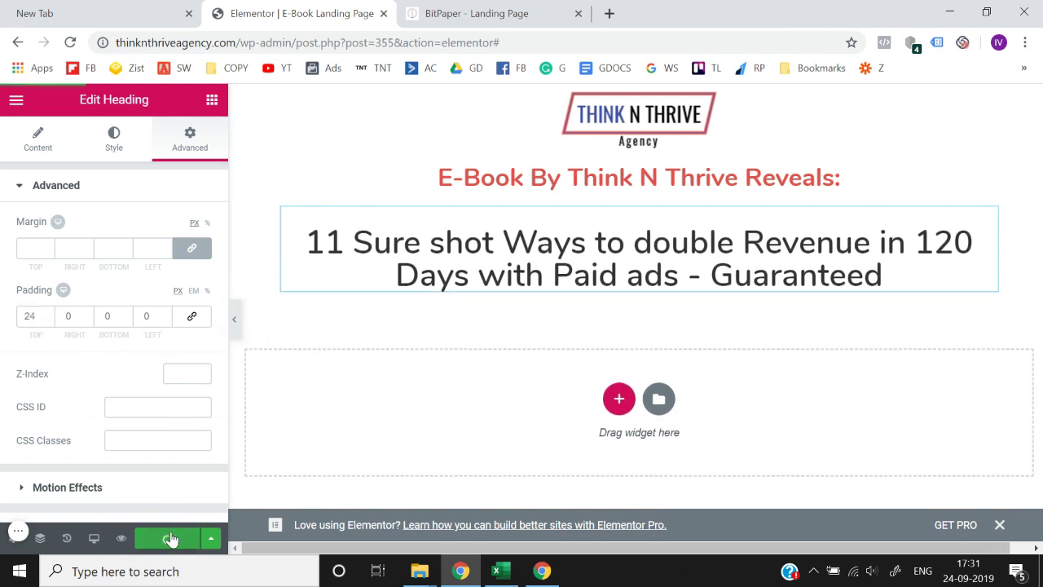
- Switch to the mobile preview and set the first heading's mobile font size to 28 px
{"action": "left_click", "coordinate": [95, 541]}
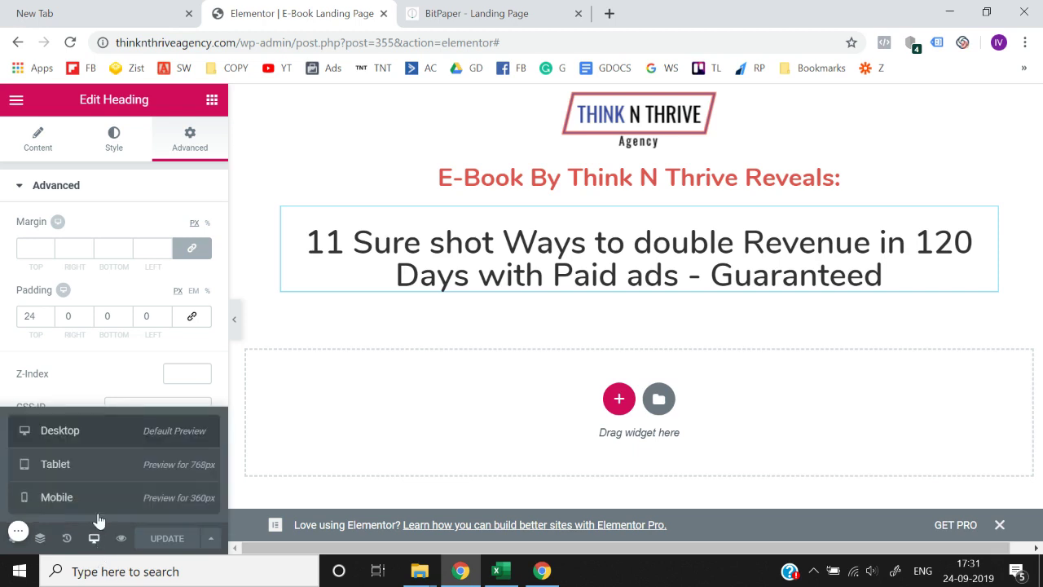
{"action": "left_click", "coordinate": [90, 499]}
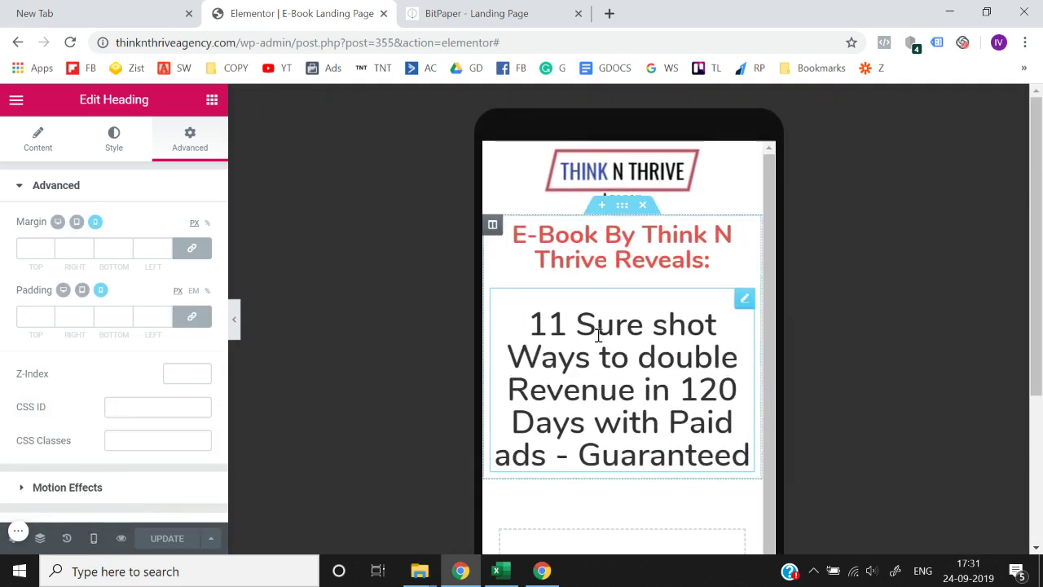
{"action": "left_click", "coordinate": [738, 239]}
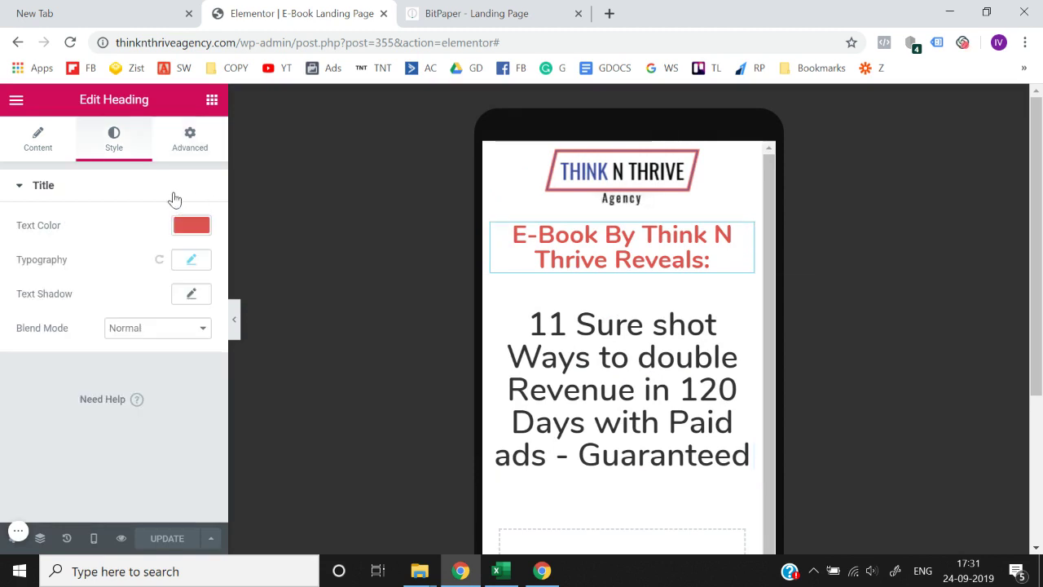
{"action": "left_click", "coordinate": [200, 266]}
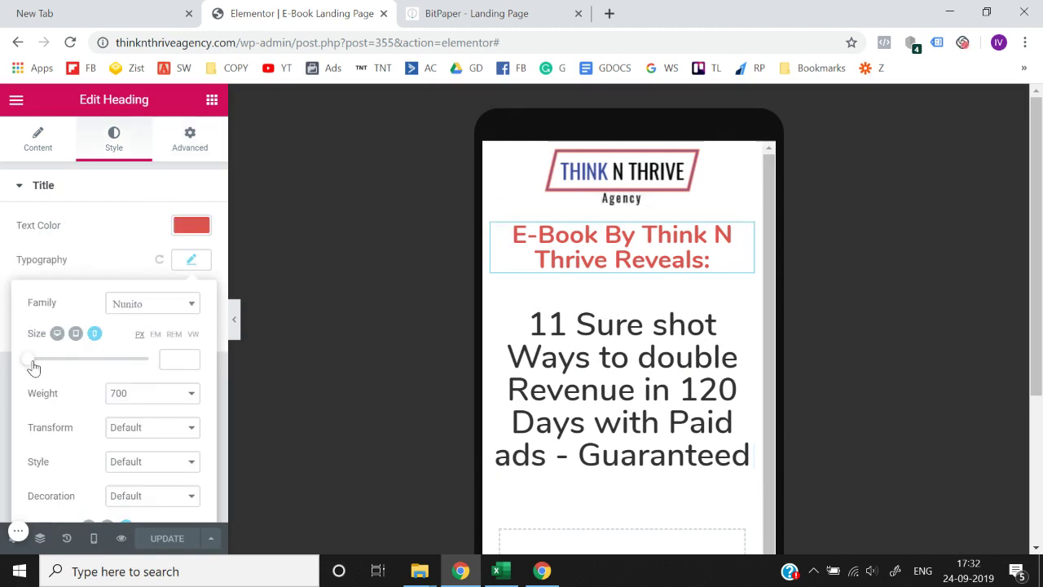
{"action": "left_click_drag", "start_coordinate": [33, 368], "coordinate": [45, 373]}
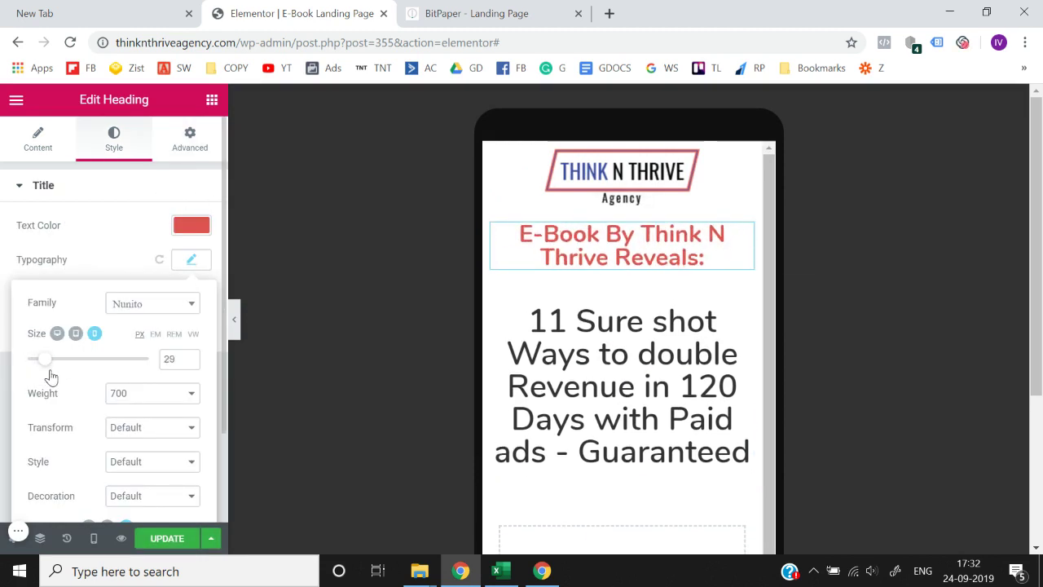
{"action": "scroll", "coordinate": [718, 386], "scroll_direction": "down", "scroll_amount": 1}
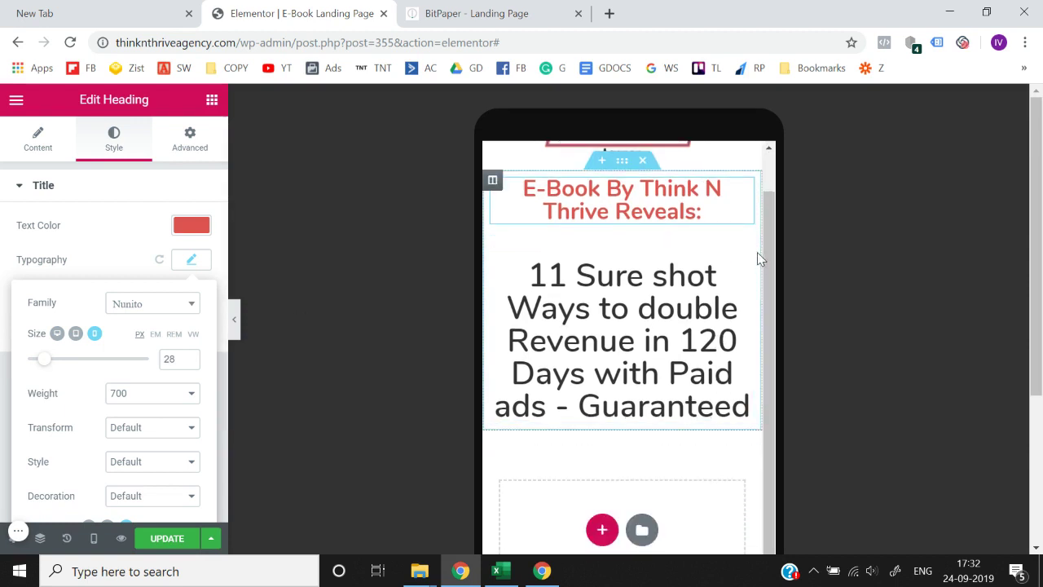
- Set the second heading's mobile font size to 22 px
{"action": "left_click", "coordinate": [190, 139]}
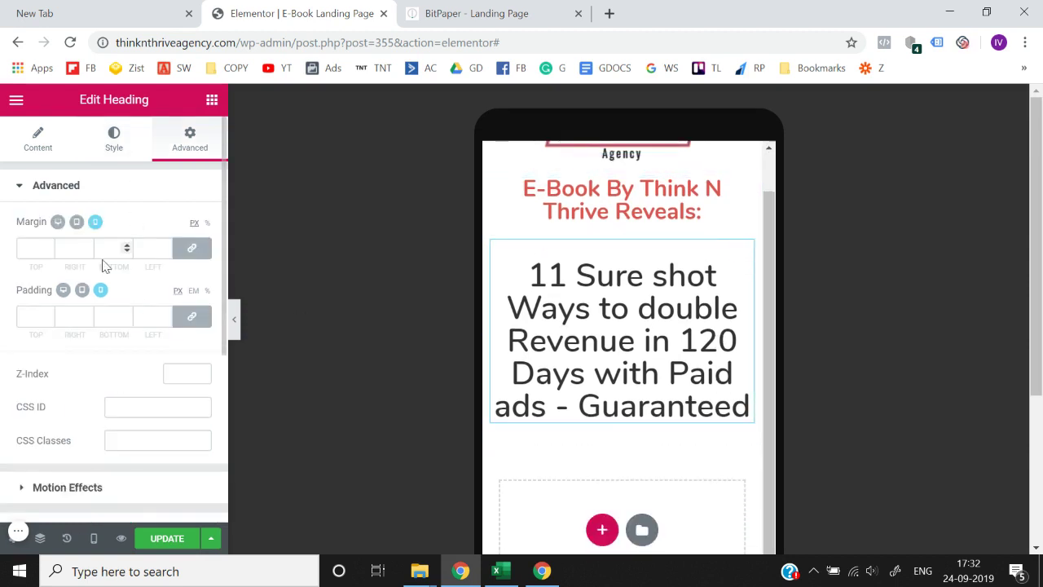
{"action": "left_click", "coordinate": [107, 145]}
{"action": "left_click", "coordinate": [193, 259]}
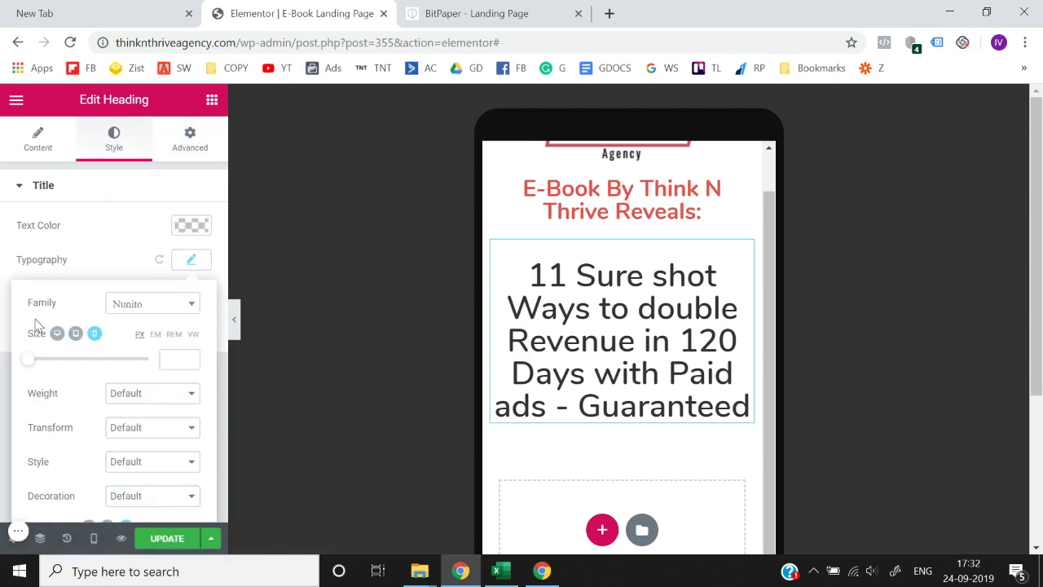
{"action": "left_click_drag", "start_coordinate": [30, 368], "coordinate": [44, 370]}
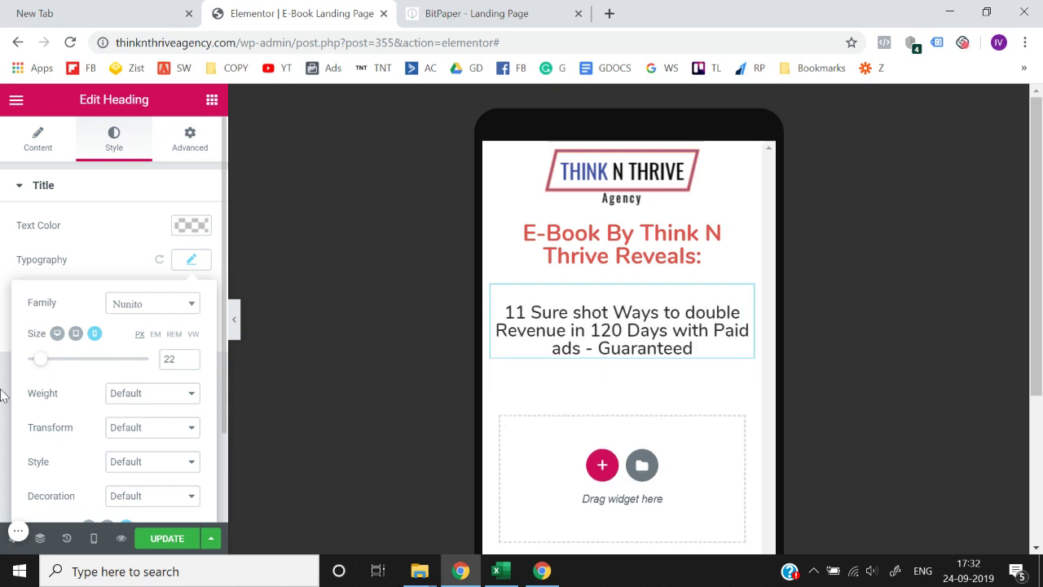
- Set the second heading's mobile line height to 1.2 em and return to the widget list
{"action": "scroll", "coordinate": [135, 431], "scroll_direction": "down", "scroll_amount": 2}
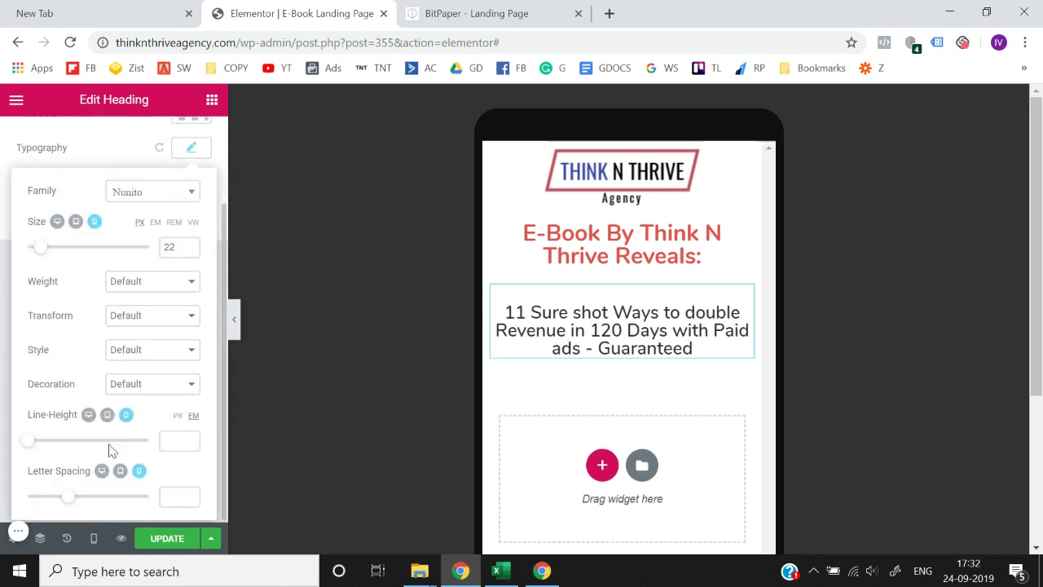
{"action": "left_click_drag", "start_coordinate": [32, 451], "coordinate": [46, 455]}
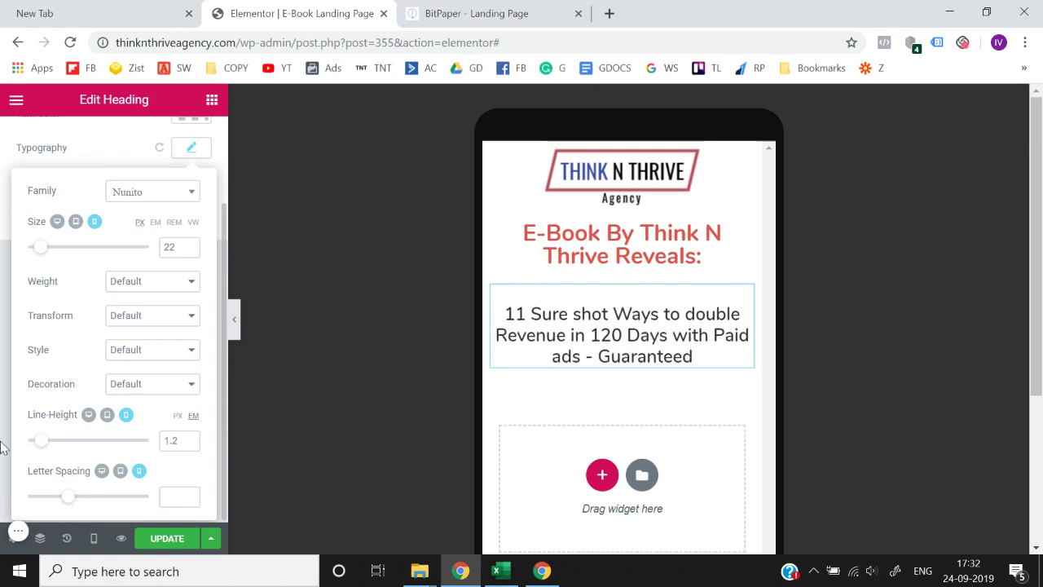
{"action": "left_click", "coordinate": [3, 447]}
{"action": "scroll", "coordinate": [118, 236], "scroll_direction": "up", "scroll_amount": 2}
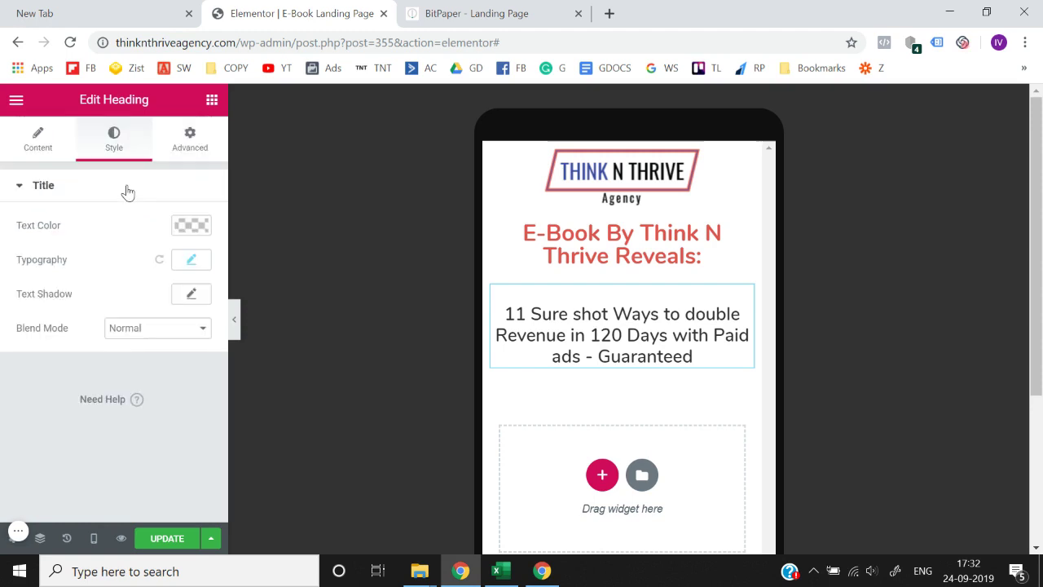
{"action": "left_click", "coordinate": [211, 100]}
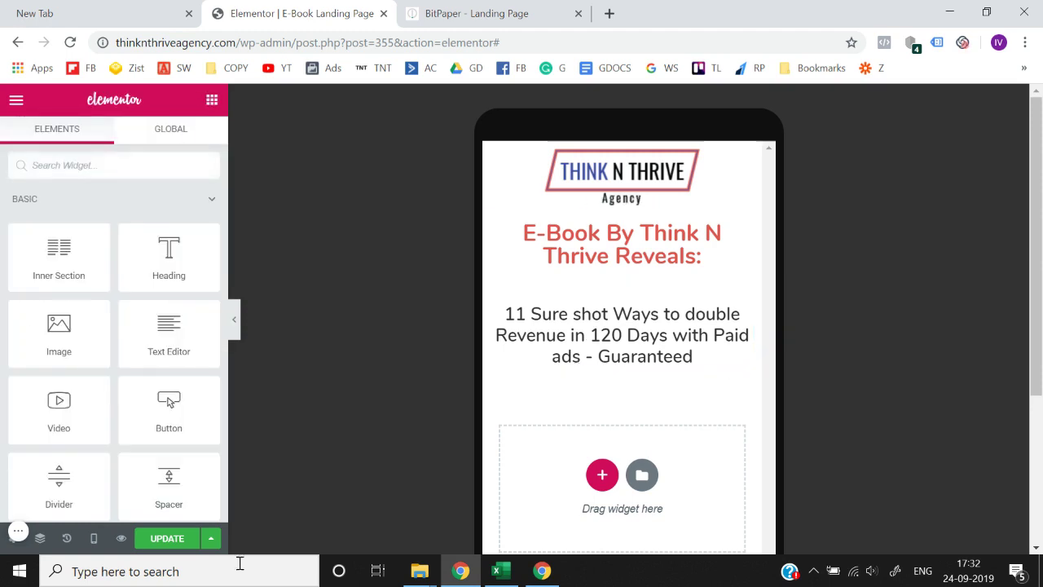
- Return to the desktop preview and add a Button widget below the second heading
{"action": "left_click", "coordinate": [94, 540]}
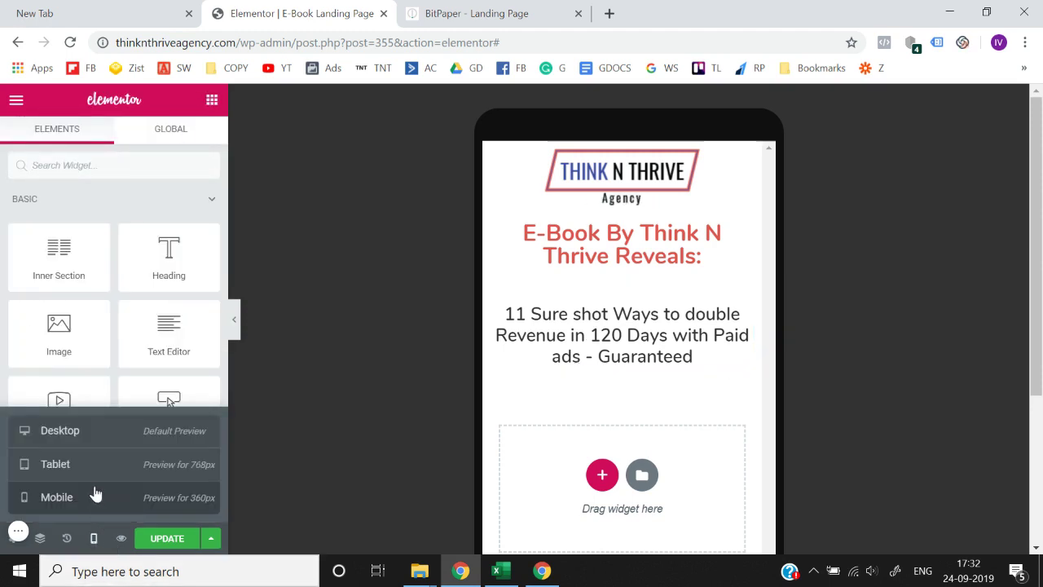
{"action": "left_click", "coordinate": [92, 445]}
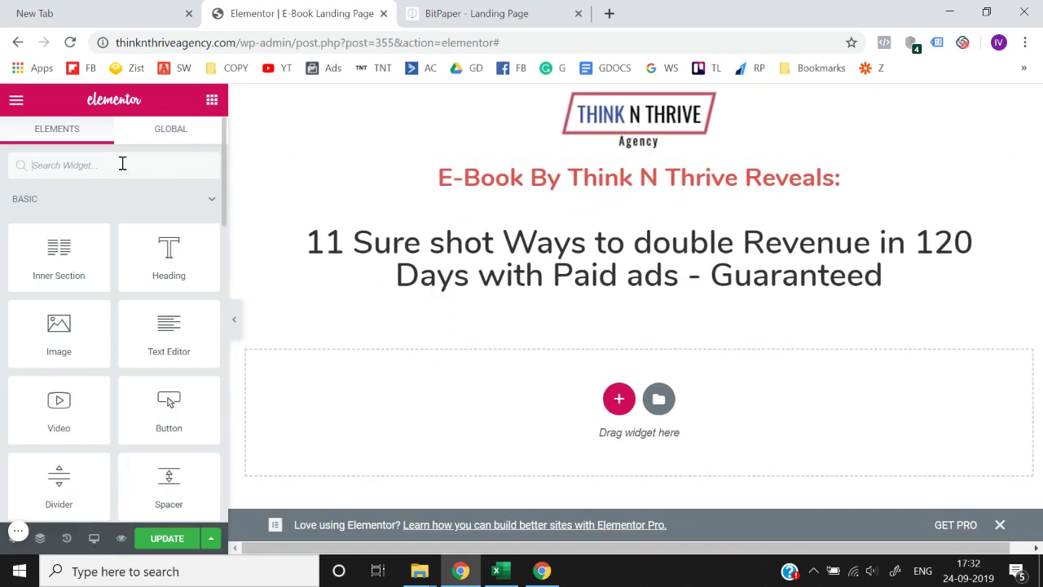
{"action": "type", "text": "bu"}
{"action": "left_click_drag", "start_coordinate": [59, 218], "coordinate": [603, 383]}
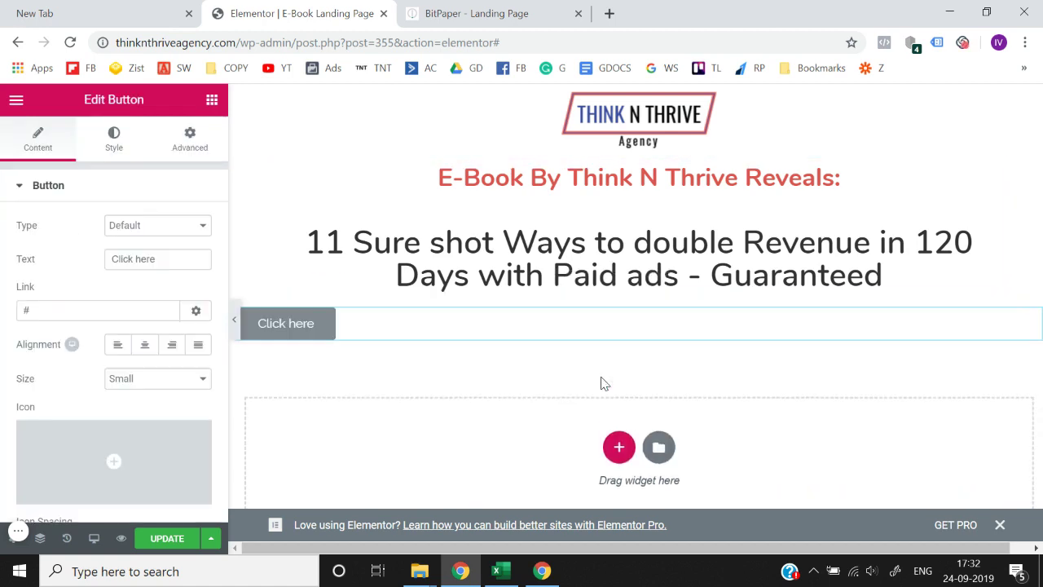
- Set the button's text to "YES! I WANT THIS EBOOK"
{"action": "left_click", "coordinate": [185, 251]}
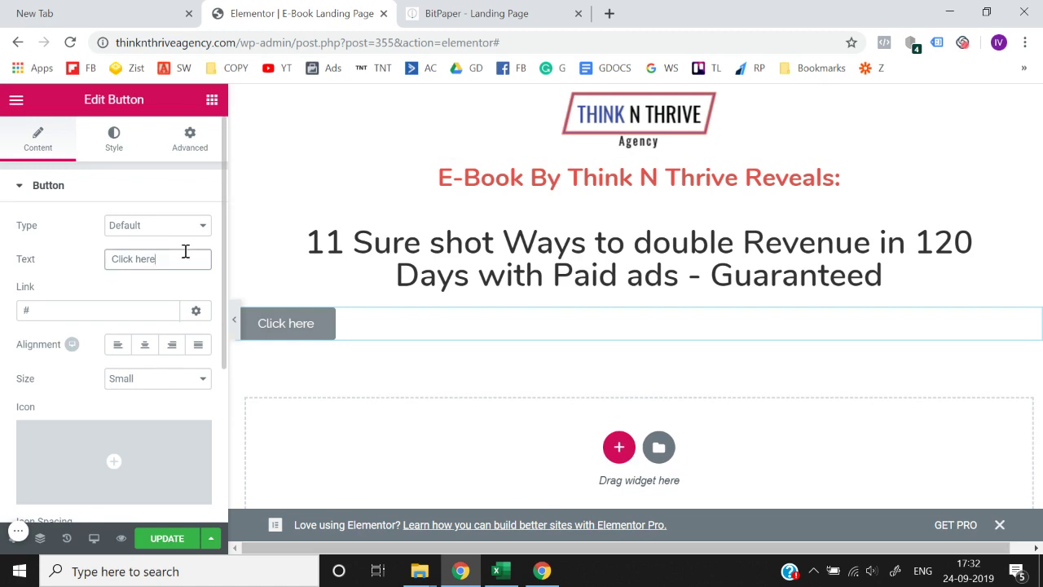
{"action": "key", "text": "ctrl+a"}
{"action": "type", "text": "YEs"}
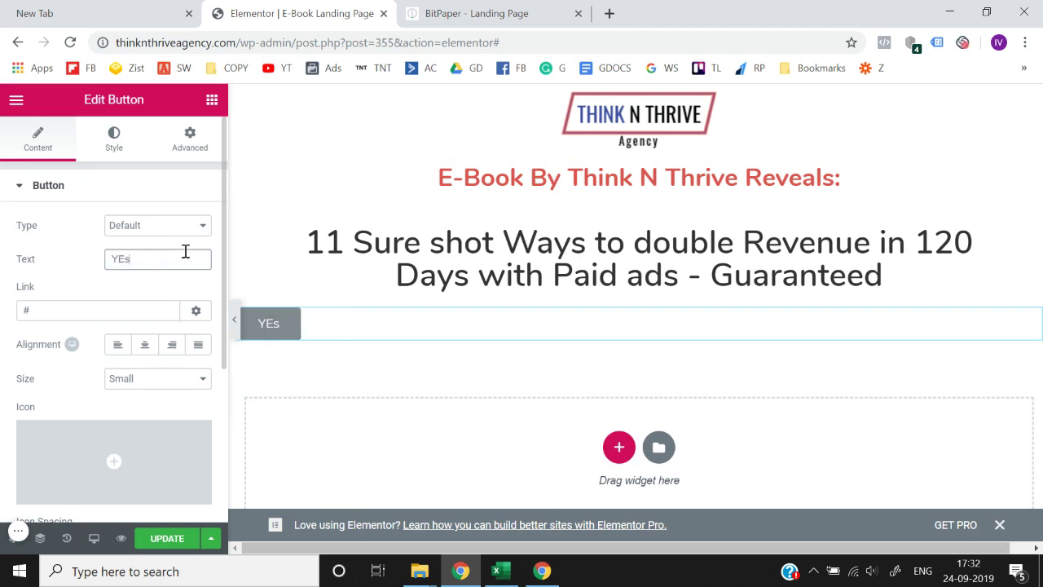
{"action": "key", "text": "BackSpace"}
{"action": "type", "text": "S! I WAN"}
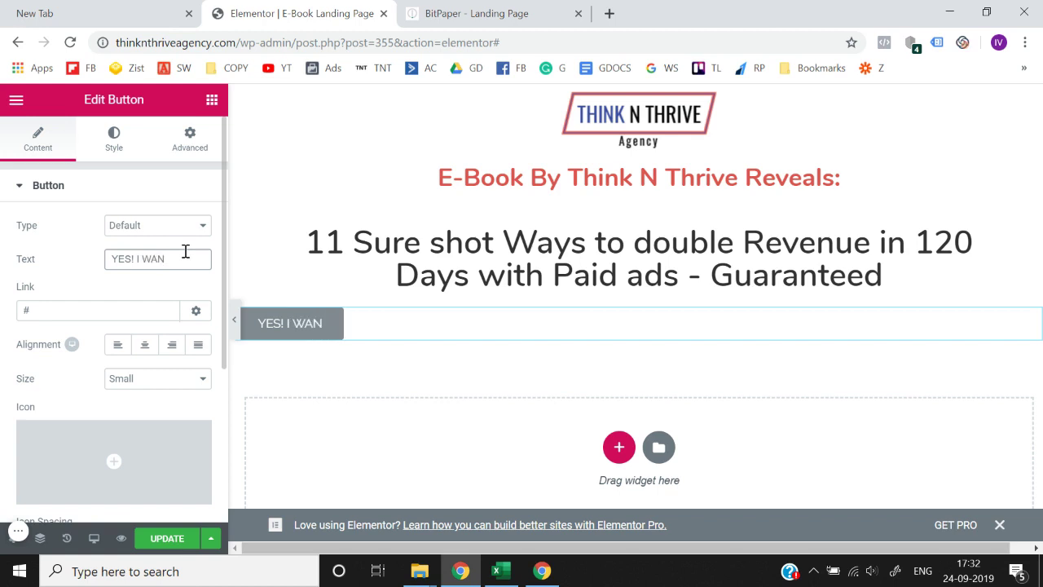
{"action": "type", "text": "T THIS"}
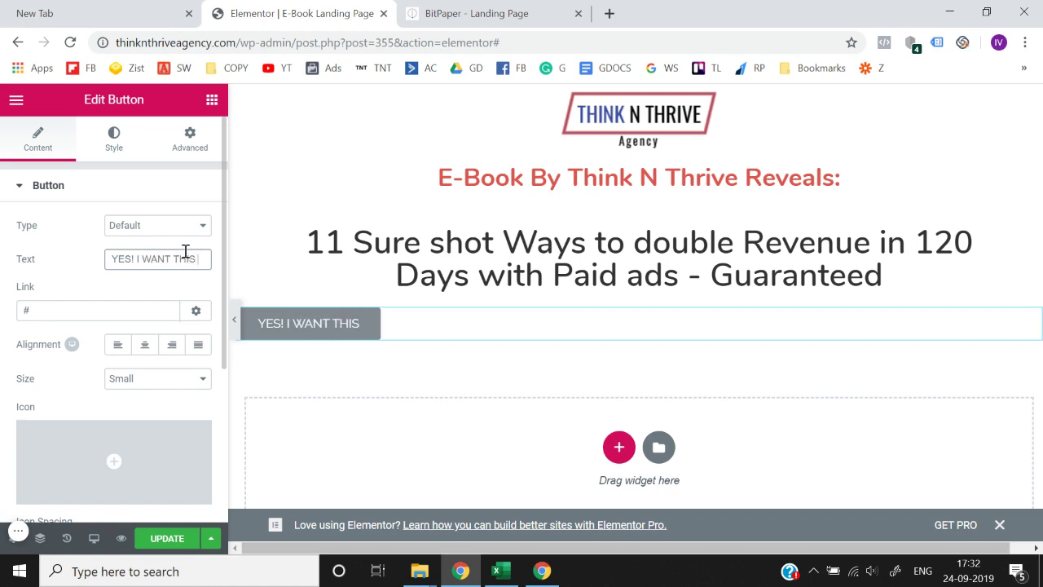
{"action": "type", "text": " EB"}
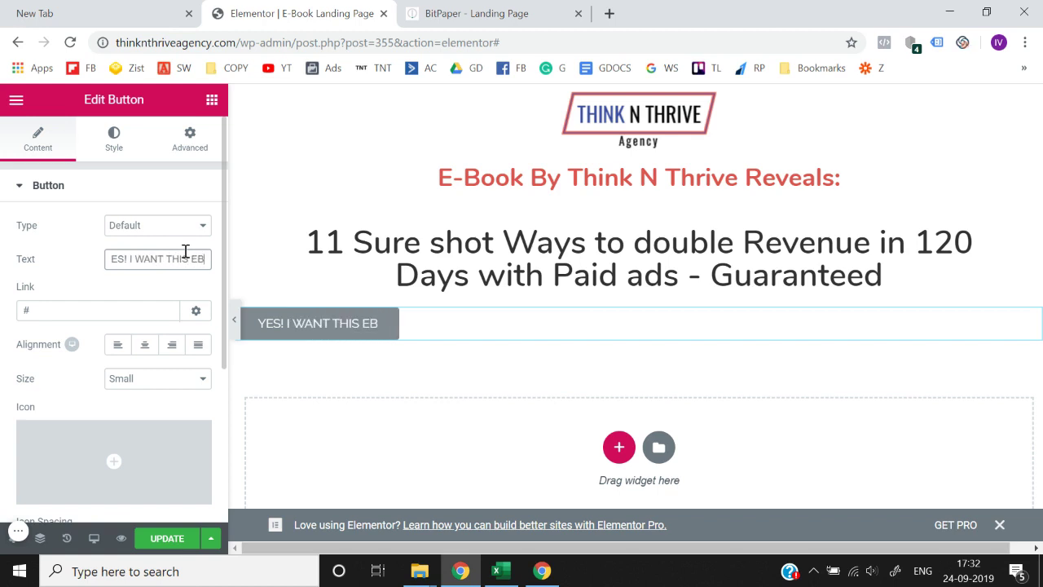
{"action": "type", "text": "OOK"}
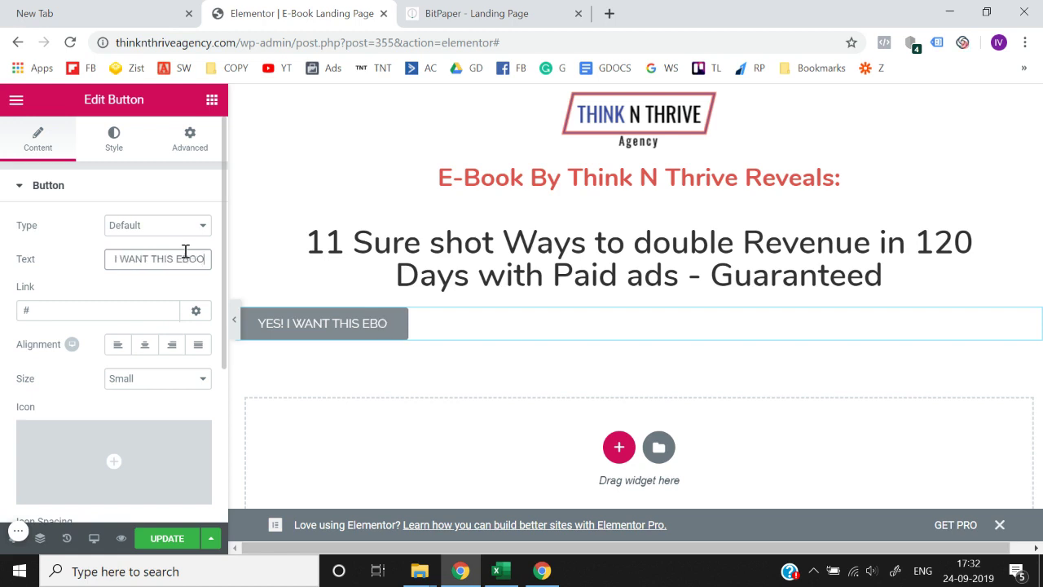
- Insert the word "FREE" at the start of the red first heading, before "E-Book"
{"action": "left_click", "coordinate": [574, 243]}
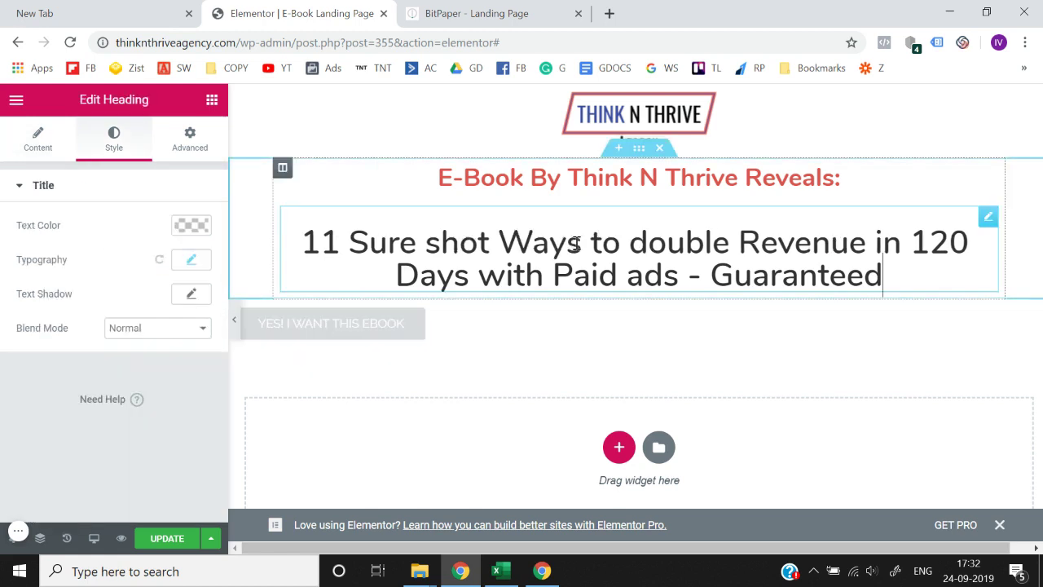
{"action": "left_click", "coordinate": [416, 323]}
{"action": "left_click", "coordinate": [444, 181]}
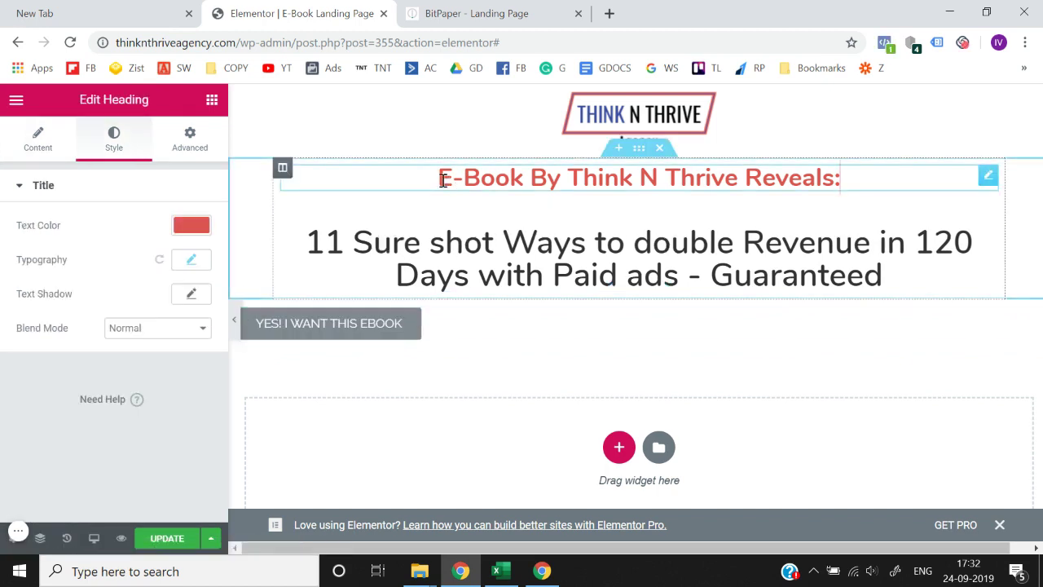
{"action": "type", "text": "FREE"}
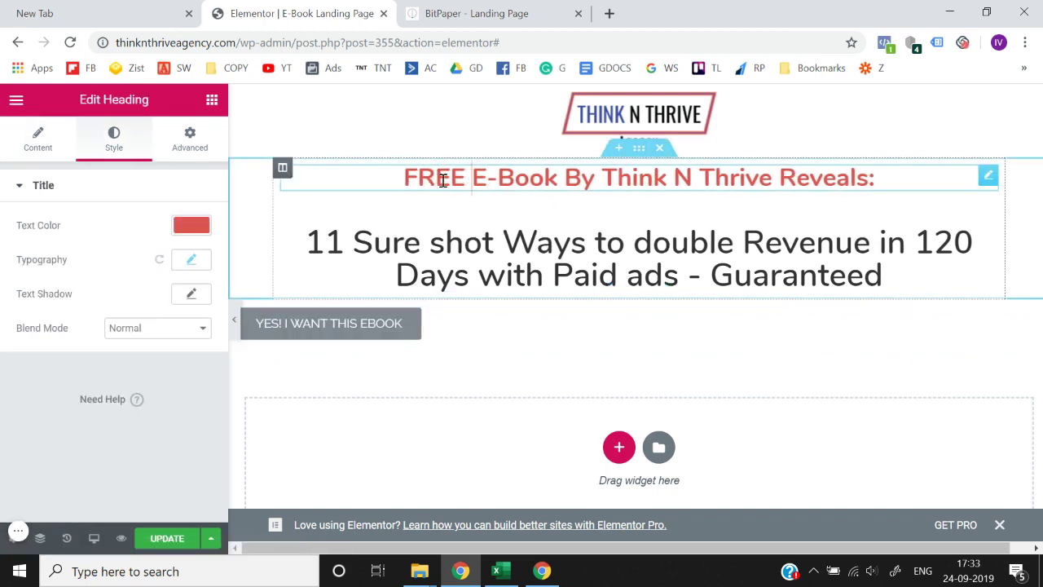
- Center the button horizontally on the page
{"action": "left_click", "coordinate": [404, 326]}
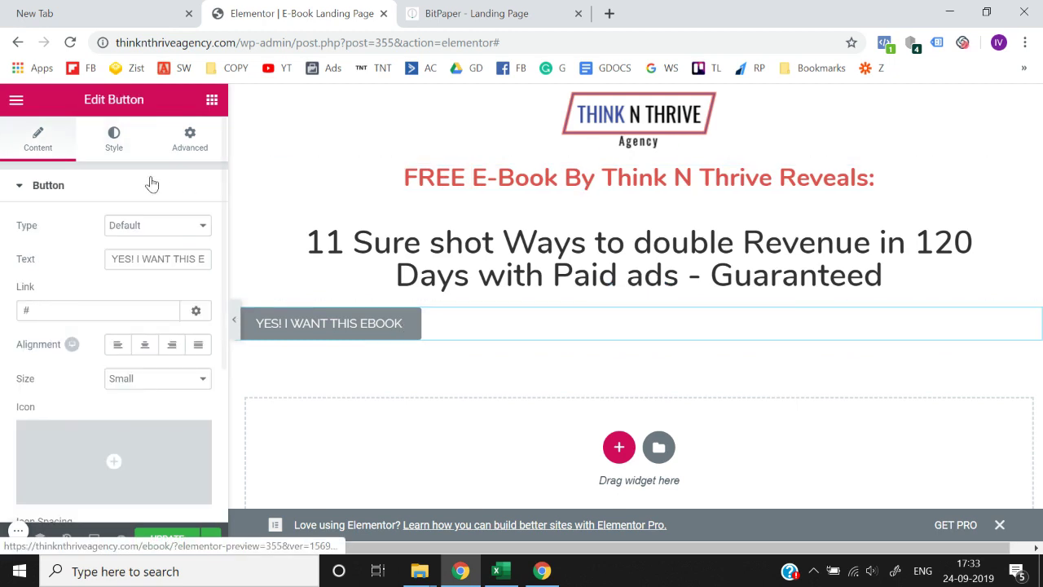
{"action": "left_click", "coordinate": [119, 145]}
{"action": "left_click", "coordinate": [38, 139]}
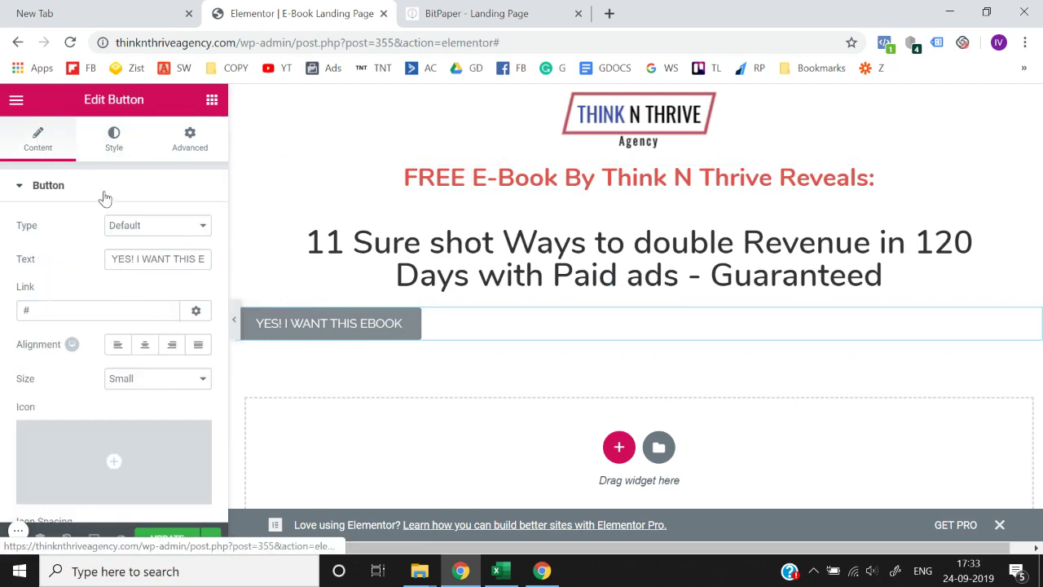
{"action": "scroll", "coordinate": [151, 305], "scroll_direction": "down", "scroll_amount": 1}
{"action": "left_click", "coordinate": [147, 281]}
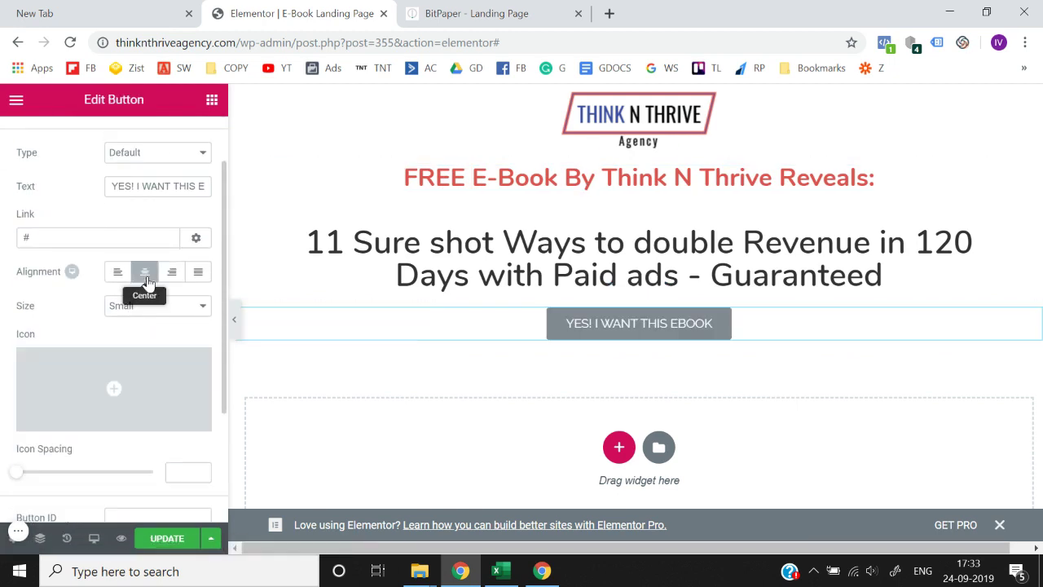
{"action": "scroll", "coordinate": [142, 159], "scroll_direction": "up", "scroll_amount": 2}
- Set the button's background color to the preset green #23a455
{"action": "left_click", "coordinate": [136, 145]}
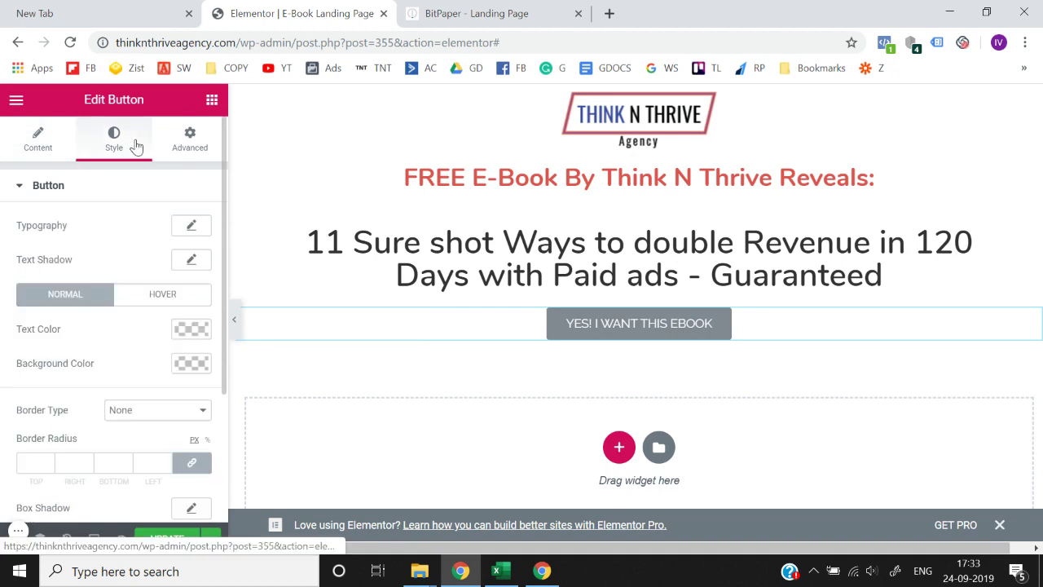
{"action": "scroll", "coordinate": [193, 330], "scroll_direction": "down", "scroll_amount": 2}
{"action": "left_click", "coordinate": [195, 249]}
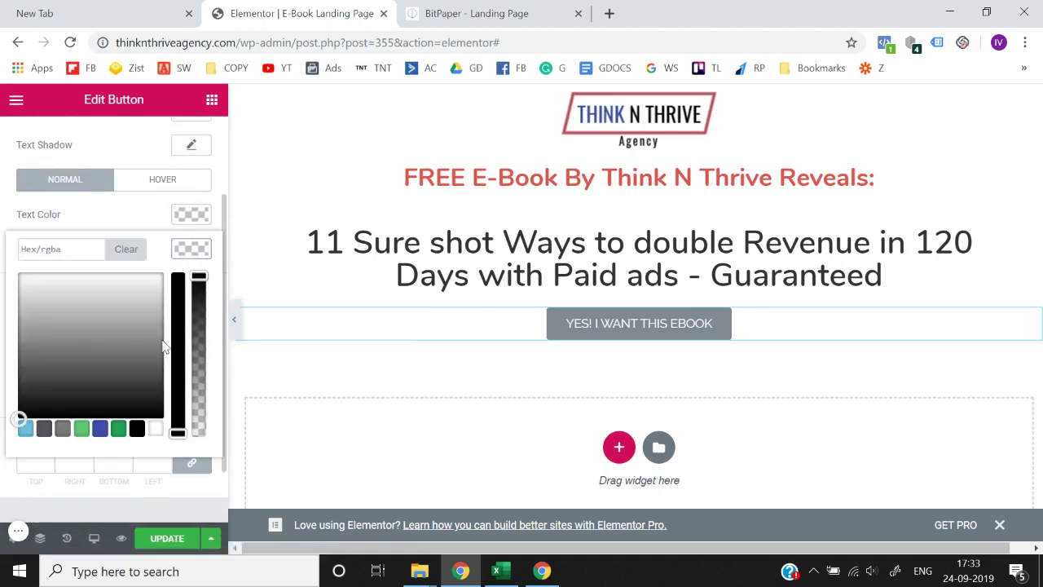
{"action": "left_click", "coordinate": [119, 429]}
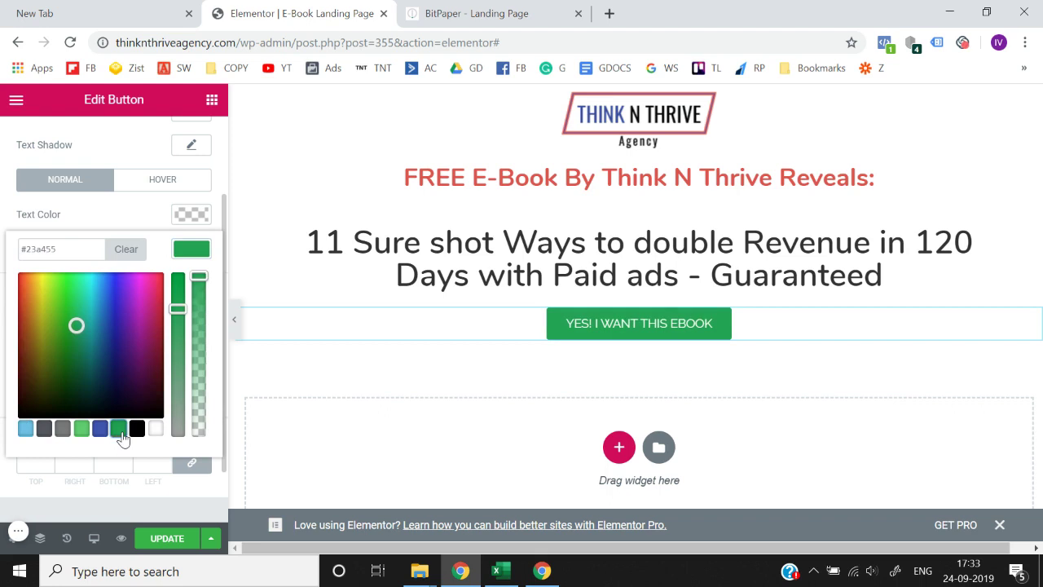
{"action": "left_click", "coordinate": [3, 267]}
{"action": "scroll", "coordinate": [82, 203], "scroll_direction": "up", "scroll_amount": 3}
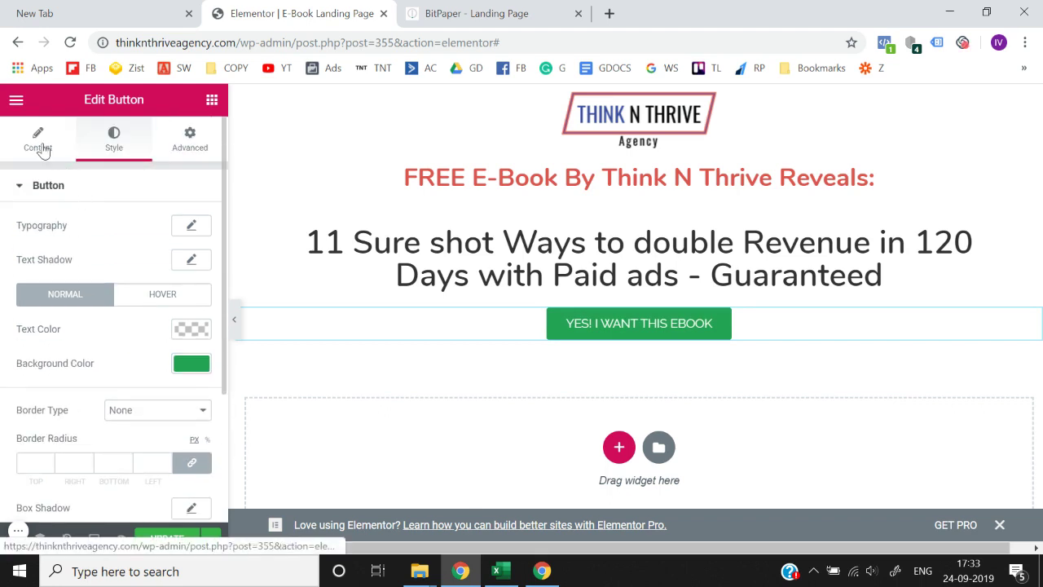
- Set the button's size to Medium and update the page
{"action": "left_click", "coordinate": [38, 146]}
{"action": "scroll", "coordinate": [106, 301], "scroll_direction": "down", "scroll_amount": 3}
{"action": "left_click", "coordinate": [147, 237]}
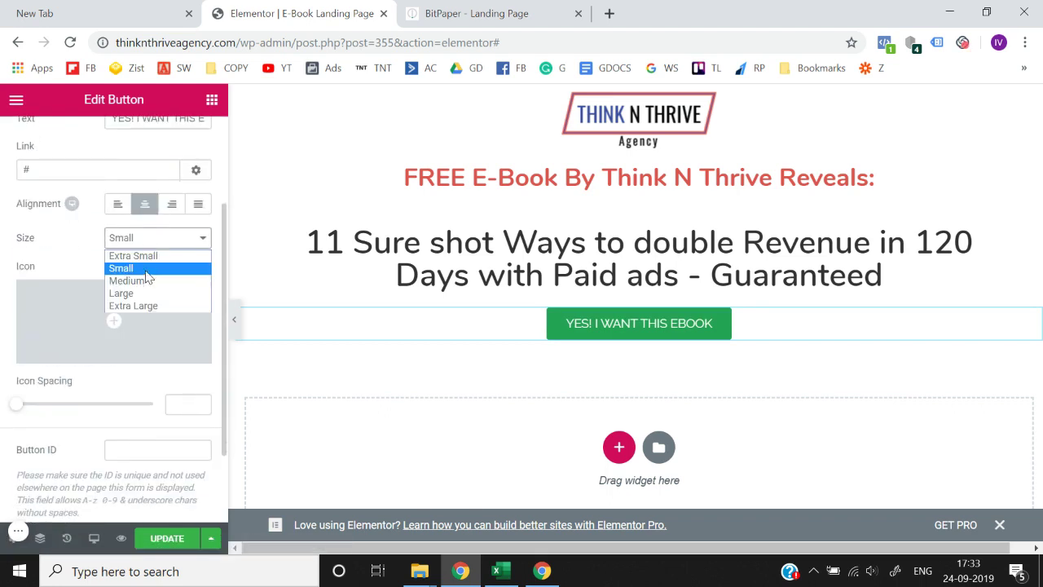
{"action": "left_click", "coordinate": [134, 281]}
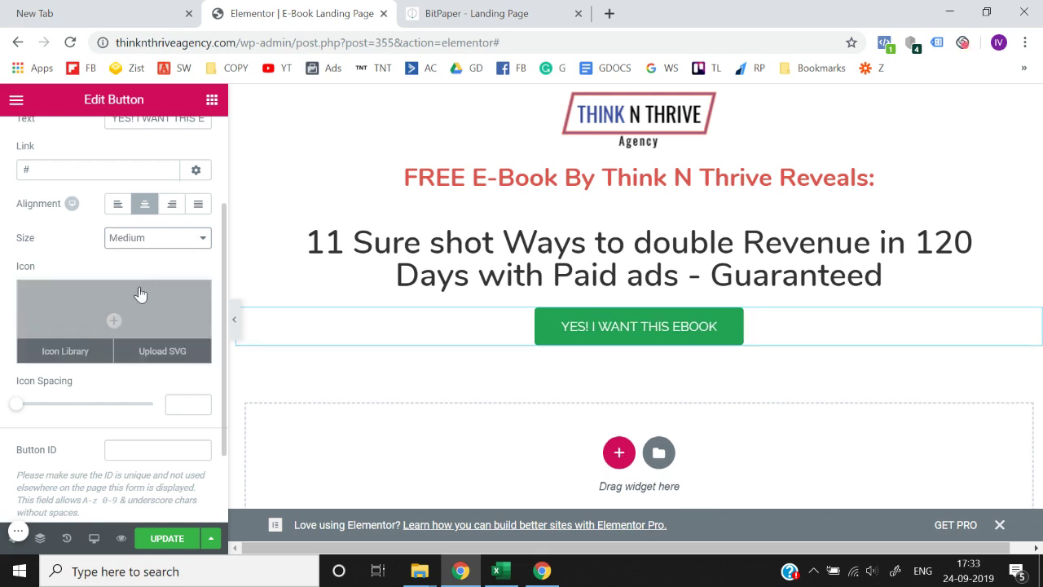
{"action": "scroll", "coordinate": [2, 308], "scroll_direction": "up", "scroll_amount": 2}
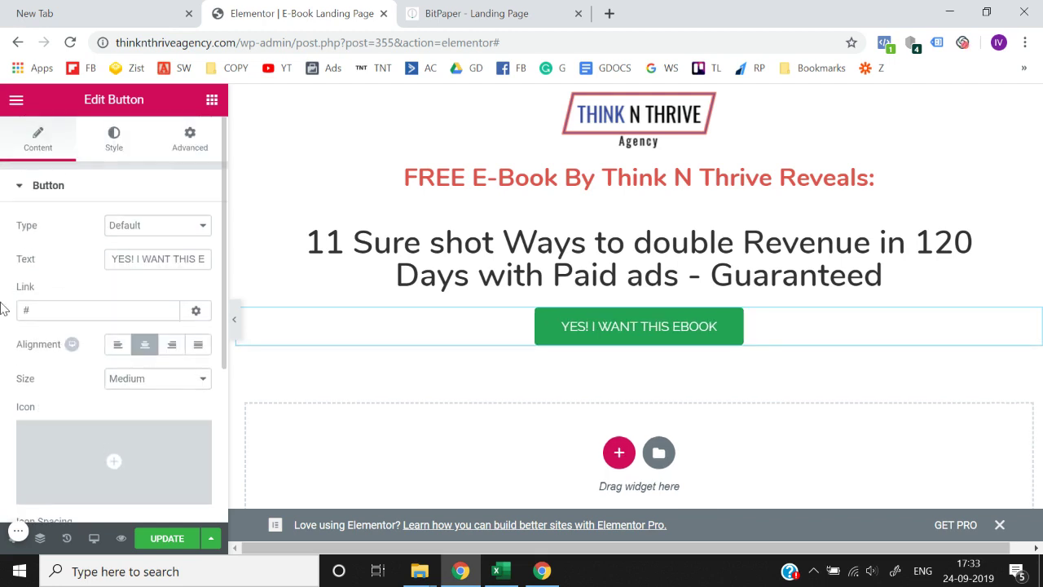
{"action": "scroll", "coordinate": [2, 308], "scroll_direction": "down", "scroll_amount": 3}
{"action": "scroll", "coordinate": [52, 298], "scroll_direction": "up", "scroll_amount": 3}
{"action": "left_click", "coordinate": [162, 541]}
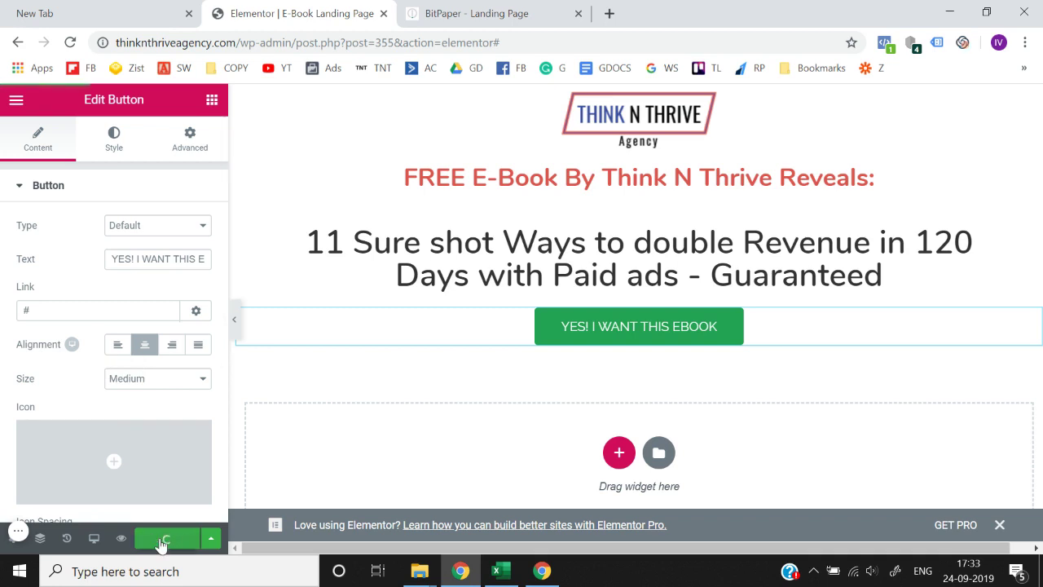
- Check the page with the button in the mobile preview, then in the desktop preview with the editing panel hidden
{"action": "left_click", "coordinate": [95, 539]}
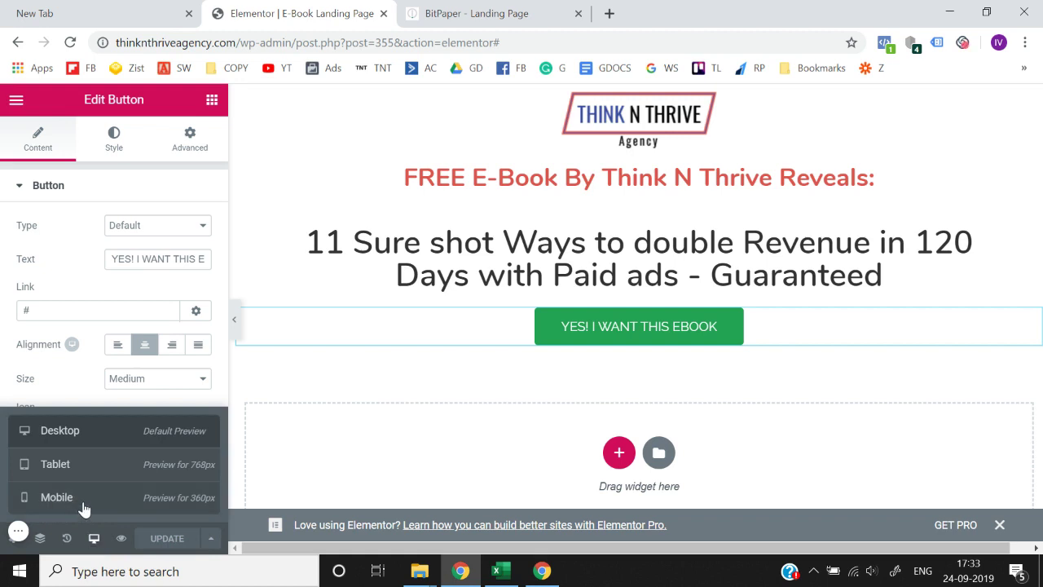
{"action": "left_click", "coordinate": [83, 508]}
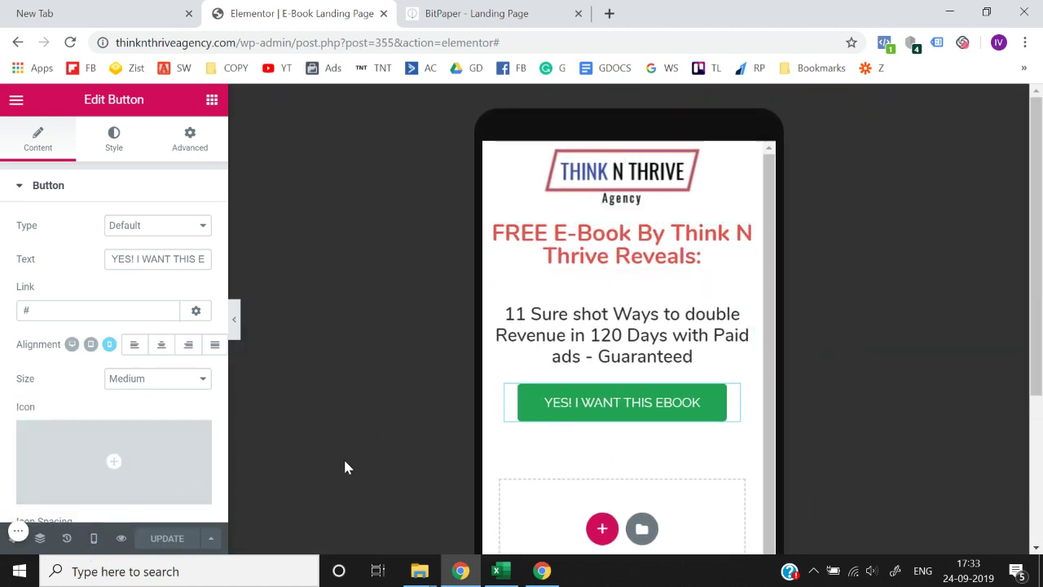
{"action": "left_click", "coordinate": [94, 540]}
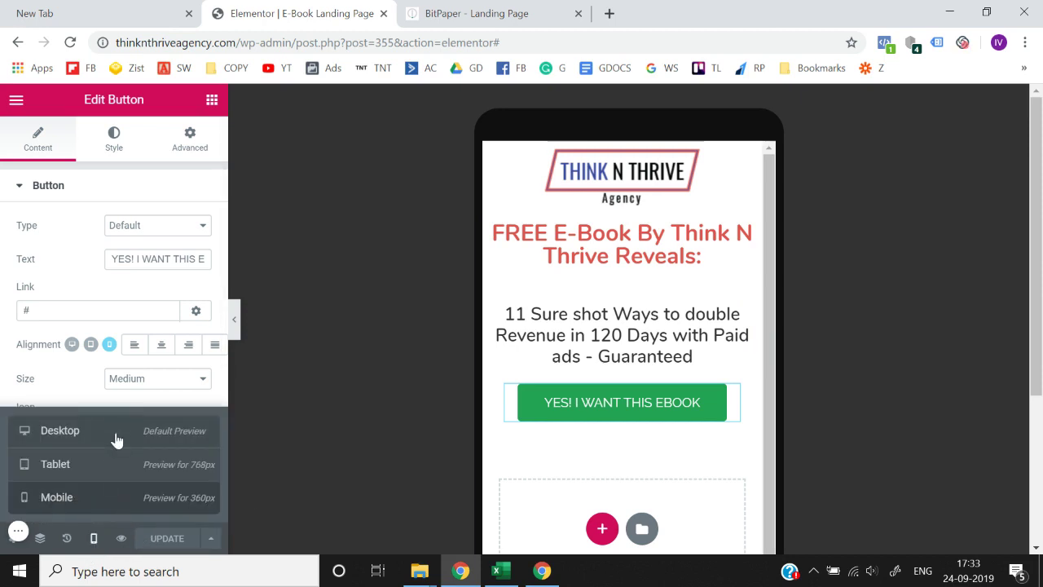
{"action": "left_click", "coordinate": [115, 438]}
{"action": "left_click", "coordinate": [234, 330]}
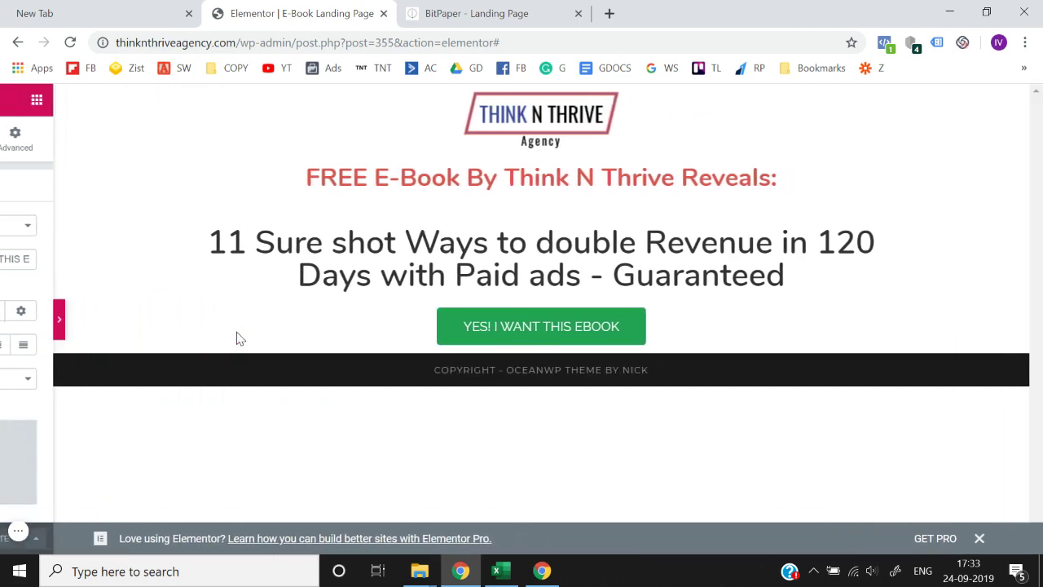
{"action": "left_click", "coordinate": [5, 322]}
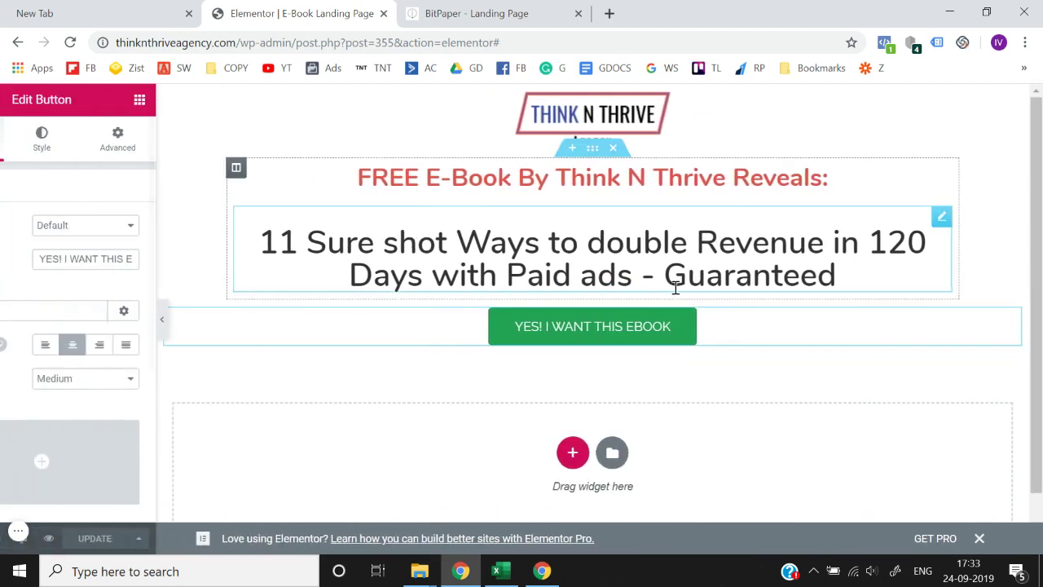
- Add an Image widget between the second heading and the button, using Arrow.png from the media library
{"action": "left_click", "coordinate": [211, 100]}
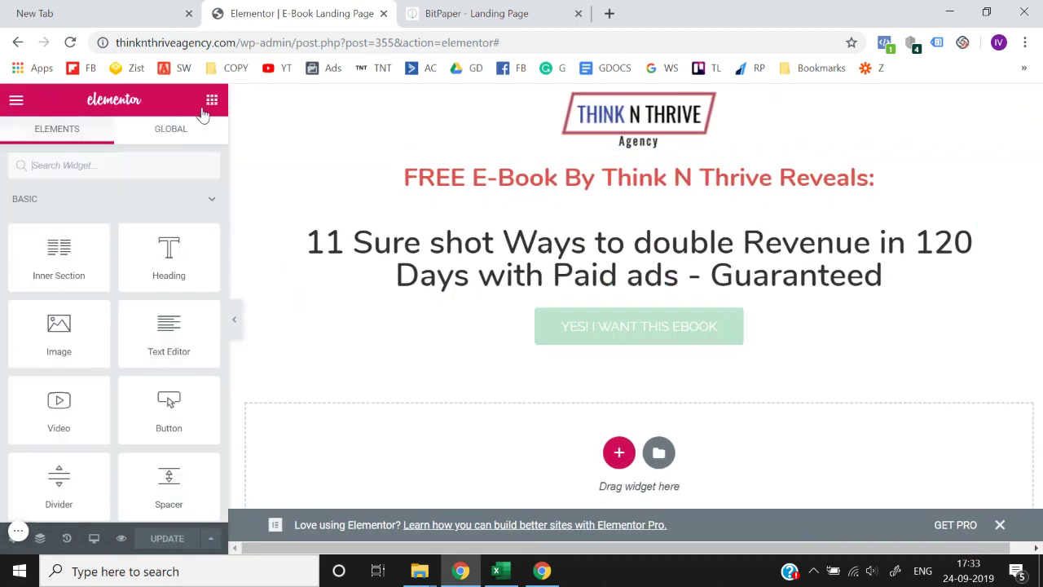
{"action": "type", "text": "ima"}
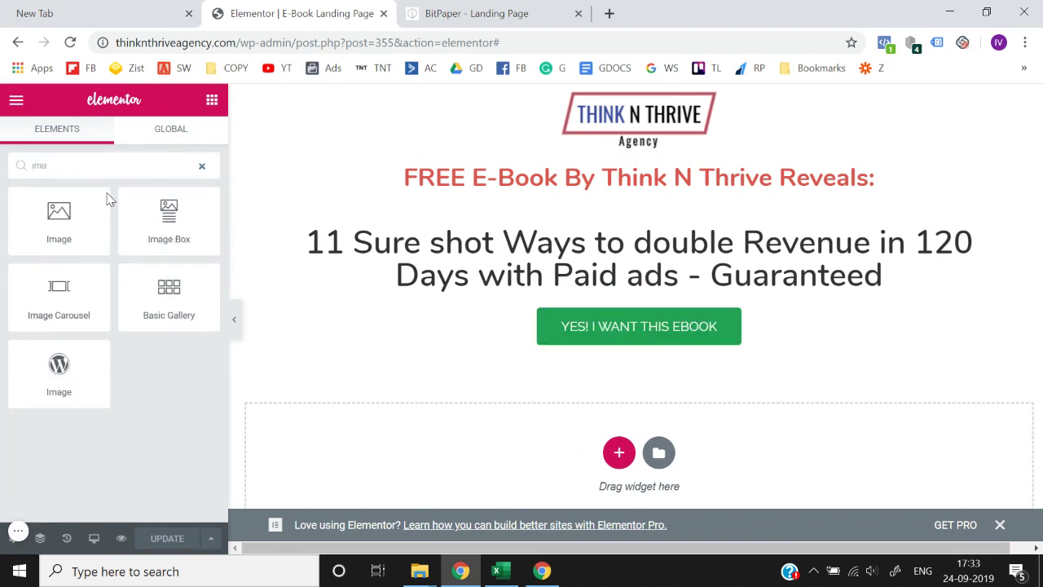
{"action": "left_click_drag", "start_coordinate": [108, 199], "coordinate": [579, 289]}
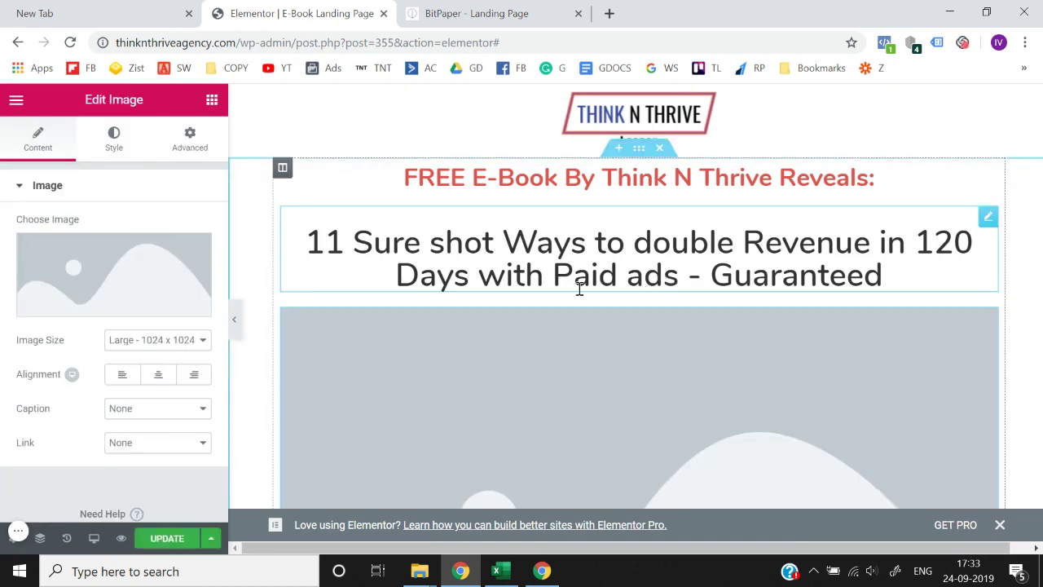
{"action": "left_click", "coordinate": [127, 263]}
{"action": "scroll", "coordinate": [340, 374], "scroll_direction": "down", "scroll_amount": 3}
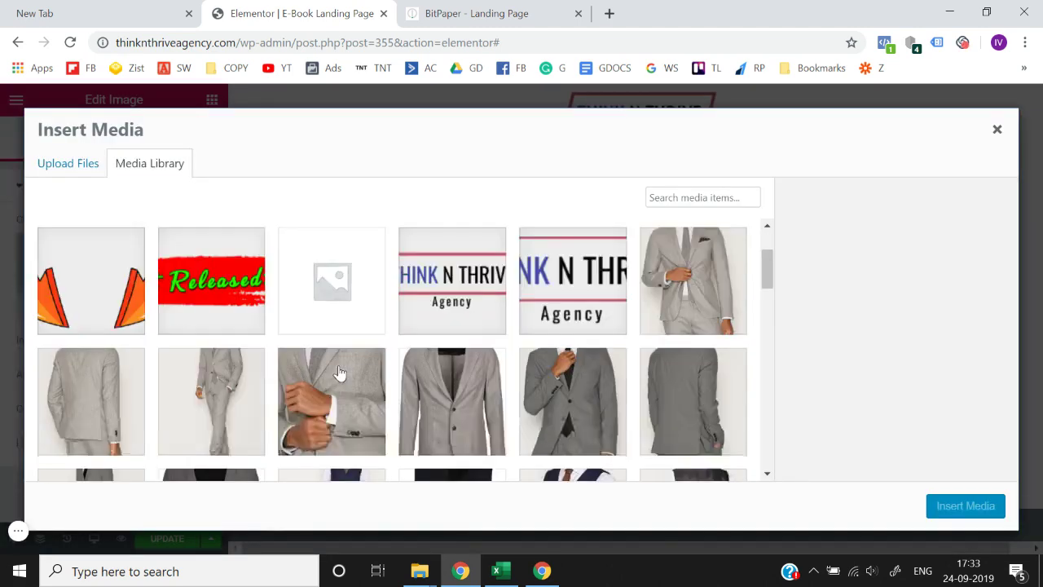
{"action": "left_click", "coordinate": [46, 257]}
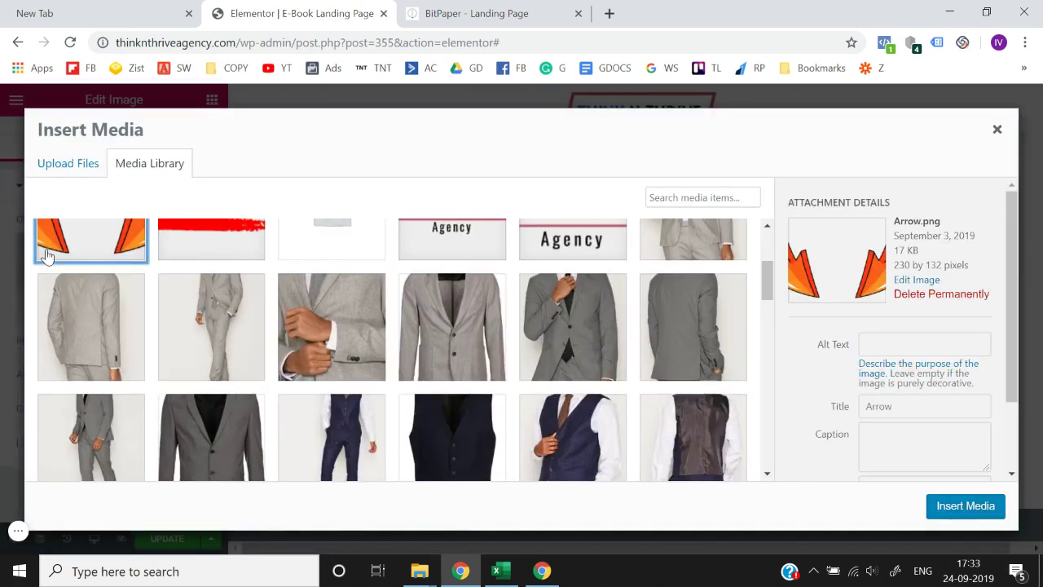
{"action": "left_click", "coordinate": [946, 506]}
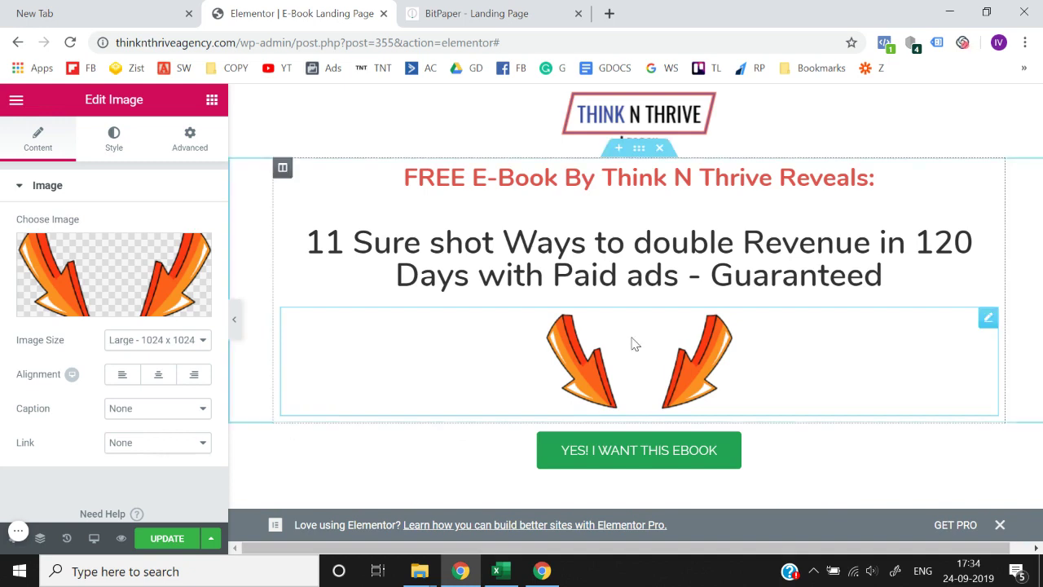
- Set the arrow image's desktop width to 16% and check it in the mobile preview
{"action": "left_click", "coordinate": [109, 151]}
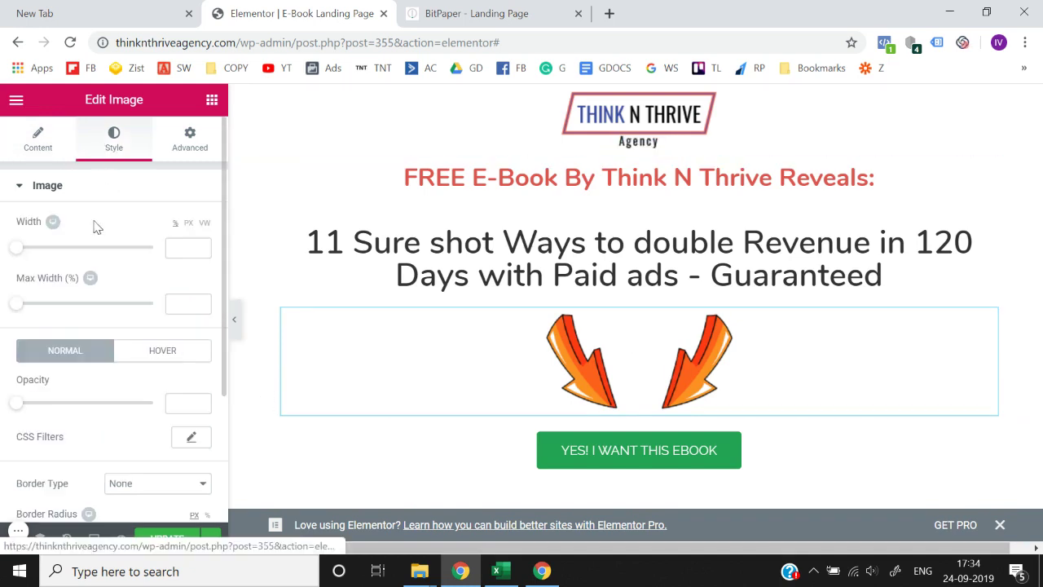
{"action": "left_click_drag", "start_coordinate": [16, 248], "coordinate": [39, 255]}
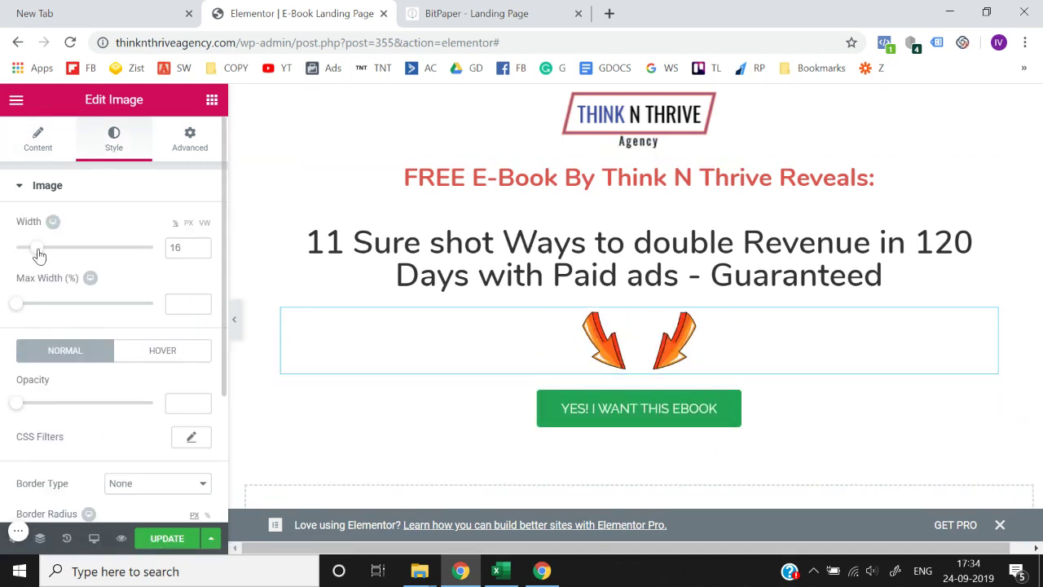
{"action": "left_click", "coordinate": [98, 545]}
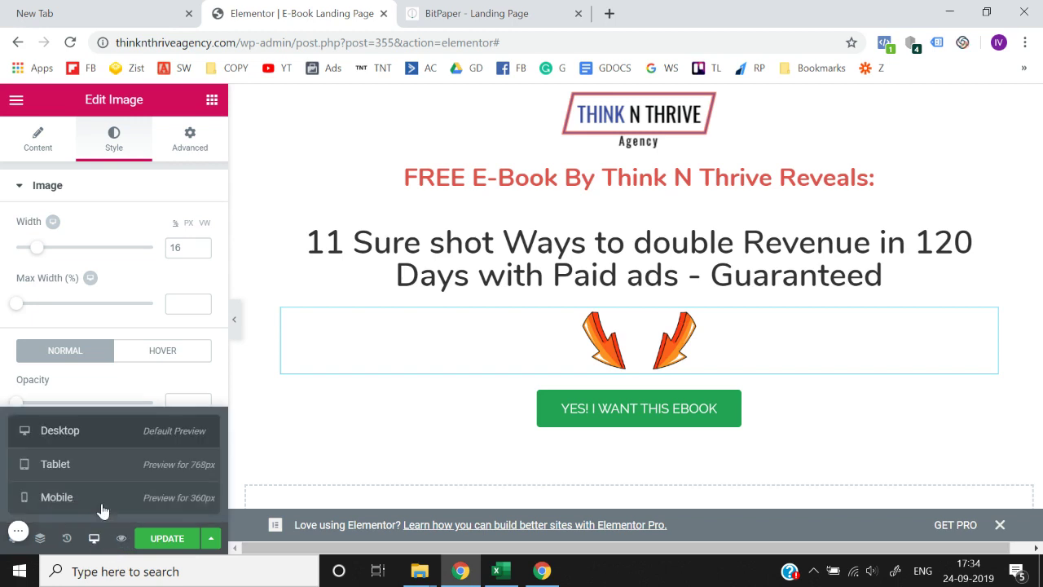
{"action": "left_click", "coordinate": [100, 502]}
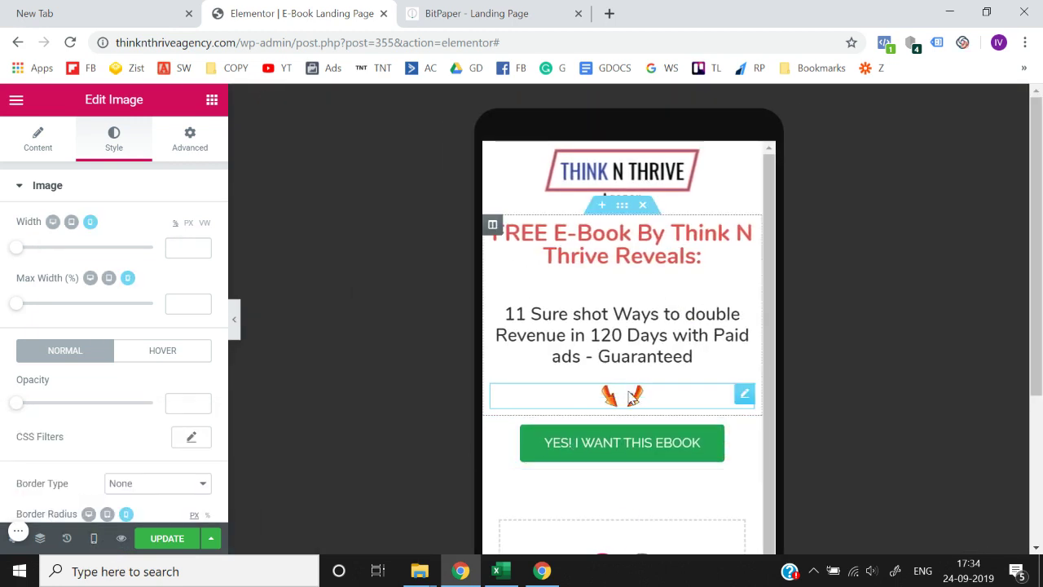
- Set the arrow image's mobile width to 26%, update the page and return to the desktop preview
{"action": "left_click", "coordinate": [31, 147]}
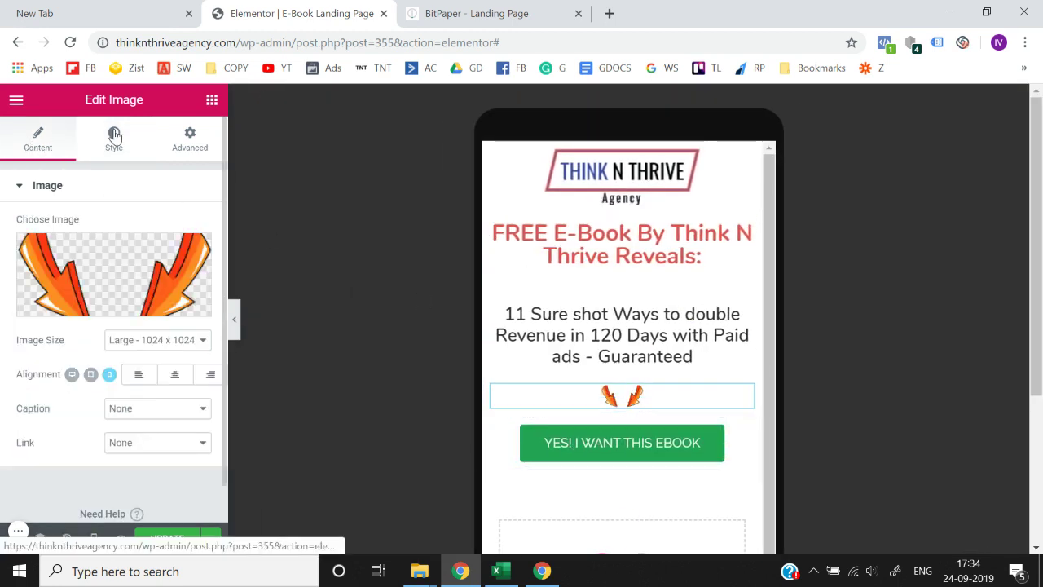
{"action": "left_click", "coordinate": [114, 136]}
{"action": "left_click_drag", "start_coordinate": [24, 250], "coordinate": [57, 259]}
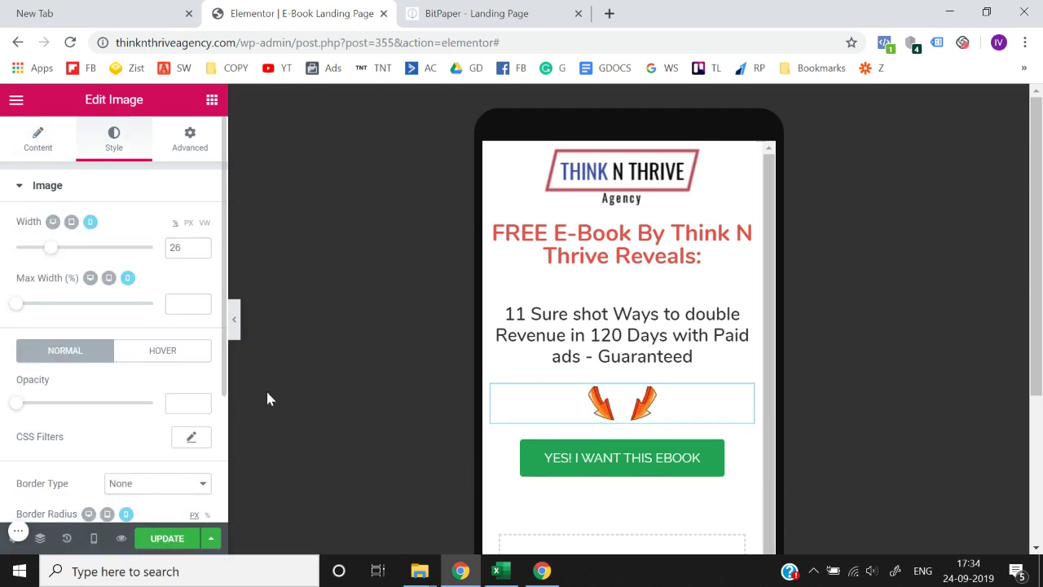
{"action": "left_click", "coordinate": [167, 539]}
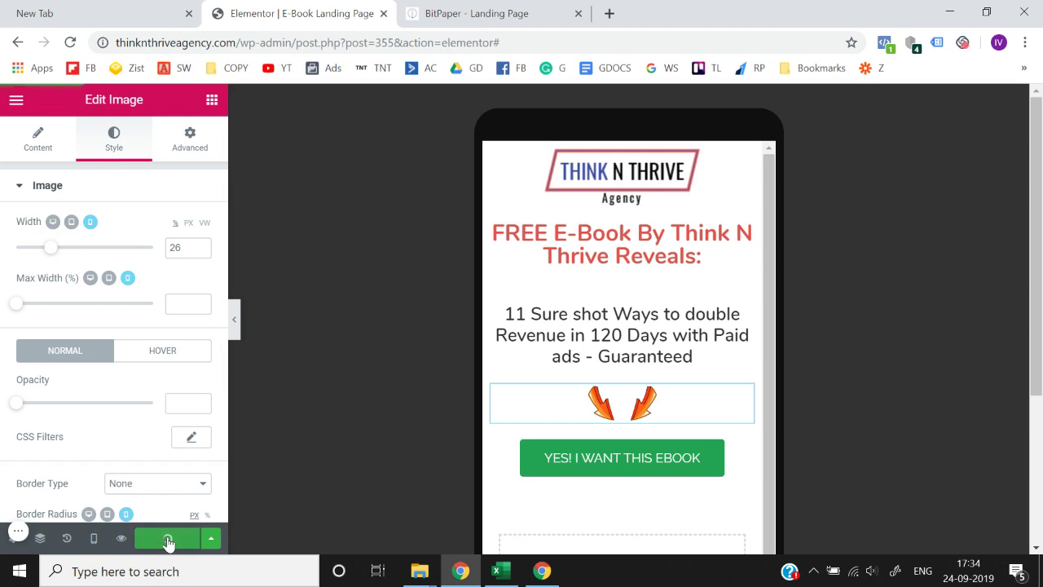
{"action": "left_click", "coordinate": [94, 542]}
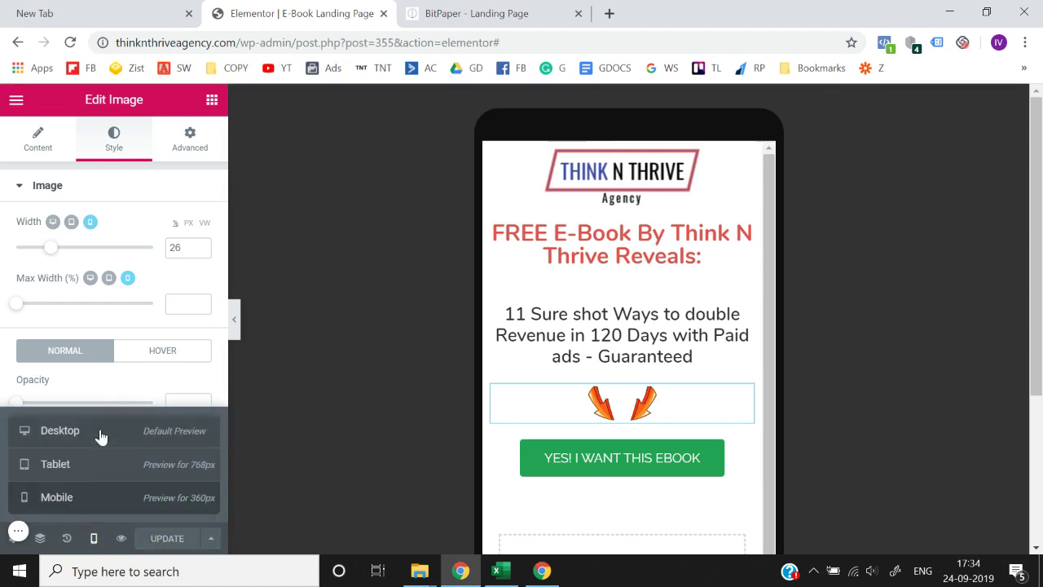
{"action": "left_click", "coordinate": [99, 438]}
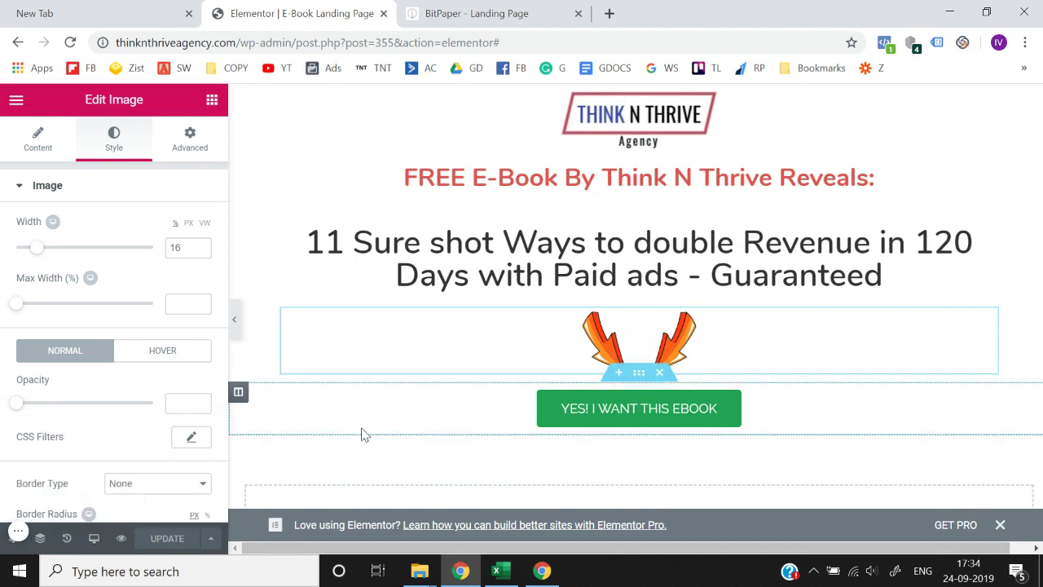
- Add a single-column section below the button and place a Heading widget in it
{"action": "scroll", "coordinate": [361, 434], "scroll_direction": "down", "scroll_amount": 2}
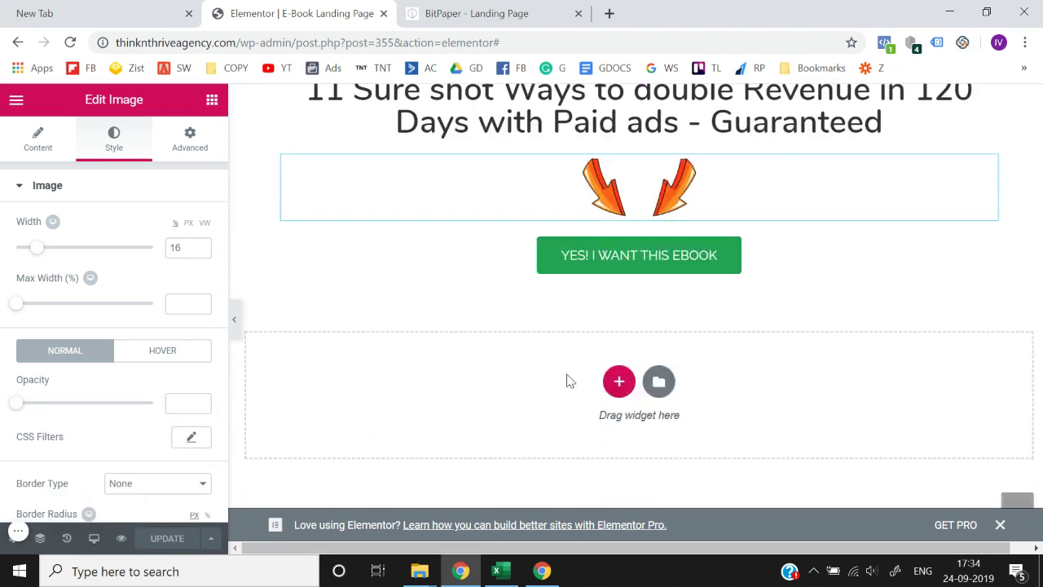
{"action": "left_click", "coordinate": [620, 381]}
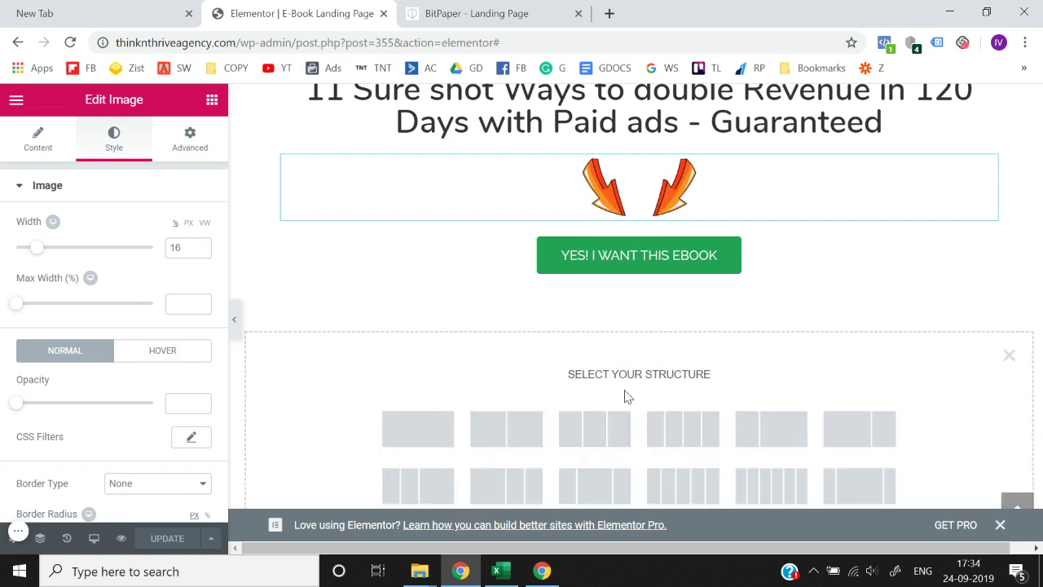
{"action": "left_click", "coordinate": [404, 454]}
{"action": "left_click", "coordinate": [211, 99]}
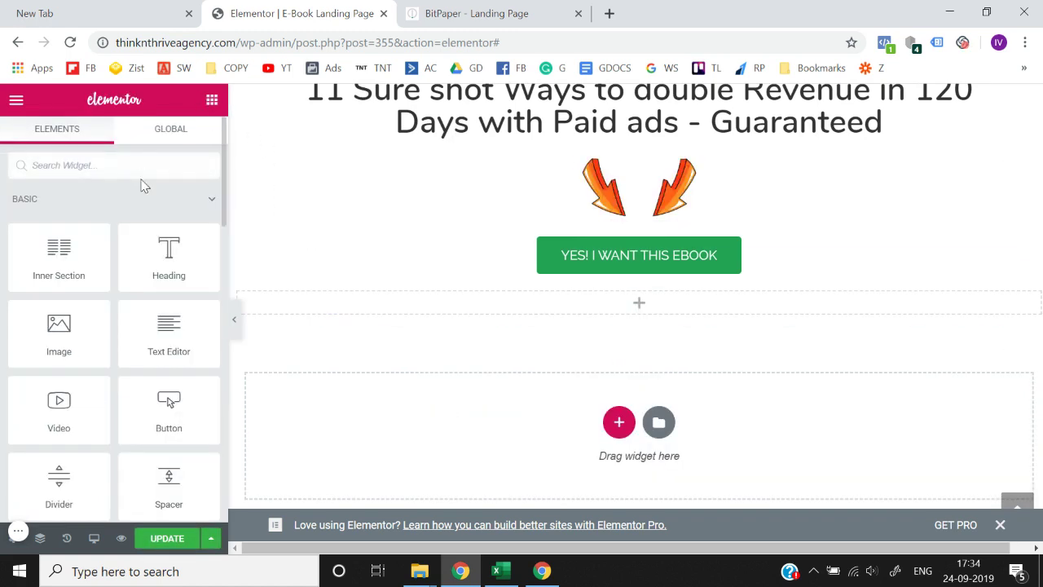
{"action": "left_click_drag", "start_coordinate": [158, 235], "coordinate": [620, 302]}
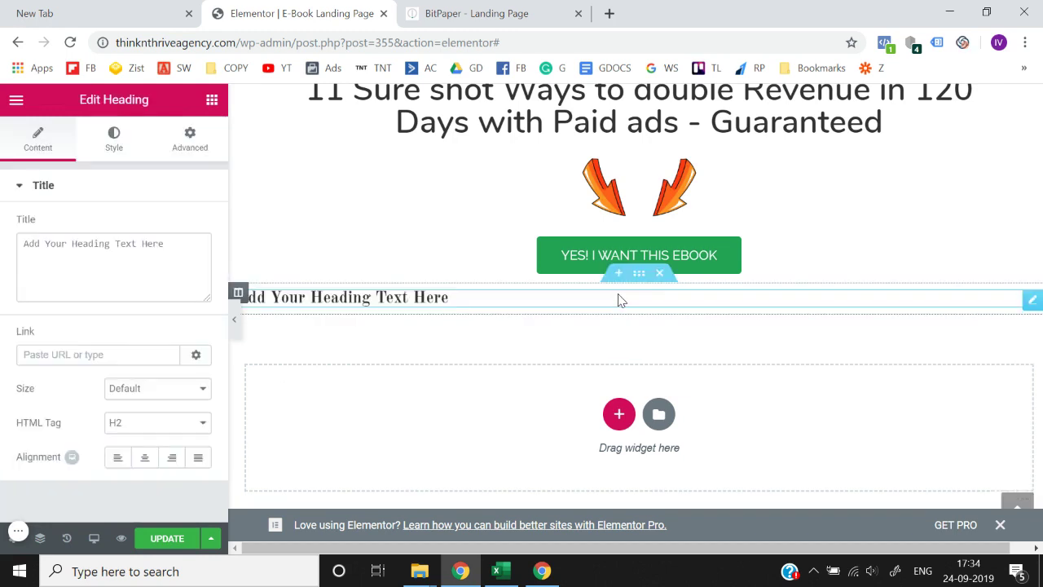
- Set the new heading's text to "ABOUT THINKNTHRIVE" and open its style settings
{"action": "triple_click", "coordinate": [161, 257]}
{"action": "type", "text": "ABOUT T"}
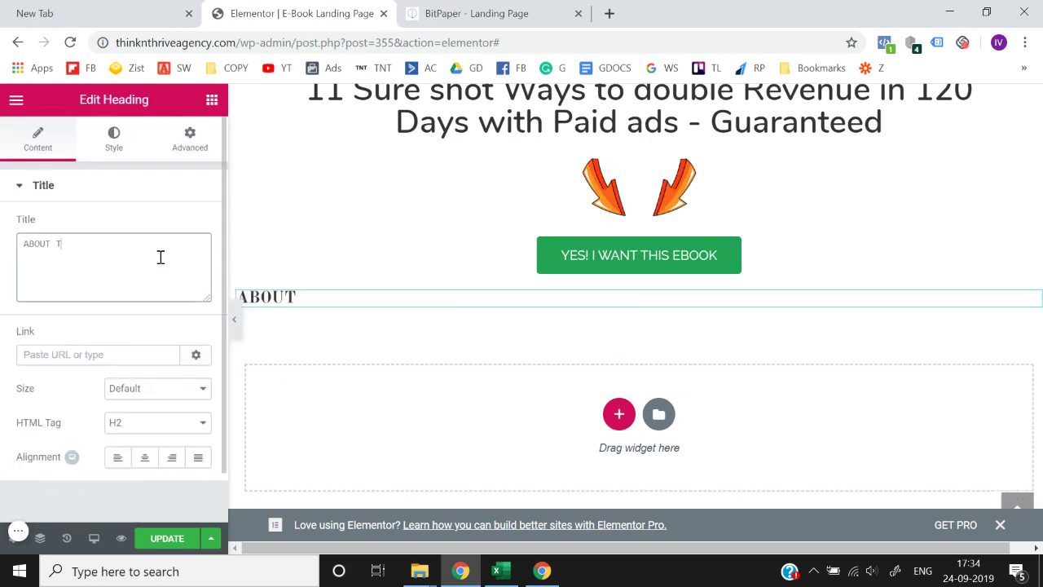
{"action": "type", "text": "HINK"}
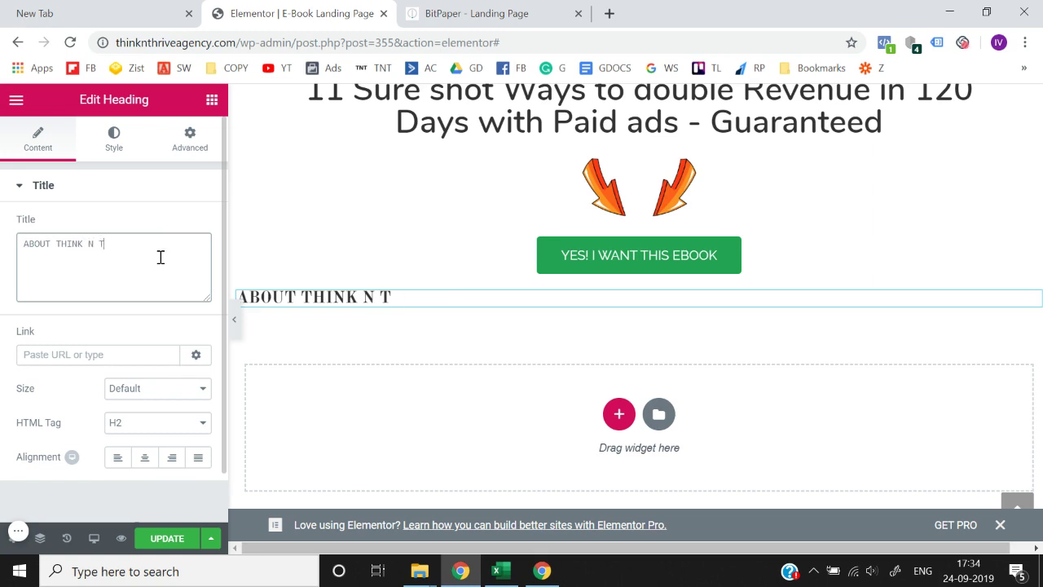
{"action": "type", "text": "NTHRIVE"}
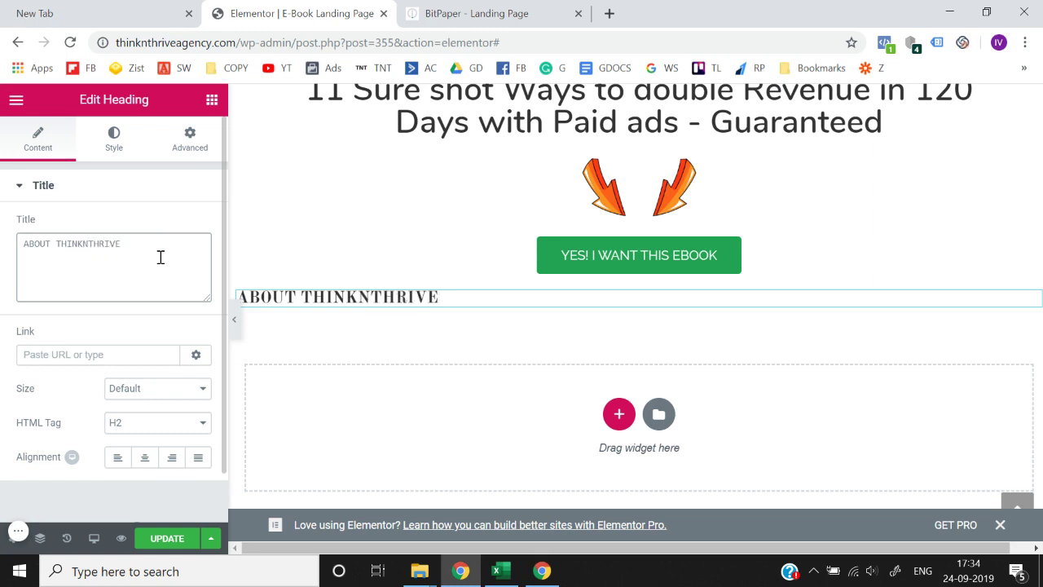
{"action": "key", "text": "ctrl+a"}
{"action": "left_click", "coordinate": [161, 257]}
{"action": "left_click", "coordinate": [114, 139]}
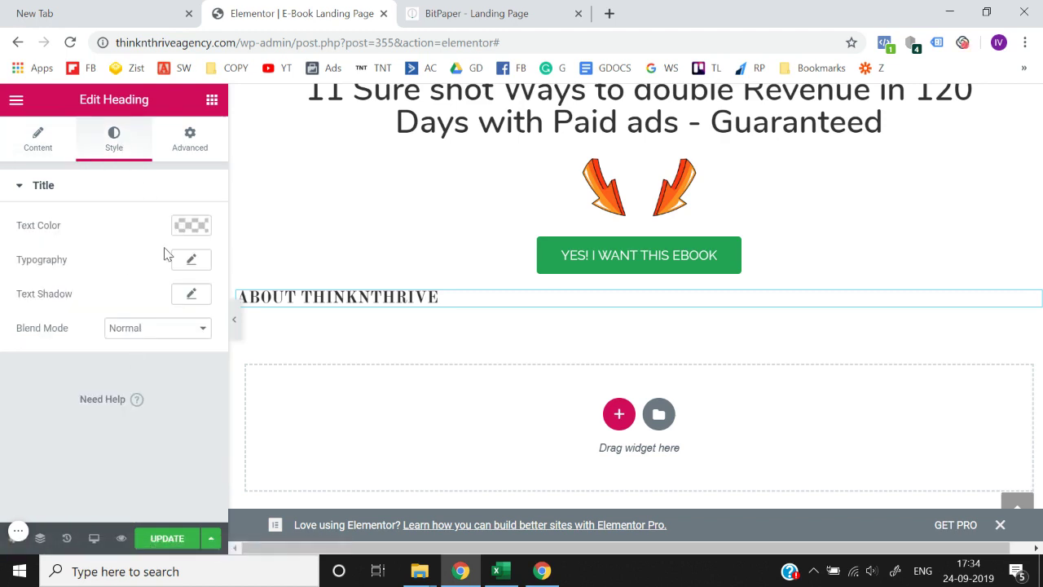
- Delete the section containing the "ABOUT THINKNTHRIVE" heading
{"action": "scroll", "coordinate": [306, 223], "scroll_direction": "up", "scroll_amount": 2}
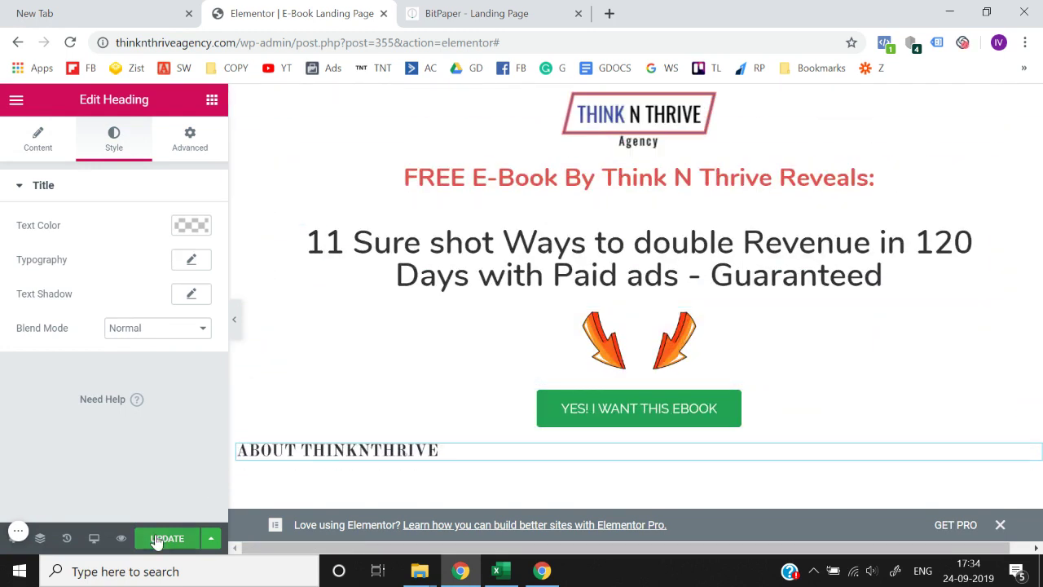
{"action": "scroll", "coordinate": [468, 481], "scroll_direction": "down", "scroll_amount": 1}
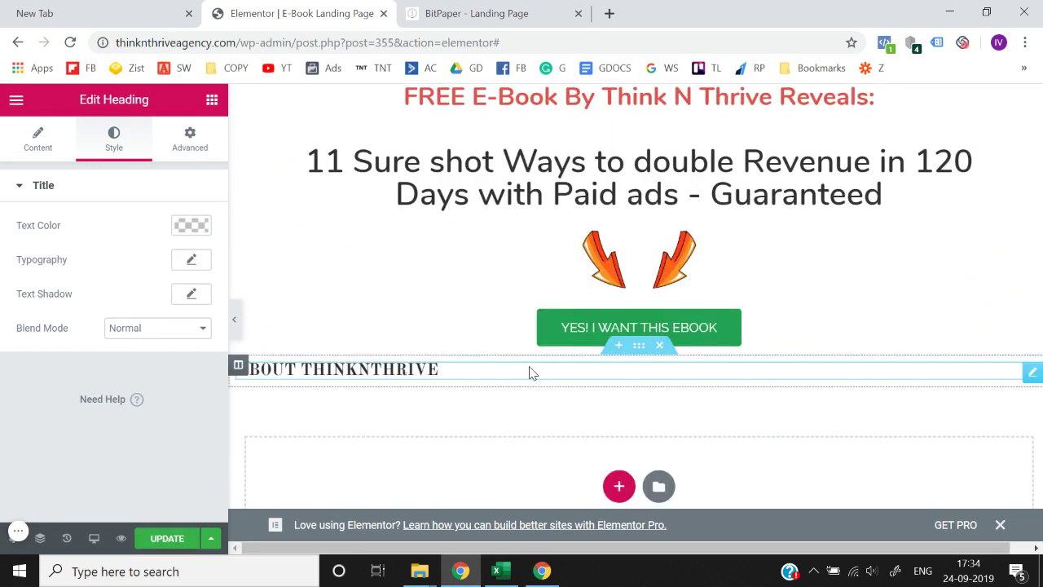
{"action": "left_click", "coordinate": [660, 345]}
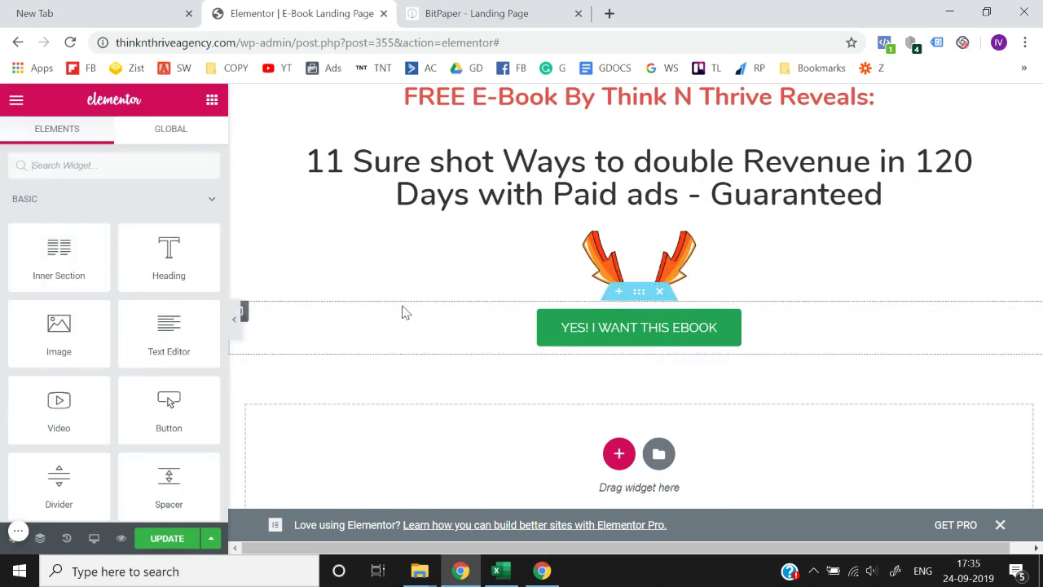
{"action": "scroll", "coordinate": [403, 311], "scroll_direction": "up", "scroll_amount": 1}
- Update the landing page and exit Elementor to the WordPress dashboard
{"action": "left_click", "coordinate": [169, 541]}
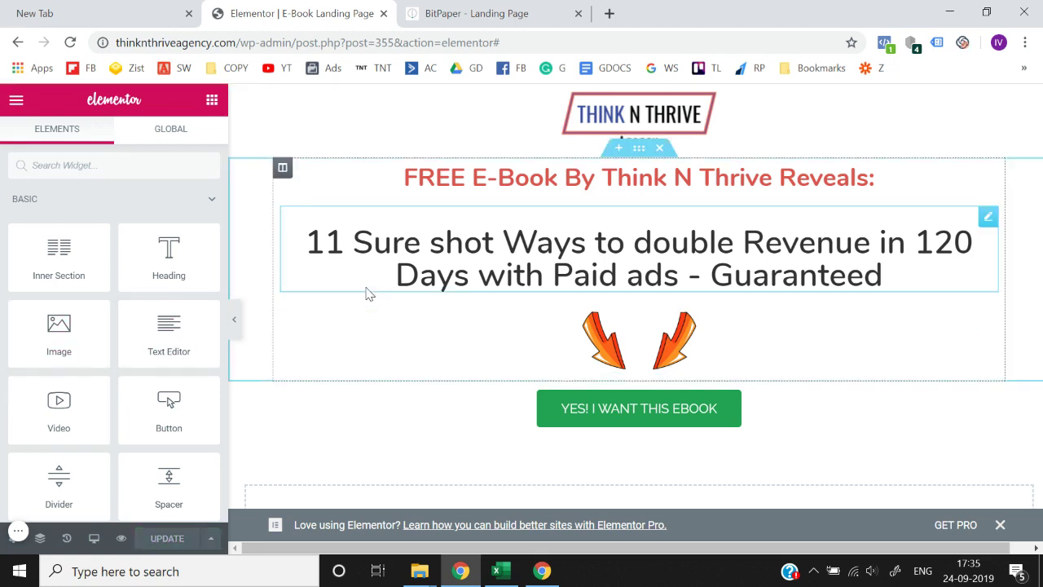
{"action": "left_click", "coordinate": [16, 99]}
{"action": "scroll", "coordinate": [51, 392], "scroll_direction": "down", "scroll_amount": 2}
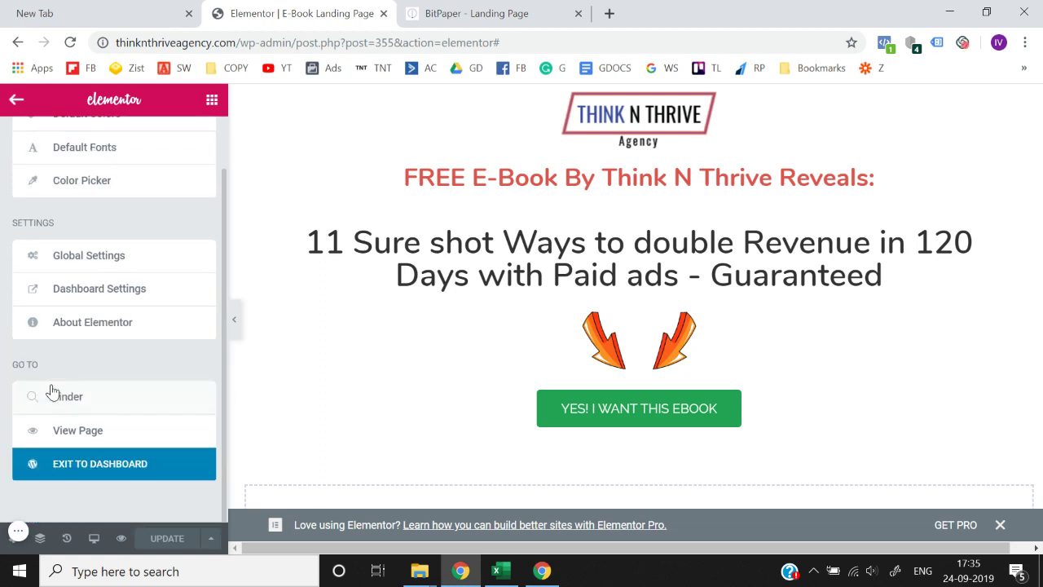
{"action": "left_click", "coordinate": [82, 480]}
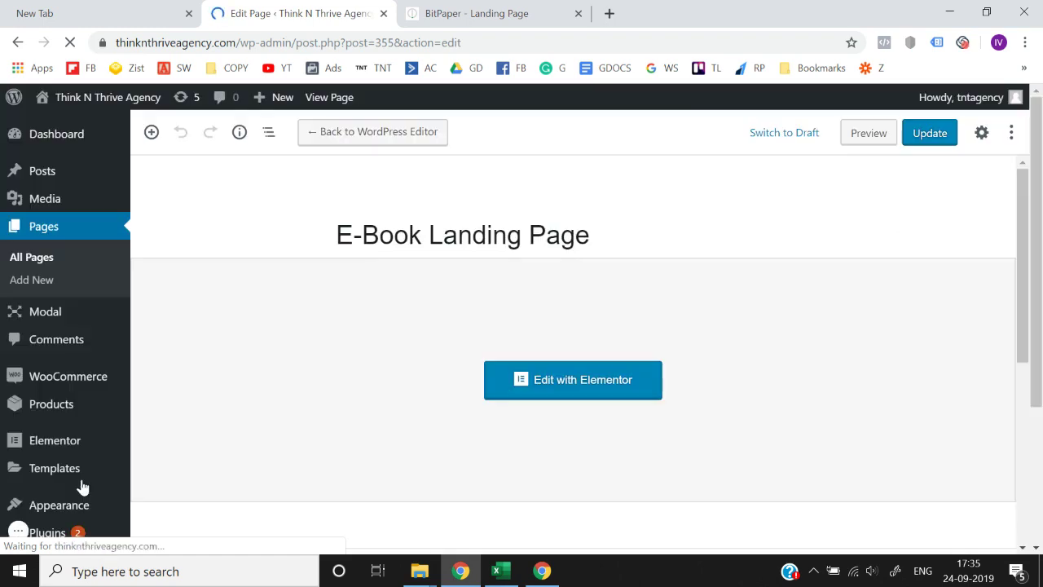
- Switch to BitPaper, review the thank you page notes on sheet 6, and return to WordPress
{"action": "left_click", "coordinate": [415, 6]}
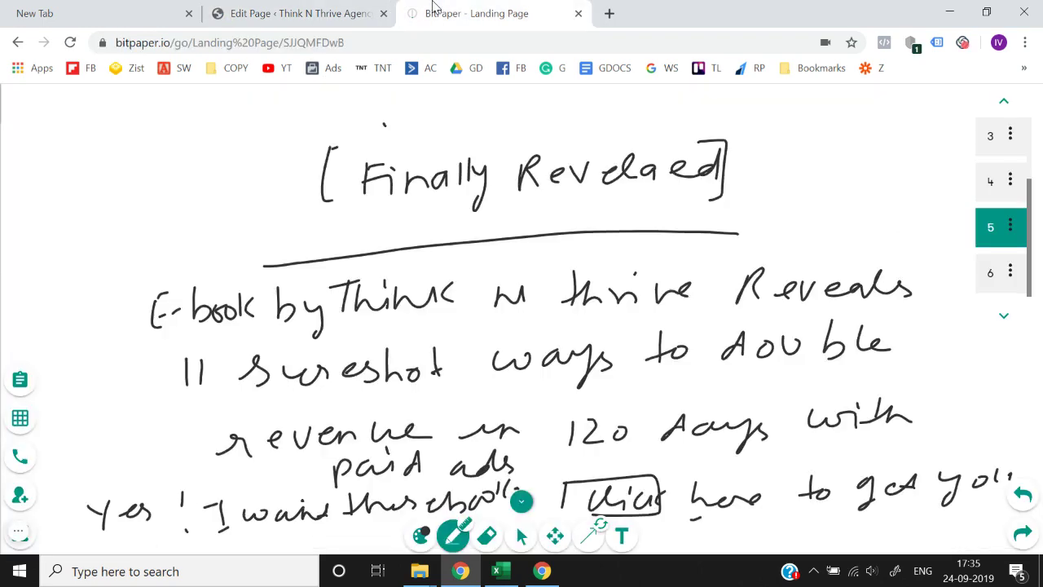
{"action": "left_click", "coordinate": [992, 272]}
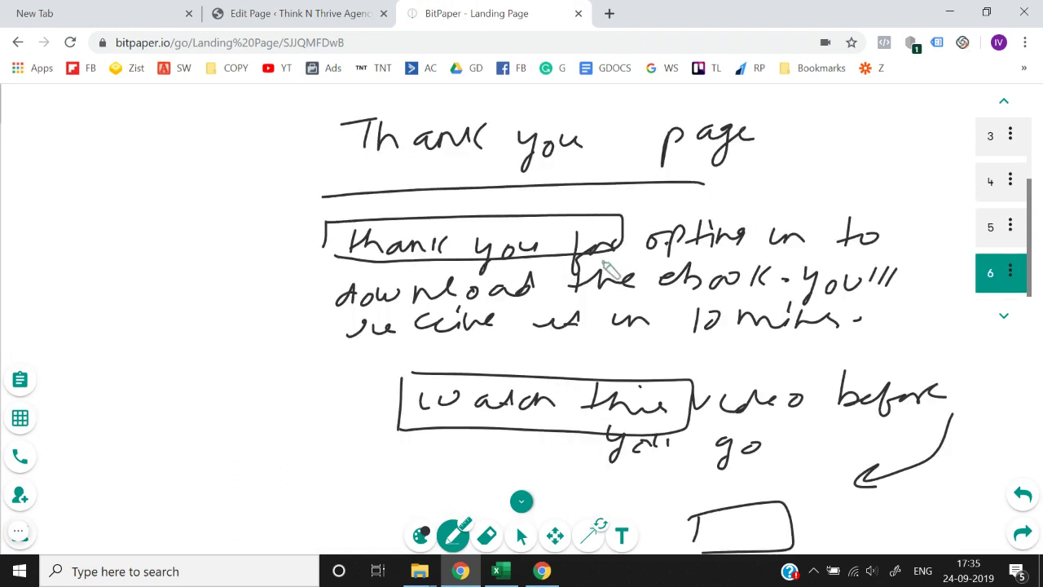
{"action": "left_click", "coordinate": [293, 14]}
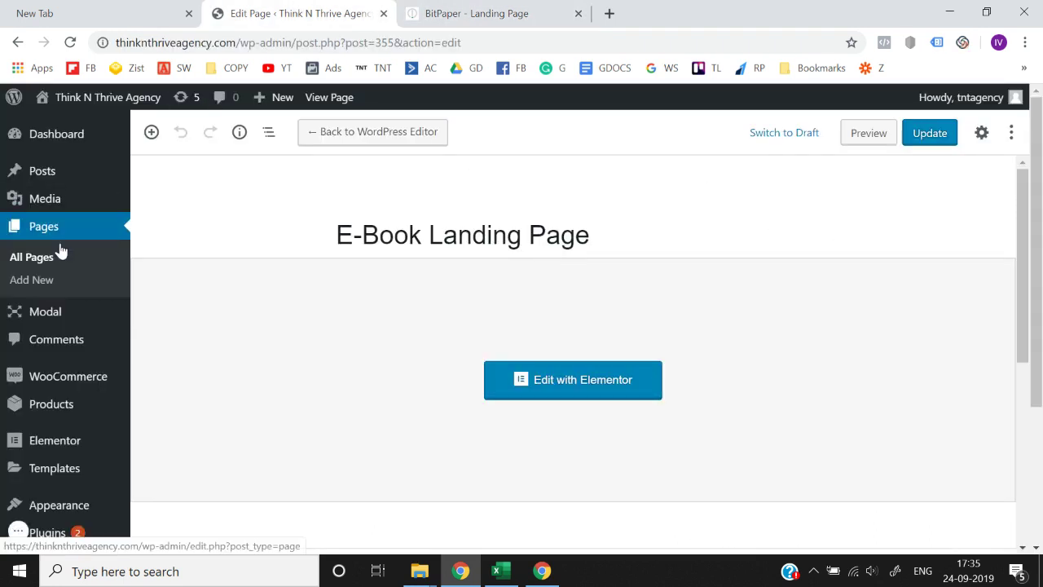
- Create a new WordPress page titled "E-Book Thank you Page"
{"action": "left_click", "coordinate": [31, 285]}
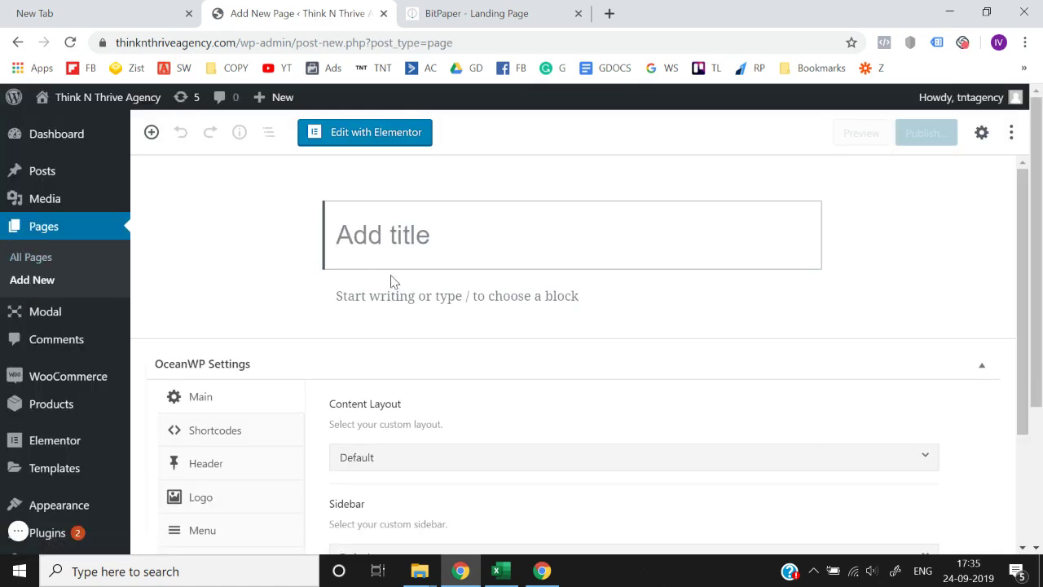
{"action": "type", "text": "Thank"}
{"action": "key", "text": "ctrl+a"}
{"action": "key", "text": "BackSpace"}
{"action": "type", "text": "E"}
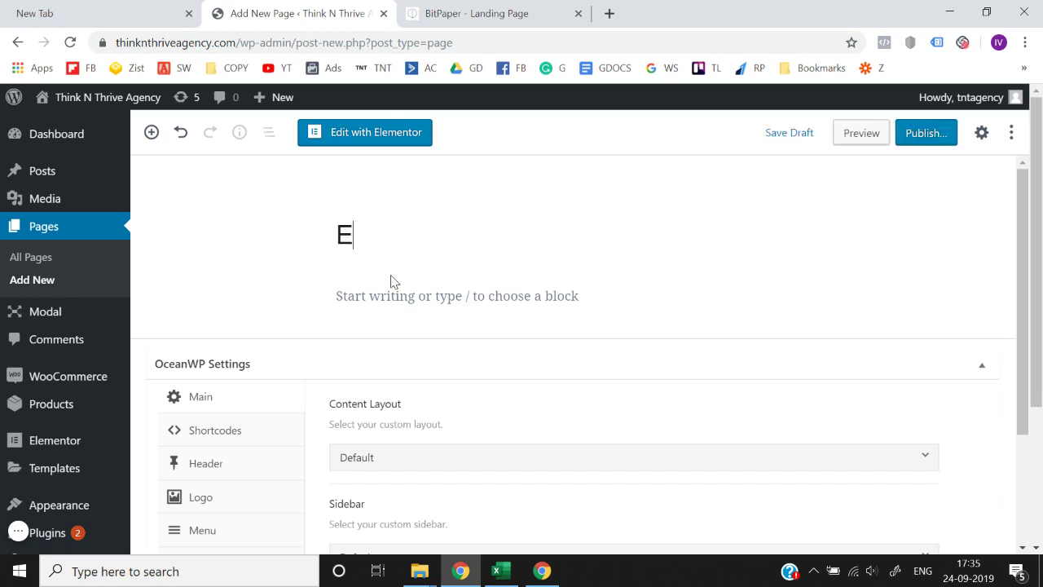
{"action": "type", "text": "-Book Thank"}
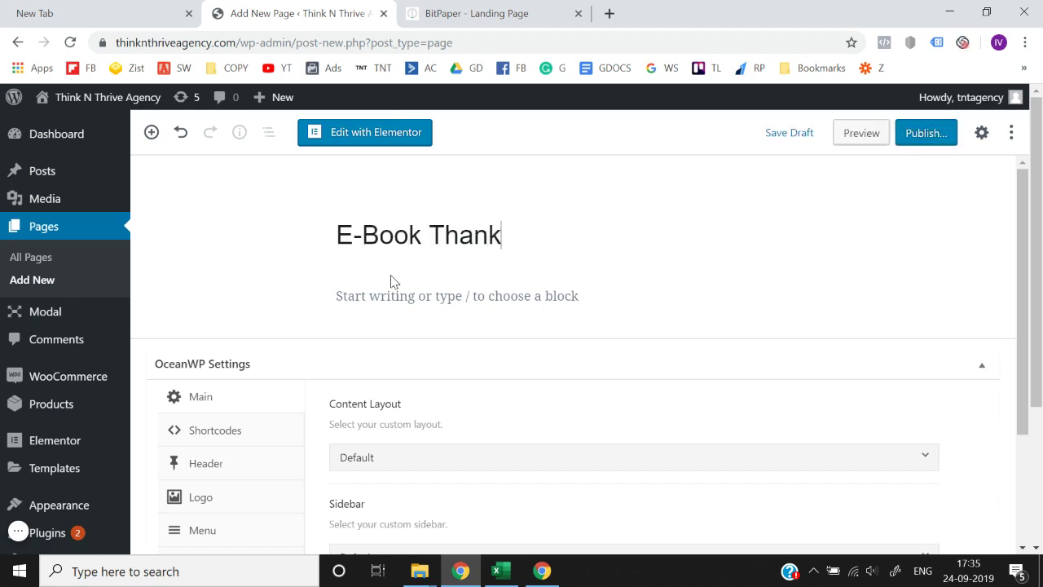
{"action": "type", "text": " you Page"}
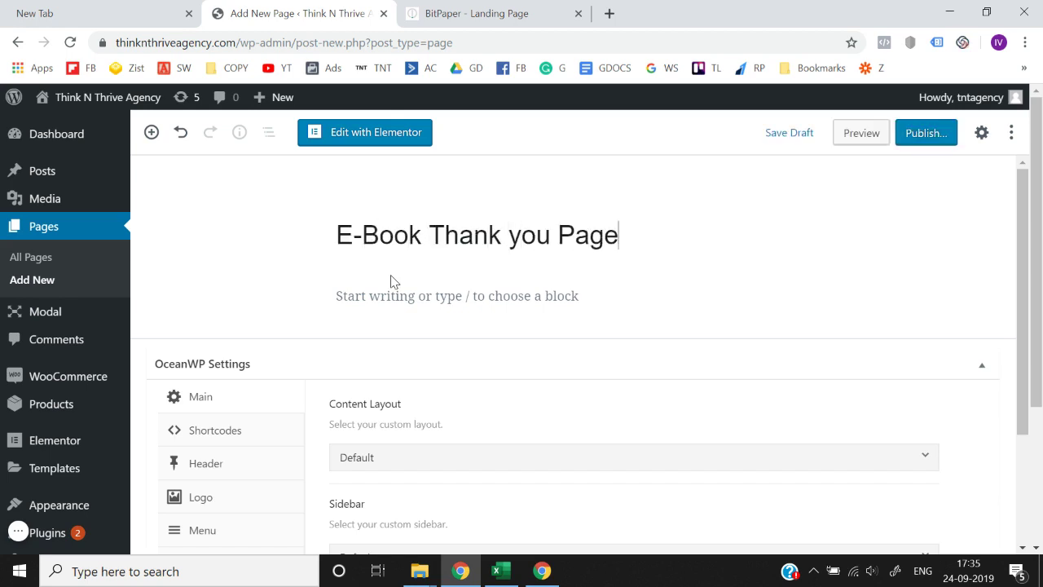
- Publish the E-Book Thank you Page with public visibility and close the publishing confirmation
{"action": "left_click", "coordinate": [924, 132]}
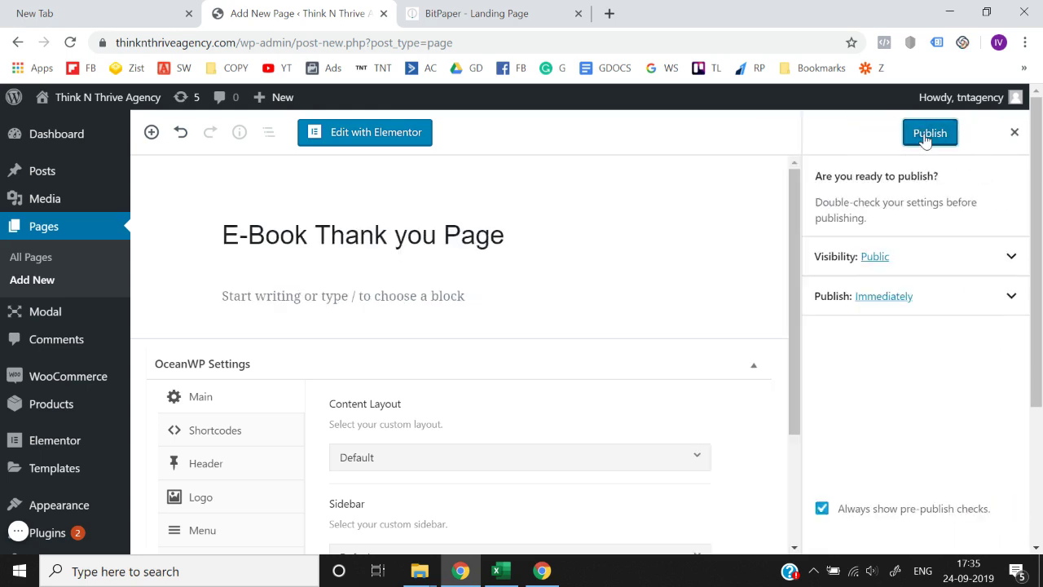
{"action": "left_click", "coordinate": [926, 138]}
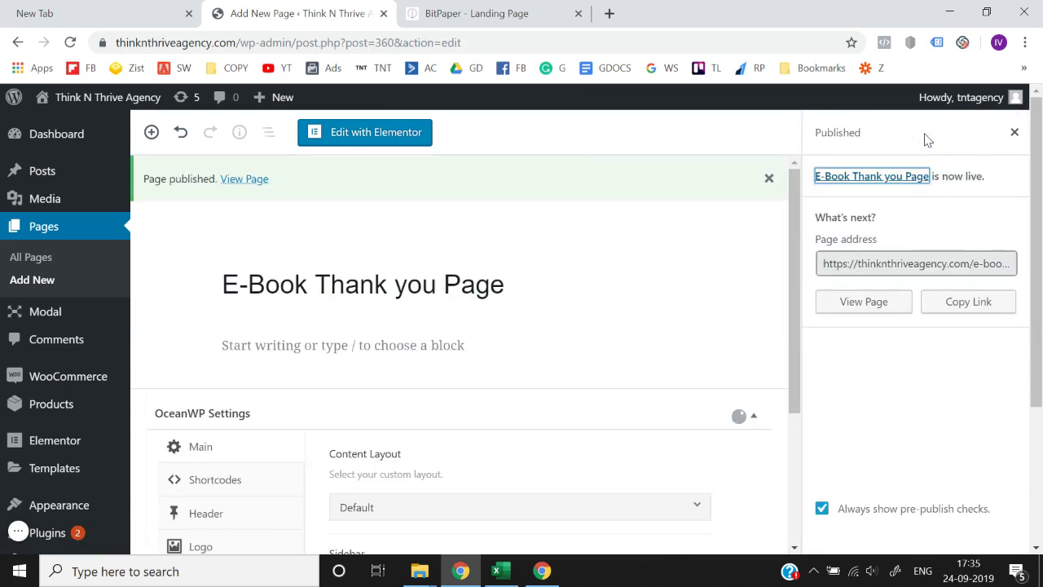
{"action": "left_click", "coordinate": [1014, 133]}
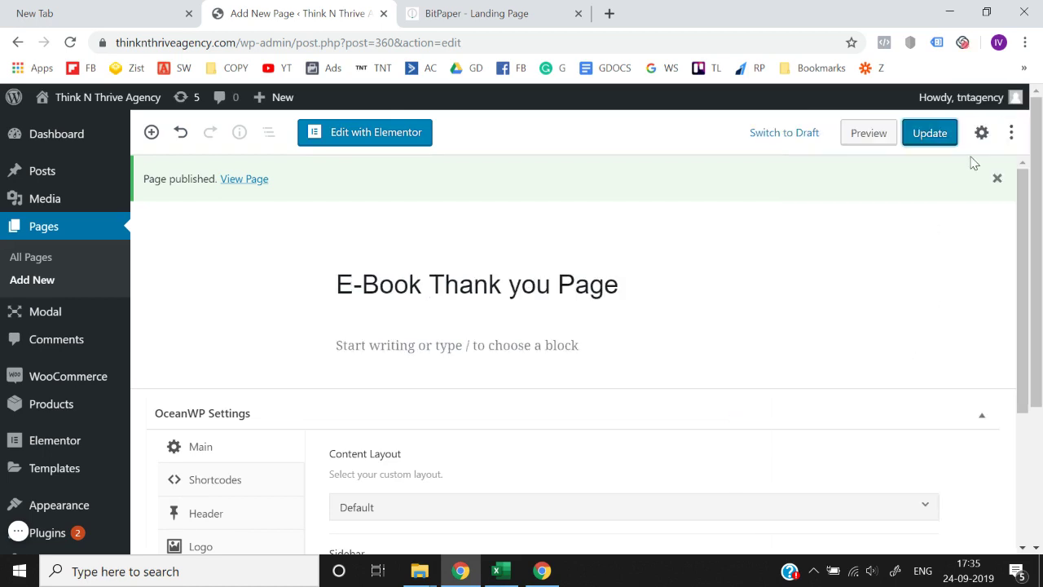
- Change the thank you page's URL slug to "ethanks" in the document settings and update the page
{"action": "left_click", "coordinate": [977, 149]}
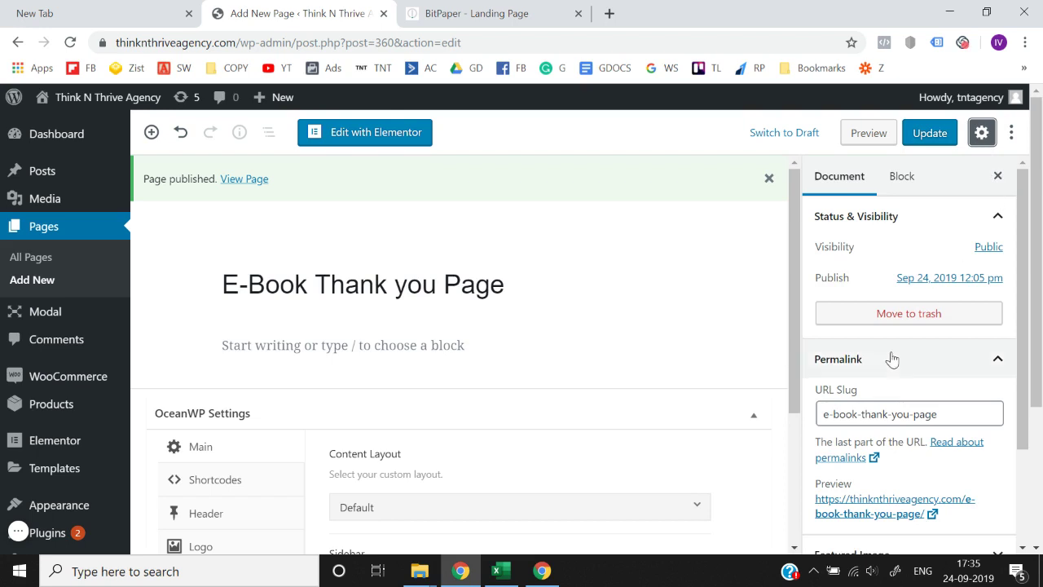
{"action": "scroll", "coordinate": [897, 342], "scroll_direction": "down", "scroll_amount": 2}
{"action": "triple_click", "coordinate": [951, 286]}
{"action": "type", "text": "thank"}
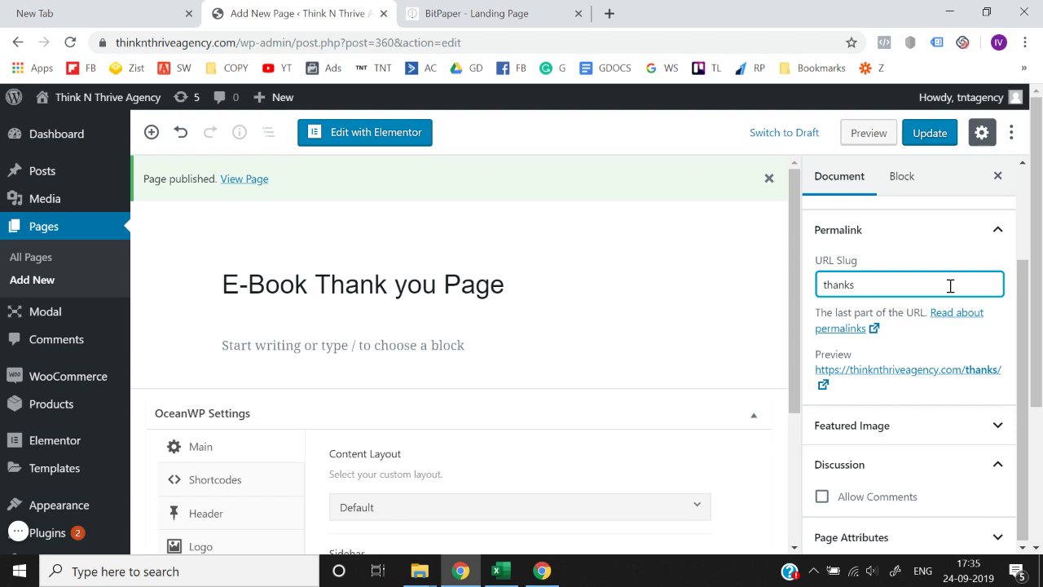
{"action": "type", "text": "s"}
{"action": "key", "text": "Home"}
{"action": "type", "text": "e"}
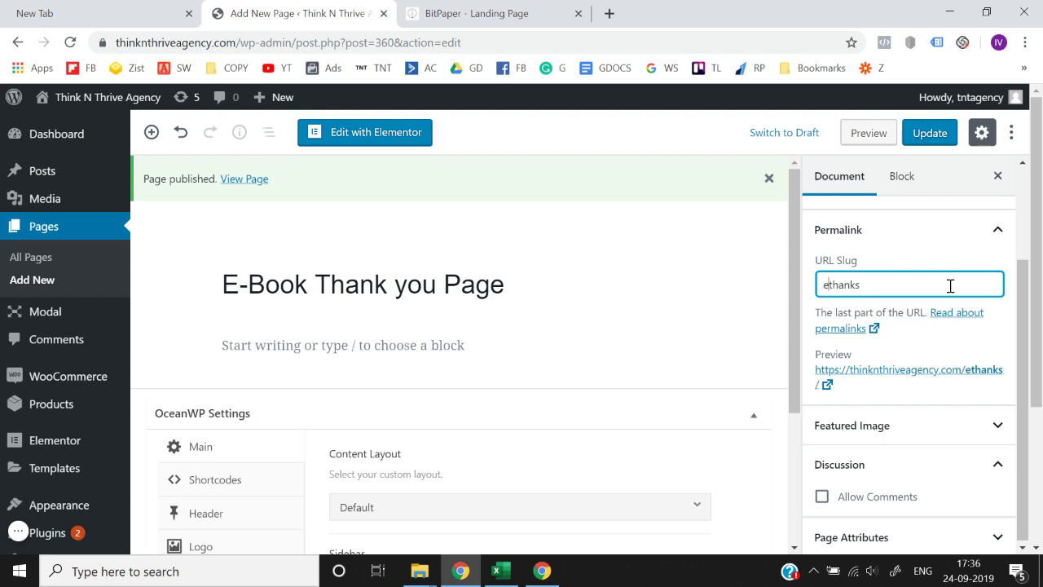
{"action": "left_click", "coordinate": [946, 132]}
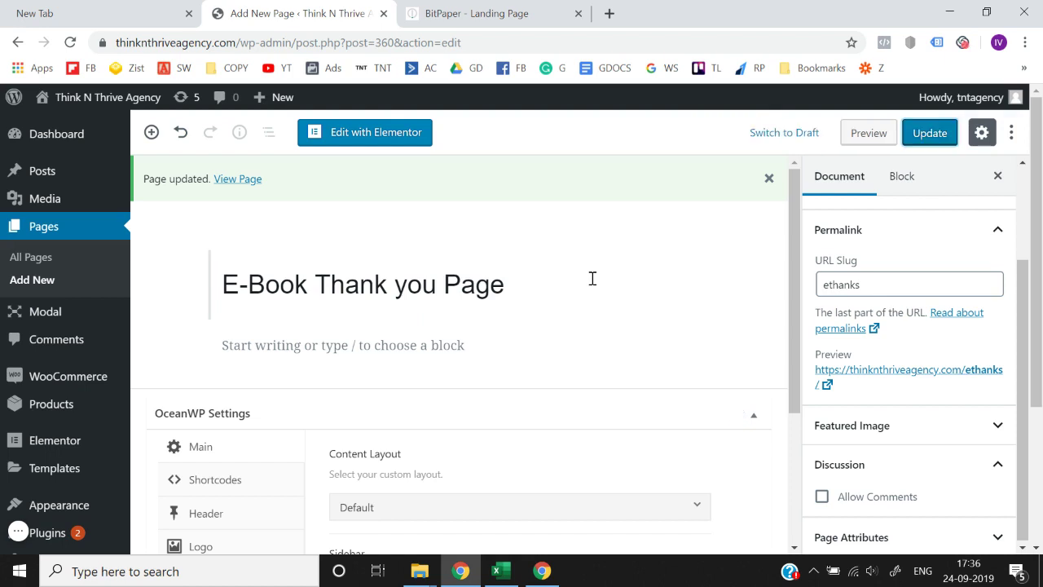
- In the OceanWP settings, set the content layout to 100% Full Width and disable the top bar and header
{"action": "scroll", "coordinate": [592, 278], "scroll_direction": "down", "scroll_amount": 3}
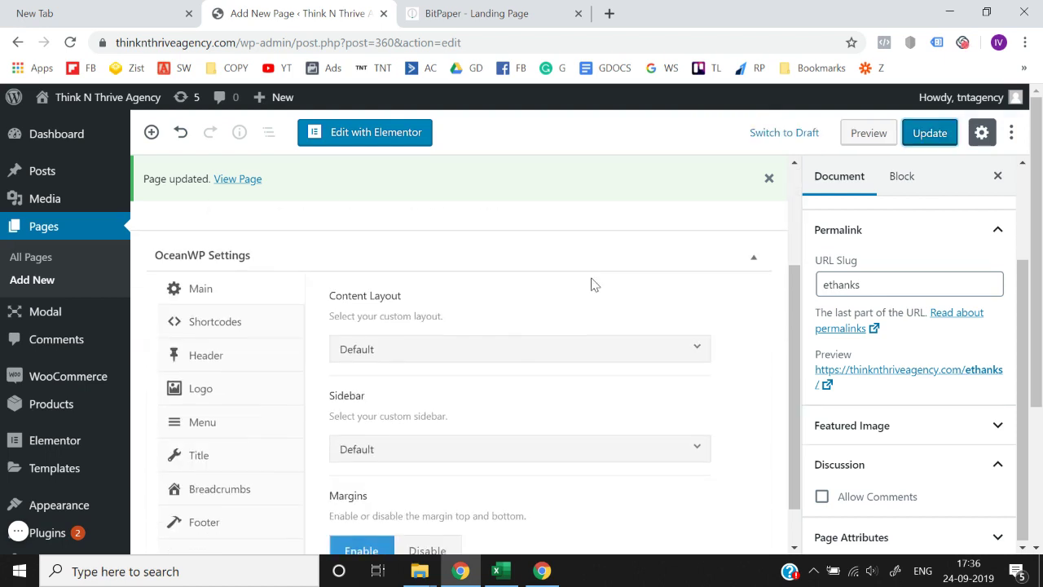
{"action": "left_click", "coordinate": [496, 352]}
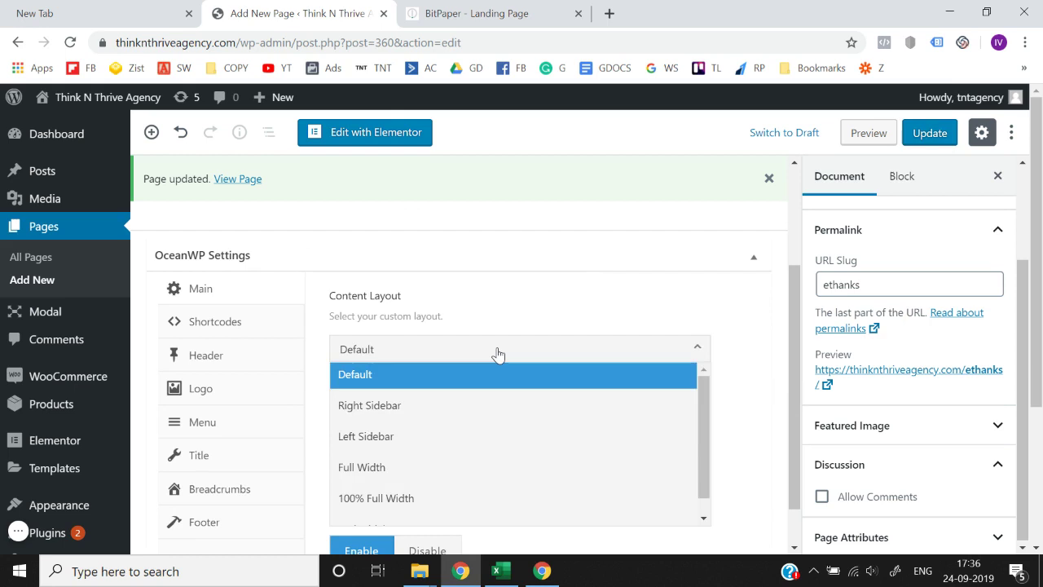
{"action": "left_click", "coordinate": [421, 496]}
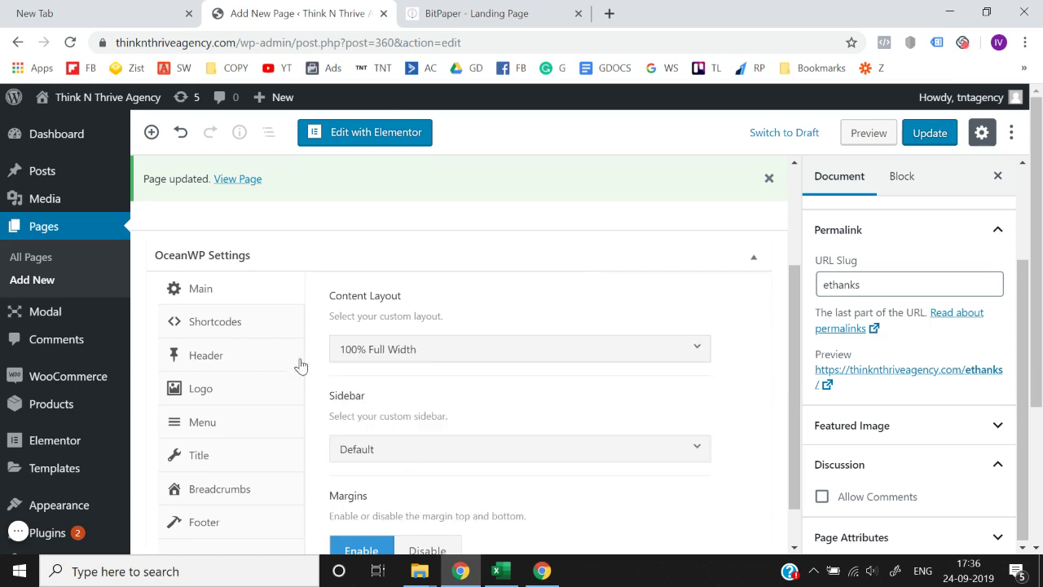
{"action": "left_click", "coordinate": [247, 358]}
{"action": "scroll", "coordinate": [245, 361], "scroll_direction": "down", "scroll_amount": 1}
{"action": "left_click", "coordinate": [482, 307]}
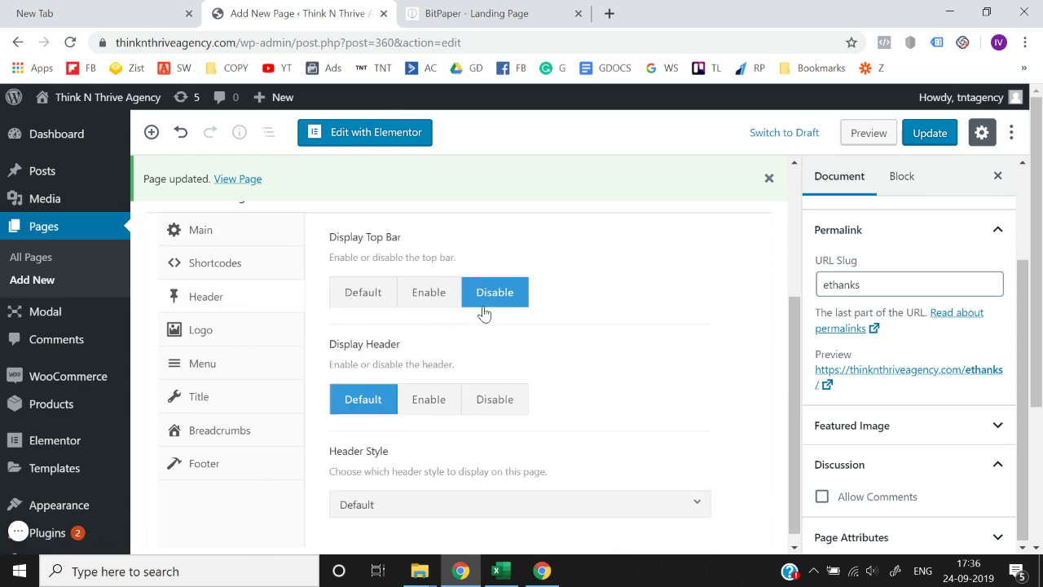
{"action": "left_click", "coordinate": [495, 398]}
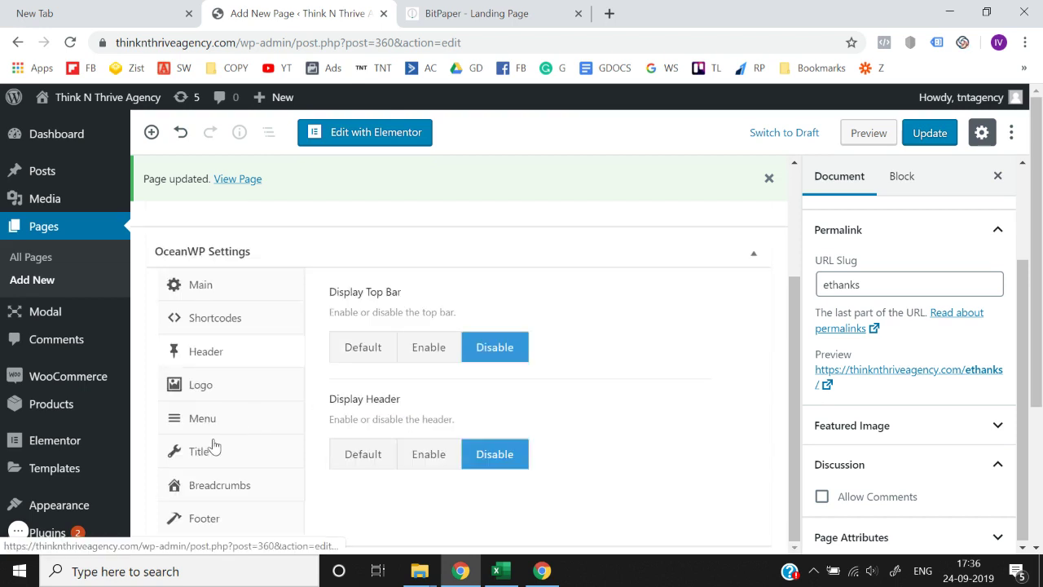
- Disable the footer widgets area, update the page, and open it for editing in Elementor
{"action": "left_click", "coordinate": [204, 517]}
{"action": "scroll", "coordinate": [204, 489], "scroll_direction": "down", "scroll_amount": 1}
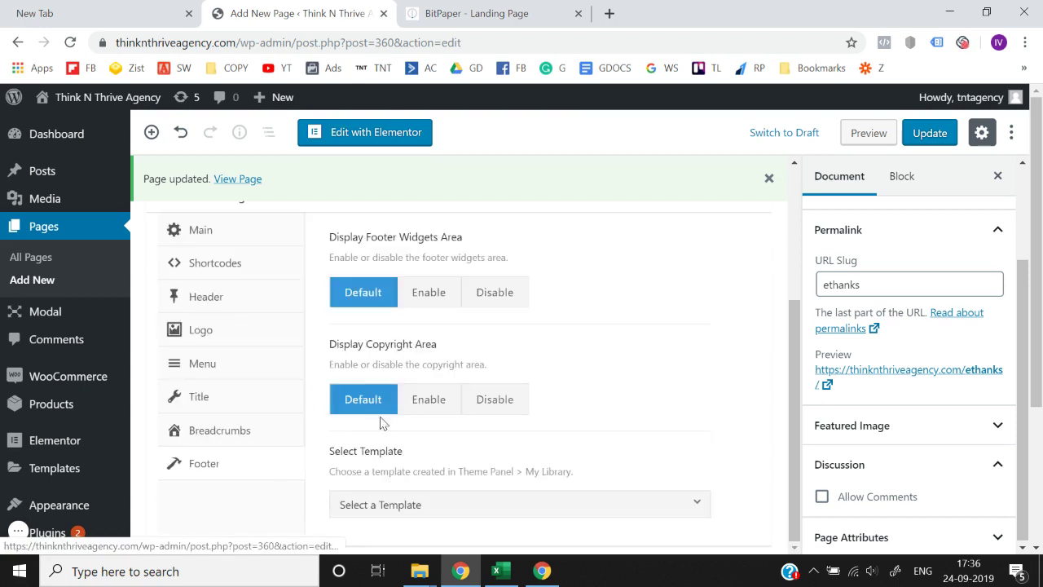
{"action": "left_click", "coordinate": [503, 293]}
{"action": "left_click", "coordinate": [926, 135]}
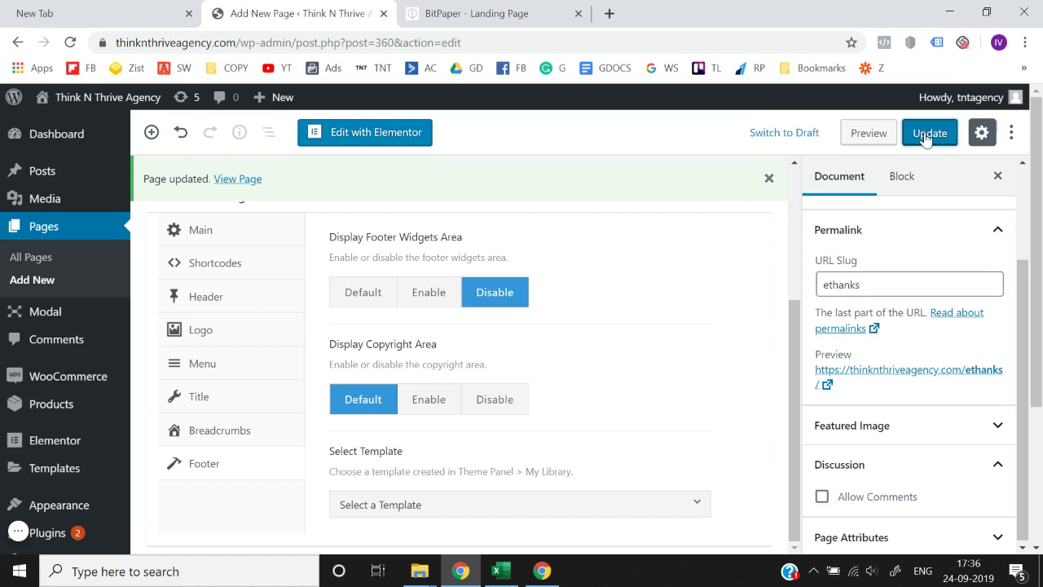
{"action": "left_click", "coordinate": [926, 135]}
{"action": "left_click", "coordinate": [355, 139]}
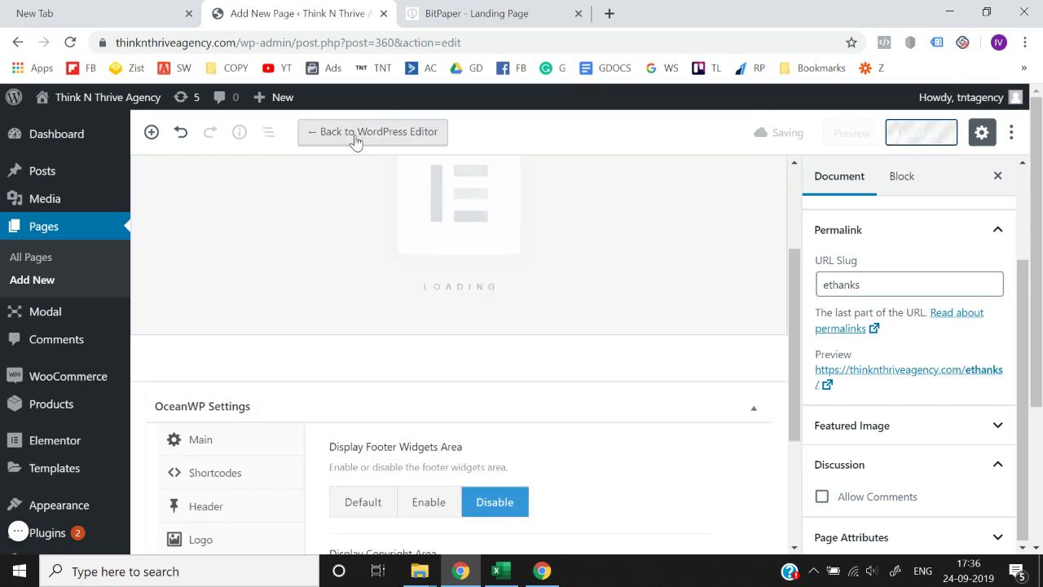
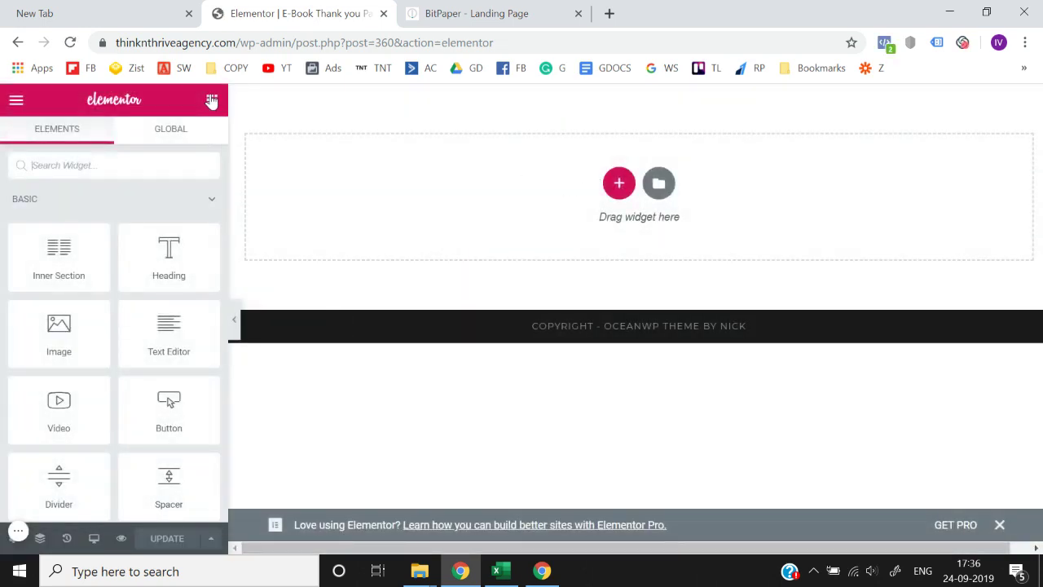
- Add a single-column section with an Image widget and open the media chooser for its image
{"action": "left_click", "coordinate": [619, 183]}
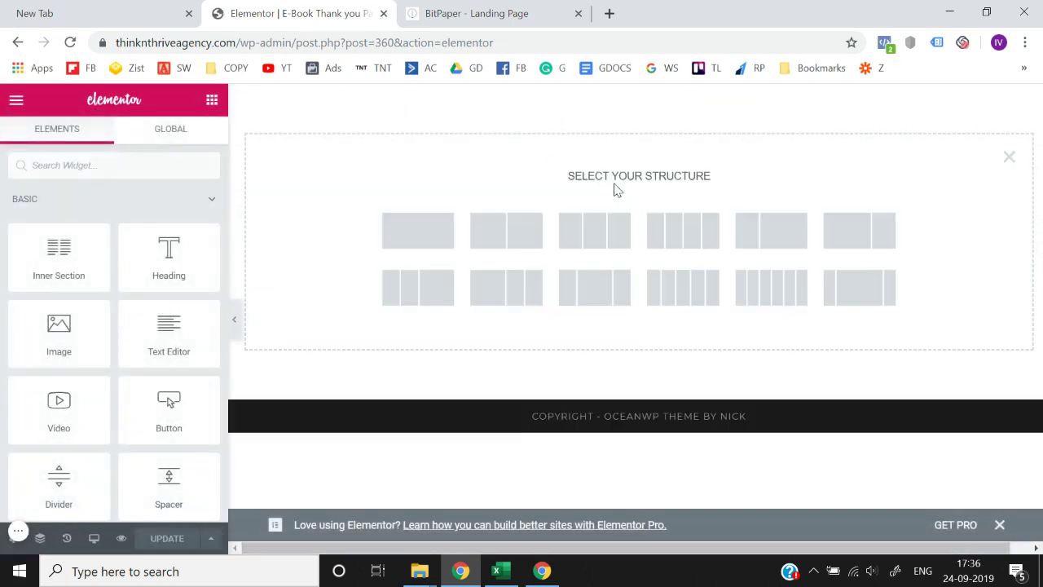
{"action": "left_click", "coordinate": [426, 244]}
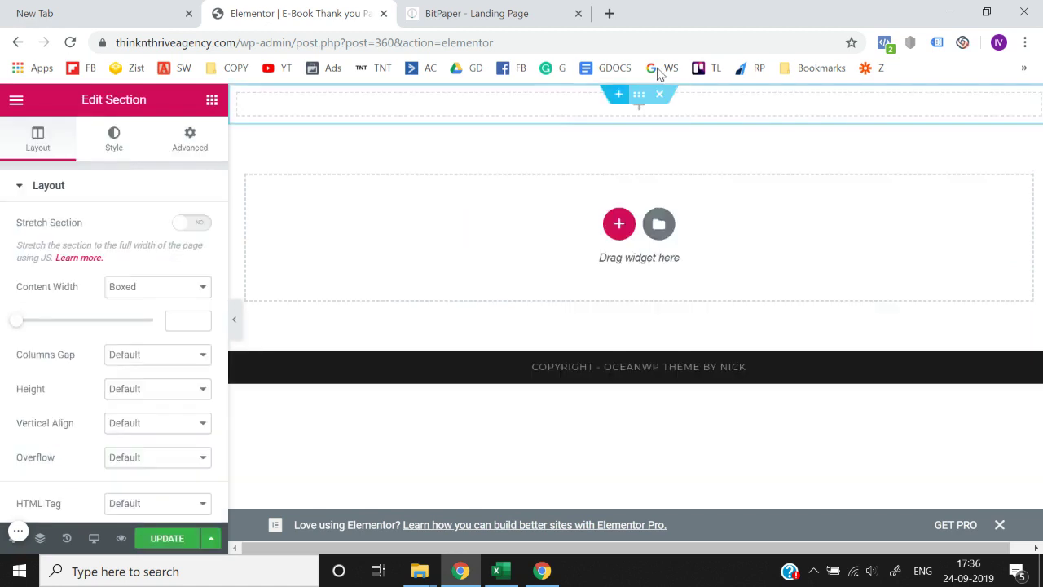
{"action": "left_click", "coordinate": [556, 111]}
{"action": "type", "text": "ima"}
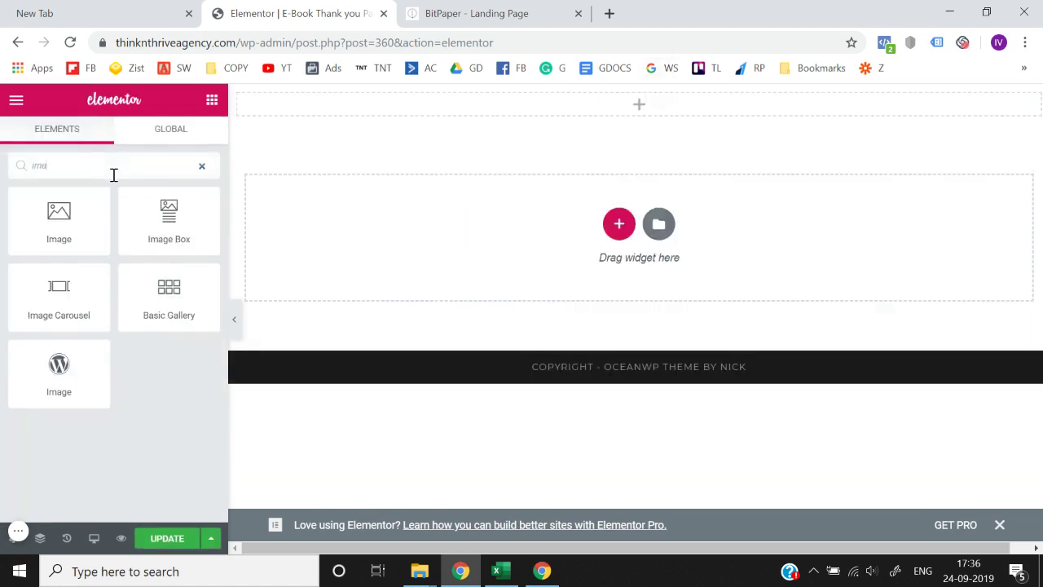
{"action": "left_click_drag", "start_coordinate": [59, 216], "coordinate": [633, 109]}
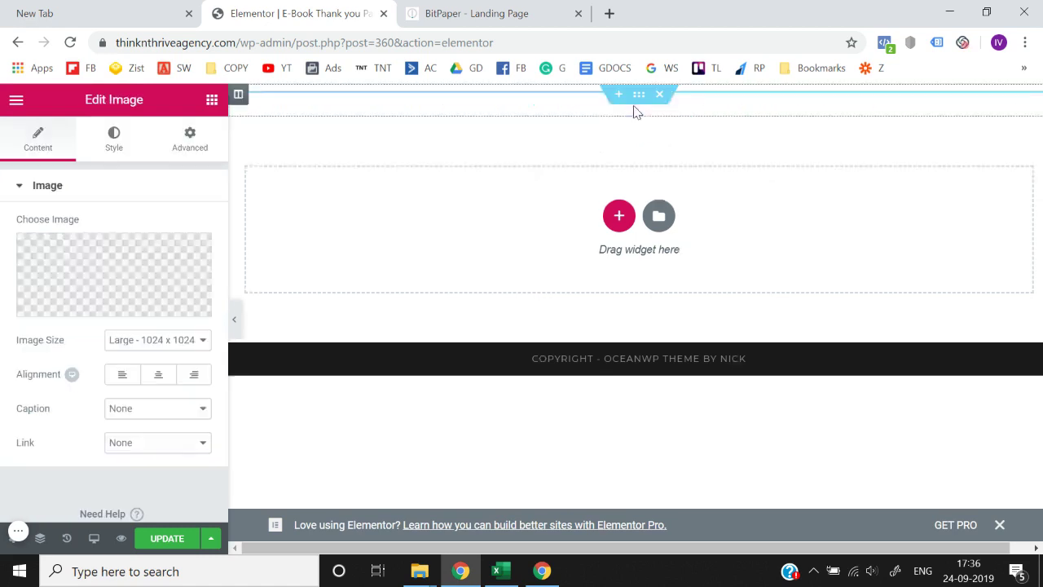
{"action": "left_click", "coordinate": [80, 261]}
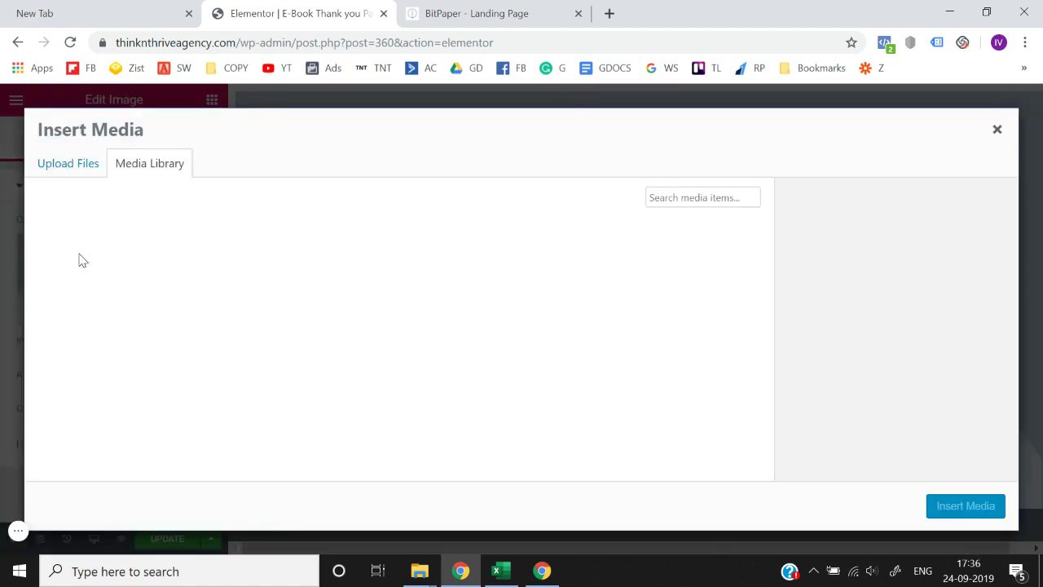
{"action": "left_click", "coordinate": [67, 166]}
{"action": "left_click", "coordinate": [514, 361]}
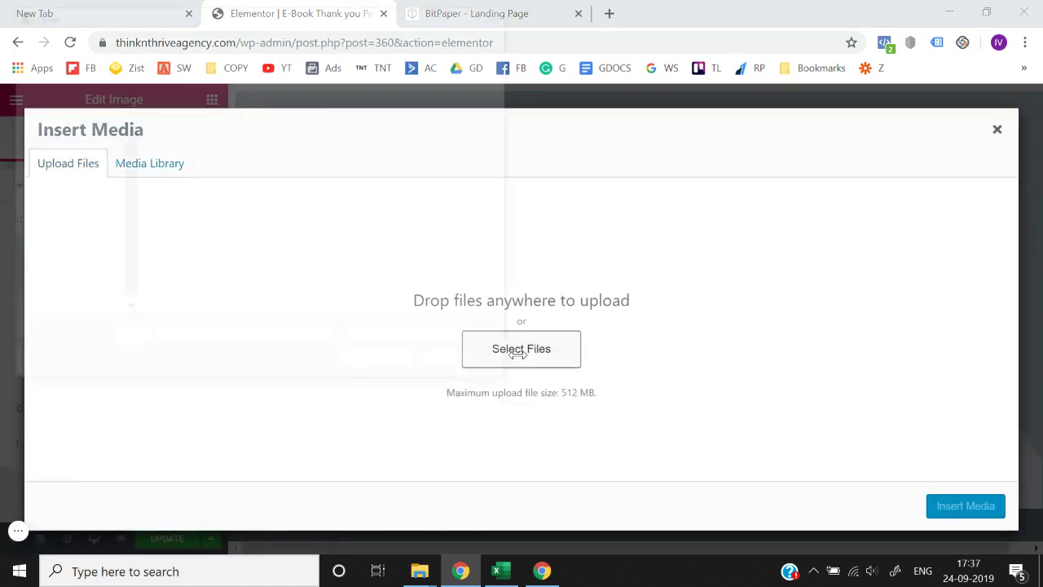
{"action": "scroll", "coordinate": [127, 146], "scroll_direction": "up", "scroll_amount": 2}
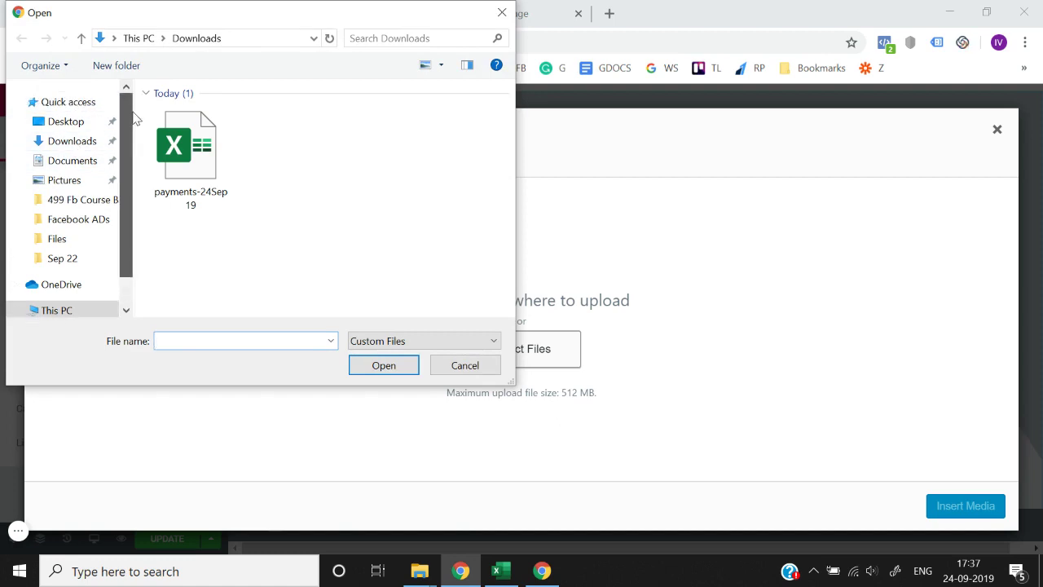
{"action": "left_click", "coordinate": [464, 365]}
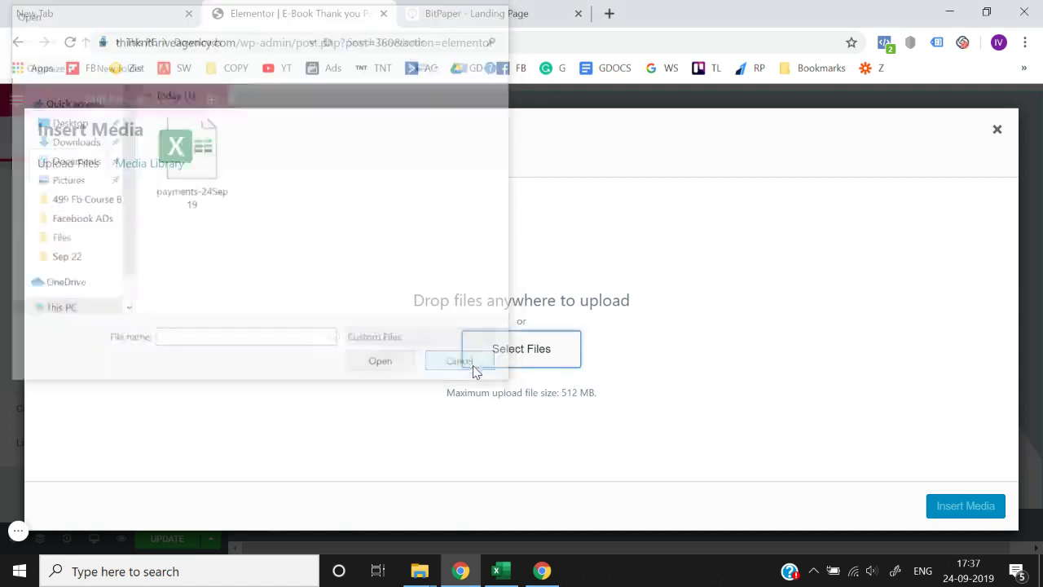
- Insert the Think N Thrive Agency logo with the framed name from the media library into the Image widget
{"action": "left_click", "coordinate": [139, 167]}
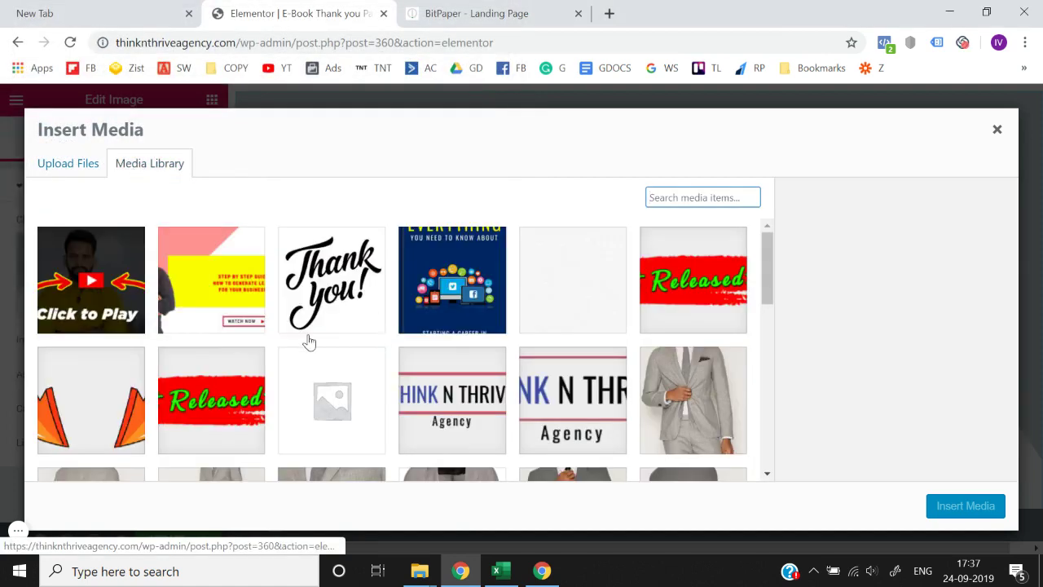
{"action": "left_click", "coordinate": [445, 423]}
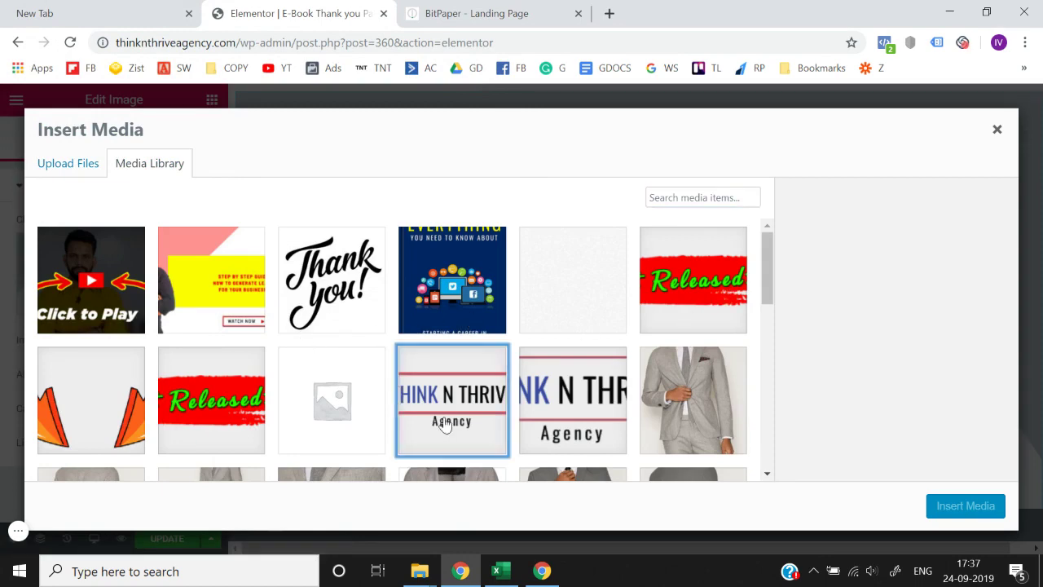
{"action": "left_click", "coordinate": [965, 507]}
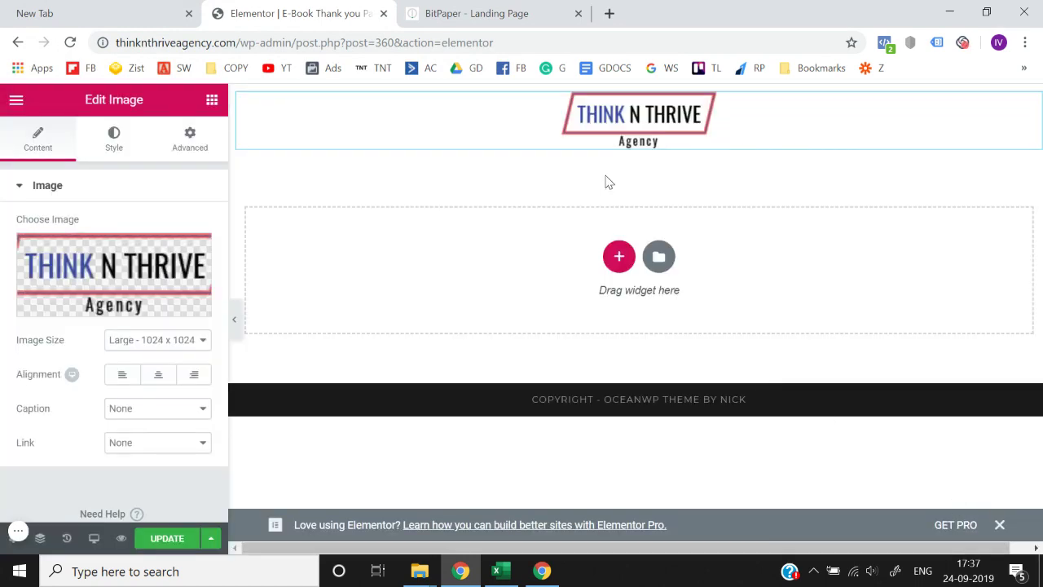
- Add another single-column section below the logo and place a Heading widget in it
{"action": "left_click", "coordinate": [212, 99]}
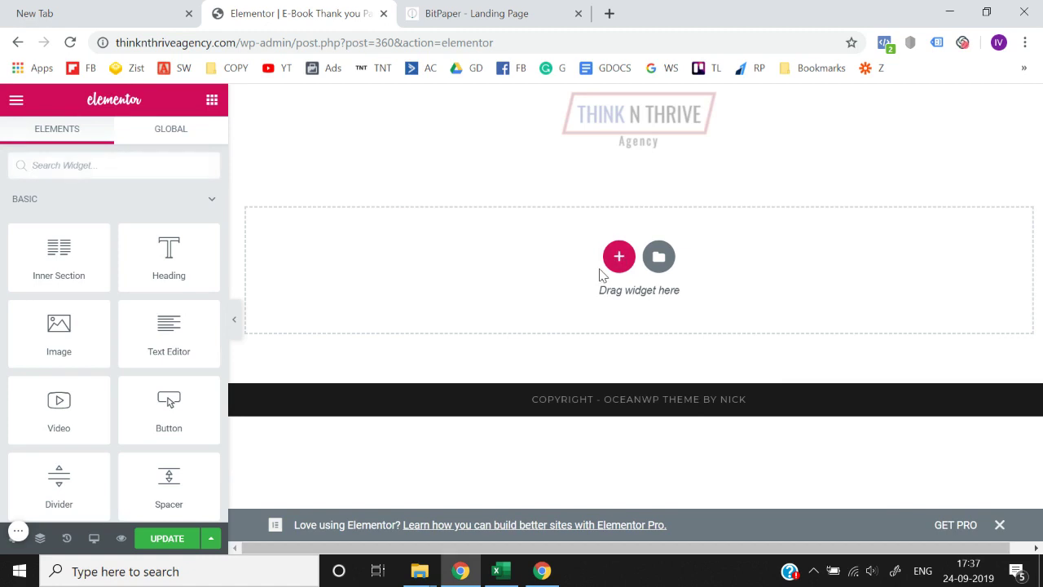
{"action": "left_click", "coordinate": [618, 257]}
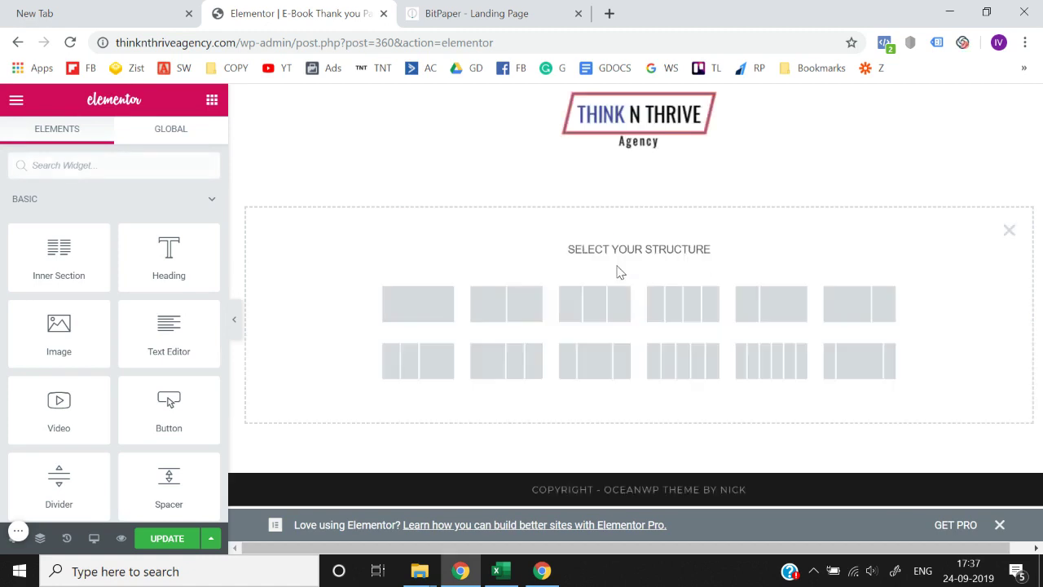
{"action": "left_click", "coordinate": [409, 321]}
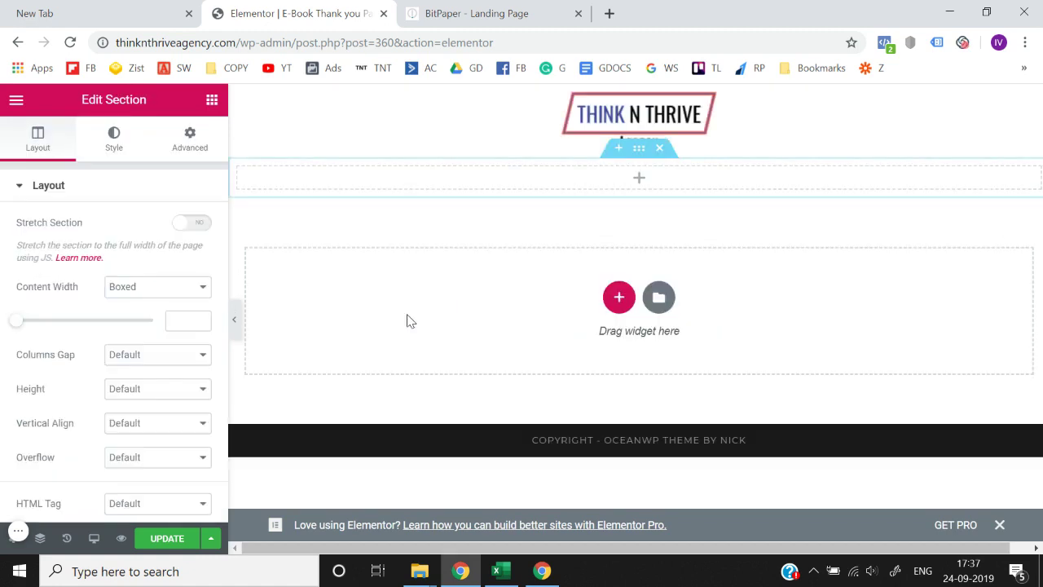
{"action": "left_click", "coordinate": [212, 99]}
{"action": "left_click_drag", "start_coordinate": [169, 255], "coordinate": [584, 179]}
- Check the thank you page wording in the BitPaper sketch, and return to the heading in Elementor
{"action": "left_click", "coordinate": [60, 254]}
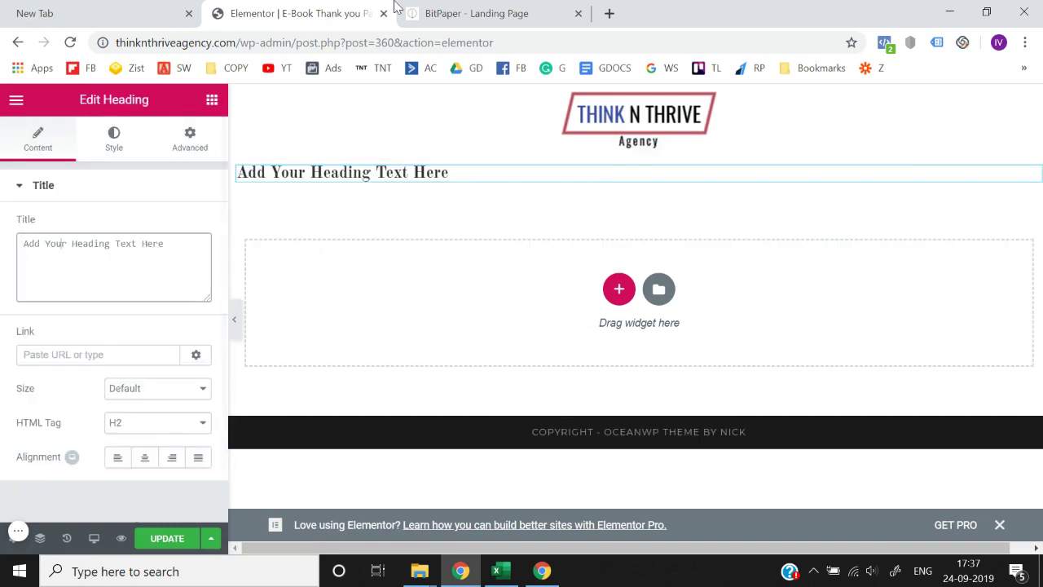
{"action": "left_click", "coordinate": [481, 9]}
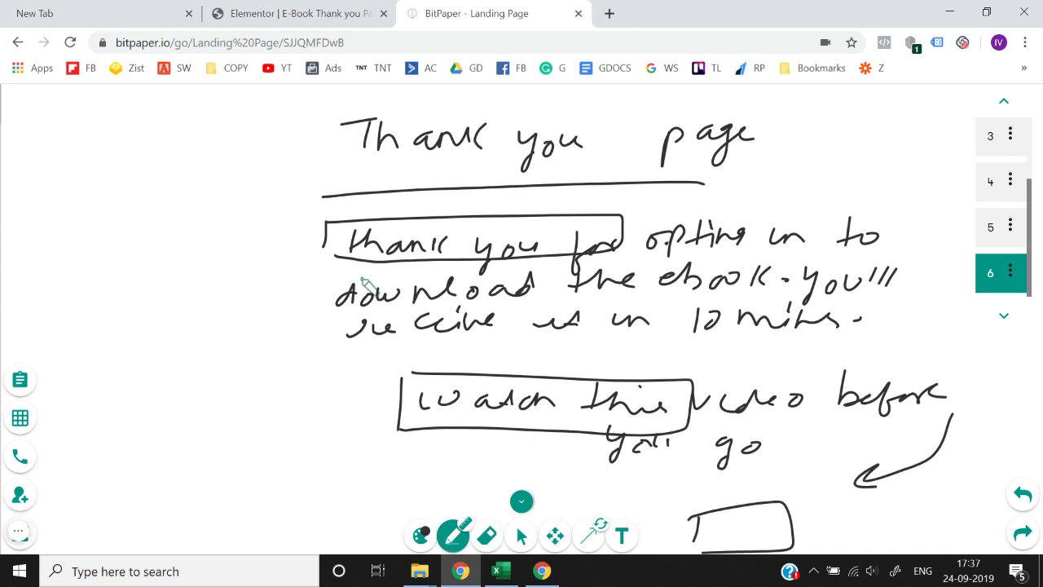
{"action": "left_click", "coordinate": [269, 11]}
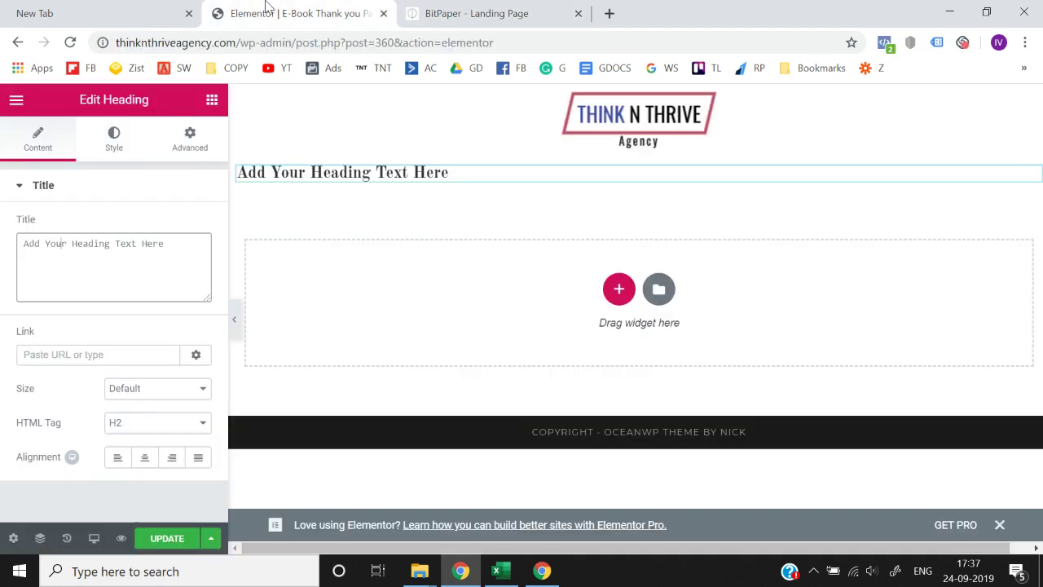
- Replace the heading's placeholder text with "Thankyou for opting in to download the E-Book. You'll receive it in your inbox in 10 Mins."
{"action": "triple_click", "coordinate": [146, 278]}
{"action": "type", "text": "TRhank"}
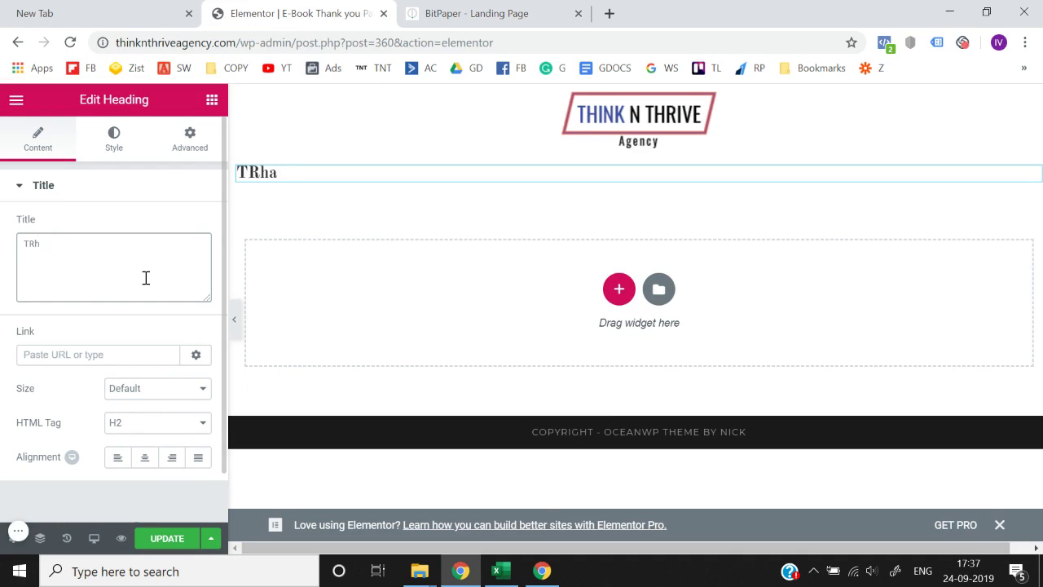
{"action": "key", "text": "BackSpace"}
{"action": "key", "text": "BackSpace"}
{"action": "type", "text": "hankyou fo"}
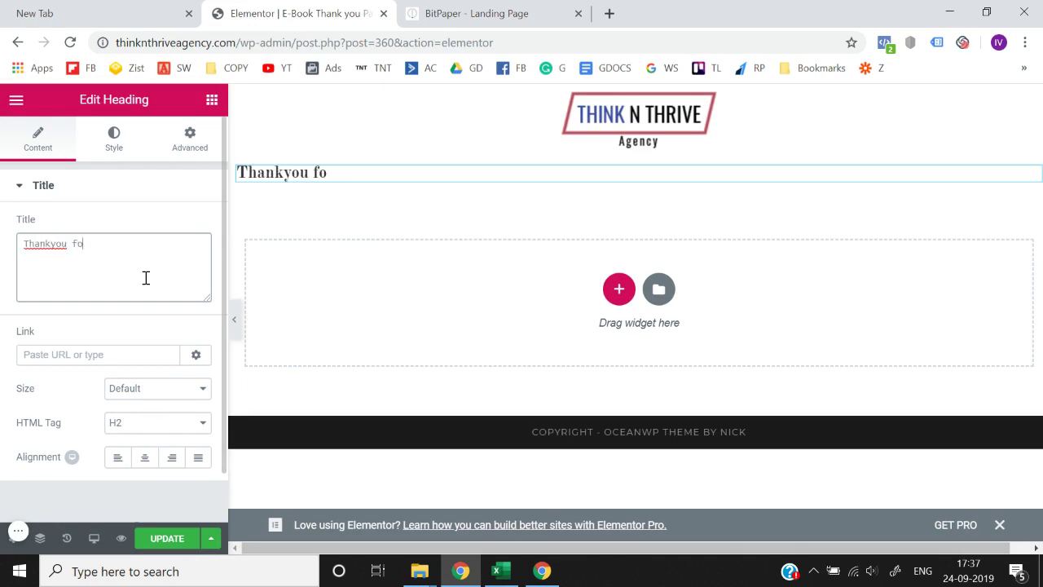
{"action": "type", "text": "r optiong"}
{"action": "key", "text": "BackSpace"}
{"action": "type", "text": "ngf "}
{"action": "type", "text": "in t"}
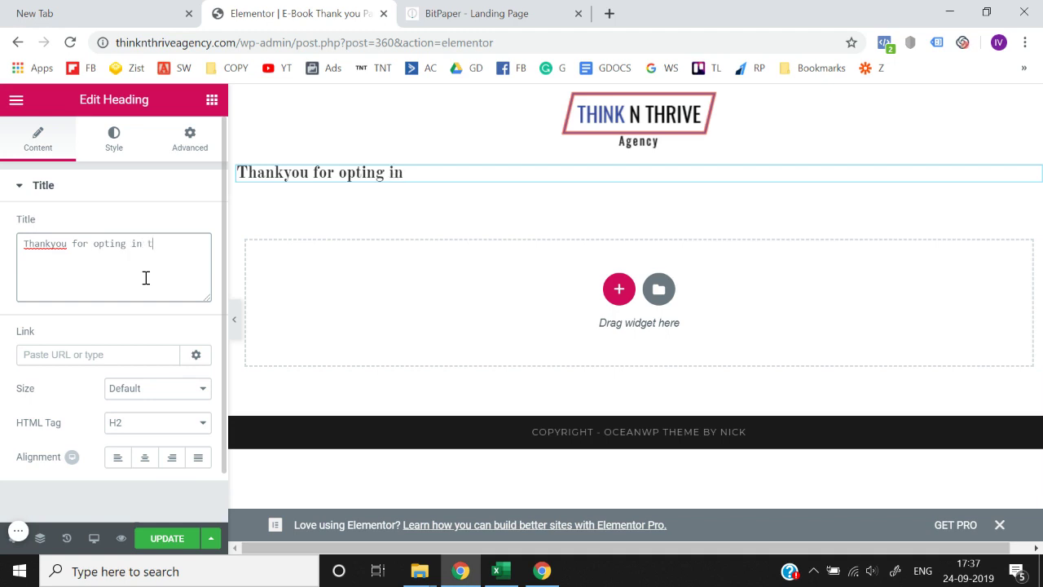
{"action": "type", "text": "o download t"}
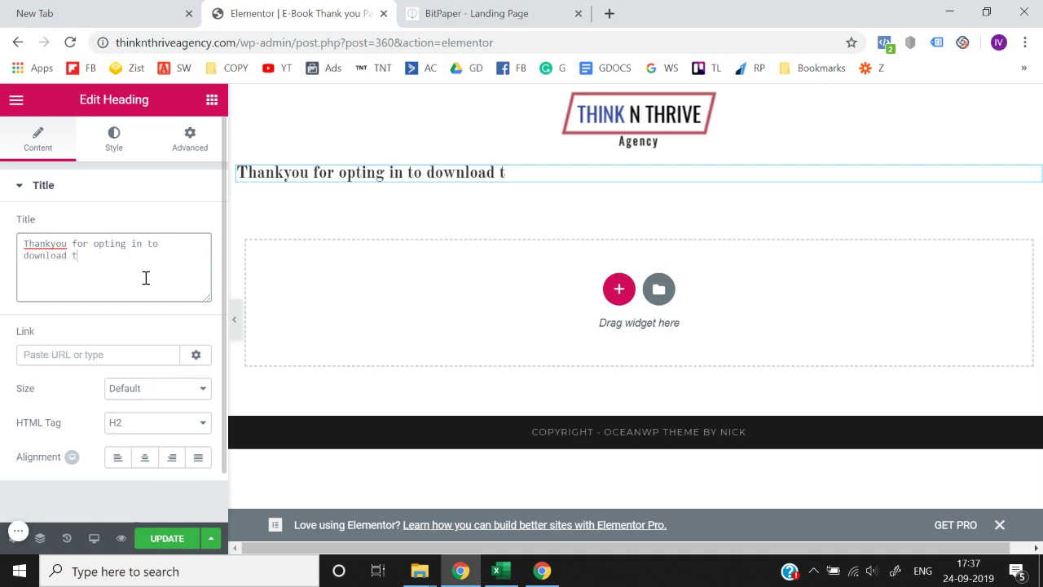
{"action": "type", "text": "he E-Boo"}
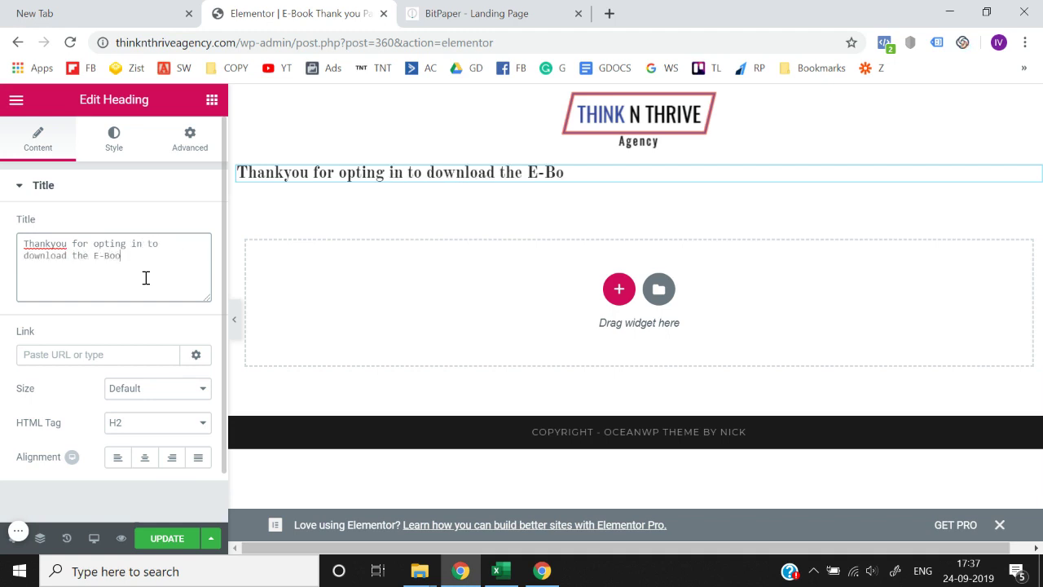
{"action": "type", "text": "k. you"}
{"action": "type", "text": "You"}
{"action": "type", "text": "receive it"}
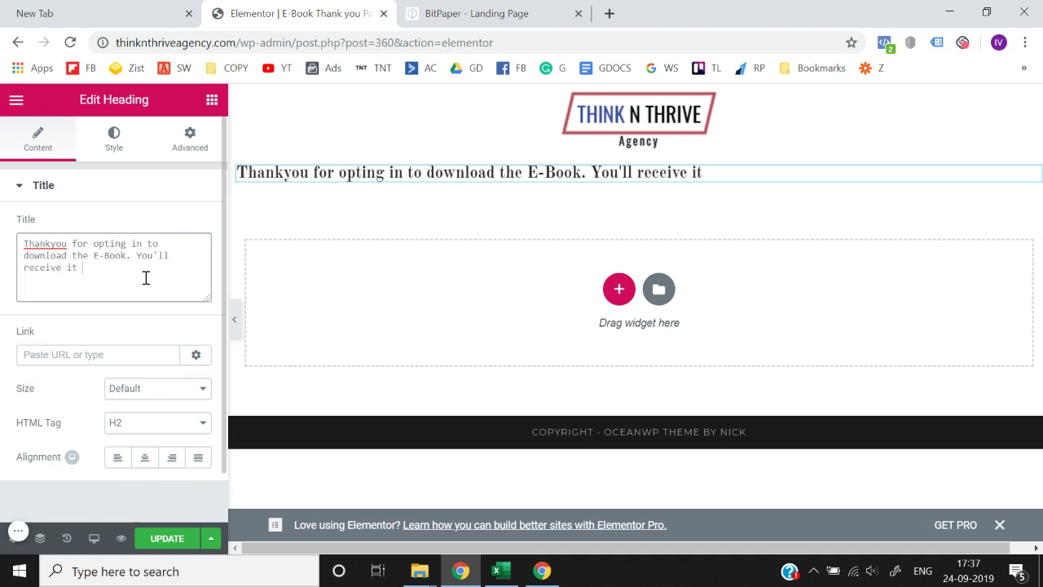
{"action": "type", "text": " in your inbox in"}
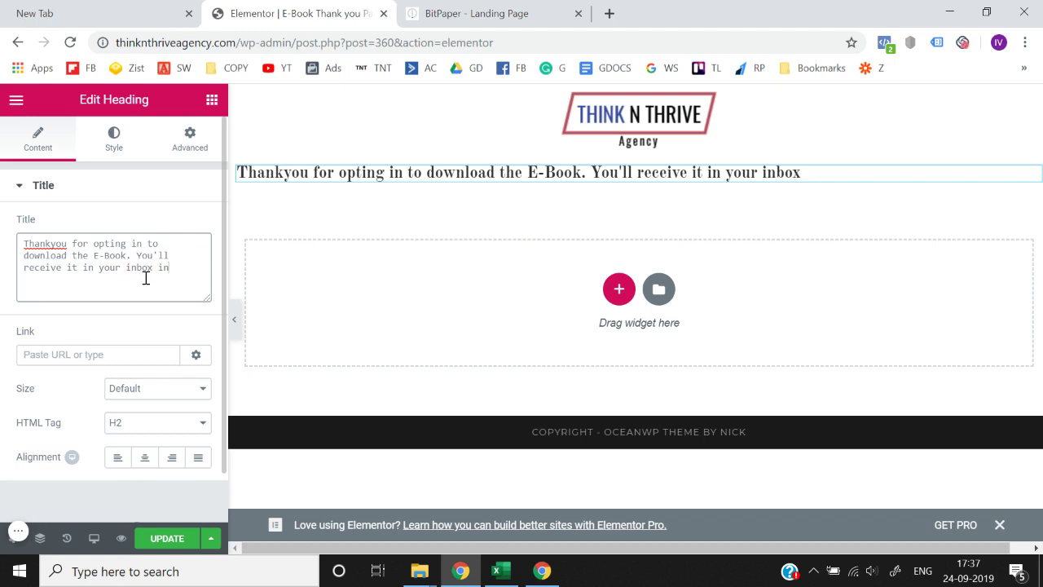
{"action": "type", "text": " 10 Mins."}
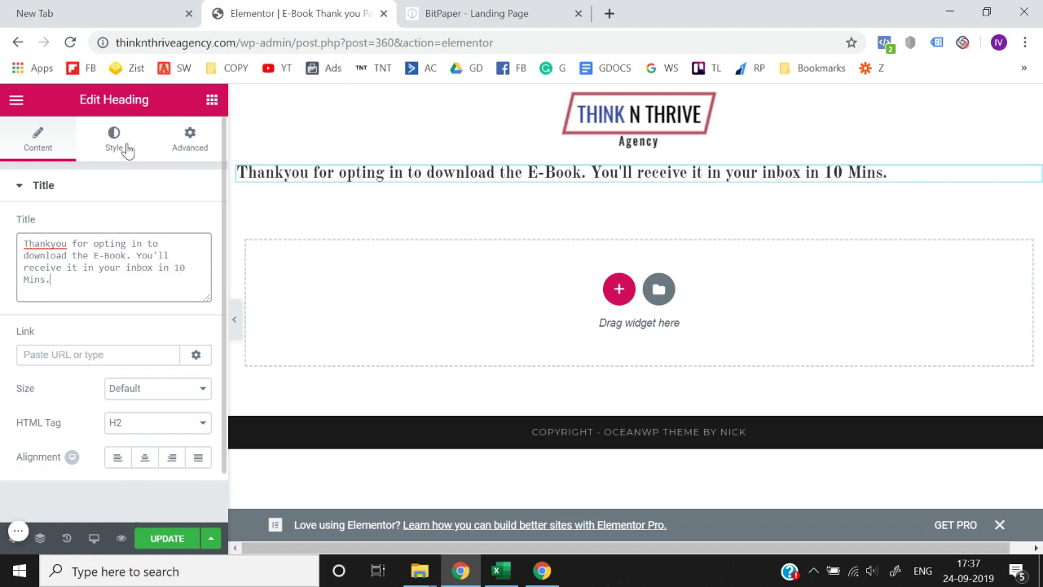
- Set the boxed content width of the section holding the thank you heading to 900
{"action": "mouse_move", "coordinate": [555, 177]}
{"action": "left_click", "coordinate": [640, 149]}
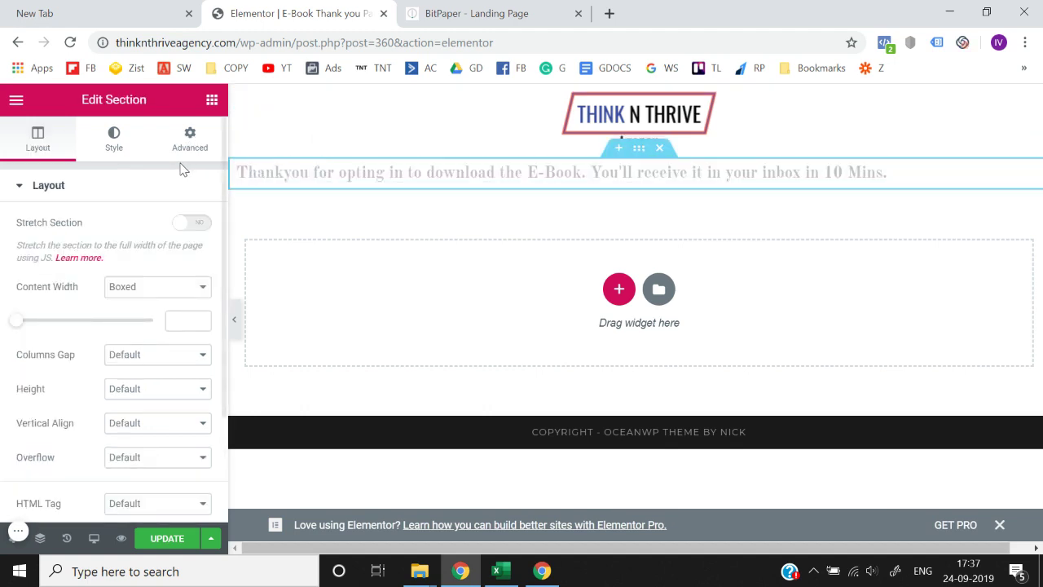
{"action": "type", "text": "900"}
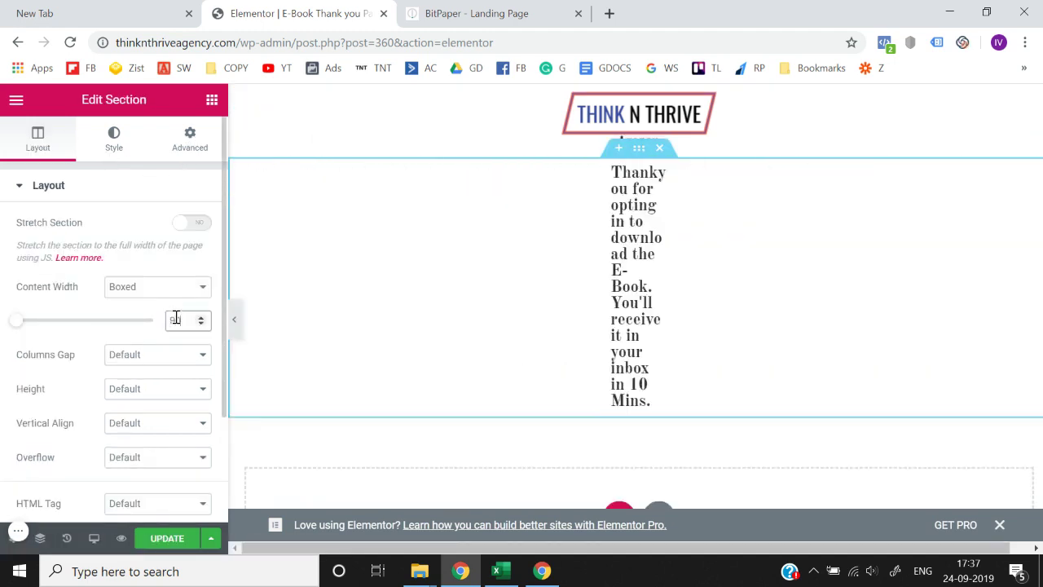
- Break the heading onto a second line before "You'll receive", without a trailing line break, and centre its text
{"action": "left_click", "coordinate": [638, 172]}
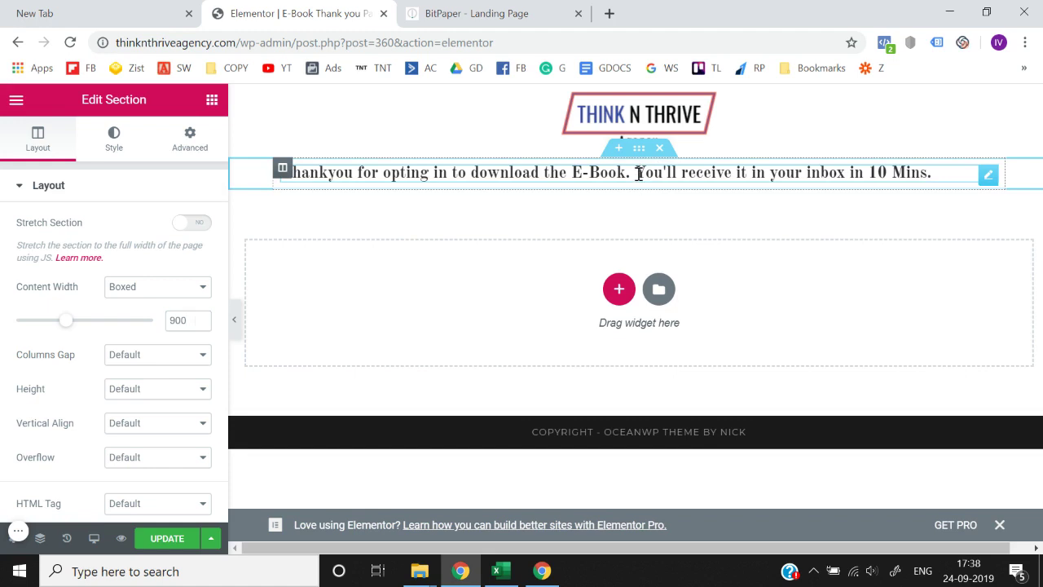
{"action": "key", "text": "BackSpace"}
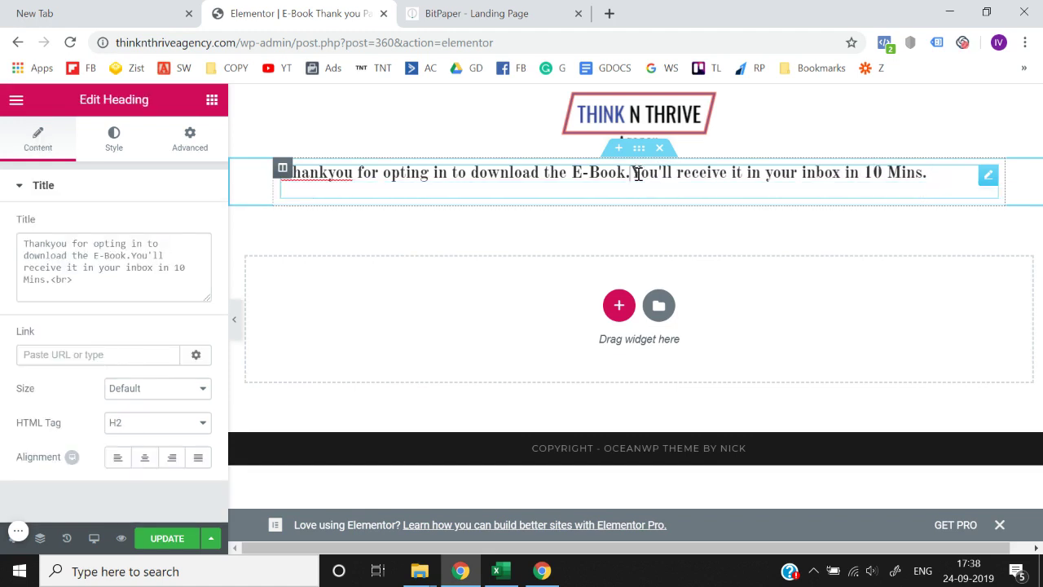
{"action": "key", "text": "Return"}
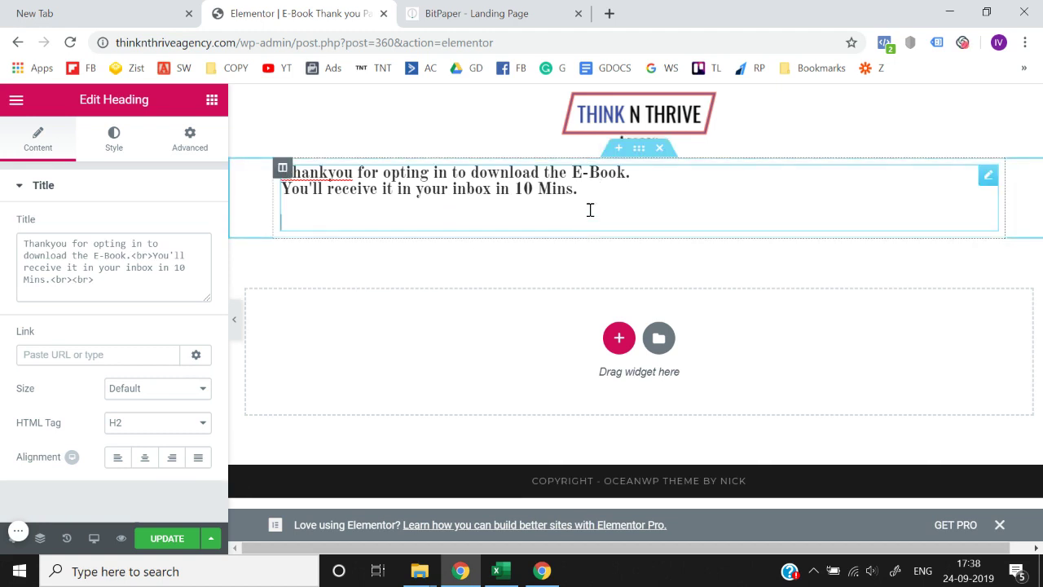
{"action": "key", "text": "BackSpace"}
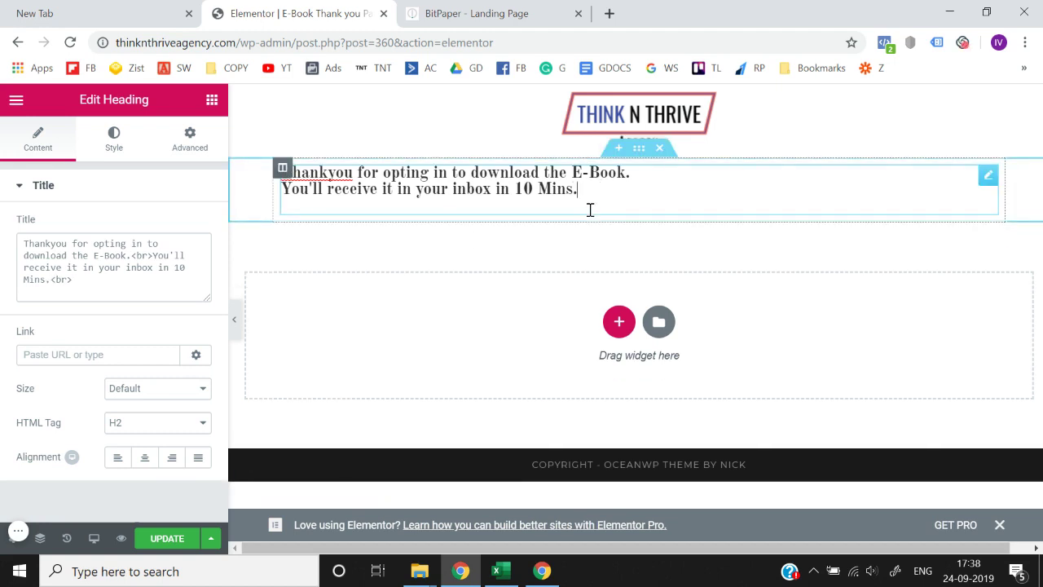
{"action": "key", "text": "Delete"}
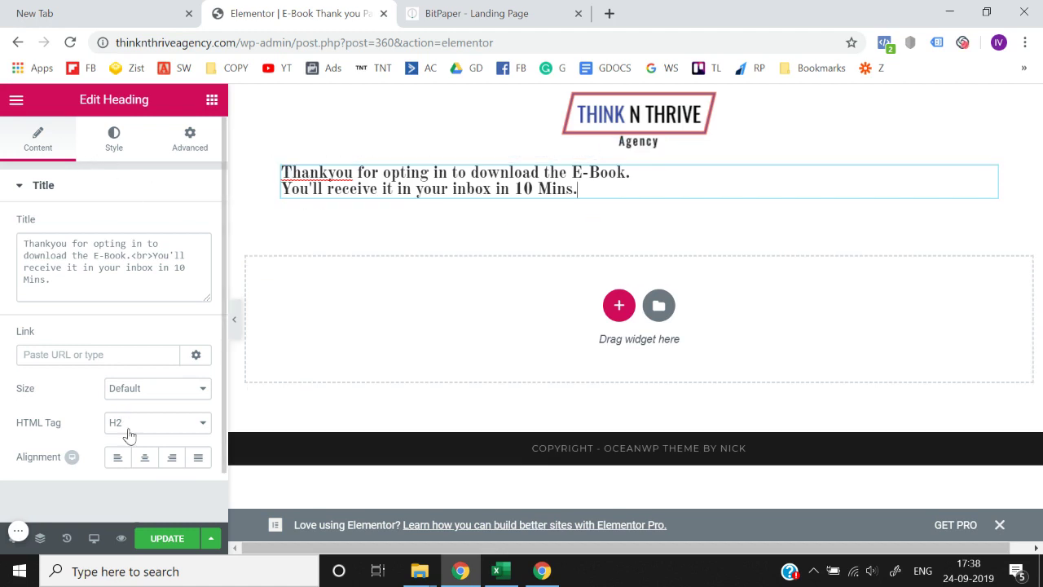
{"action": "left_click", "coordinate": [143, 463]}
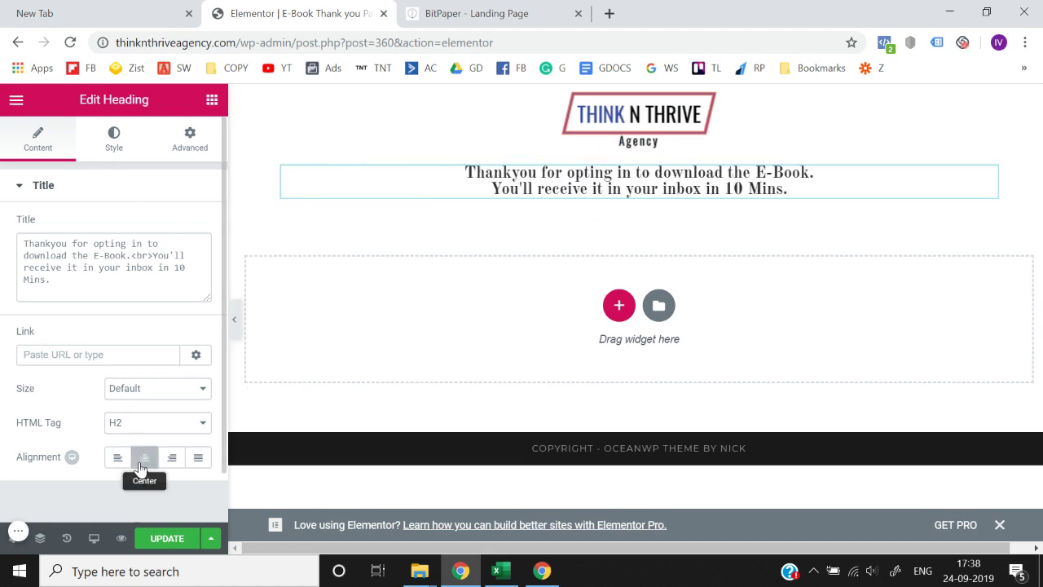
- Set the heading's typography to the Nunito font at 19 px and increase its line height slightly
{"action": "left_click", "coordinate": [121, 142]}
{"action": "left_click", "coordinate": [195, 264]}
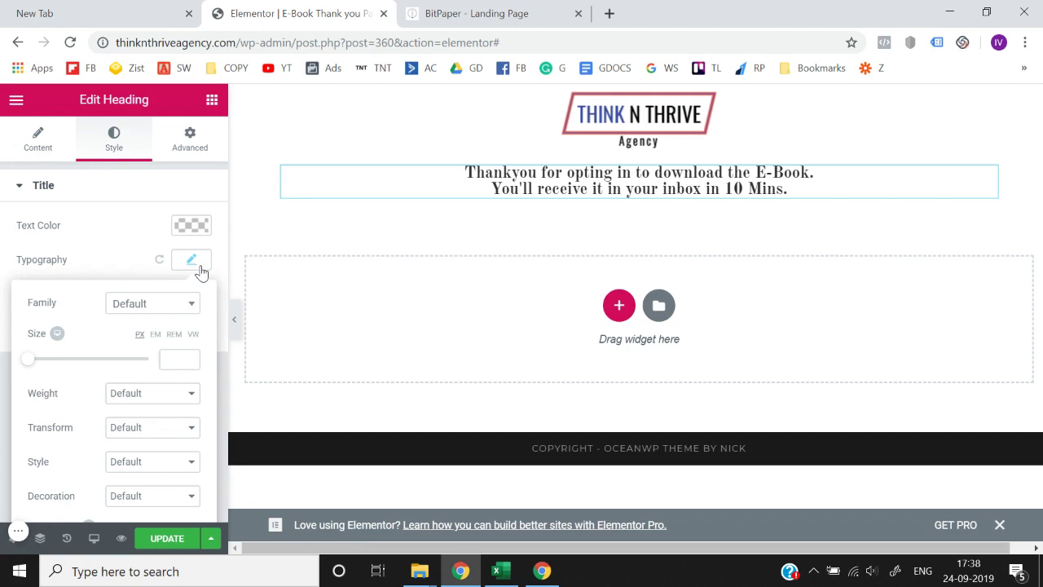
{"action": "left_click", "coordinate": [138, 309]}
{"action": "type", "text": "nuni"}
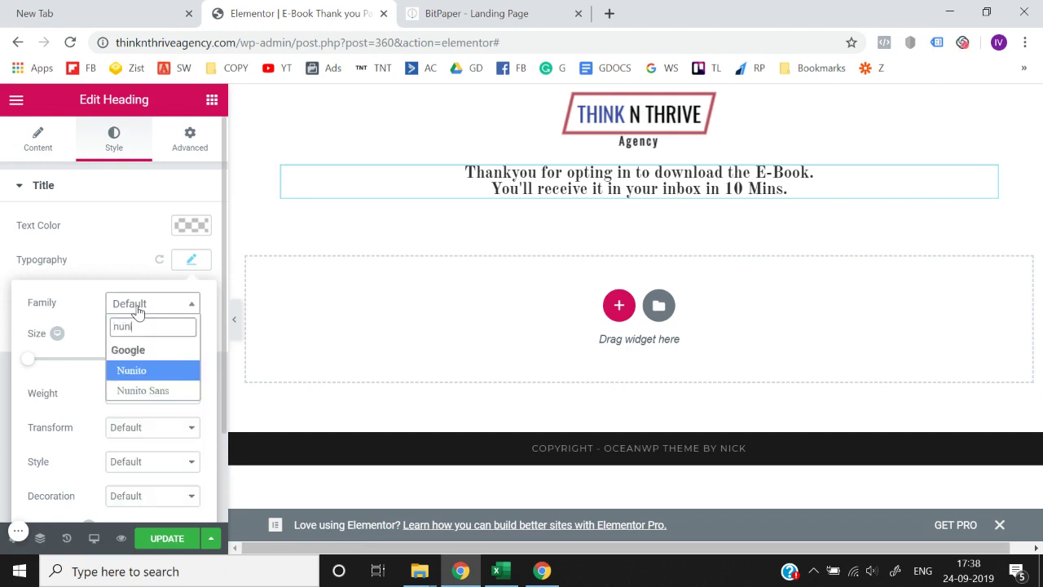
{"action": "left_click", "coordinate": [138, 371]}
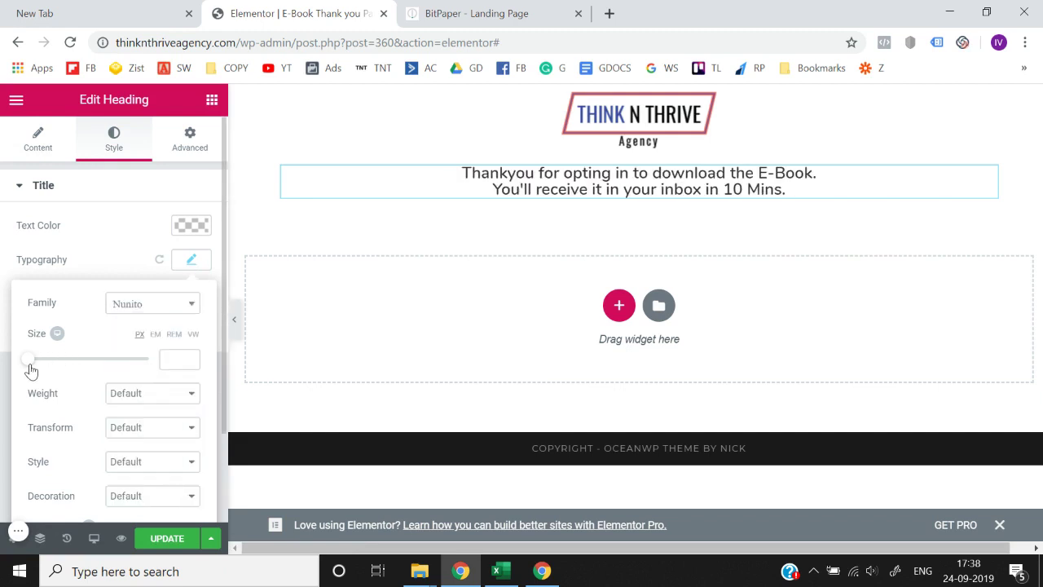
{"action": "left_click_drag", "start_coordinate": [30, 366], "coordinate": [42, 369]}
{"action": "left_click", "coordinate": [192, 365]}
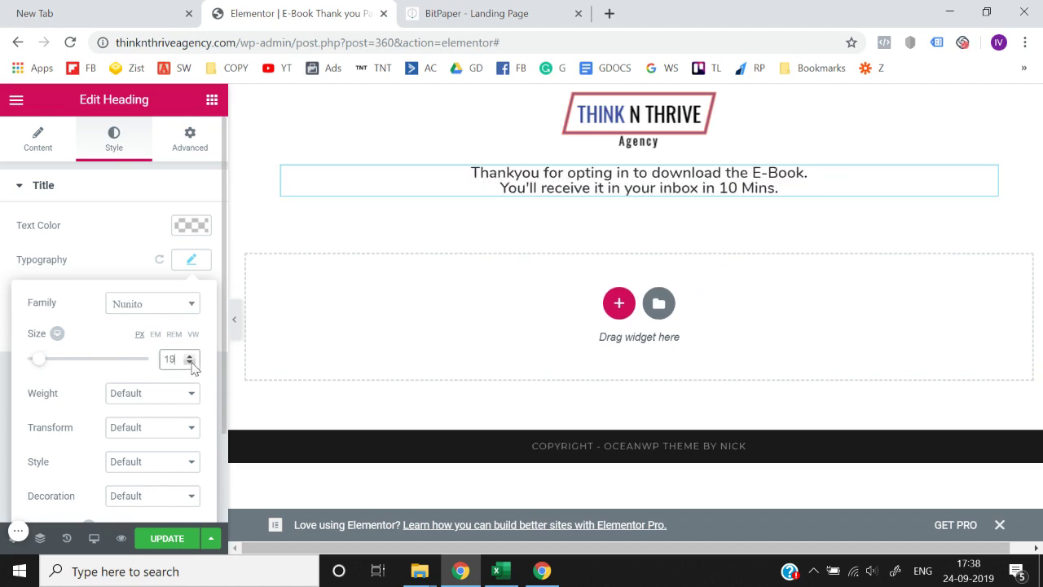
{"action": "scroll", "coordinate": [193, 365], "scroll_direction": "down", "scroll_amount": 3}
{"action": "left_click_drag", "start_coordinate": [29, 445], "coordinate": [42, 453]}
{"action": "left_click", "coordinate": [3, 397]}
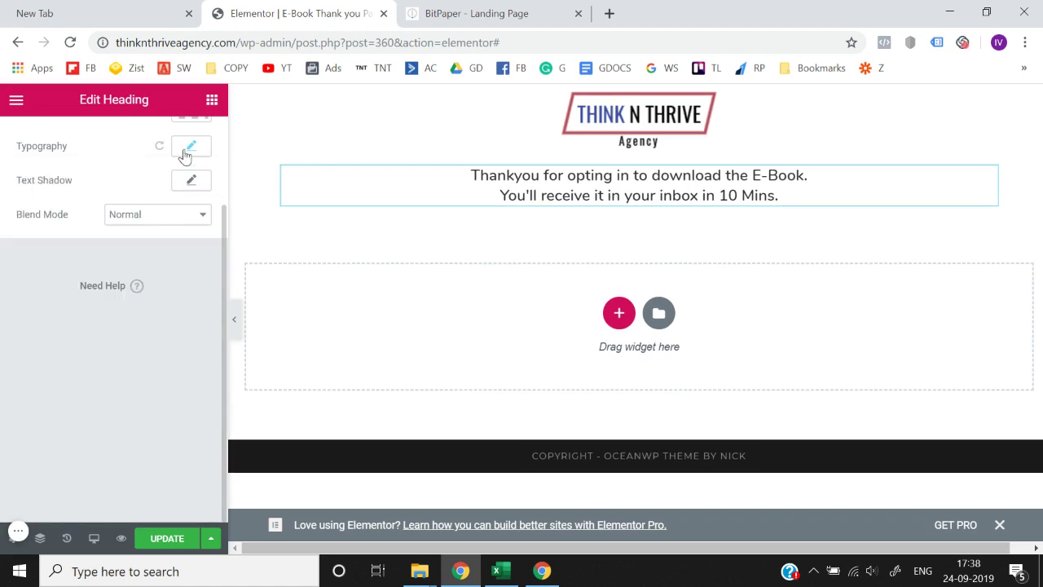
- Add a new single-column section below the thank you heading
{"action": "scroll", "coordinate": [173, 161], "scroll_direction": "up", "scroll_amount": 2}
{"action": "left_click", "coordinate": [211, 101]}
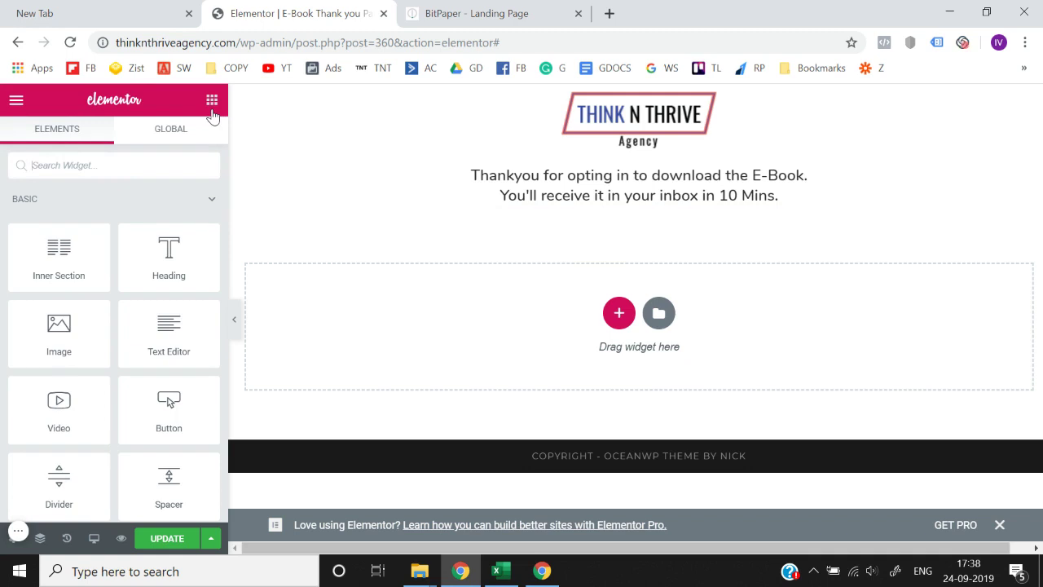
{"action": "left_click", "coordinate": [611, 326]}
{"action": "left_click", "coordinate": [410, 385]}
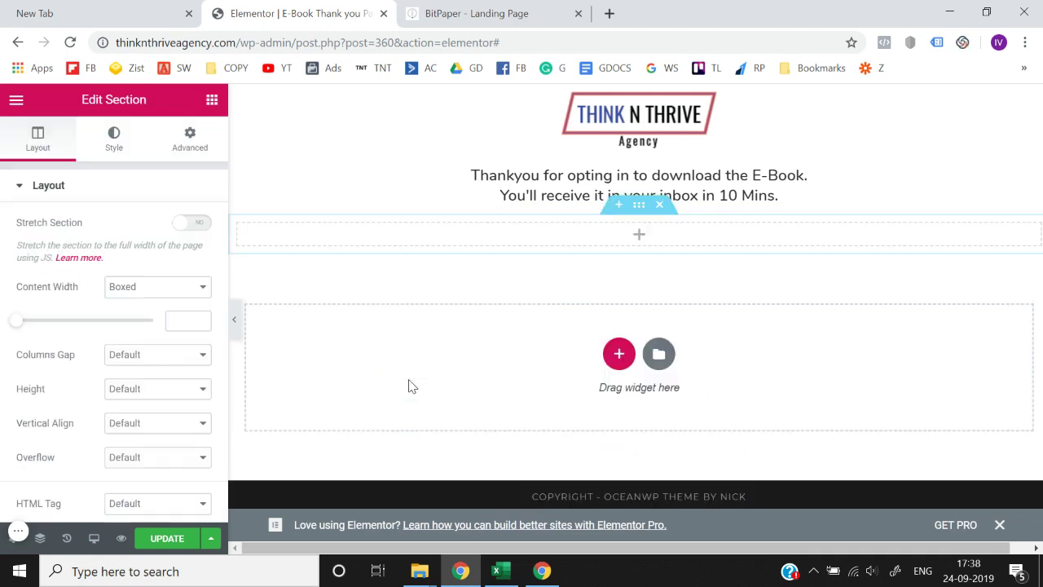
- Give the new empty section a classic background in red #f23232
{"action": "left_click", "coordinate": [114, 141]}
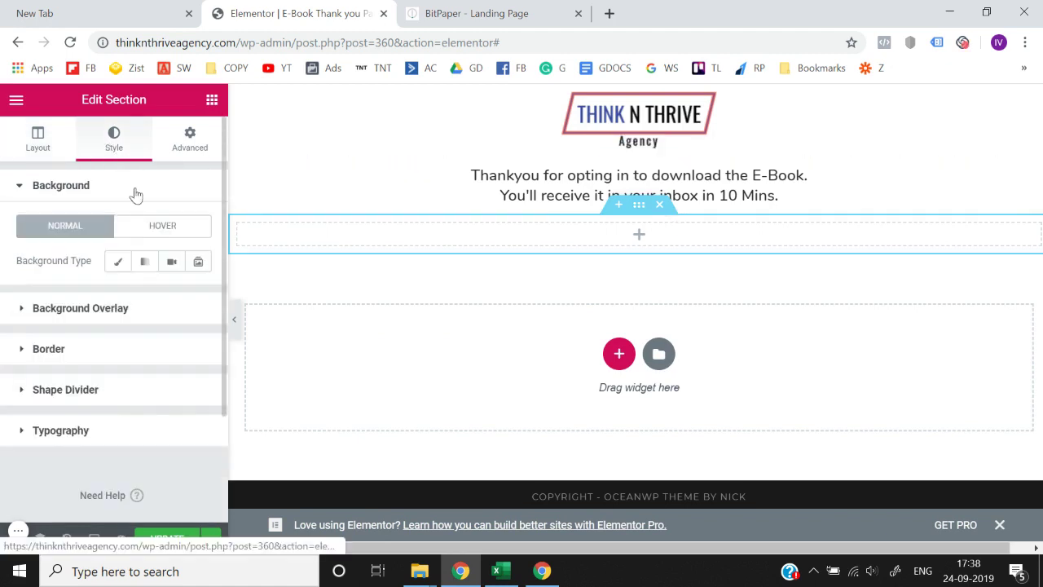
{"action": "left_click", "coordinate": [124, 265]}
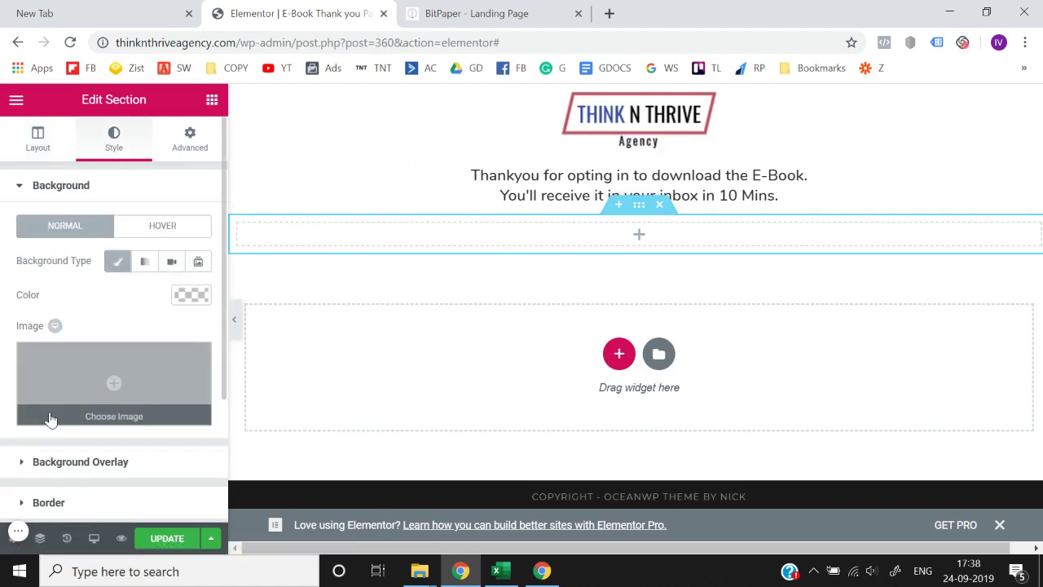
{"action": "left_click", "coordinate": [190, 295]}
{"action": "left_click_drag", "start_coordinate": [20, 462], "coordinate": [13, 336]}
{"action": "left_click", "coordinate": [119, 475]}
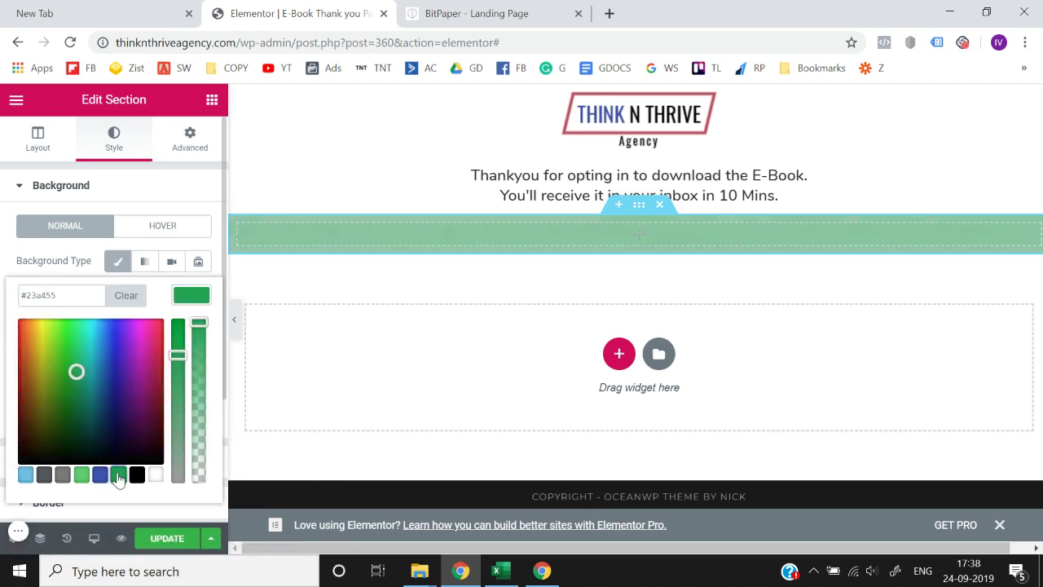
{"action": "left_click_drag", "start_coordinate": [59, 368], "coordinate": [18, 327]}
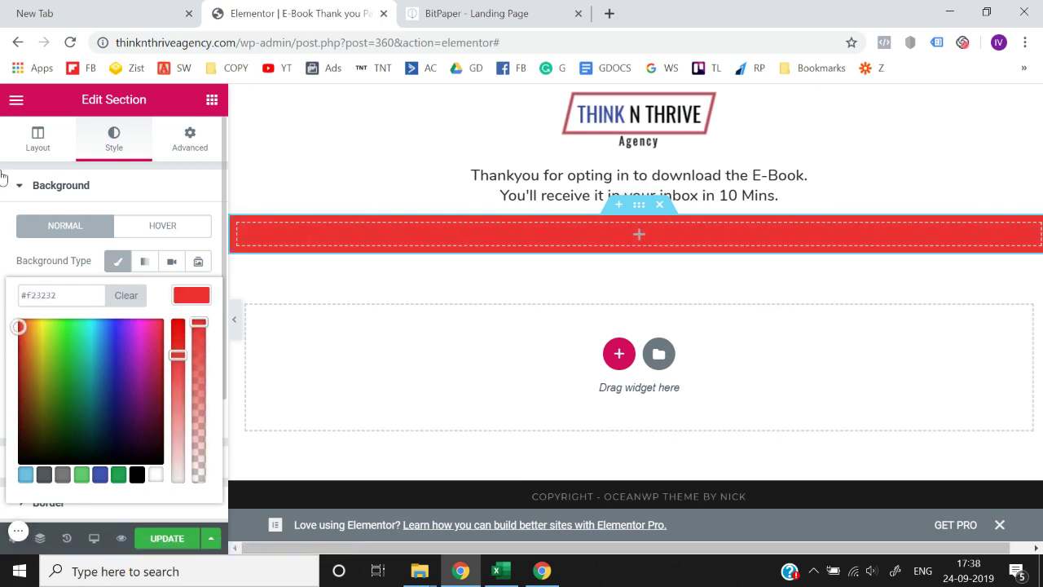
- Add a Heading widget to the red section with the title "Before You Go, Please watch this URGENT Video from our Founder."
{"action": "left_click", "coordinate": [211, 100]}
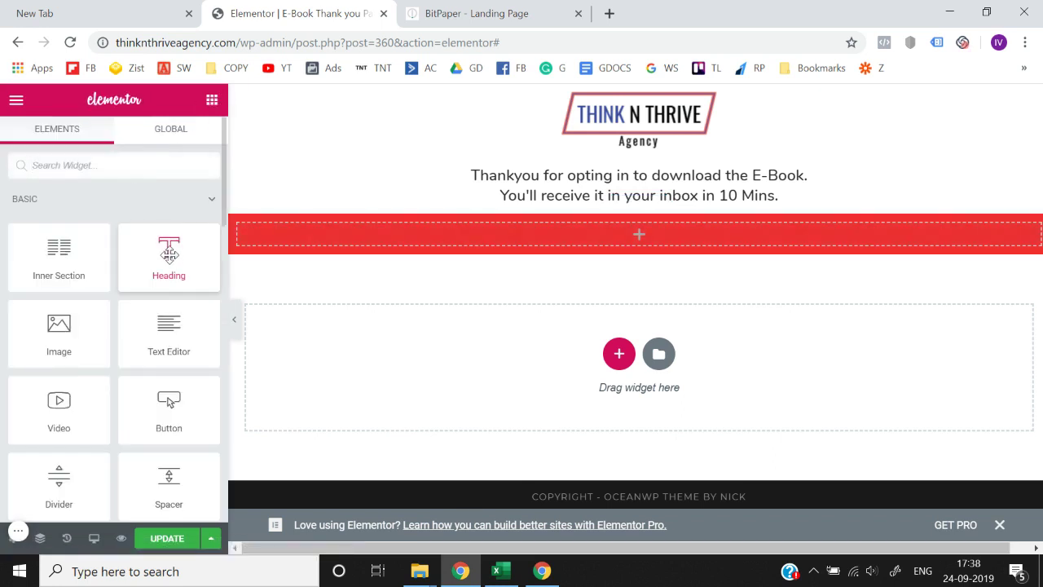
{"action": "left_click_drag", "start_coordinate": [169, 254], "coordinate": [626, 241]}
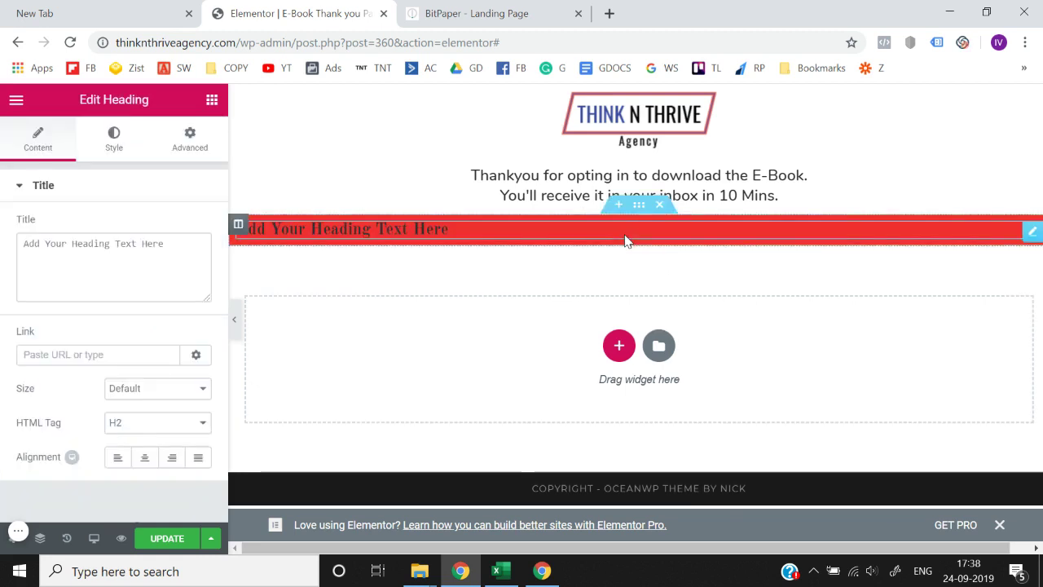
{"action": "triple_click", "coordinate": [190, 254]}
{"action": "type", "text": "Before You Go"}
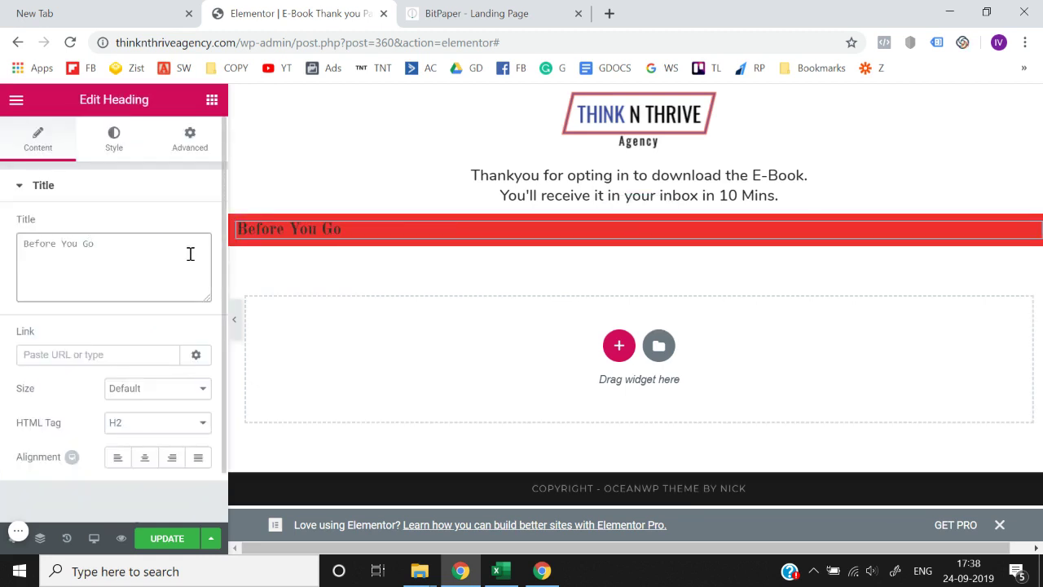
{"action": "type", "text": ", Please wat"}
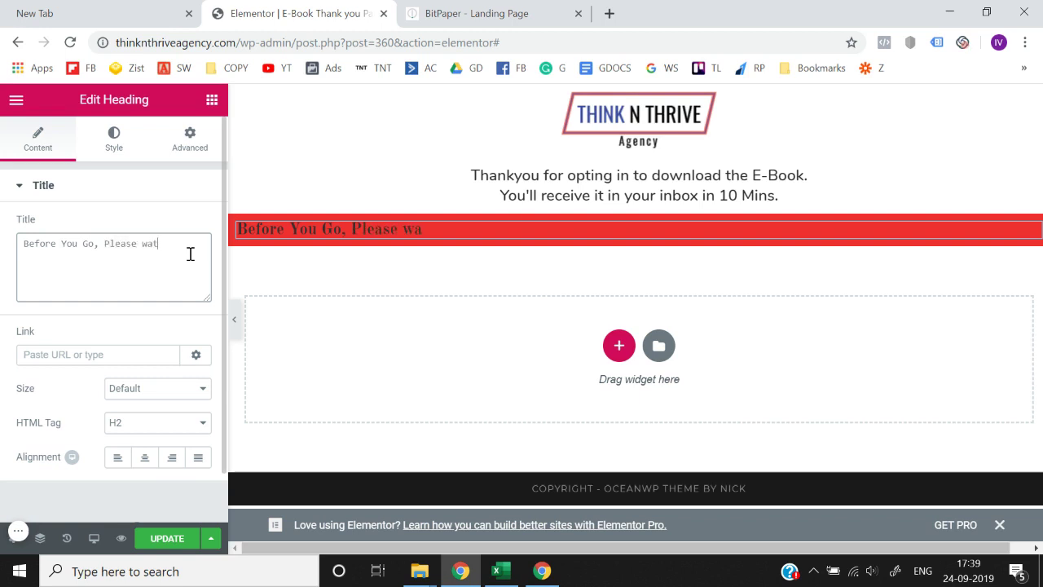
{"action": "type", "text": "ch this URGEN"}
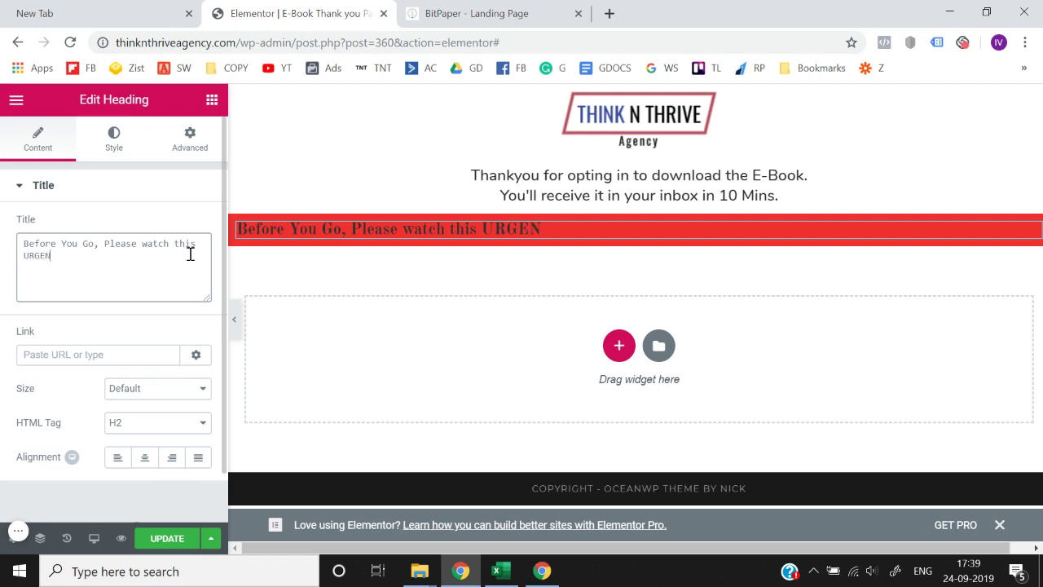
{"action": "type", "text": "T Videoifrom ou"}
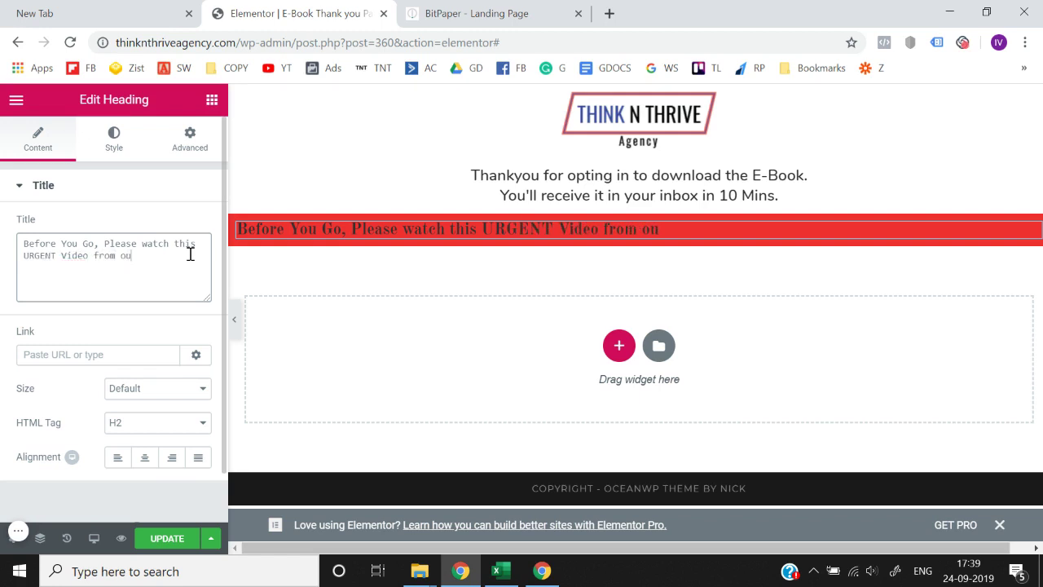
{"action": "type", "text": "r Founmcer."}
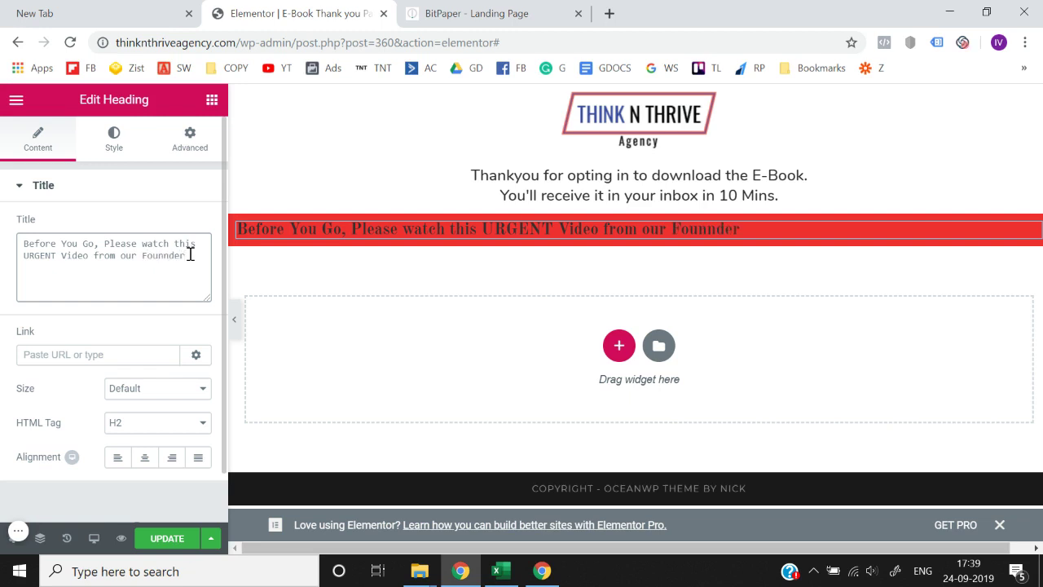
- Set the red banner heading's text color to white #ffffff
{"action": "left_click", "coordinate": [115, 139]}
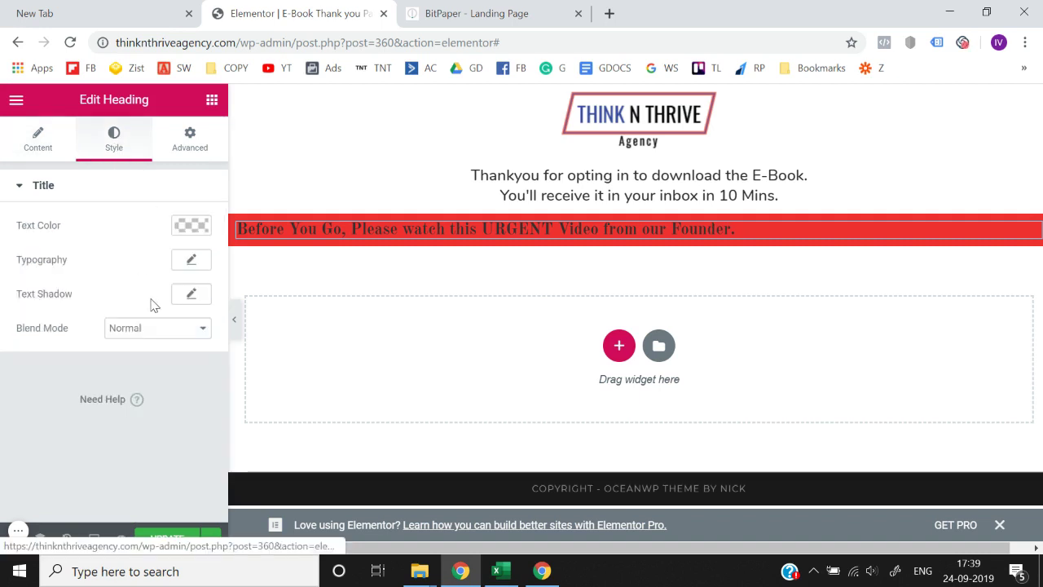
{"action": "left_click", "coordinate": [190, 225]}
{"action": "left_click", "coordinate": [155, 405]}
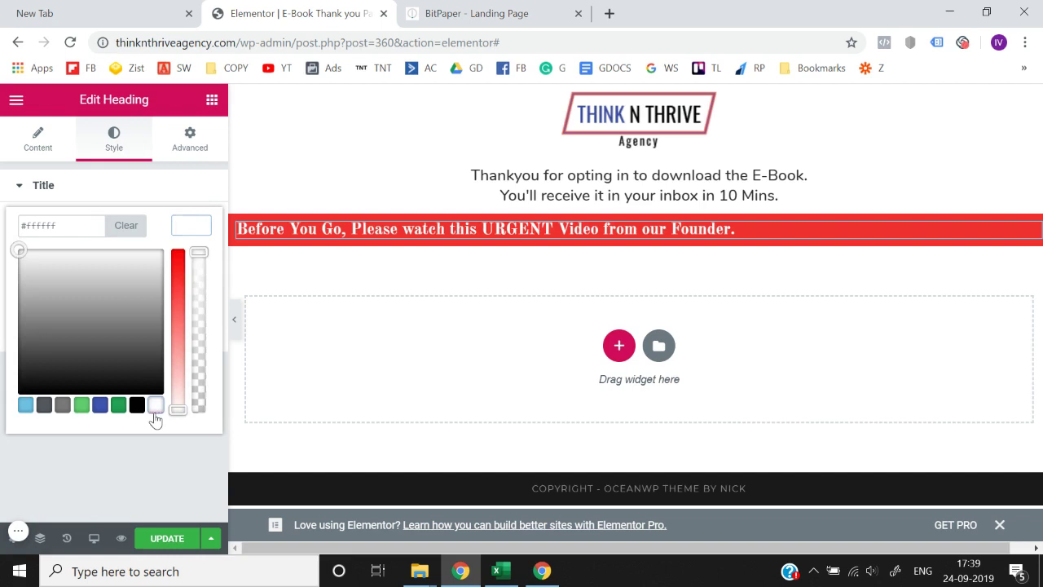
{"action": "left_click", "coordinate": [161, 459]}
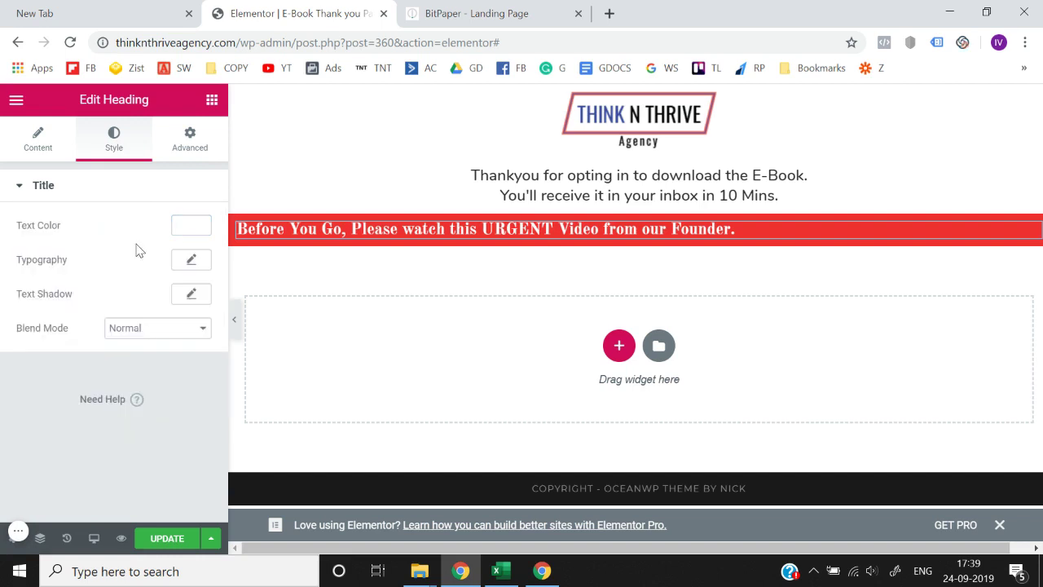
- Set the banner heading's typography to the Nunito font at 35 px
{"action": "left_click", "coordinate": [191, 260]}
{"action": "left_click", "coordinate": [155, 305]}
{"action": "type", "text": "nuni"}
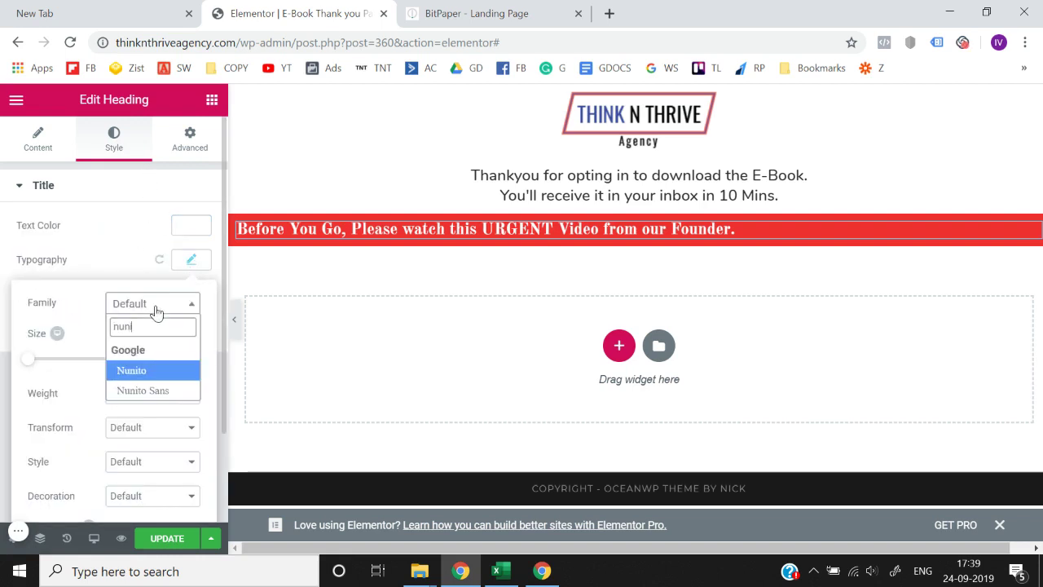
{"action": "key", "text": "Return"}
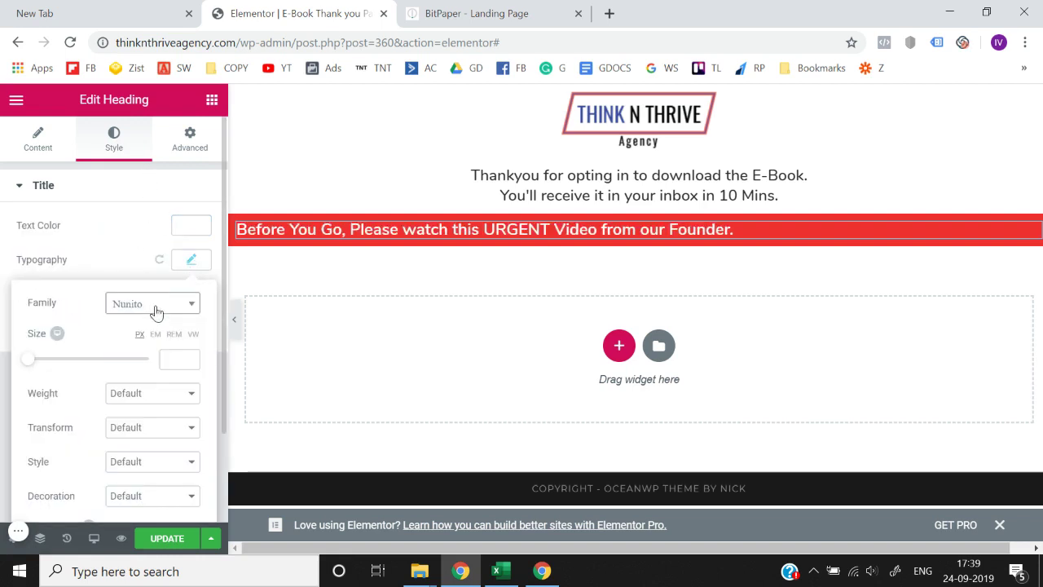
{"action": "left_click", "coordinate": [191, 357]}
{"action": "left_click", "coordinate": [191, 357]}
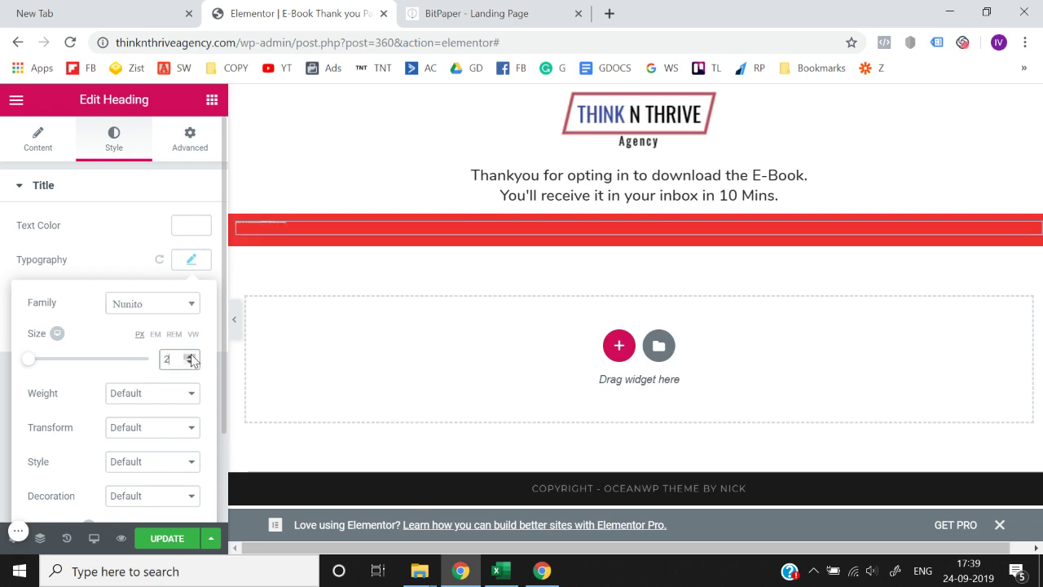
{"action": "type", "text": "2"}
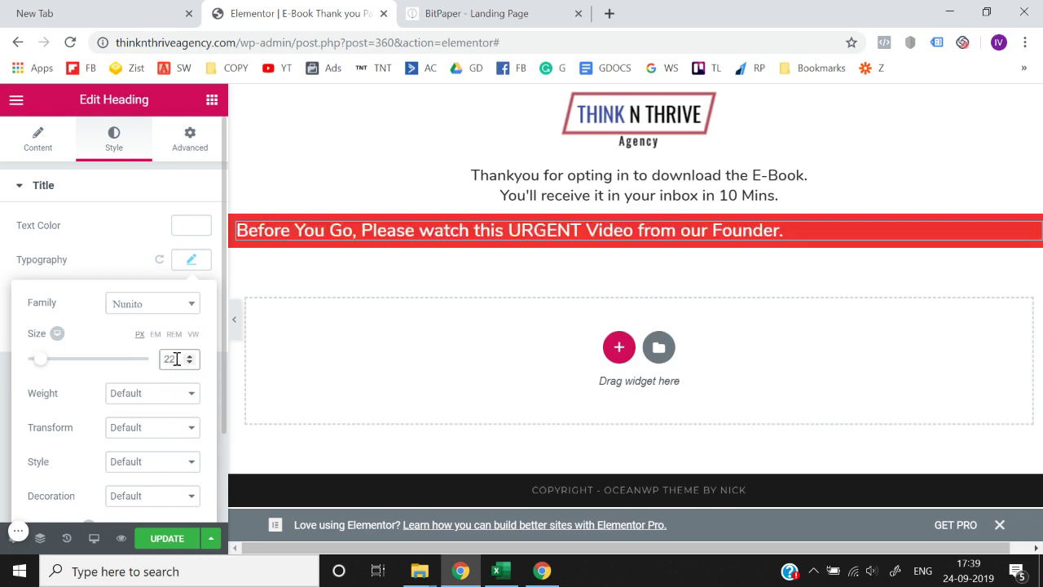
{"action": "key", "text": "BackSpace"}
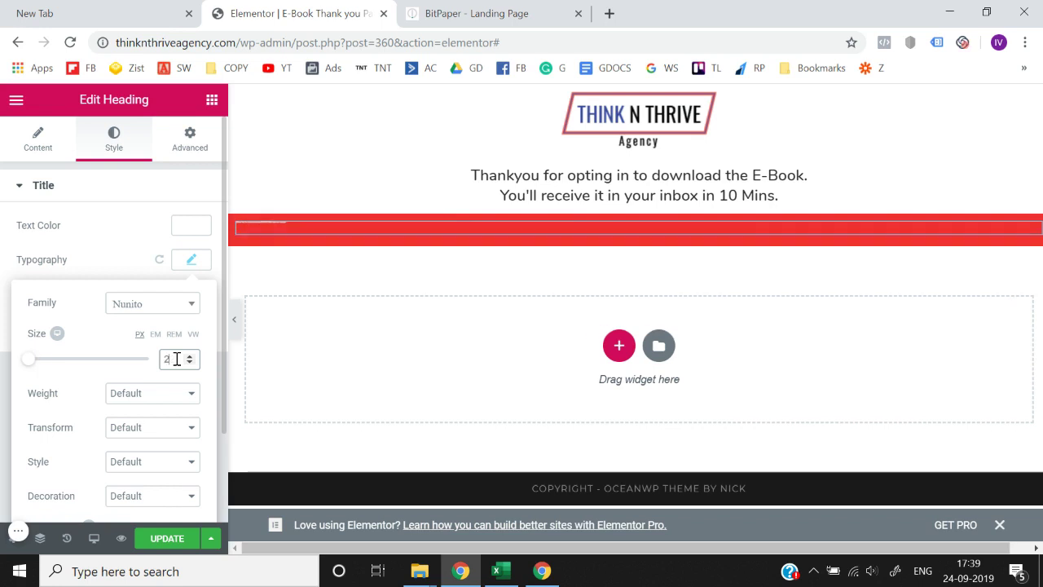
{"action": "type", "text": "8"}
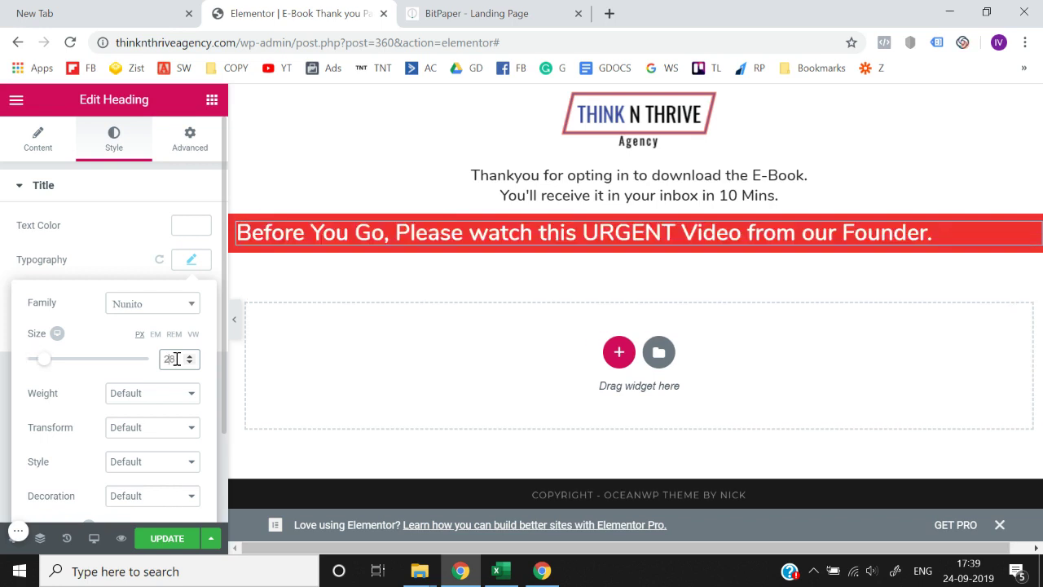
{"action": "key", "text": "BackSpace"}
{"action": "type", "text": "3"}
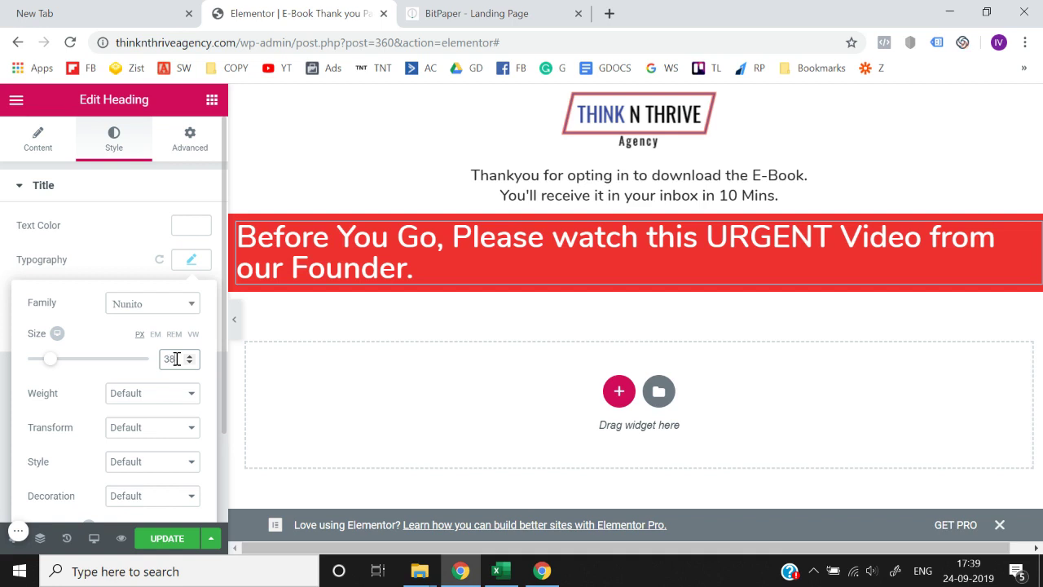
{"action": "key", "text": "Delete"}
{"action": "type", "text": "5"}
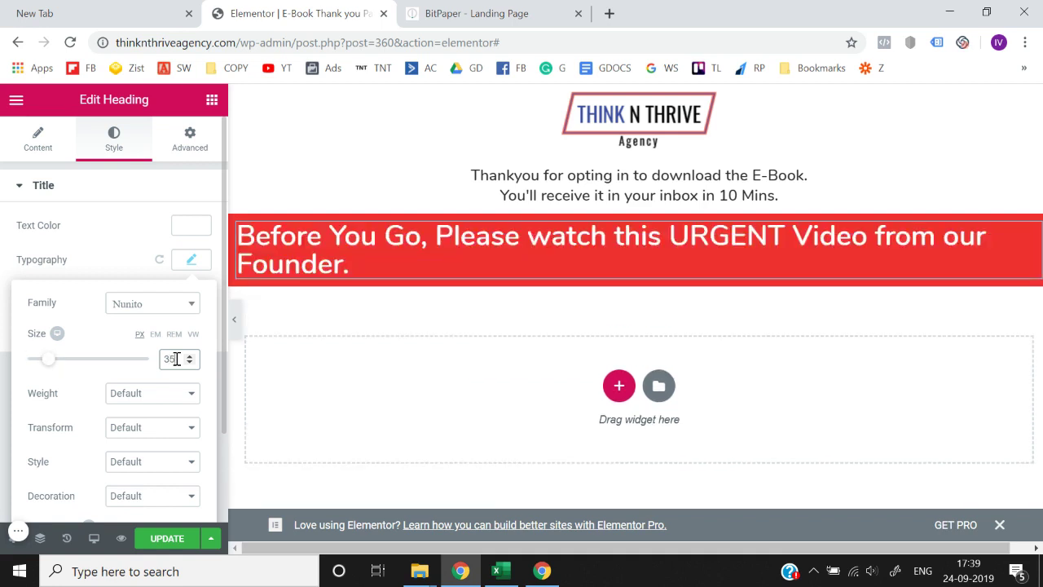
- Break the banner heading onto a second line before "URGENT" and centre its text
{"action": "left_click", "coordinate": [673, 237]}
{"action": "key", "text": "Return"}
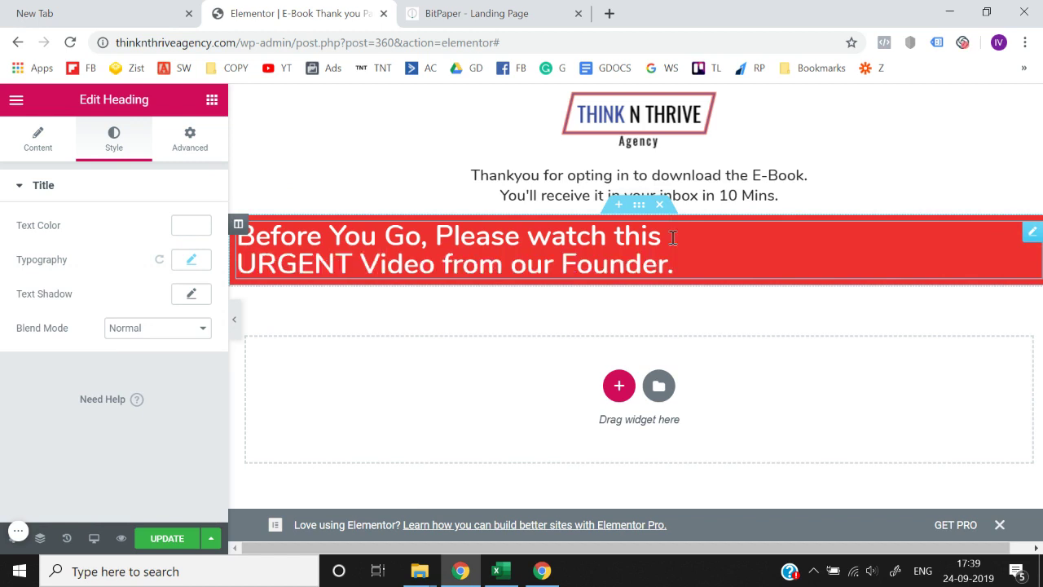
{"action": "left_click", "coordinate": [37, 137]}
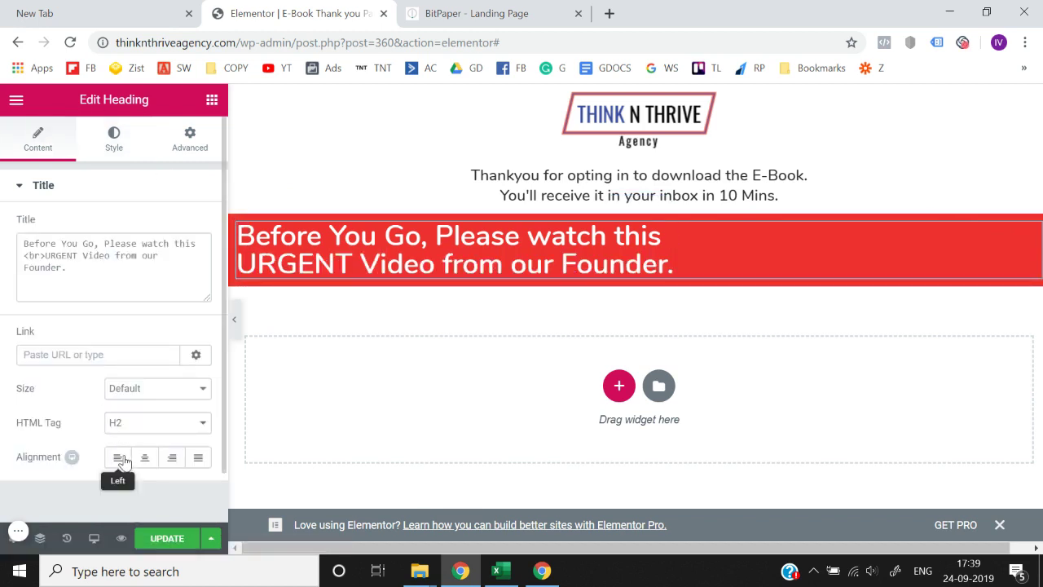
{"action": "left_click", "coordinate": [144, 457]}
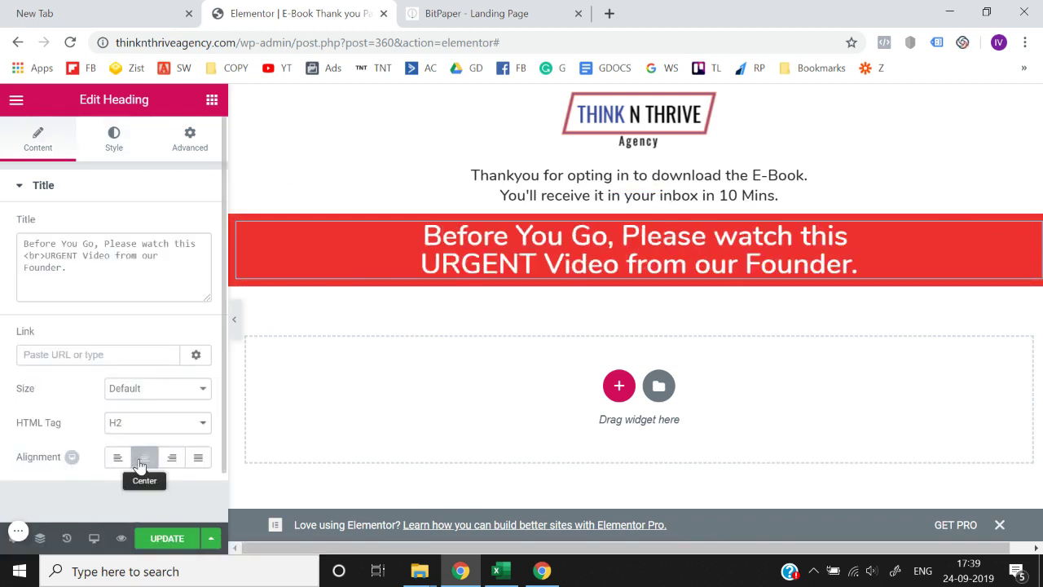
- Add a Video widget in its own new section below the red banner
{"action": "left_click", "coordinate": [211, 99]}
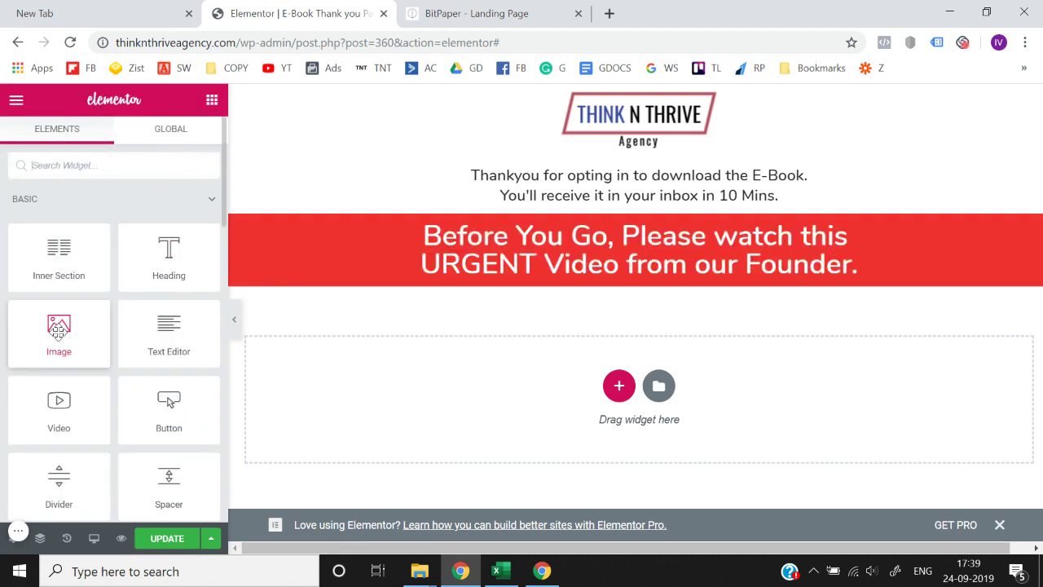
{"action": "scroll", "coordinate": [58, 330], "scroll_direction": "down", "scroll_amount": 1}
{"action": "left_click_drag", "start_coordinate": [59, 330], "coordinate": [615, 391]}
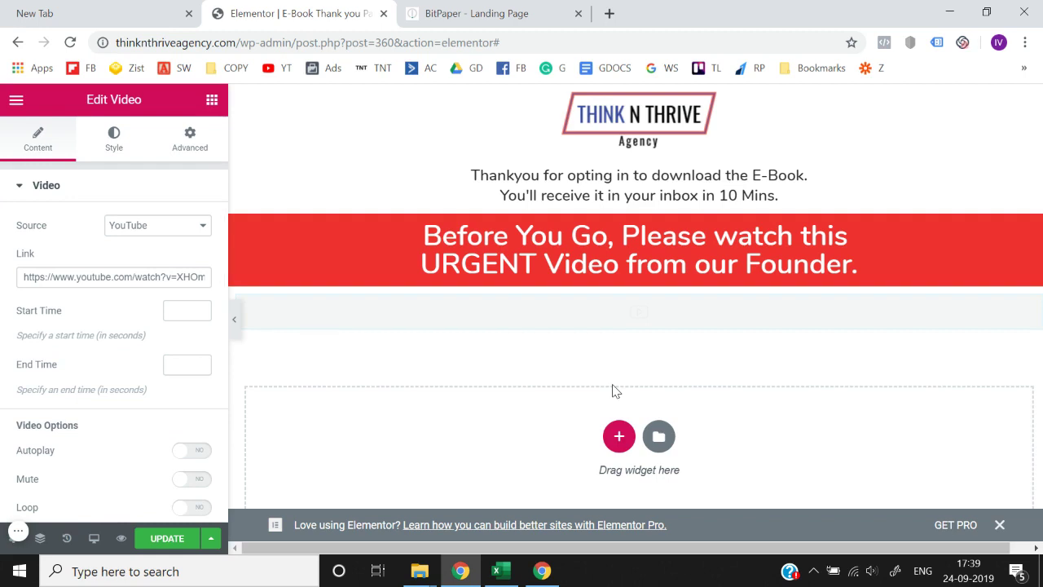
- Set the video section's boxed content width to 900
{"action": "scroll", "coordinate": [613, 389], "scroll_direction": "down", "scroll_amount": 1}
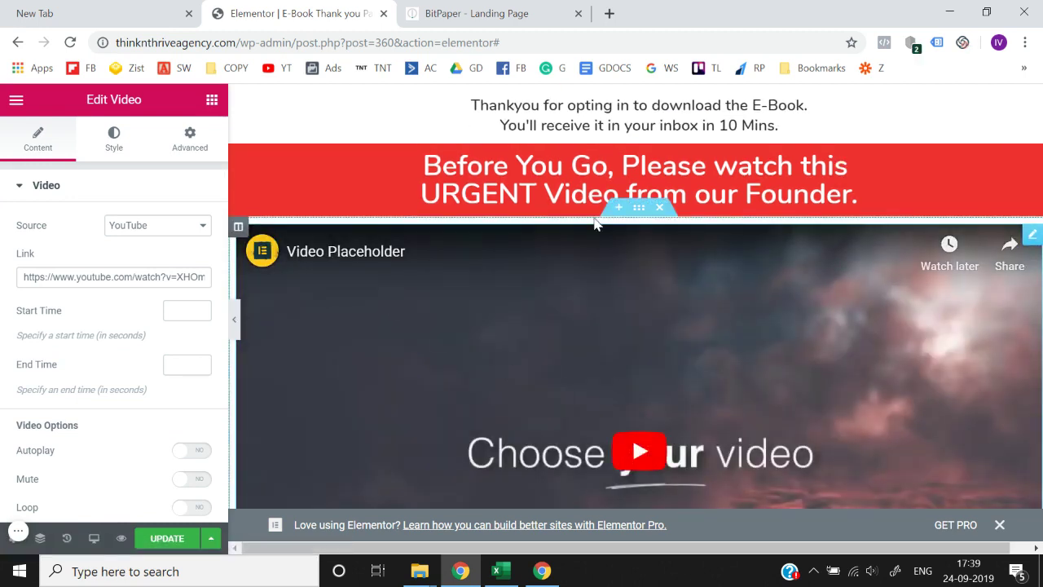
{"action": "left_click", "coordinate": [639, 207]}
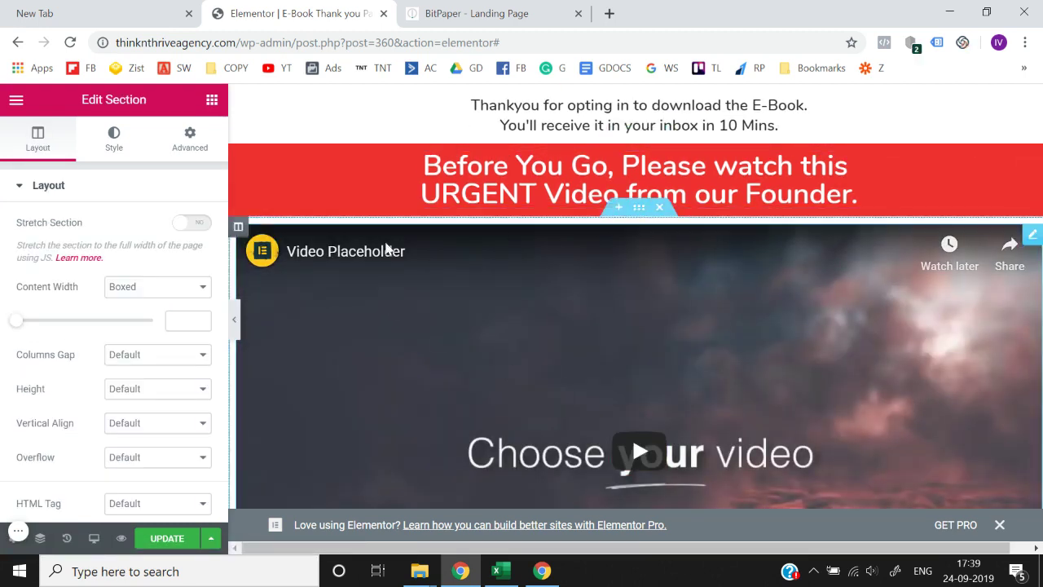
{"action": "left_click", "coordinate": [185, 326]}
{"action": "type", "text": "900"}
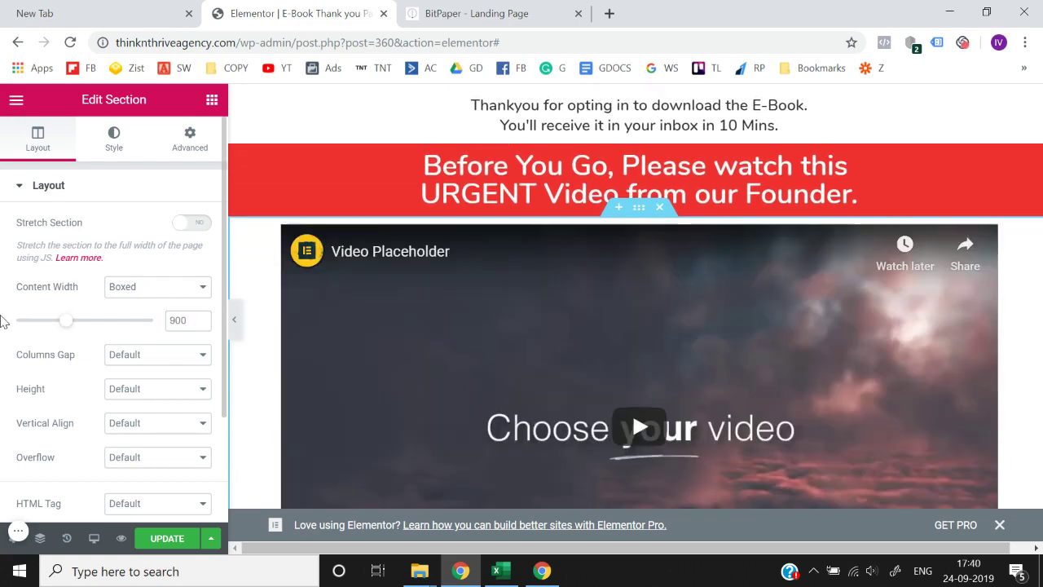
- Add a new single-column section below the video and place a Button widget in it
{"action": "scroll", "coordinate": [610, 361], "scroll_direction": "down", "scroll_amount": 4}
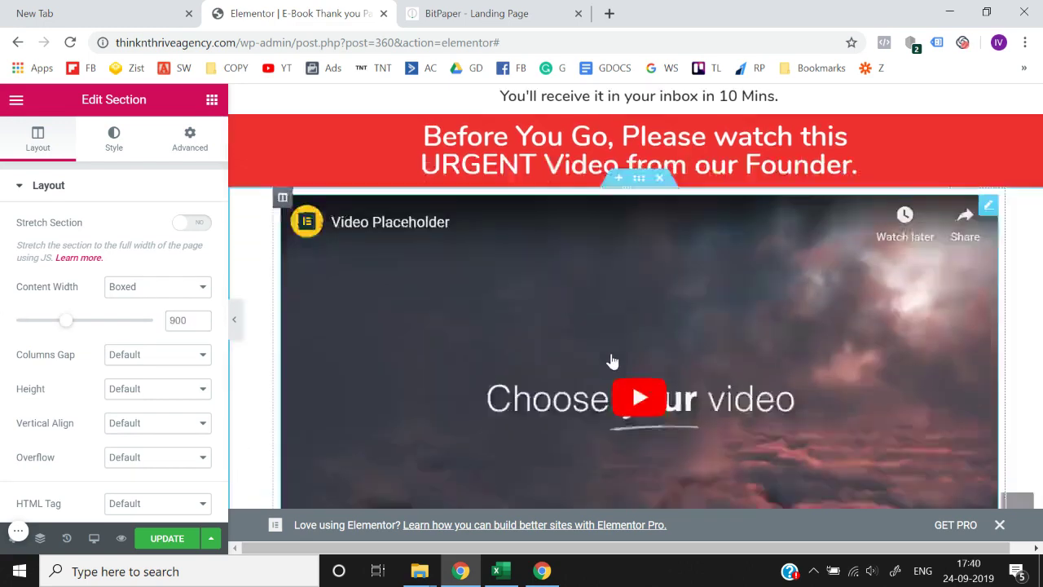
{"action": "left_click", "coordinate": [619, 381]}
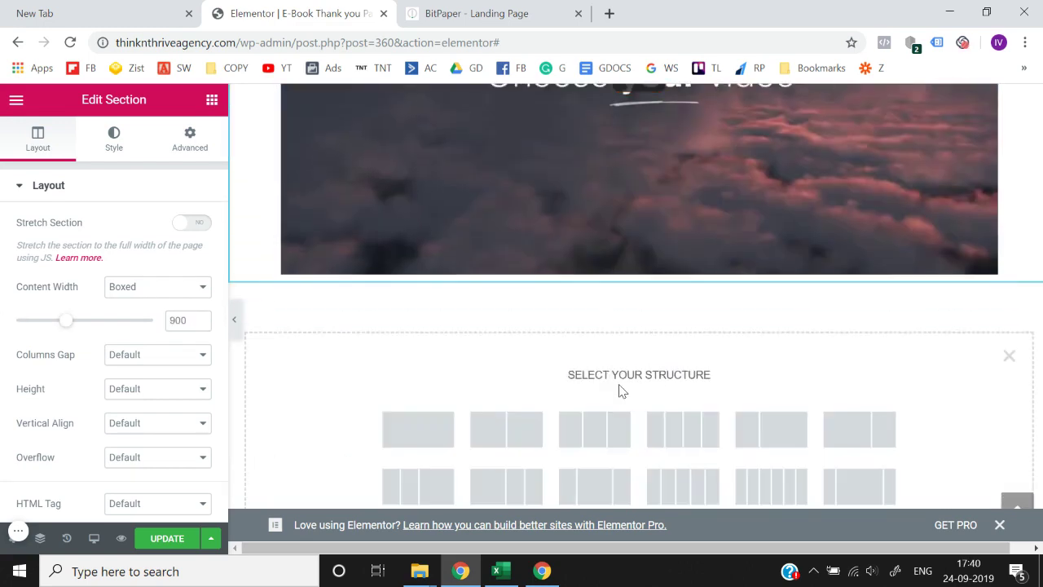
{"action": "left_click", "coordinate": [437, 430]}
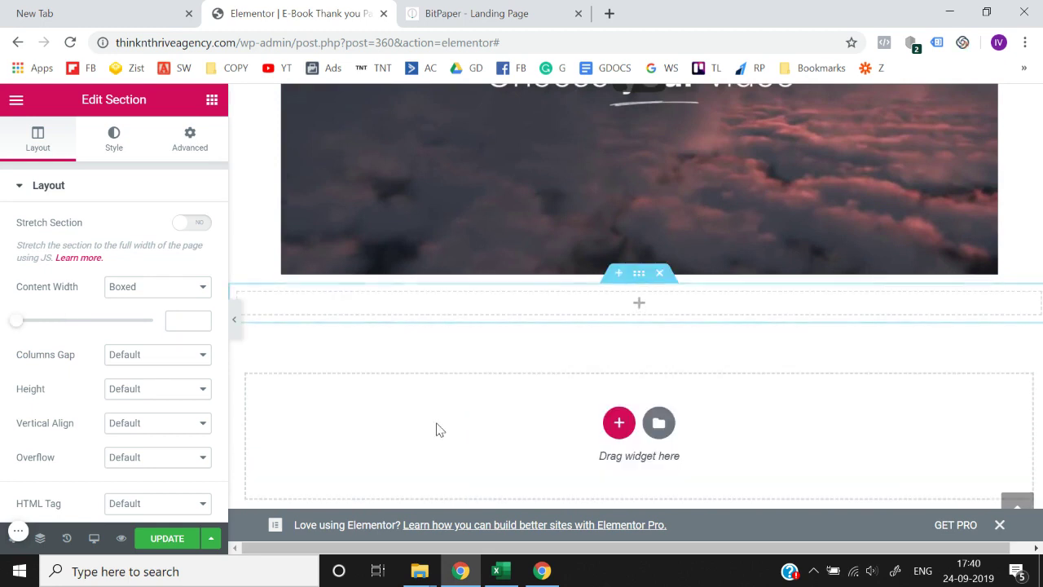
{"action": "left_click", "coordinate": [211, 101]}
{"action": "type", "text": "bu"}
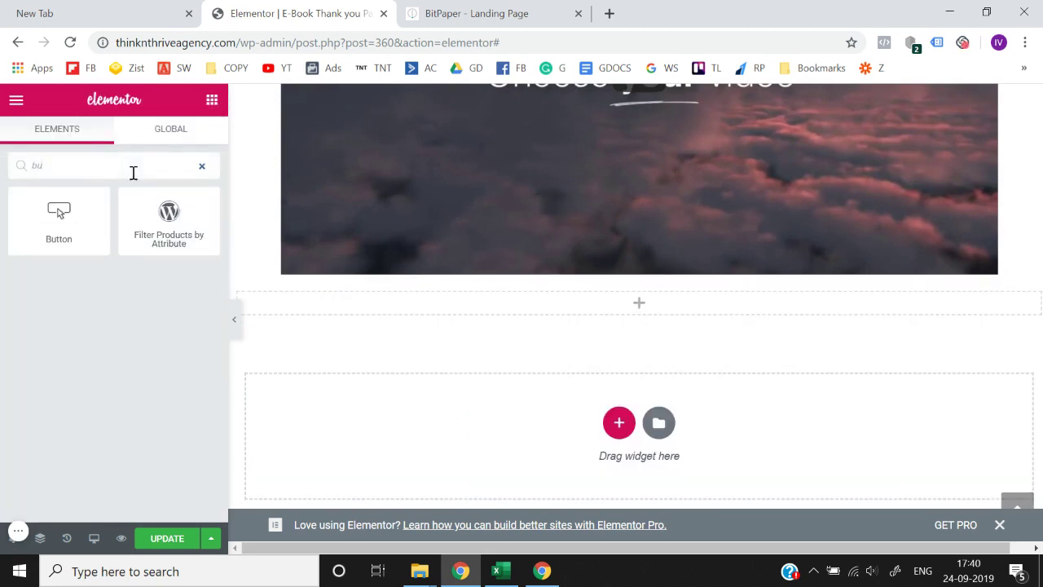
{"action": "left_click_drag", "start_coordinate": [58, 232], "coordinate": [641, 302]}
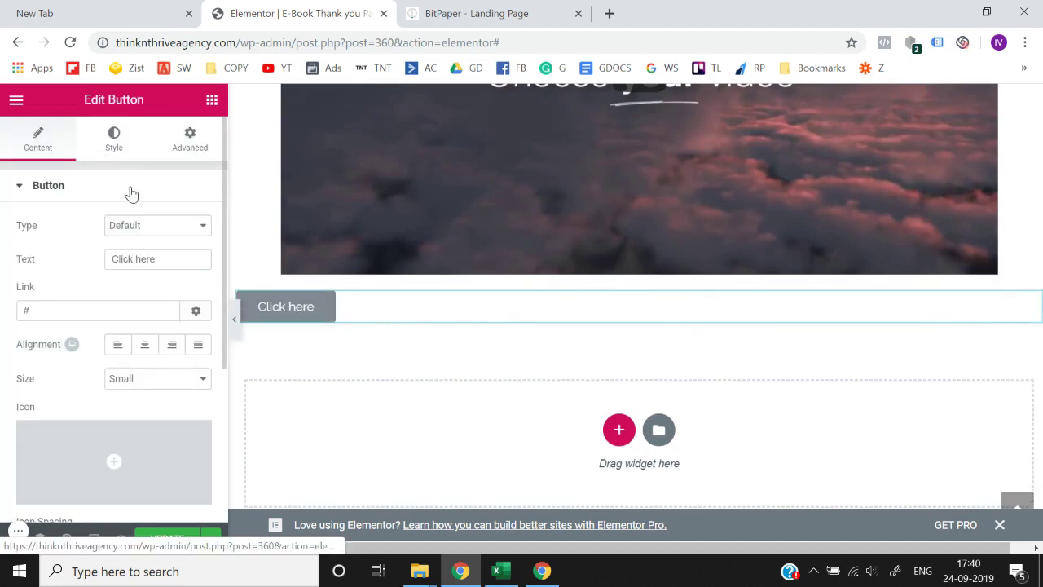
{"action": "triple_click", "coordinate": [198, 261]}
{"action": "type", "text": "YE"}
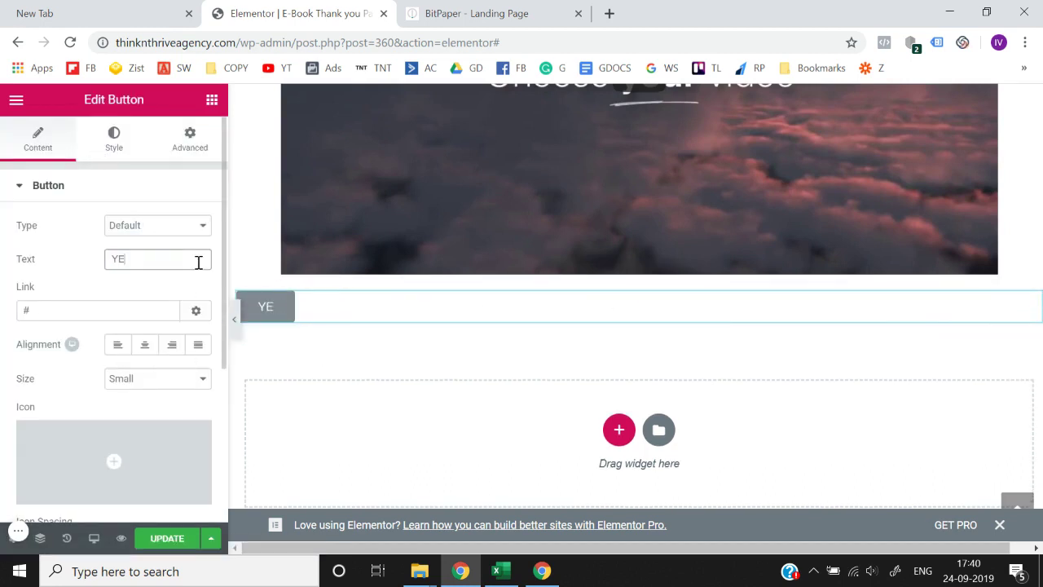
{"action": "type", "text": "S! I QANT"}
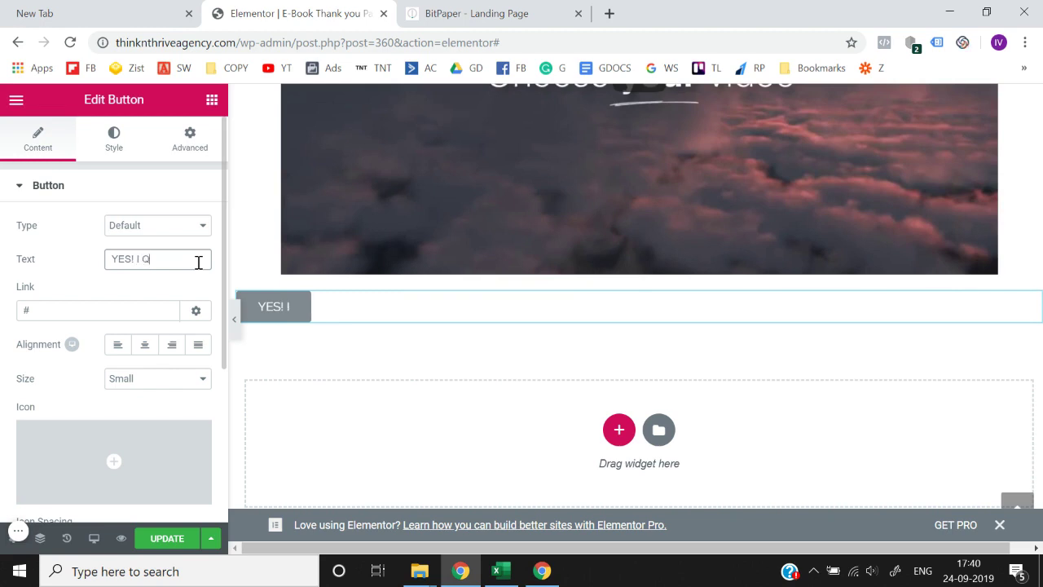
{"action": "key", "text": "BackSpace"}
{"action": "key", "text": "BackSpace"}
{"action": "key", "text": "BackSpace"}
{"action": "key", "text": "BackSpace"}
{"action": "type", "text": "WA"}
{"action": "key", "text": "ctrl+a"}
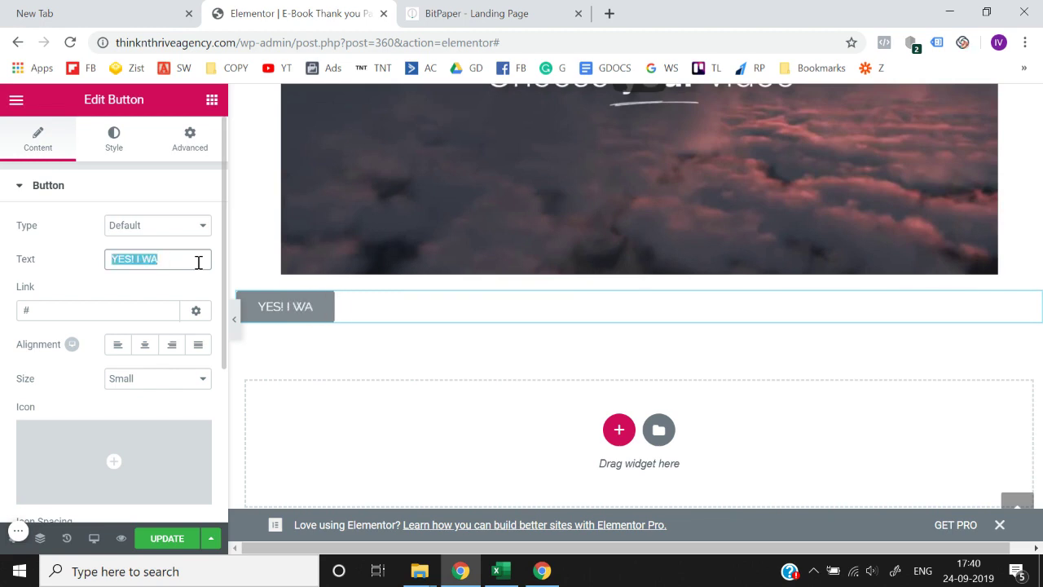
{"action": "left_click", "coordinate": [198, 262]}
{"action": "key", "text": "ctrl+a"}
{"action": "type", "text": "CLICK HERE TIO"}
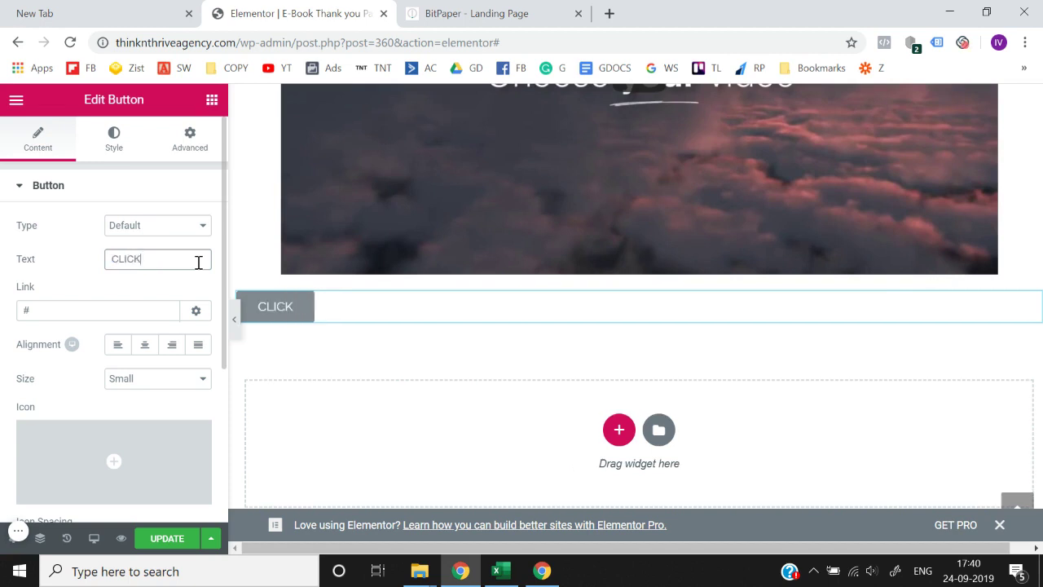
{"action": "key", "text": "BackSpace"}
{"action": "key", "text": "BackSpace"}
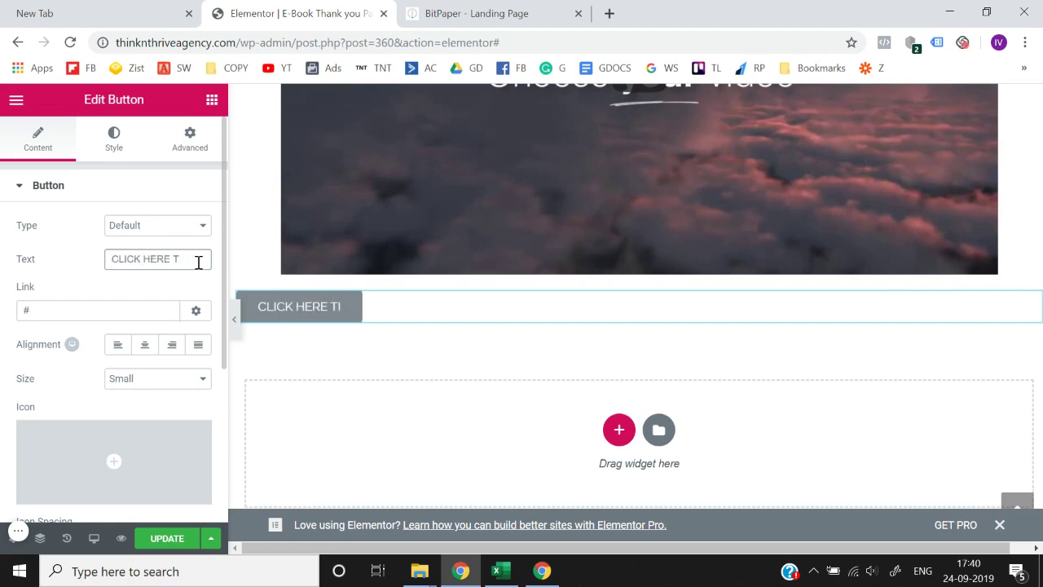
{"action": "type", "text": "O SCHEDU"}
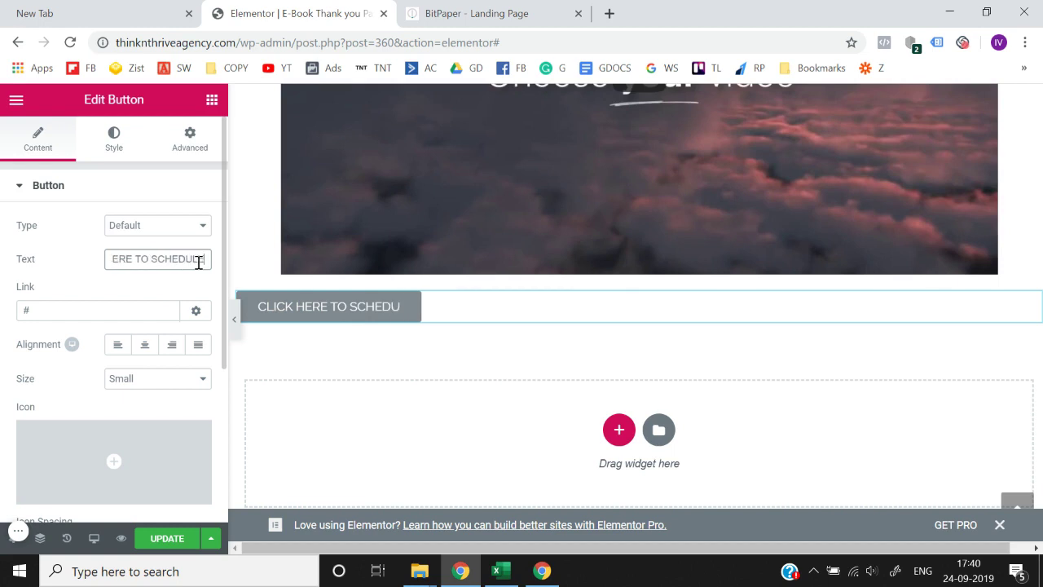
{"action": "type", "text": "LE A FREE STRTAGEY"}
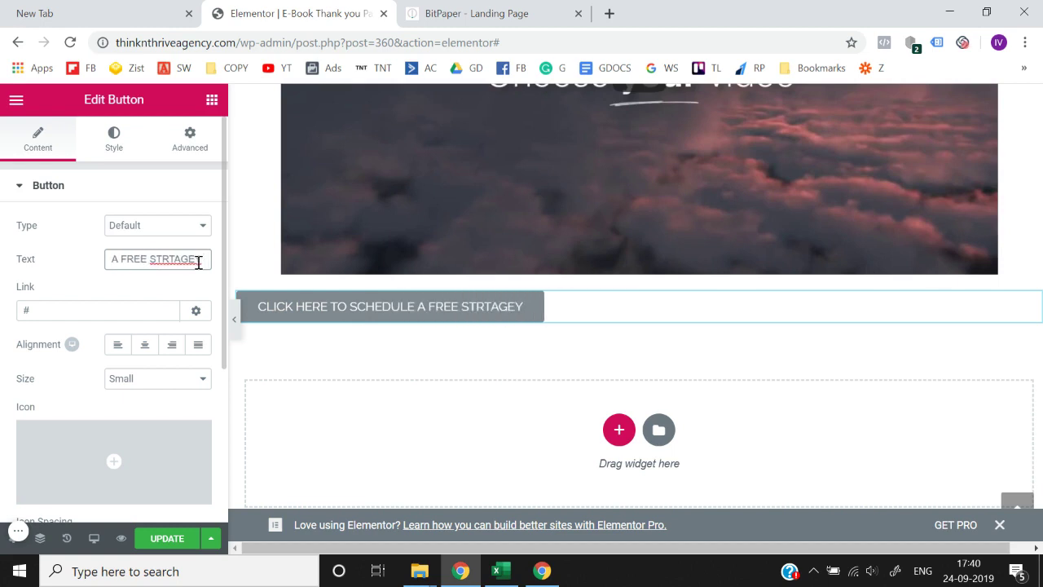
{"action": "key", "text": "BackSpace"}
{"action": "key", "text": "BackSpace"}
{"action": "key", "text": "BackSpace"}
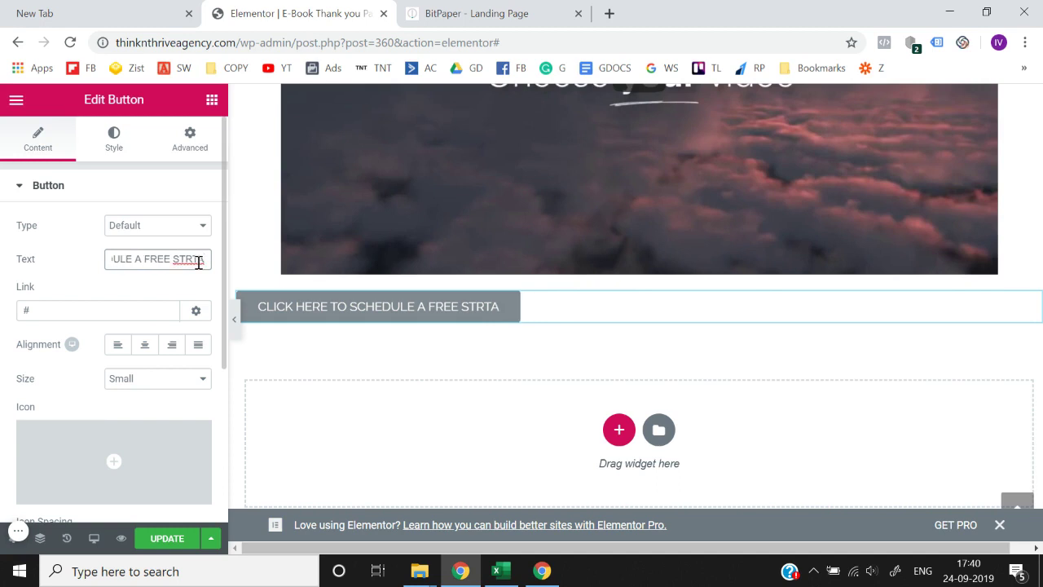
{"action": "key", "text": "ctrl+a"}
{"action": "type", "text": "SCHEDULE"}
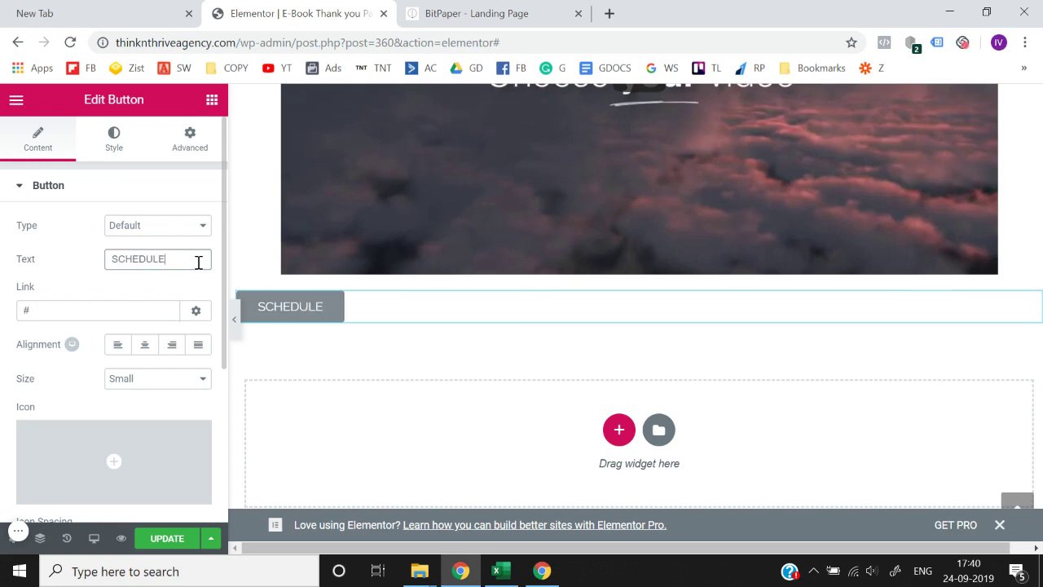
- Set the button's text to "CLICK HERE TO SCHEDULE A FREE GROWTH SESSION"
{"action": "key", "text": "ctrl+a"}
{"action": "key", "text": "BackSpace"}
{"action": "type", "text": "CLICK HERE TO "}
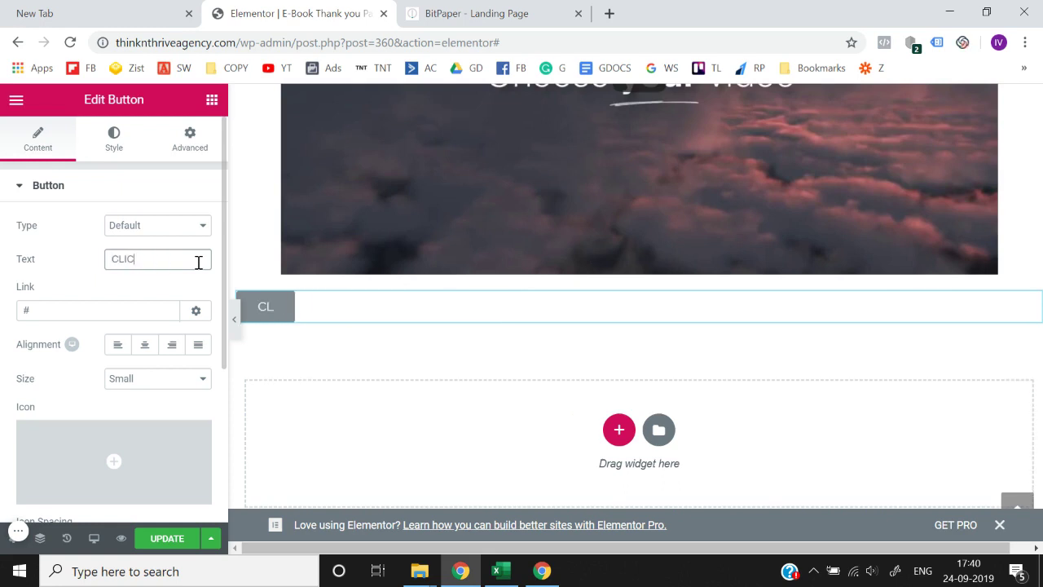
{"action": "type", "text": "schedul"}
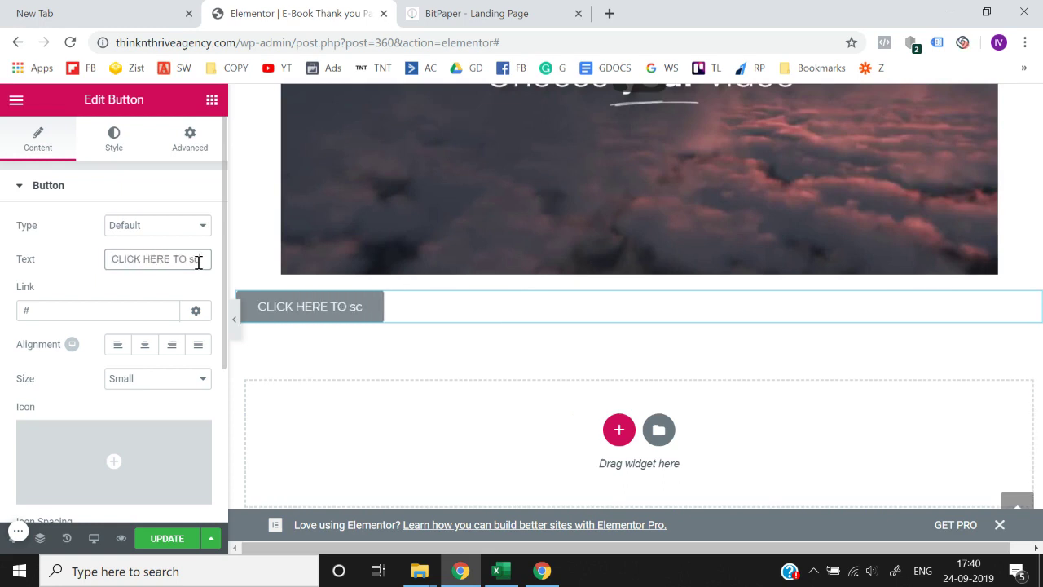
{"action": "key", "text": "BackSpace"}
{"action": "key", "text": "BackSpace"}
{"action": "key", "text": "BackSpace"}
{"action": "key", "text": "BackSpace"}
{"action": "key", "text": "BackSpace"}
{"action": "key", "text": "BackSpace"}
{"action": "key", "text": "BackSpace"}
{"action": "type", "text": "SCHEDULE A GFR"}
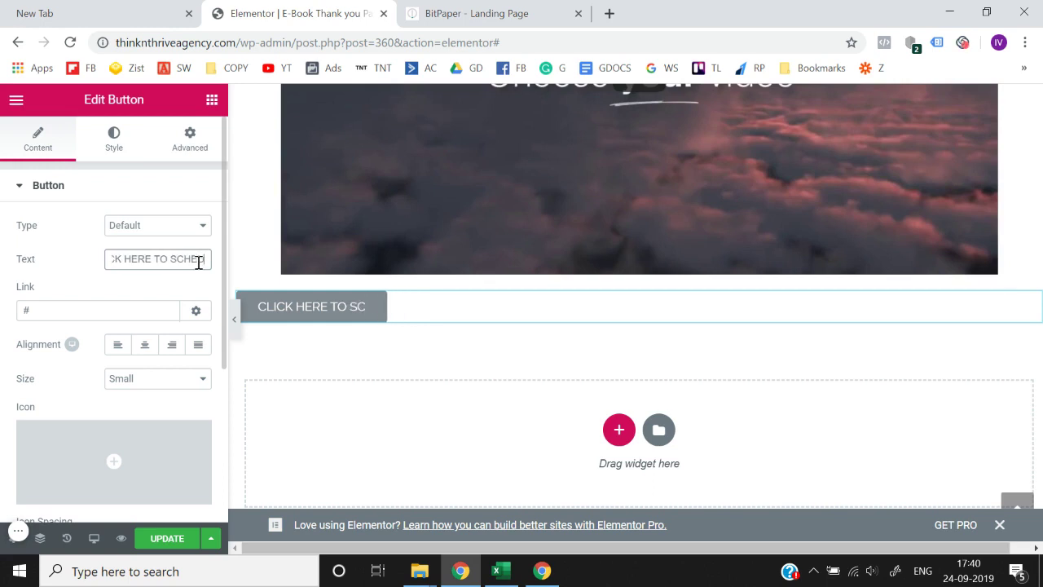
{"action": "key", "text": "BackSpace"}
{"action": "key", "text": "BackSpace"}
{"action": "key", "text": "BackSpace"}
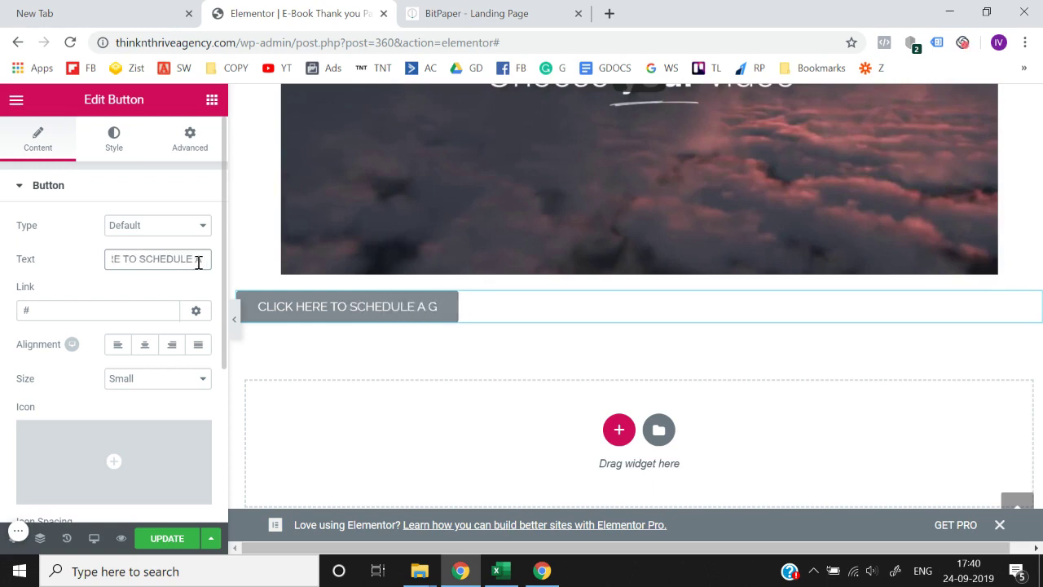
{"action": "type", "text": "FREE GROTH"}
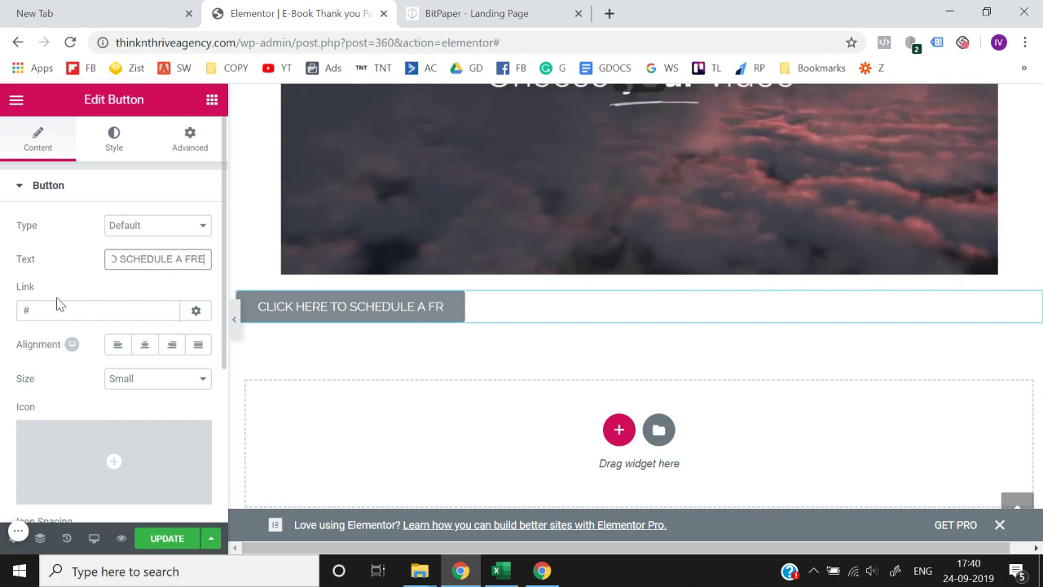
{"action": "key", "text": "BackSpace"}
{"action": "key", "text": "BackSpace"}
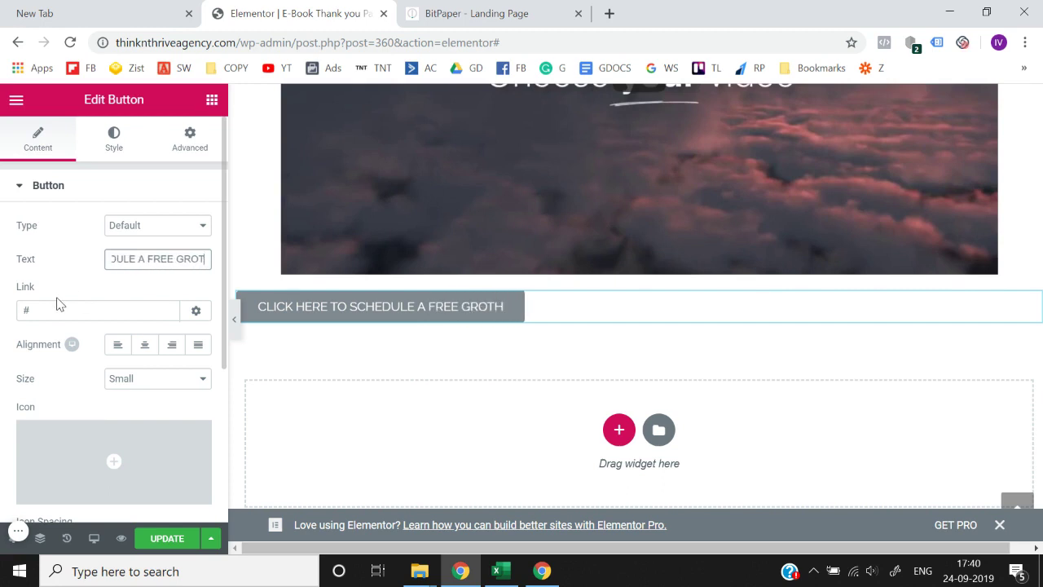
{"action": "type", "text": "WTH SESSIONS"}
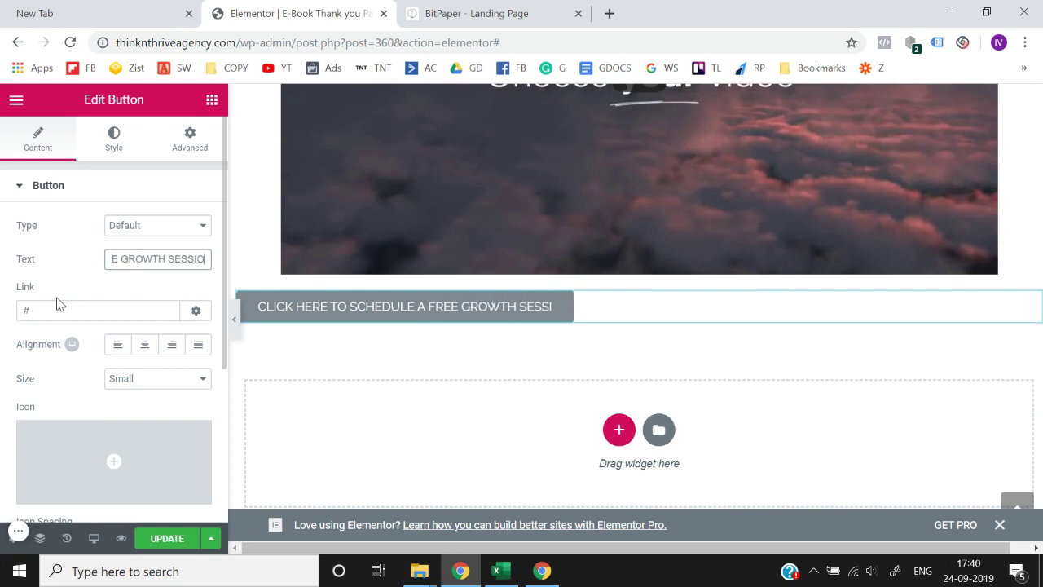
{"action": "key", "text": "BackSpace"}
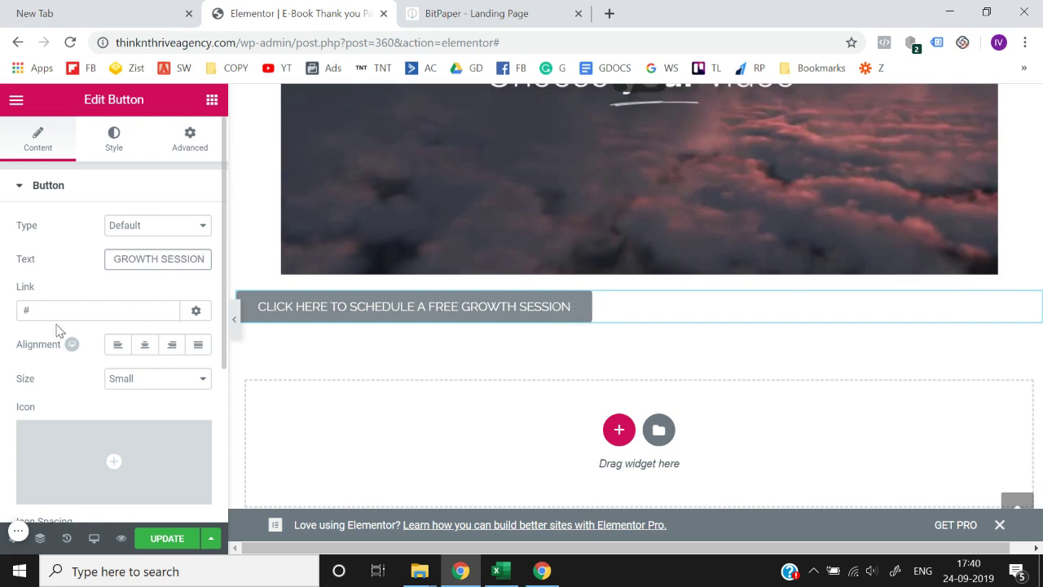
- Clear the button's placeholder link and centre-align the button below the video
{"action": "left_click", "coordinate": [60, 308]}
{"action": "key", "text": "BackSpace"}
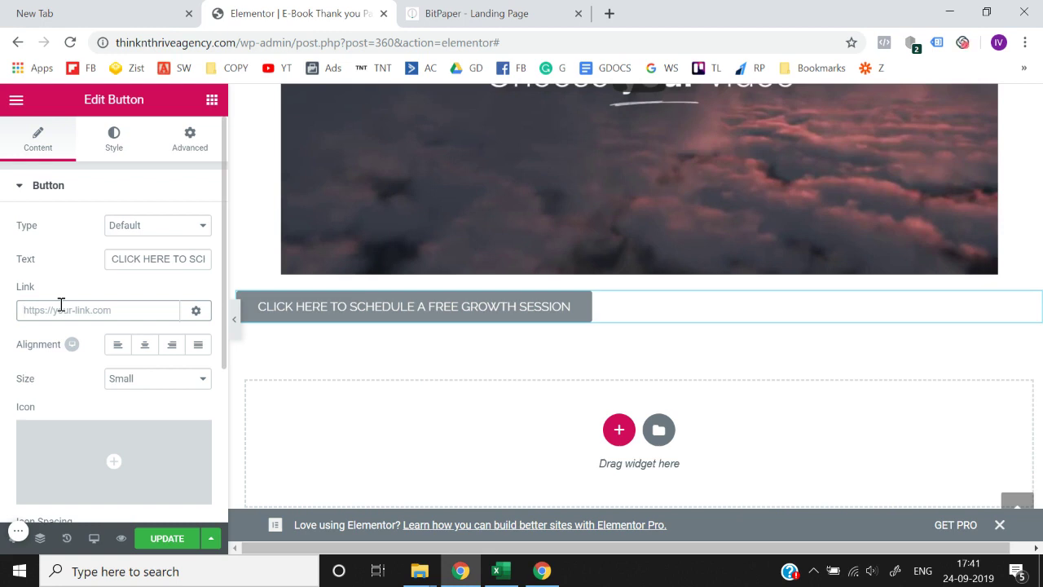
{"action": "left_click", "coordinate": [61, 310]}
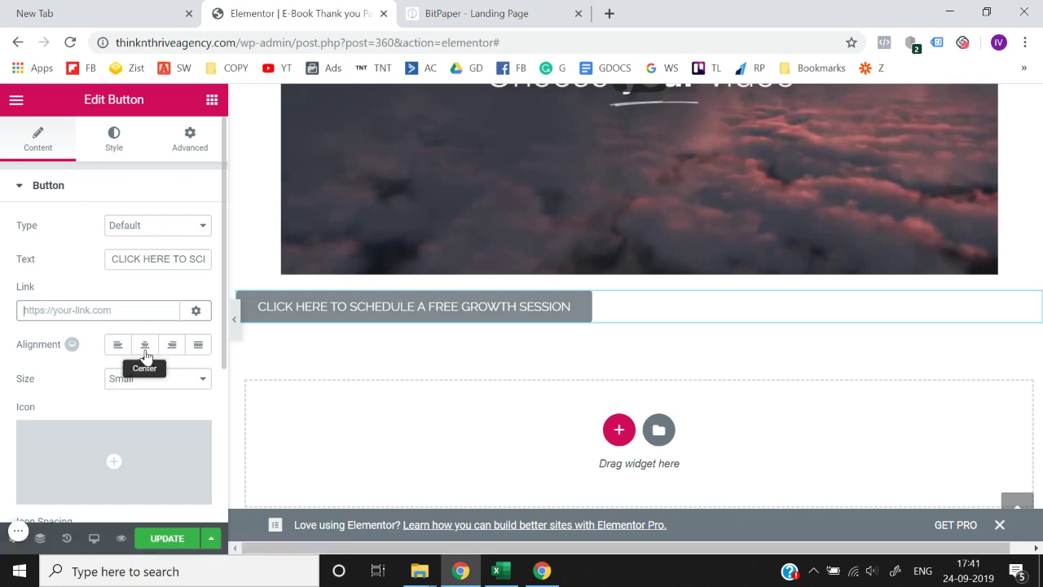
{"action": "left_click", "coordinate": [145, 349]}
- Set the call-to-action button's background colour to the light green preset swatch
{"action": "left_click", "coordinate": [105, 150]}
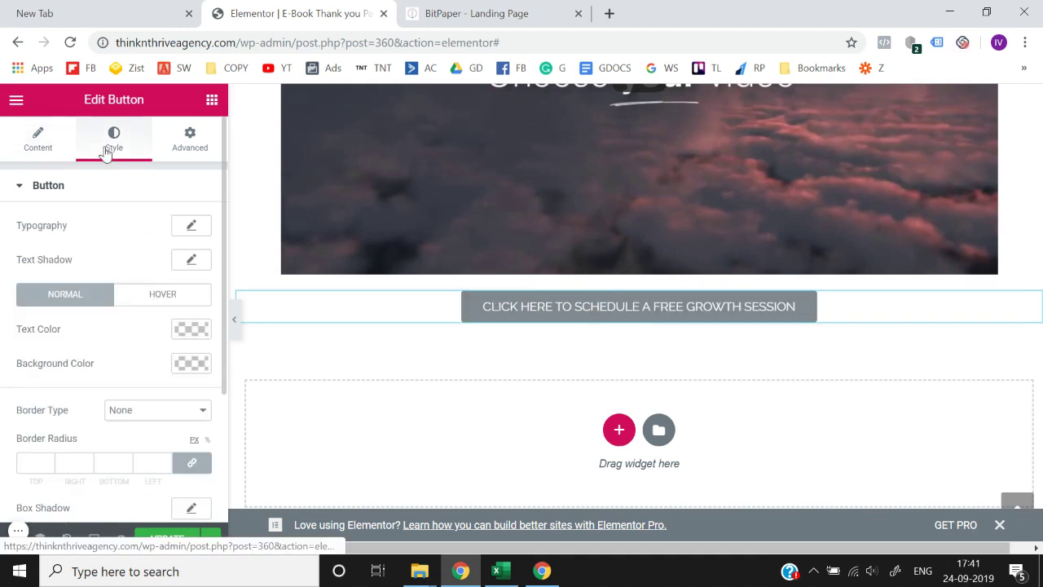
{"action": "scroll", "coordinate": [143, 308], "scroll_direction": "down", "scroll_amount": 1}
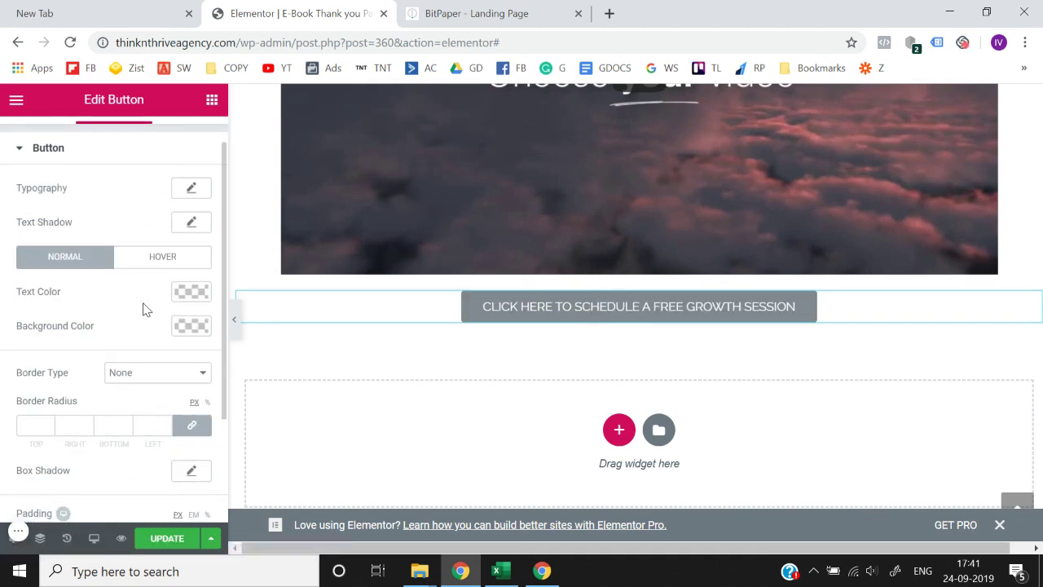
{"action": "left_click", "coordinate": [190, 325]}
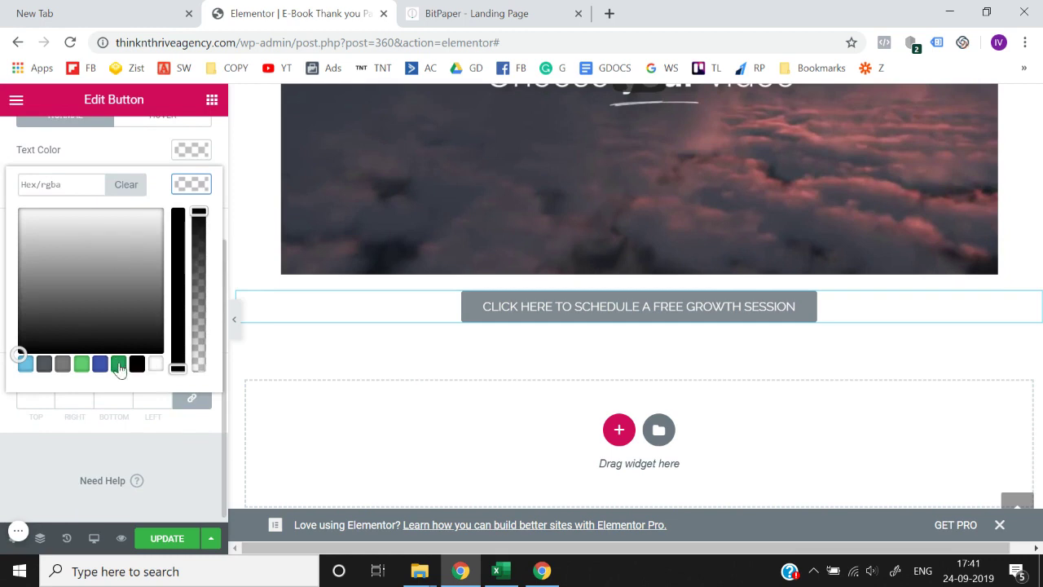
{"action": "left_click", "coordinate": [80, 364]}
{"action": "left_click", "coordinate": [57, 454]}
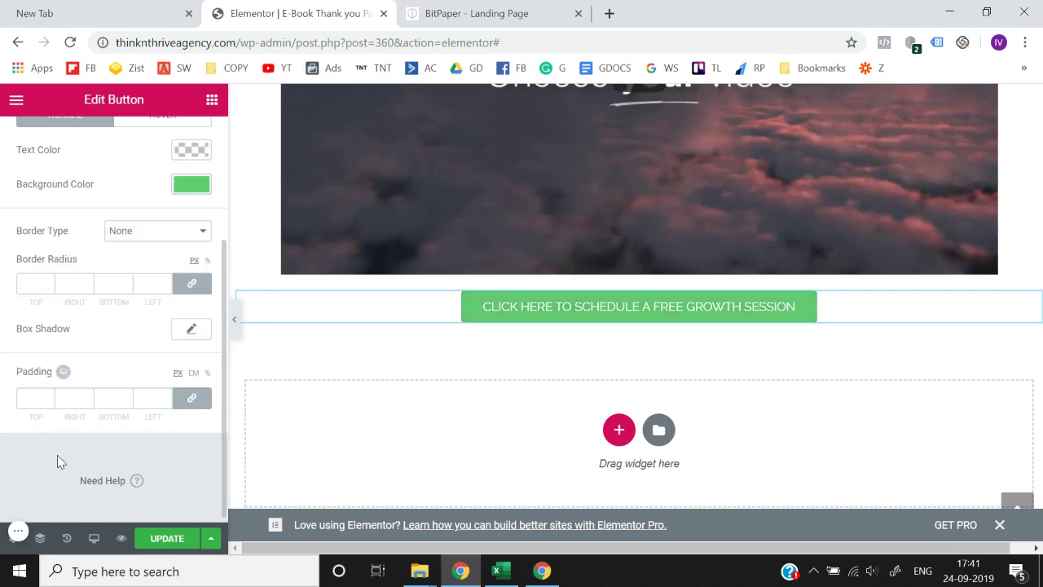
- Update the thank you page and exit the Elementor editor to the WordPress dashboard
{"action": "left_click", "coordinate": [167, 539]}
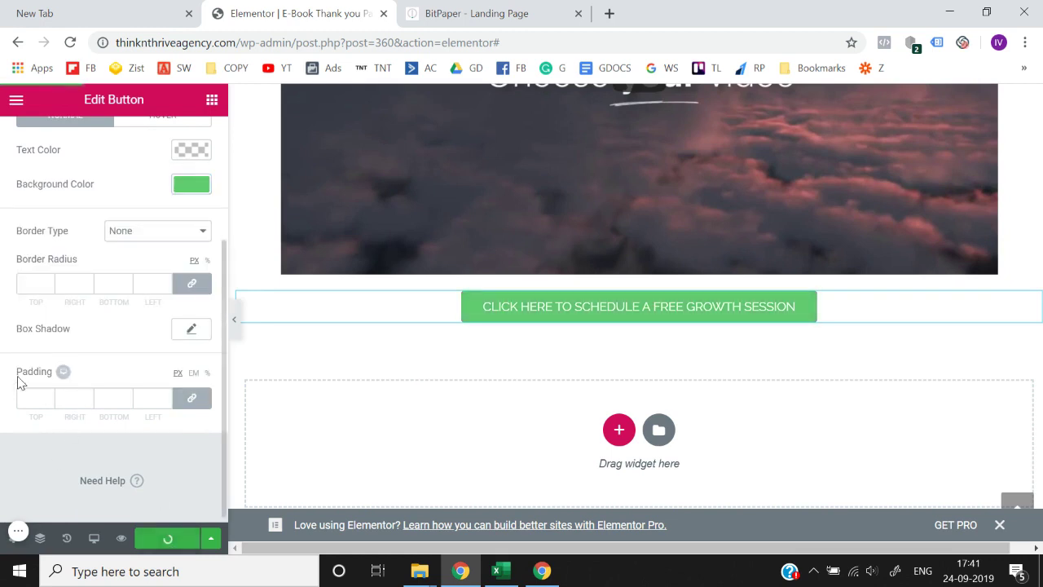
{"action": "scroll", "coordinate": [21, 383], "scroll_direction": "up", "scroll_amount": 3}
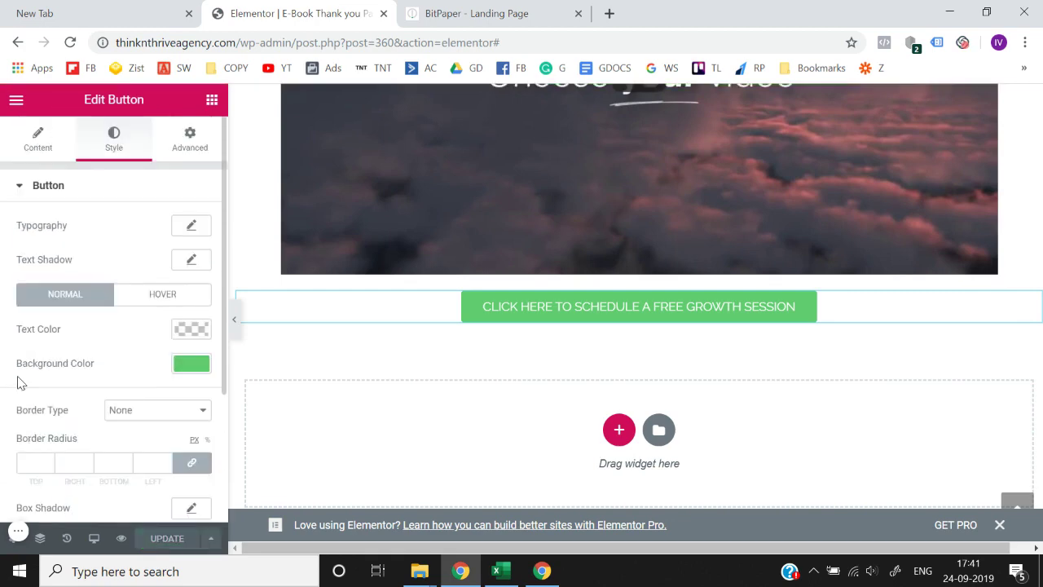
{"action": "left_click", "coordinate": [16, 100]}
{"action": "scroll", "coordinate": [90, 383], "scroll_direction": "down", "scroll_amount": 2}
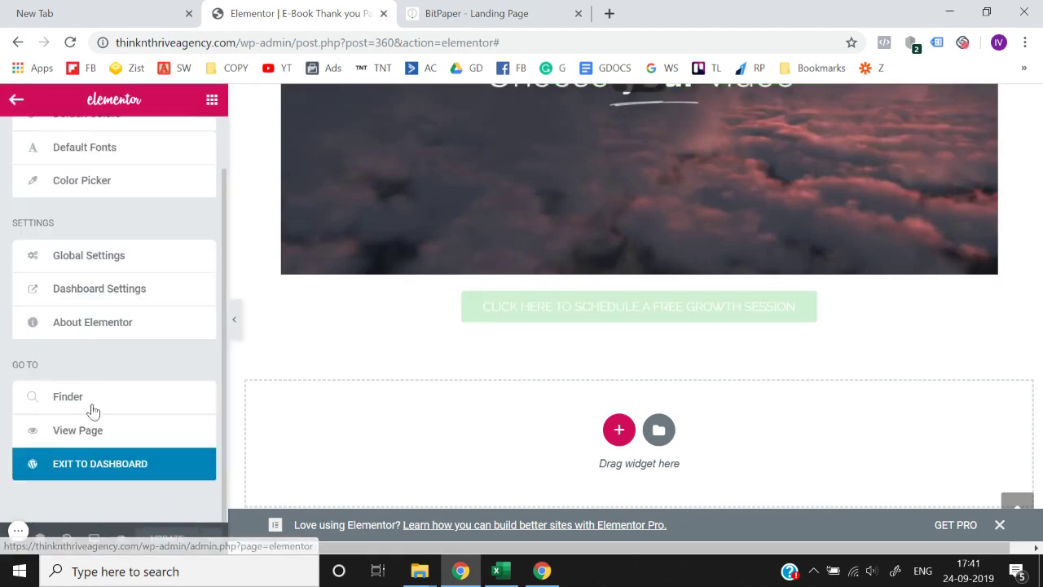
{"action": "left_click", "coordinate": [96, 479]}
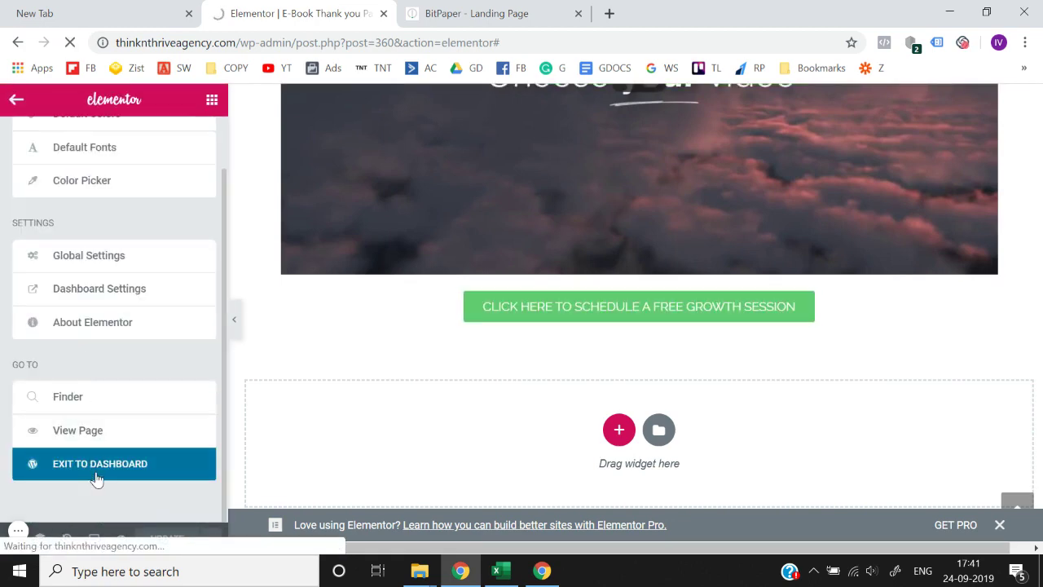
- Switch to the BitPaper whiteboard and review the lead magnet notes on page 4 and the funnel diagram on page 3
{"action": "key", "text": "ctrl+Tab"}
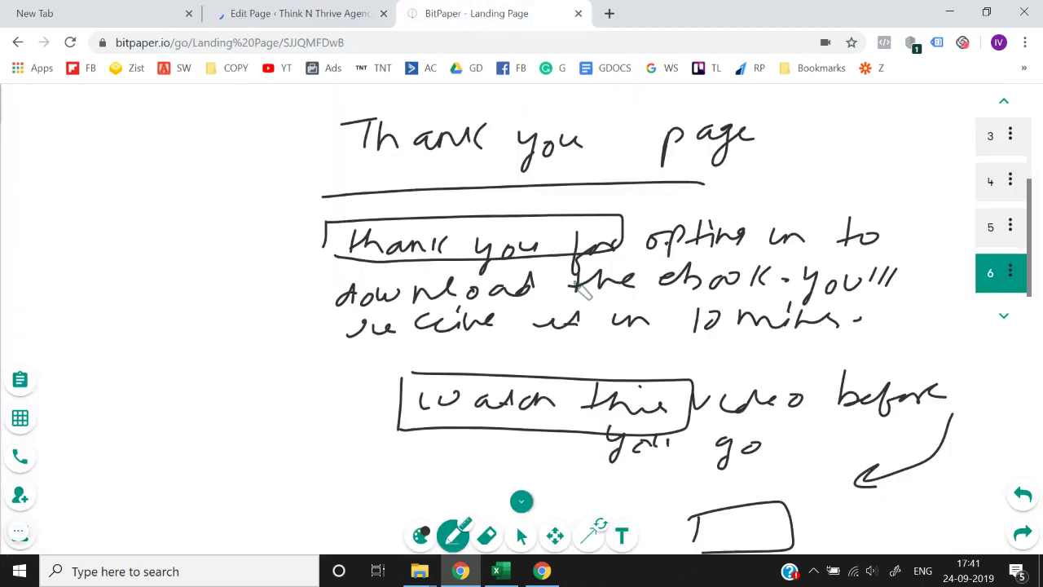
{"action": "left_click", "coordinate": [993, 182]}
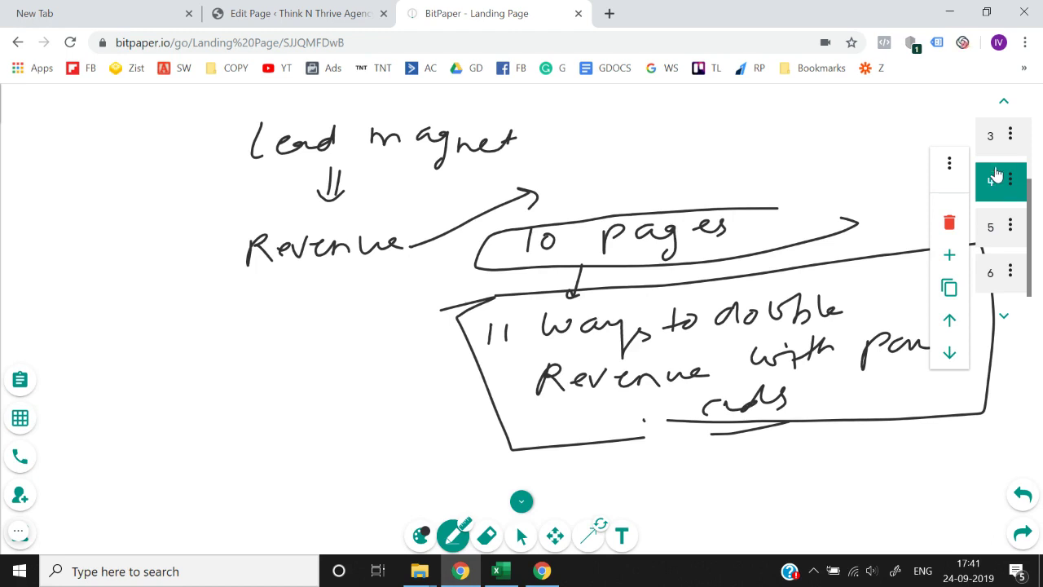
{"action": "left_click", "coordinate": [995, 152]}
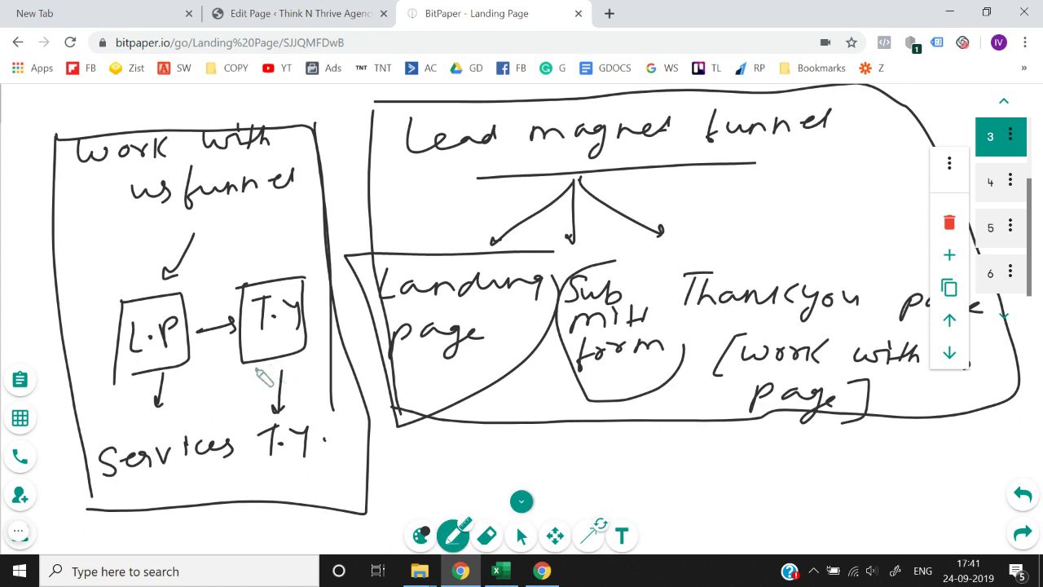
{"action": "left_click", "coordinate": [19, 534]}
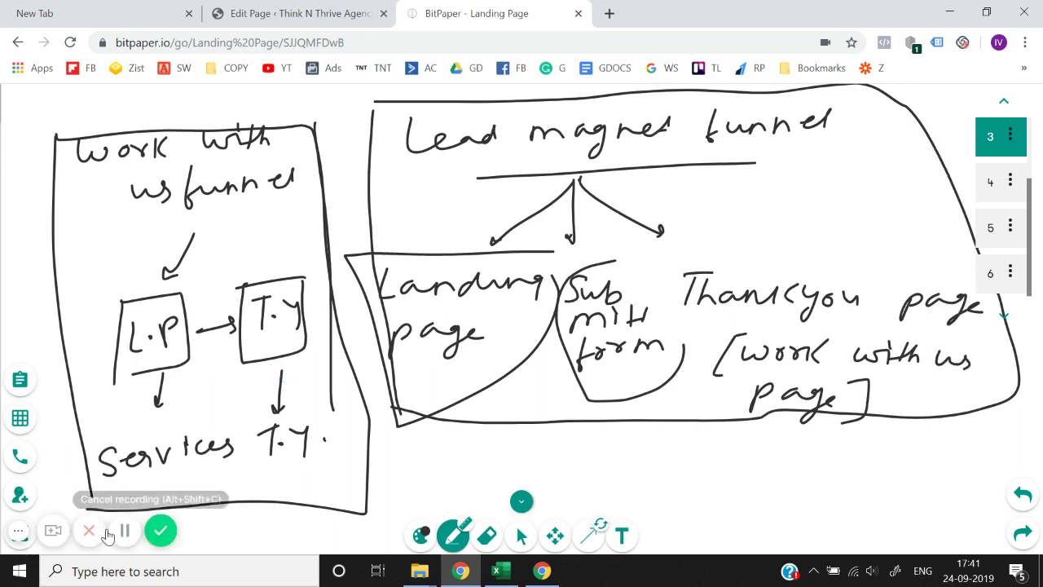